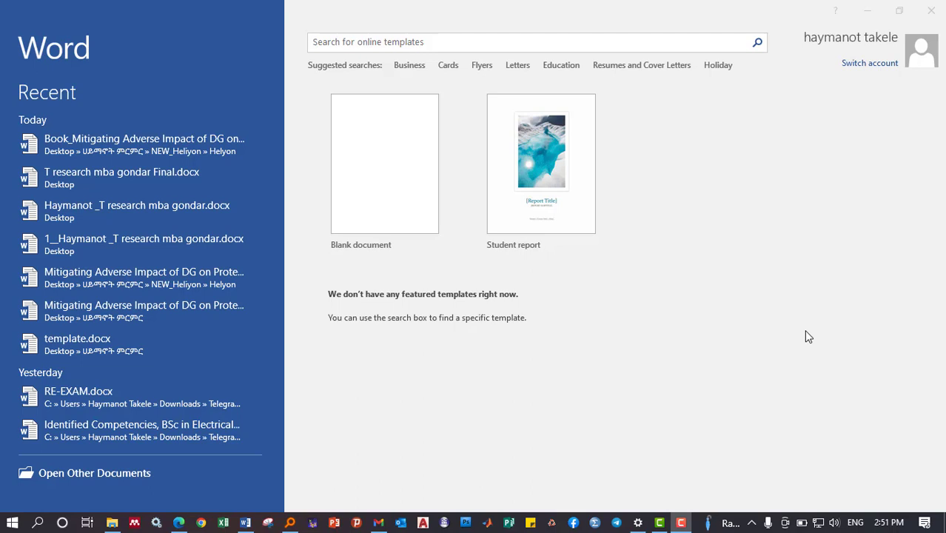
Create a blank document and fill it with sample paragraphs using =rand(15)
{"action": "left_click", "coordinate": [382, 155]}
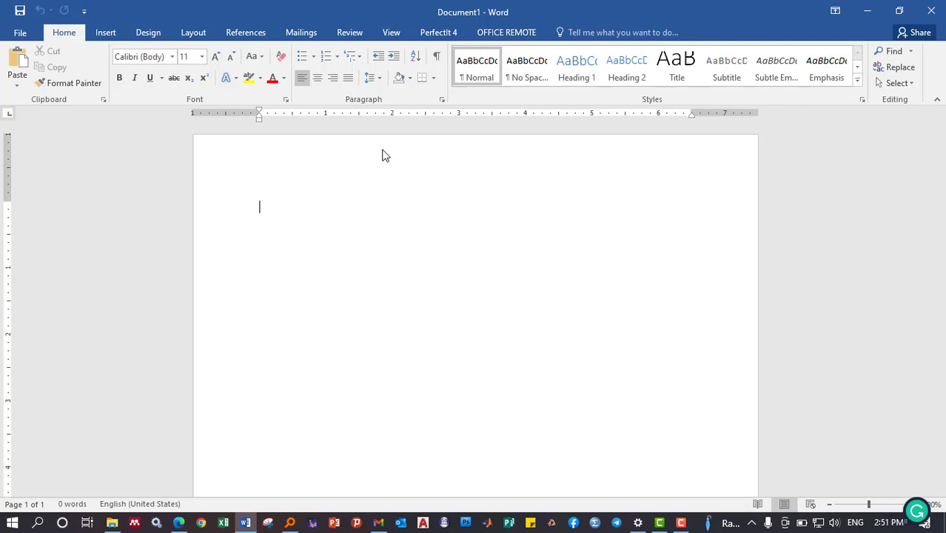
{"action": "type", "text": "="}
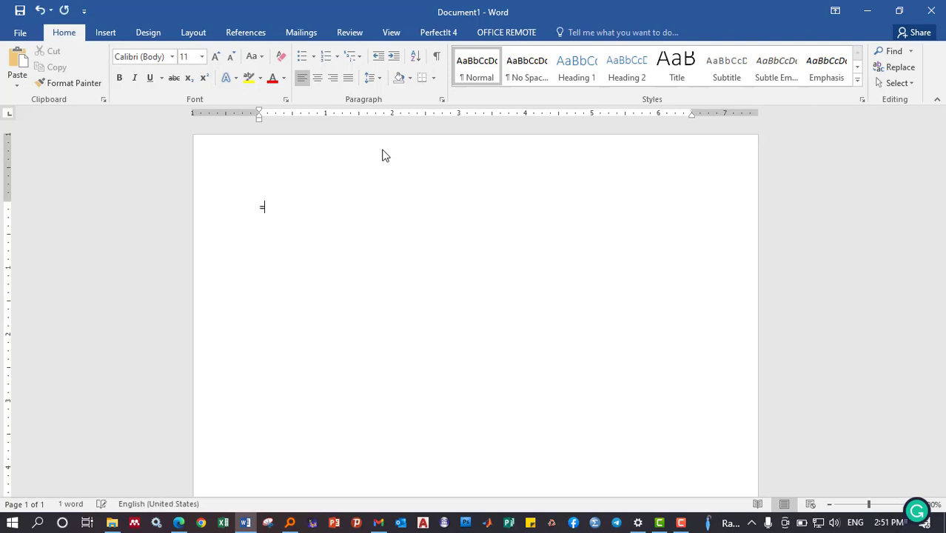
{"action": "type", "text": "r"}
{"action": "type", "text": "and"}
{"action": "type", "text": "(1"}
{"action": "type", "text": "5)"}
{"action": "key", "text": "Return"}
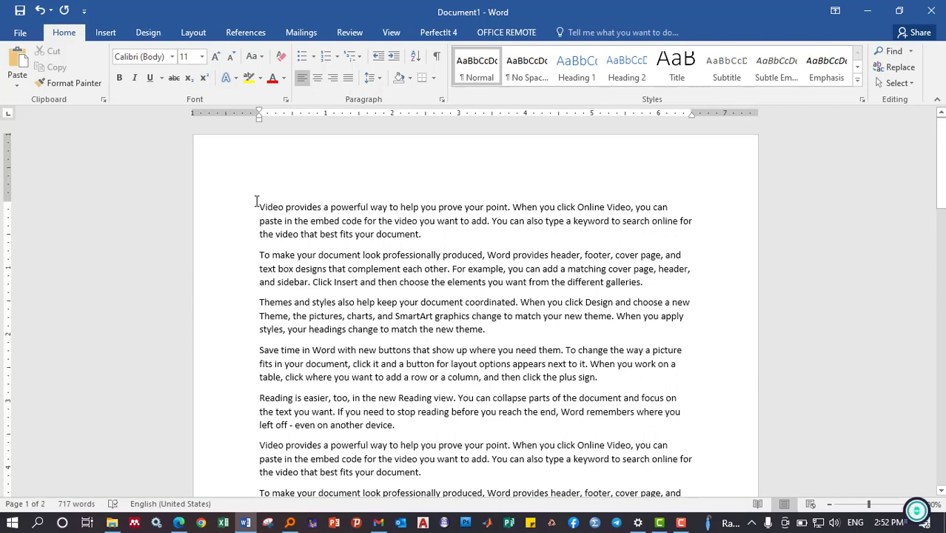
Insert the Banded design from the Cover Page gallery
{"action": "left_click", "coordinate": [103, 32]}
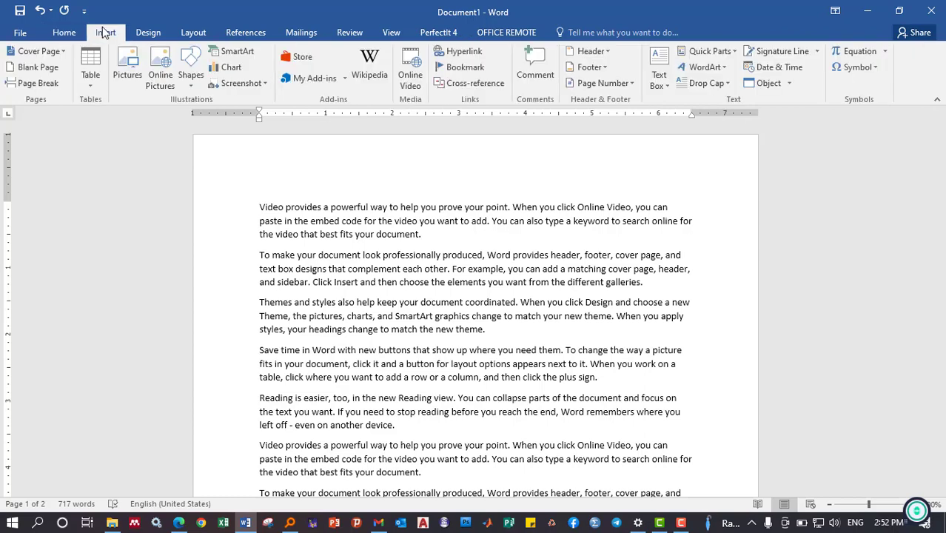
{"action": "left_click", "coordinate": [64, 51]}
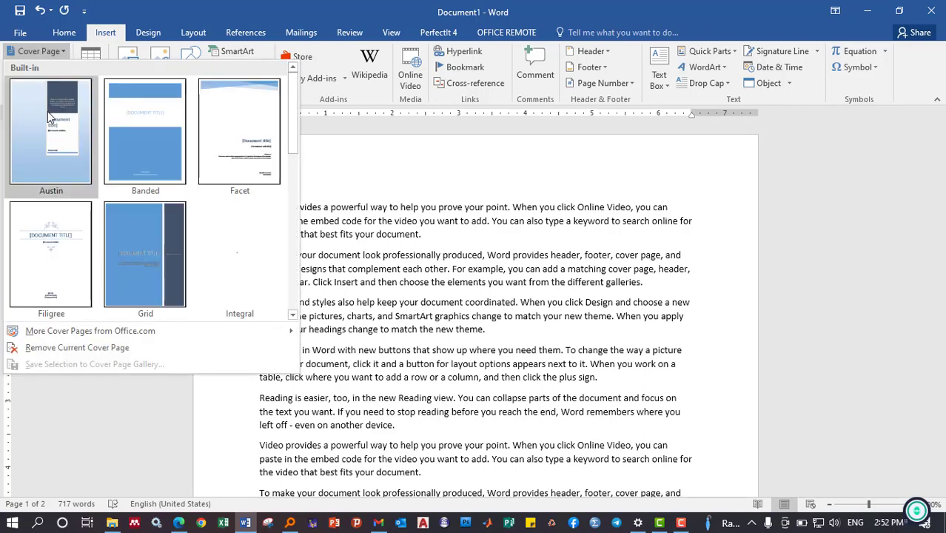
{"action": "left_click", "coordinate": [148, 131]}
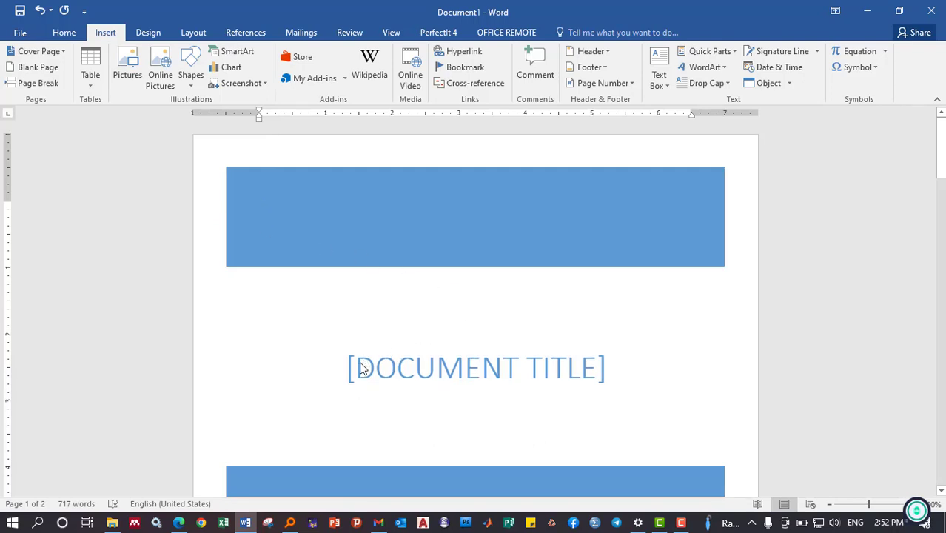
Enter ENIJERA TUBE as the cover page title
{"action": "left_click", "coordinate": [363, 370]}
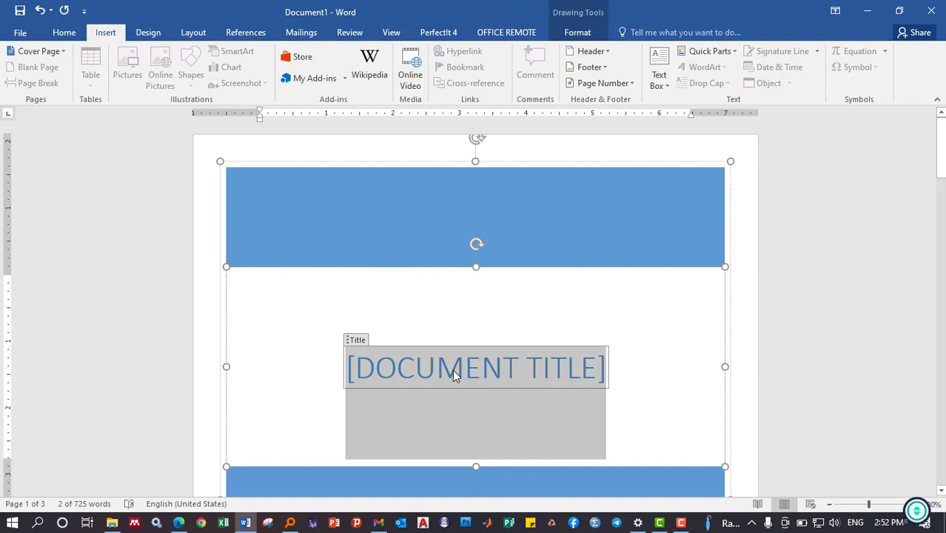
{"action": "type", "text": "ENIJER"}
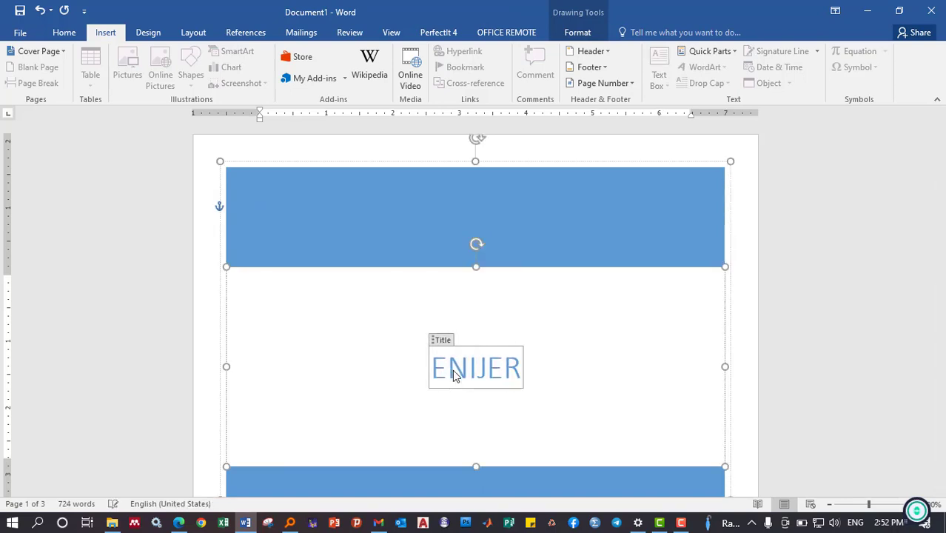
{"action": "type", "text": "A"}
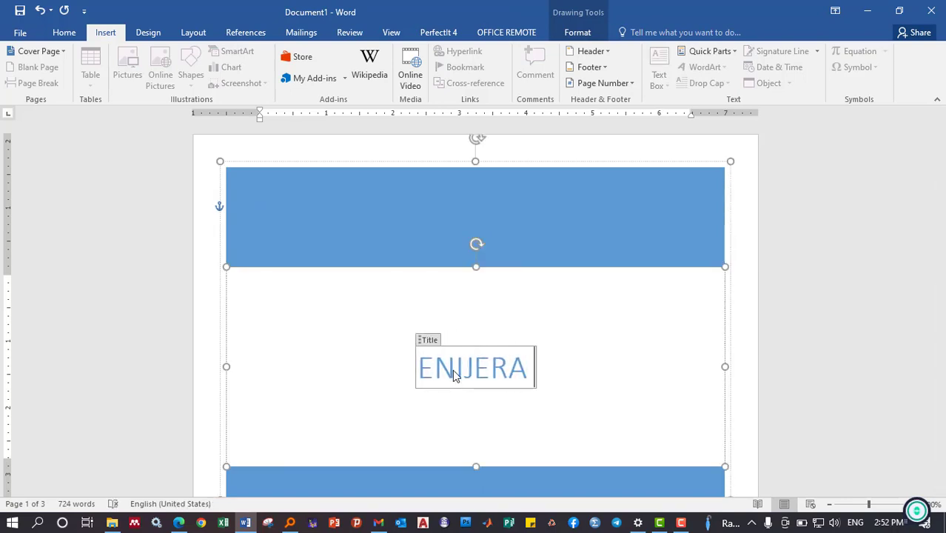
{"action": "type", "text": " TUBE"}
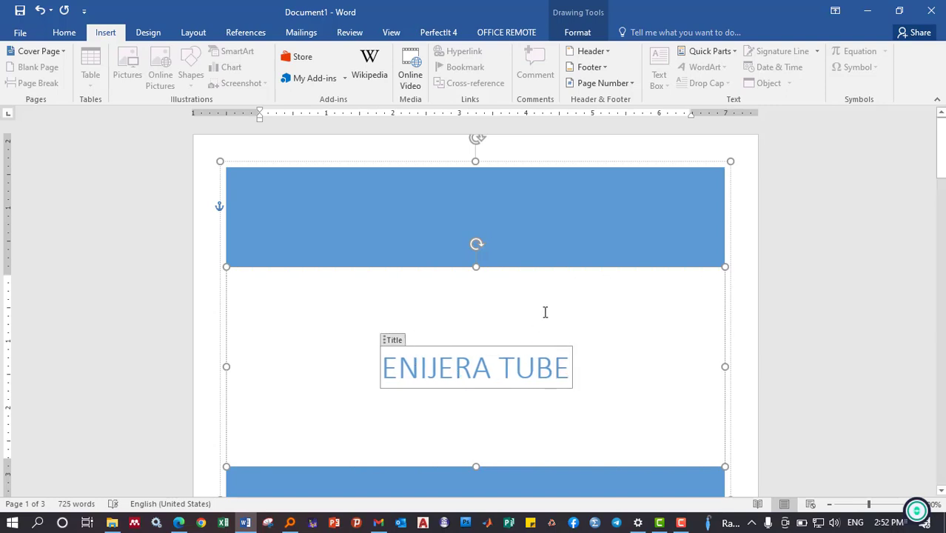
{"action": "left_click", "coordinate": [631, 235]}
{"action": "scroll", "coordinate": [600, 277], "scroll_direction": "down", "scroll_amount": 2}
{"action": "scroll", "coordinate": [575, 295], "scroll_direction": "down", "scroll_amount": 6}
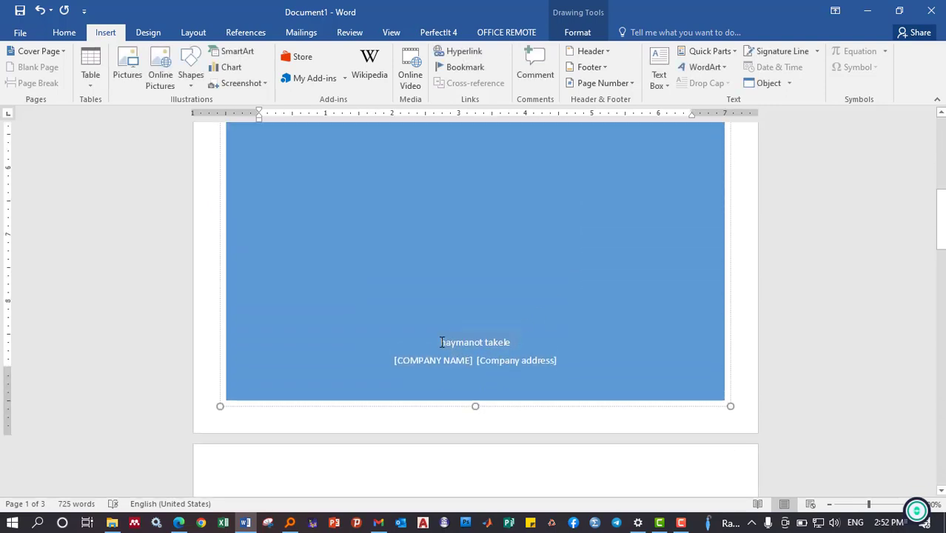
Fill in DMU as the company name and enter the company address, dismissing the run-time error
{"action": "left_click", "coordinate": [444, 342]}
{"action": "left_click", "coordinate": [488, 353]}
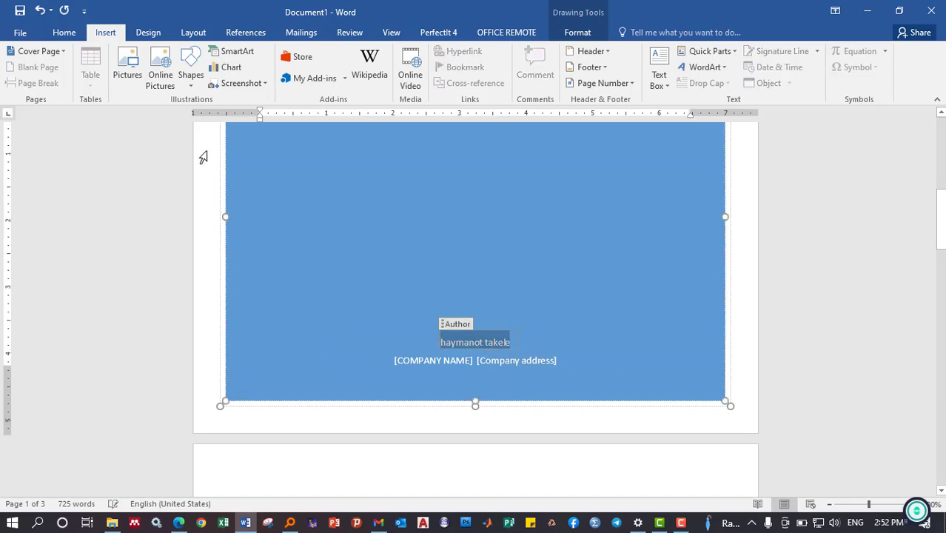
{"action": "left_click", "coordinate": [428, 359]}
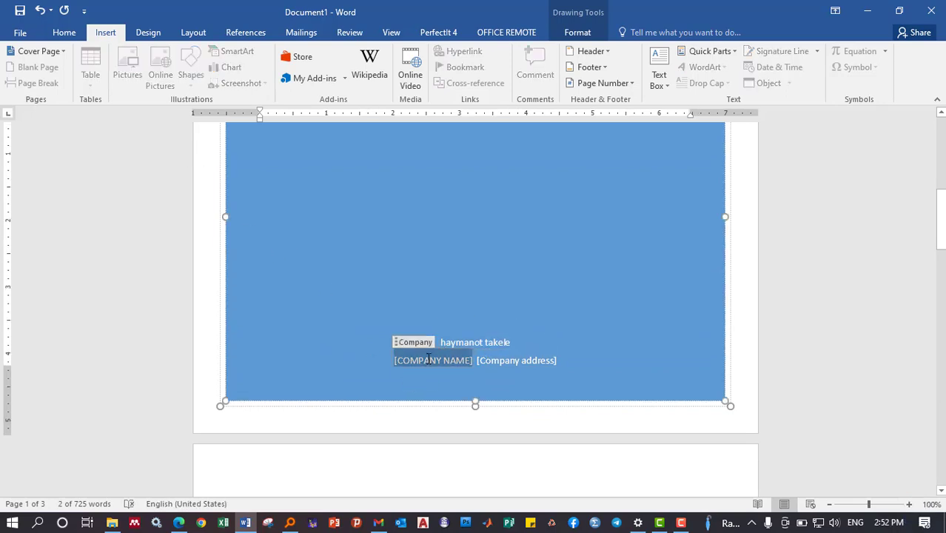
{"action": "type", "text": "DMU"}
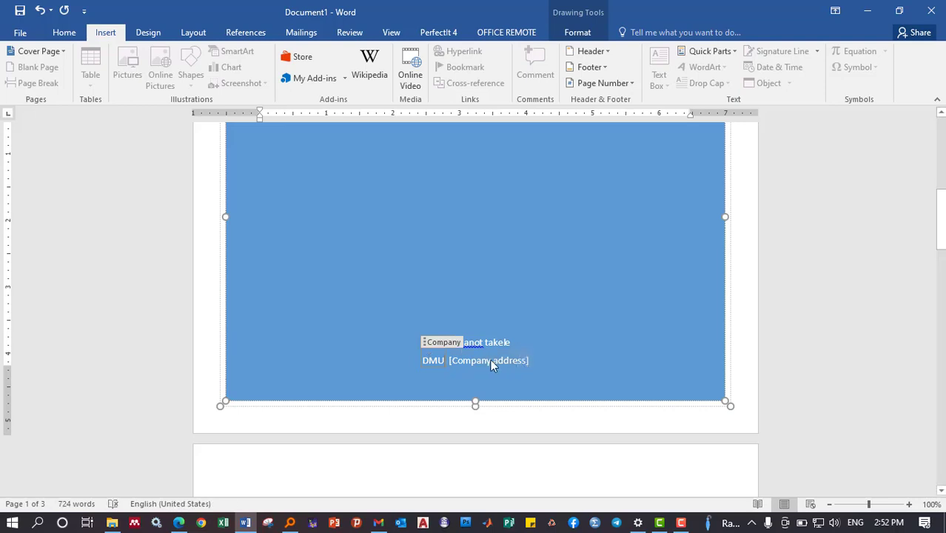
{"action": "left_click", "coordinate": [460, 361]}
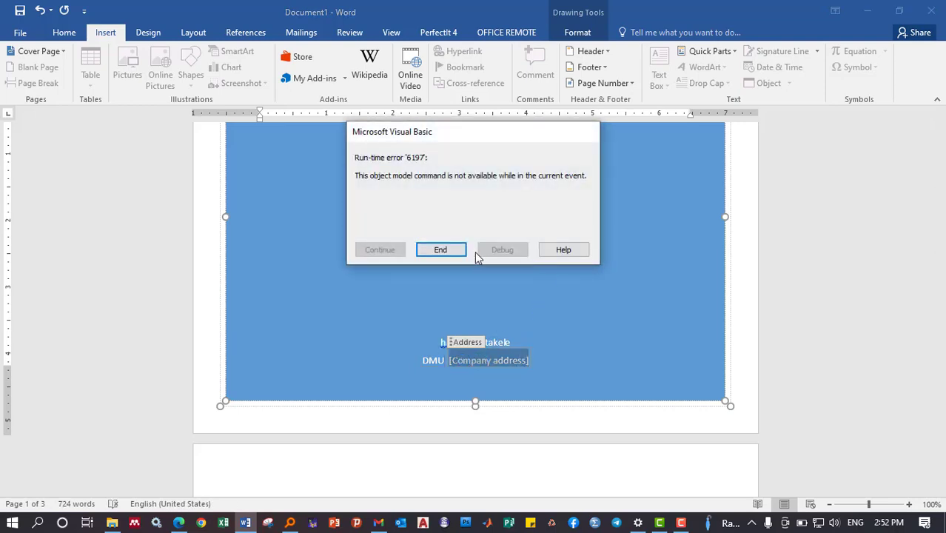
{"action": "left_click", "coordinate": [436, 252]}
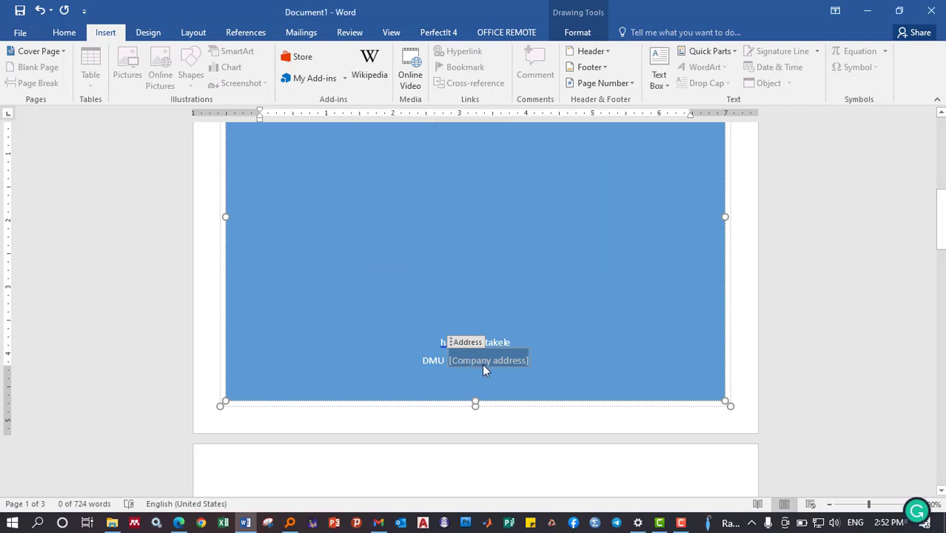
{"action": "type", "text": "Deb"}
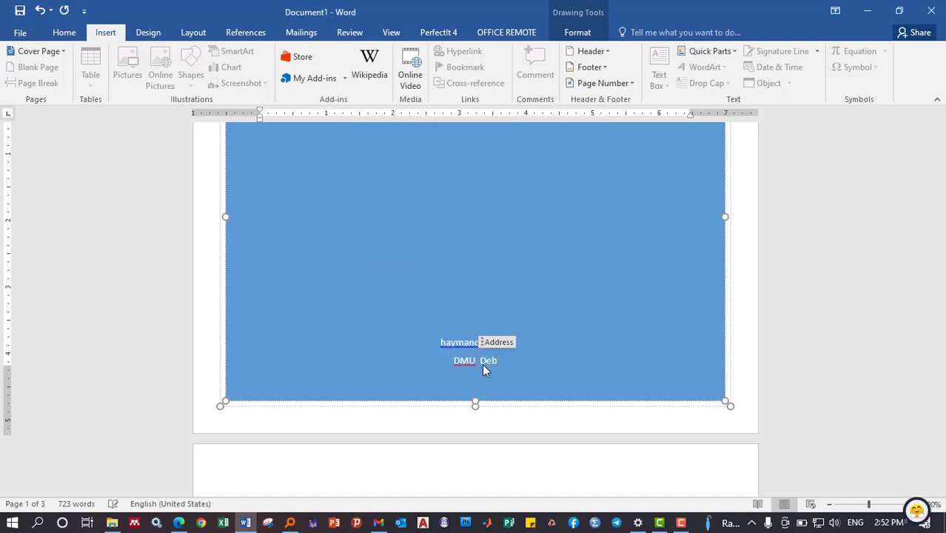
{"action": "type", "text": "re m"}
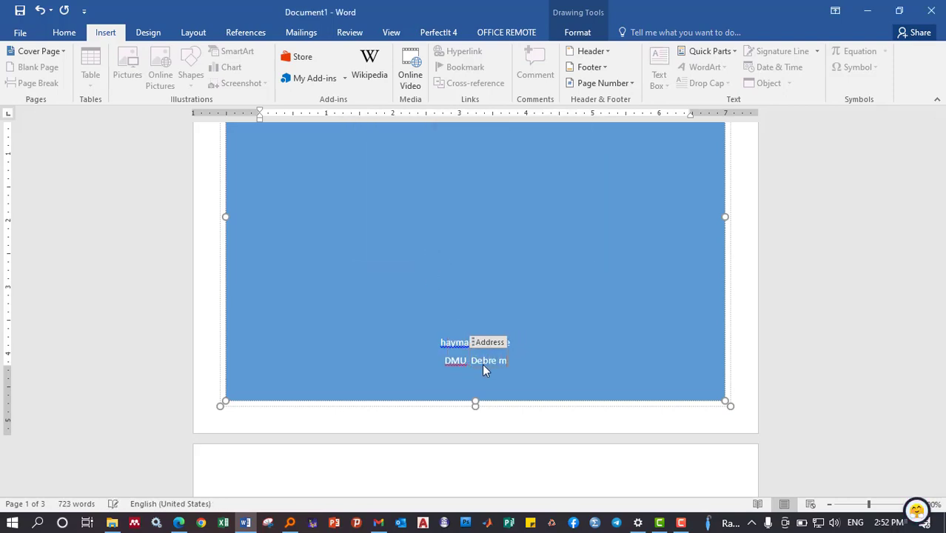
{"action": "type", "text": "\\Mark"}
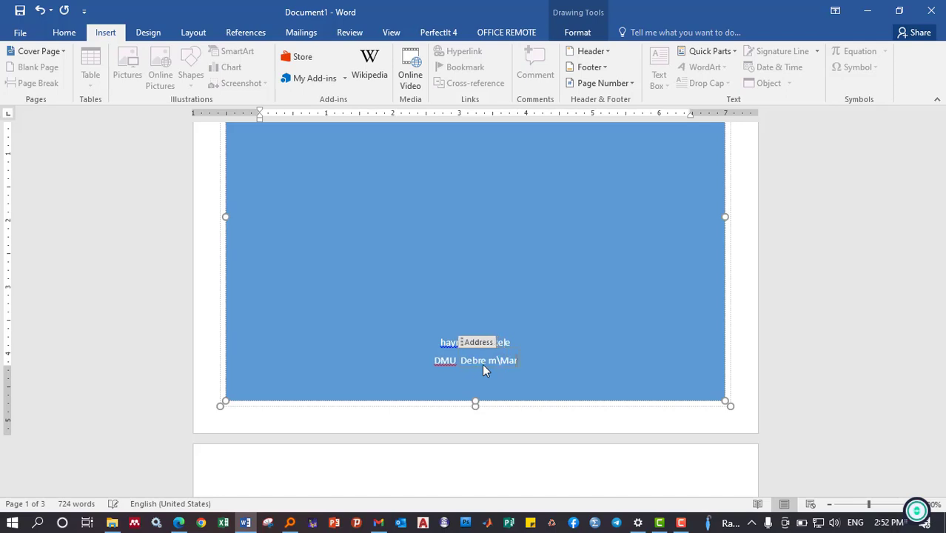
{"action": "type", "text": "os"}
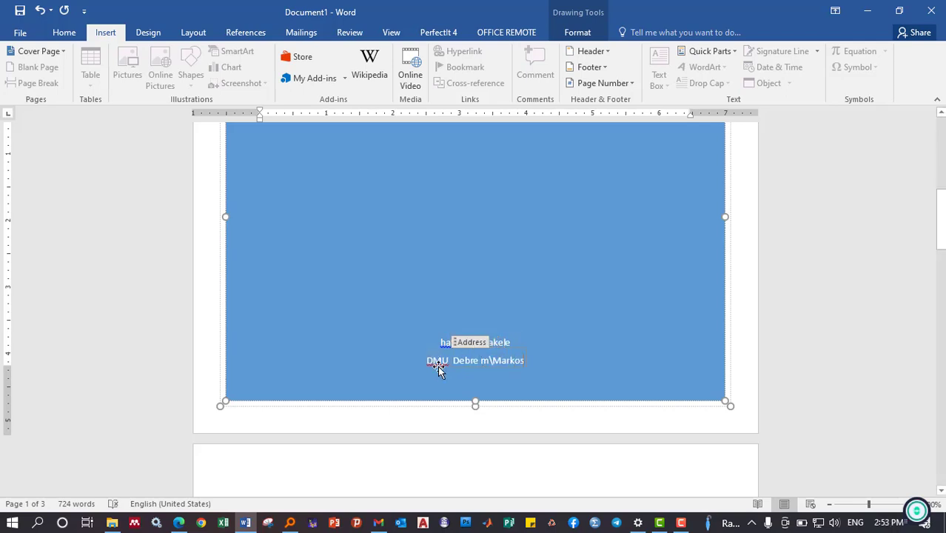
{"action": "left_click", "coordinate": [664, 383]}
{"action": "left_click", "coordinate": [770, 273]}
Put the insertion point before the body text and bring up the Layout ribbon
{"action": "scroll", "coordinate": [784, 280], "scroll_direction": "down", "scroll_amount": 10}
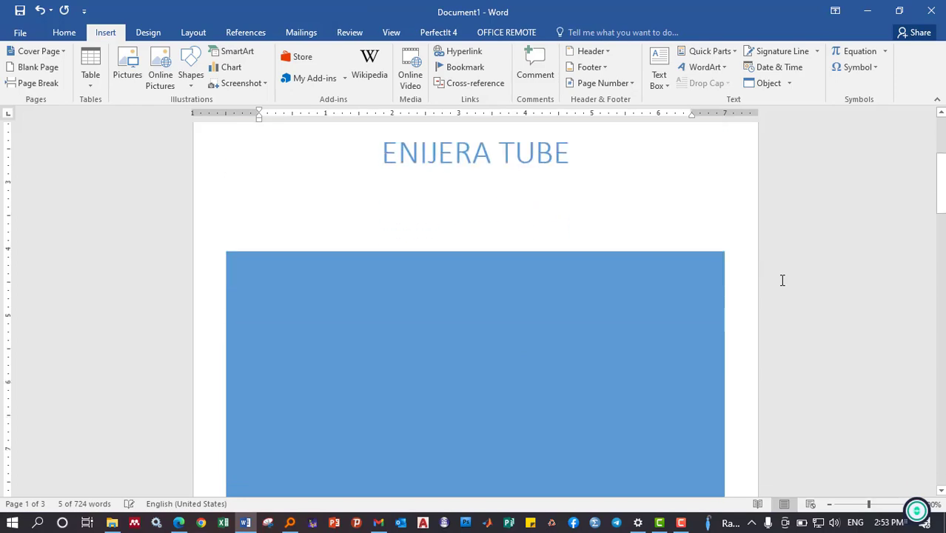
{"action": "scroll", "coordinate": [786, 282], "scroll_direction": "down", "scroll_amount": 3}
{"action": "left_click", "coordinate": [460, 265]}
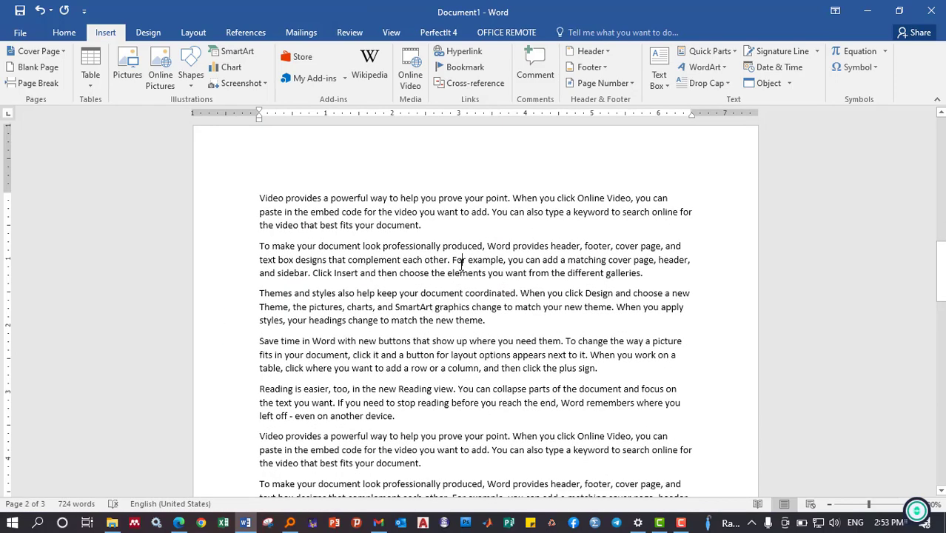
{"action": "scroll", "coordinate": [461, 265], "scroll_direction": "up", "scroll_amount": 3}
{"action": "scroll", "coordinate": [461, 265], "scroll_direction": "up", "scroll_amount": 1}
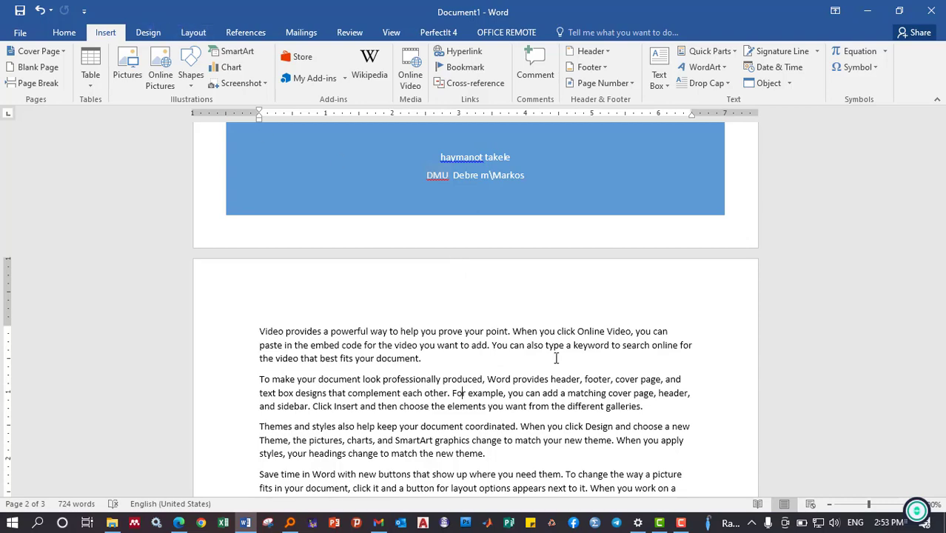
{"action": "scroll", "coordinate": [555, 358], "scroll_direction": "down", "scroll_amount": 4}
{"action": "scroll", "coordinate": [308, 275], "scroll_direction": "up", "scroll_amount": 2}
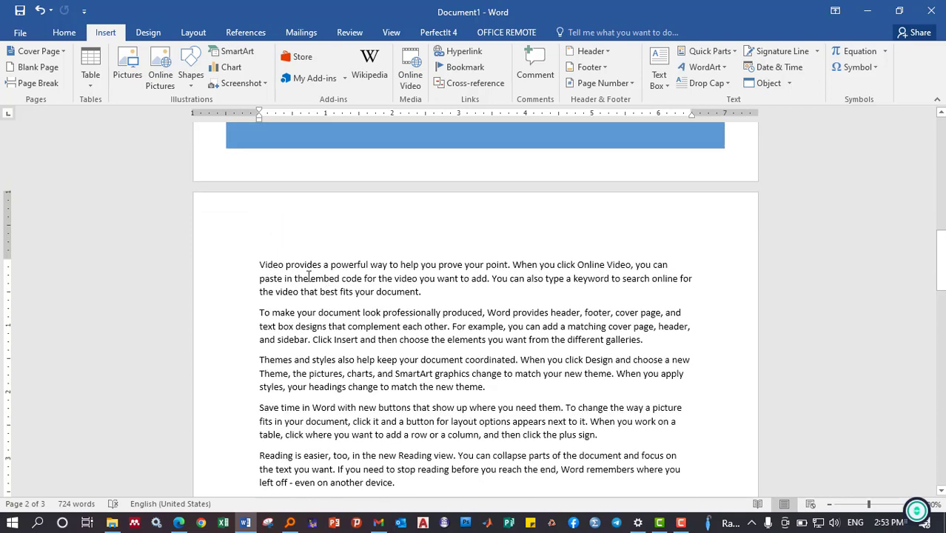
{"action": "left_click", "coordinate": [258, 267]}
{"action": "scroll", "coordinate": [737, 150], "scroll_direction": "up", "scroll_amount": 4}
{"action": "left_click", "coordinate": [564, 277]}
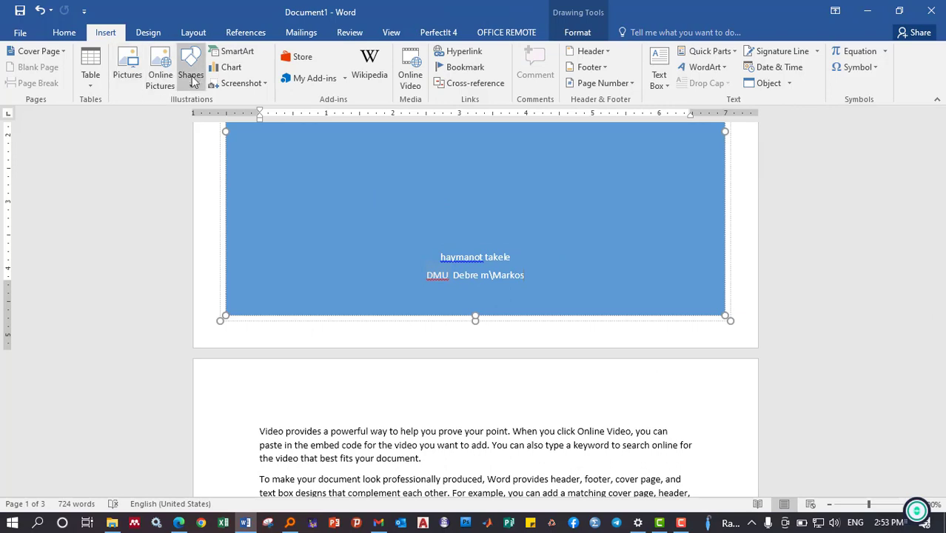
{"action": "left_click", "coordinate": [196, 32]}
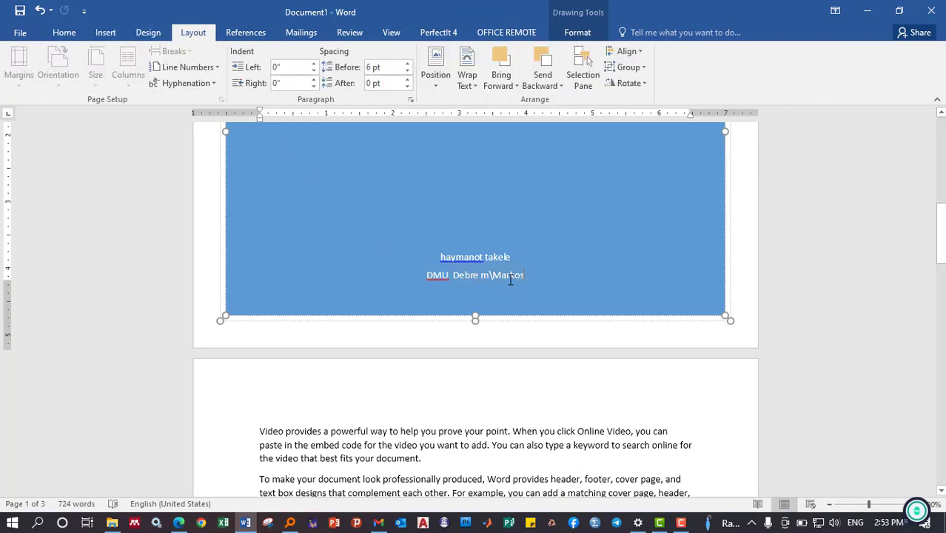
{"action": "left_click", "coordinate": [748, 312]}
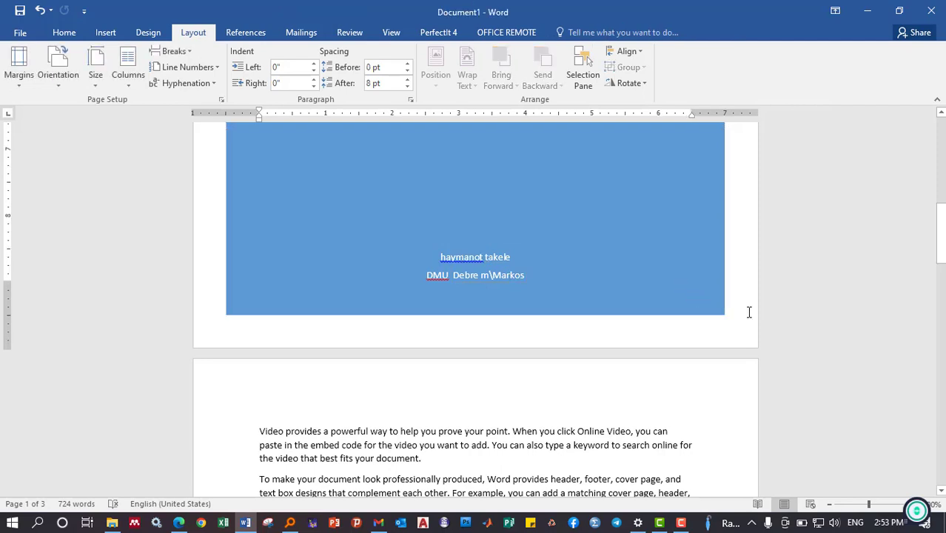
Insert a Next Page section break just above the page 2 sample text
{"action": "left_click", "coordinate": [186, 51]}
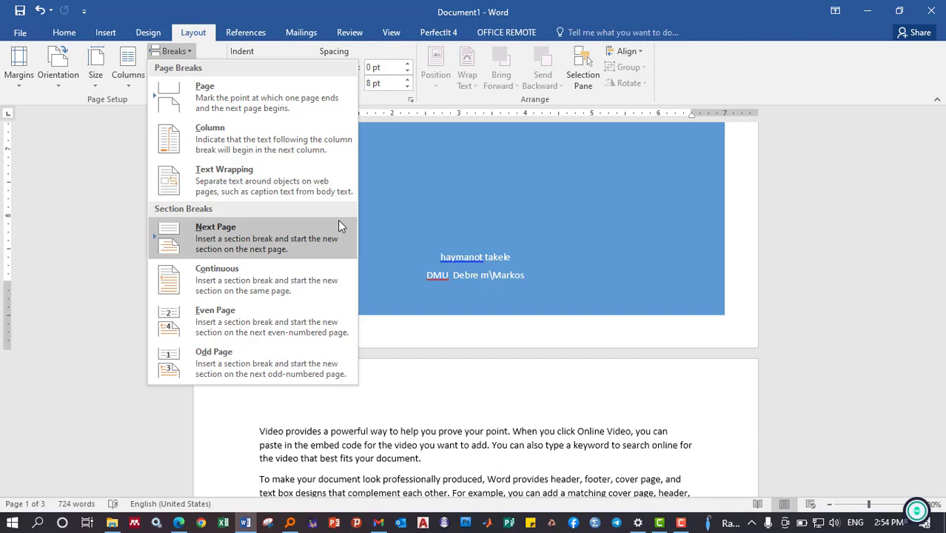
{"action": "left_click", "coordinate": [279, 235]}
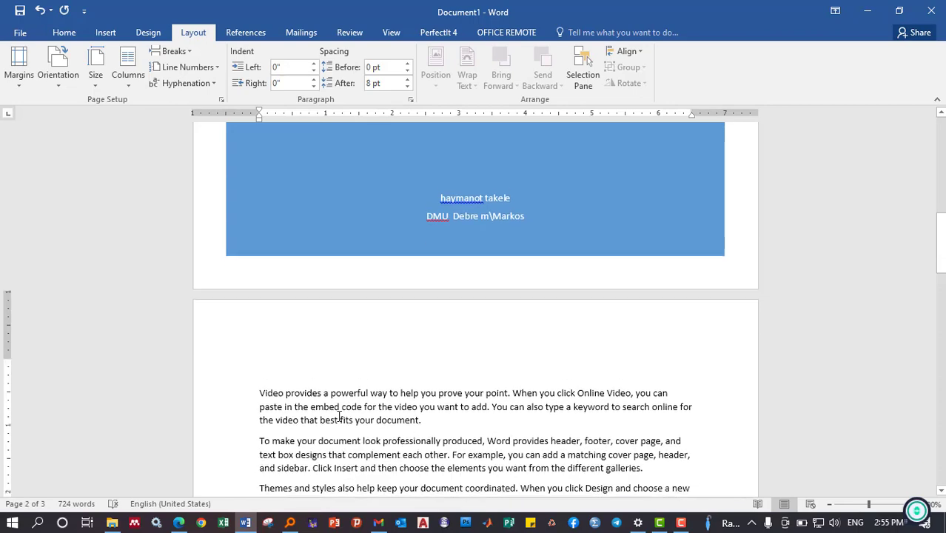
Copy the word 'Video' onto the empty line above its paragraph as a heading
{"action": "scroll", "coordinate": [346, 450], "scroll_direction": "down", "scroll_amount": 2}
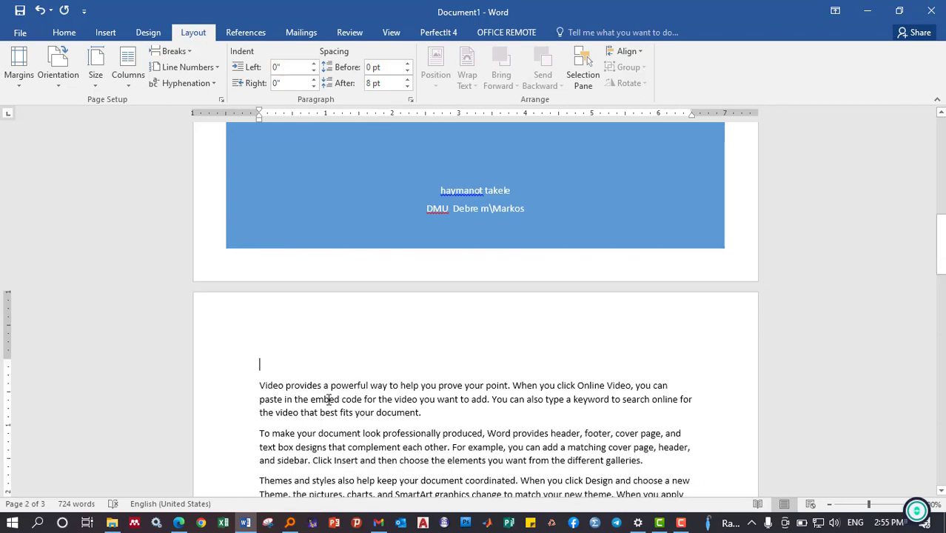
{"action": "left_click_drag", "start_coordinate": [323, 385], "coordinate": [259, 385]}
{"action": "left_click", "coordinate": [273, 399]}
{"action": "double_click", "coordinate": [274, 385]}
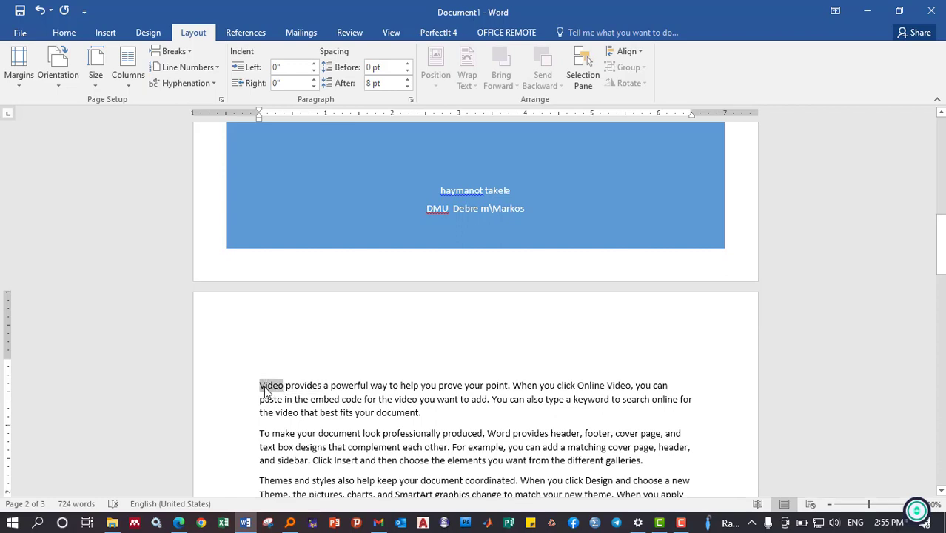
{"action": "left_click_drag", "start_coordinate": [285, 366], "coordinate": [260, 364]}
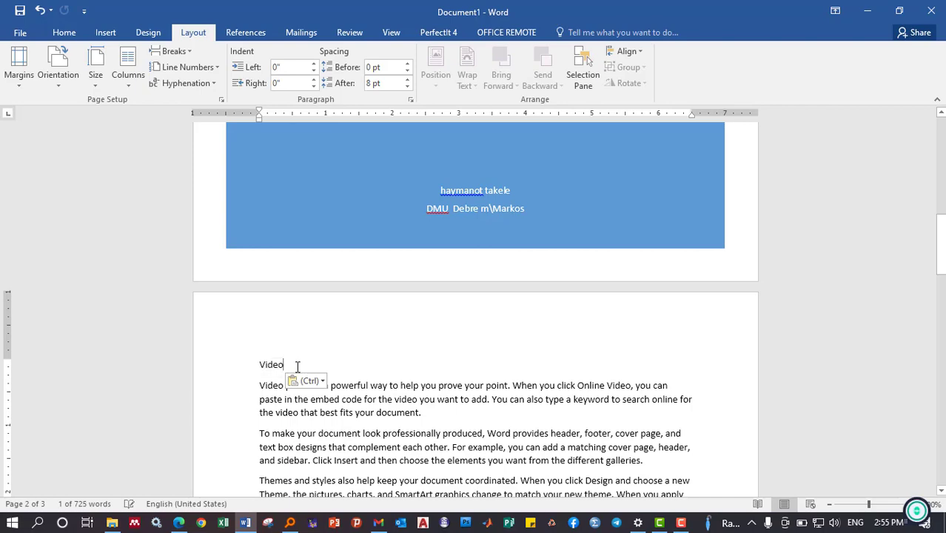
Start 'Save time in Word' on a new page with a Next Page break and a 'Save' heading
{"action": "scroll", "coordinate": [464, 404], "scroll_direction": "down", "scroll_amount": 2}
{"action": "scroll", "coordinate": [397, 364], "scroll_direction": "down", "scroll_amount": 2}
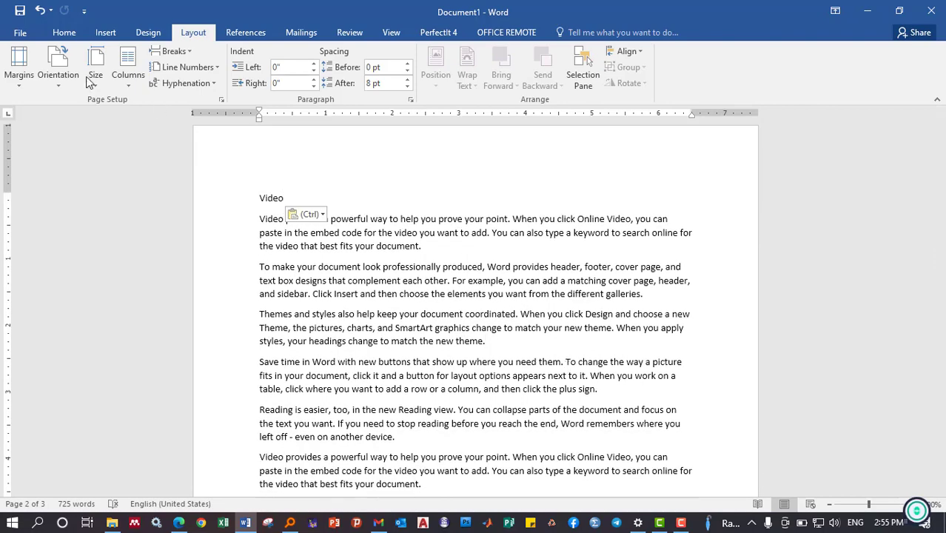
{"action": "left_click", "coordinate": [186, 52]}
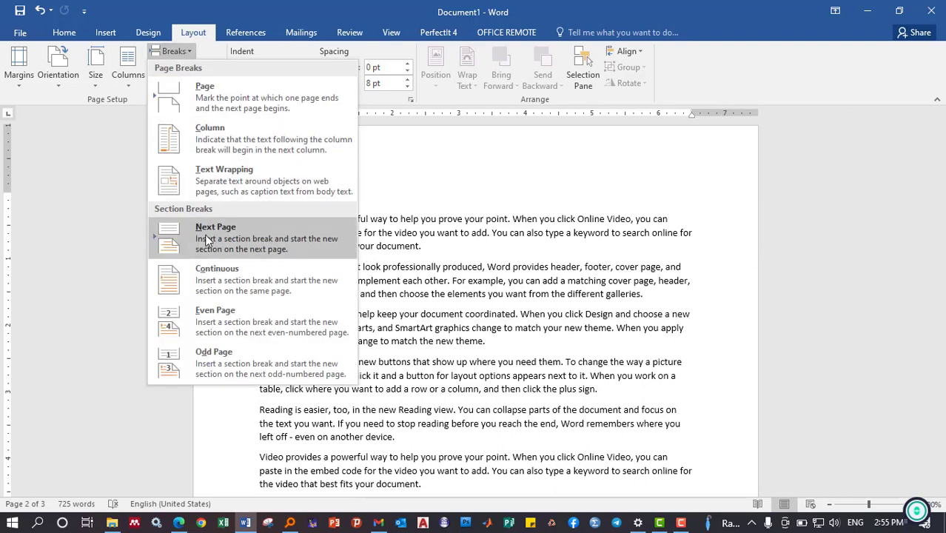
{"action": "left_click", "coordinate": [174, 192]}
{"action": "scroll", "coordinate": [304, 259], "scroll_direction": "down", "scroll_amount": 1}
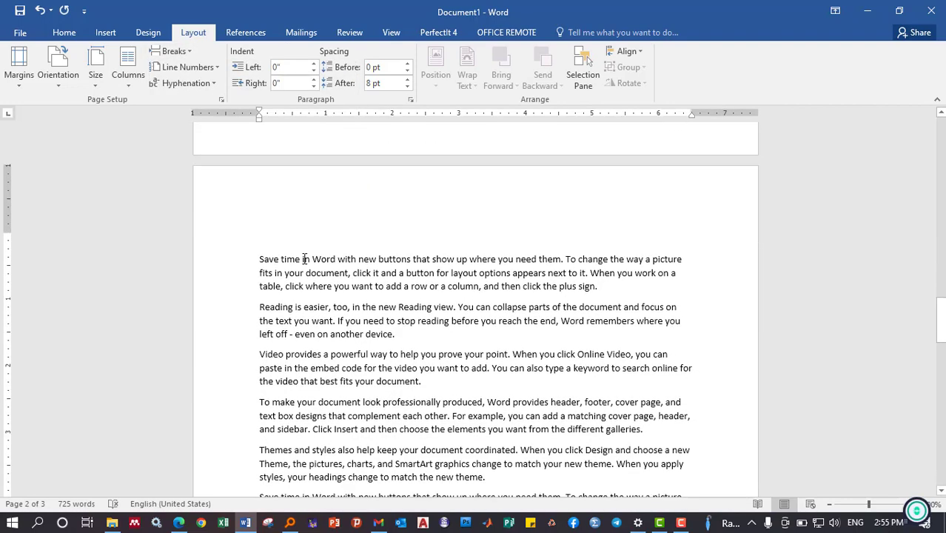
{"action": "double_click", "coordinate": [267, 259]}
{"action": "left_click_drag", "start_coordinate": [266, 258], "coordinate": [261, 238], "text": "ctrl"}
{"action": "scroll", "coordinate": [331, 275], "scroll_direction": "down", "scroll_amount": 4}
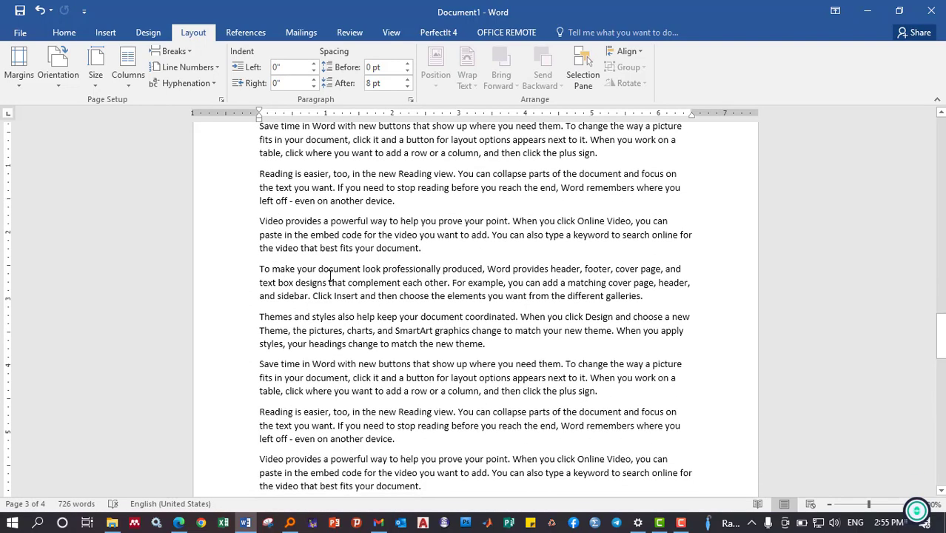
{"action": "left_click", "coordinate": [643, 296]}
{"action": "left_click", "coordinate": [185, 52]}
Insert a Next Page section break and copy 'Themes' above its paragraph as a heading
{"action": "left_click", "coordinate": [210, 243]}
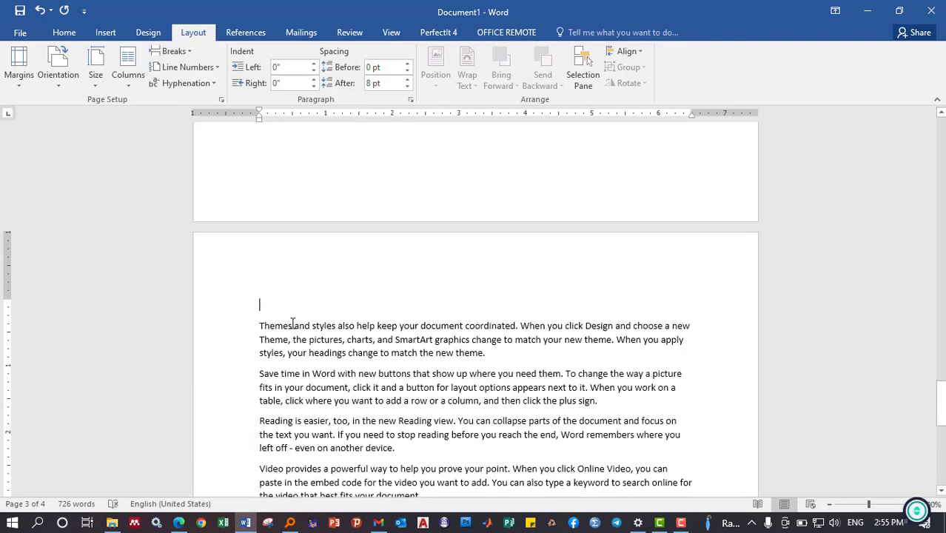
{"action": "double_click", "coordinate": [291, 325]}
{"action": "left_click_drag", "start_coordinate": [270, 329], "coordinate": [298, 307]}
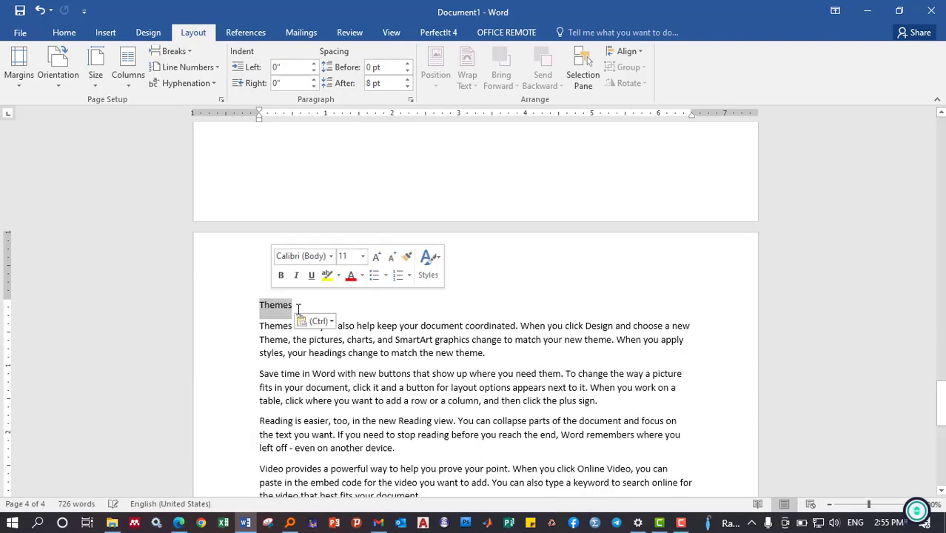
{"action": "left_click", "coordinate": [307, 353]}
Break before the 'To make' paragraph and add a 'Styles' heading with correct capitalisation
{"action": "scroll", "coordinate": [311, 355], "scroll_direction": "down", "scroll_amount": 2}
{"action": "scroll", "coordinate": [333, 351], "scroll_direction": "down", "scroll_amount": 1}
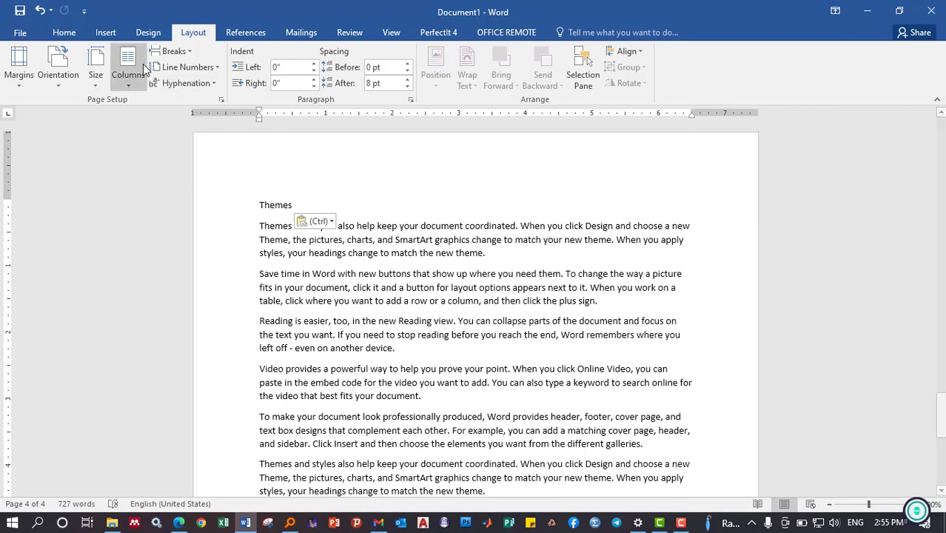
{"action": "left_click", "coordinate": [189, 52]}
{"action": "left_click", "coordinate": [207, 228]}
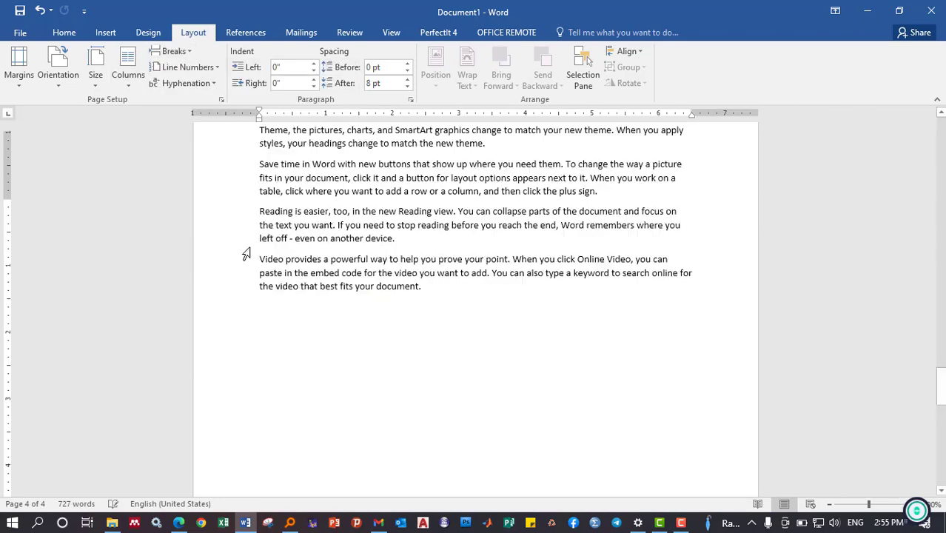
{"action": "scroll", "coordinate": [304, 262], "scroll_direction": "down", "scroll_amount": 5}
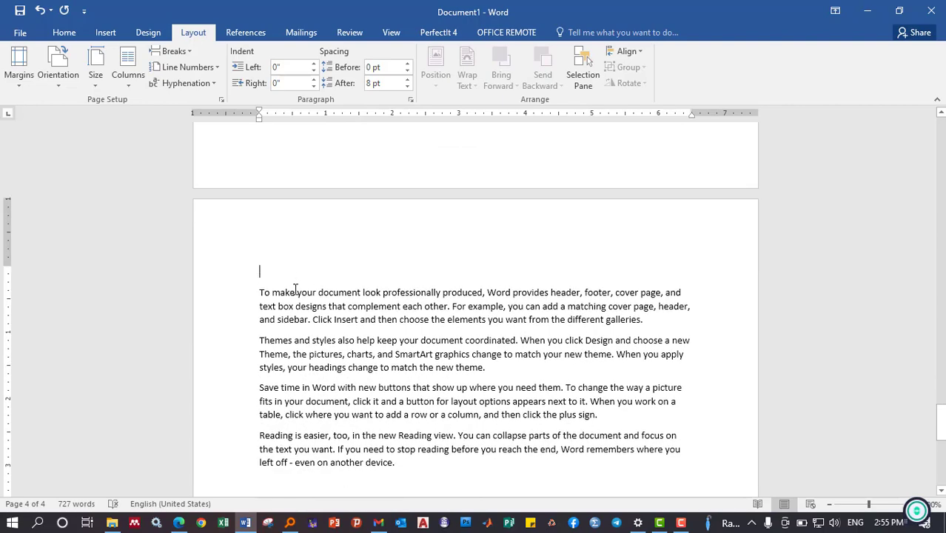
{"action": "double_click", "coordinate": [275, 369]}
{"action": "left_click_drag", "start_coordinate": [272, 368], "coordinate": [260, 291]}
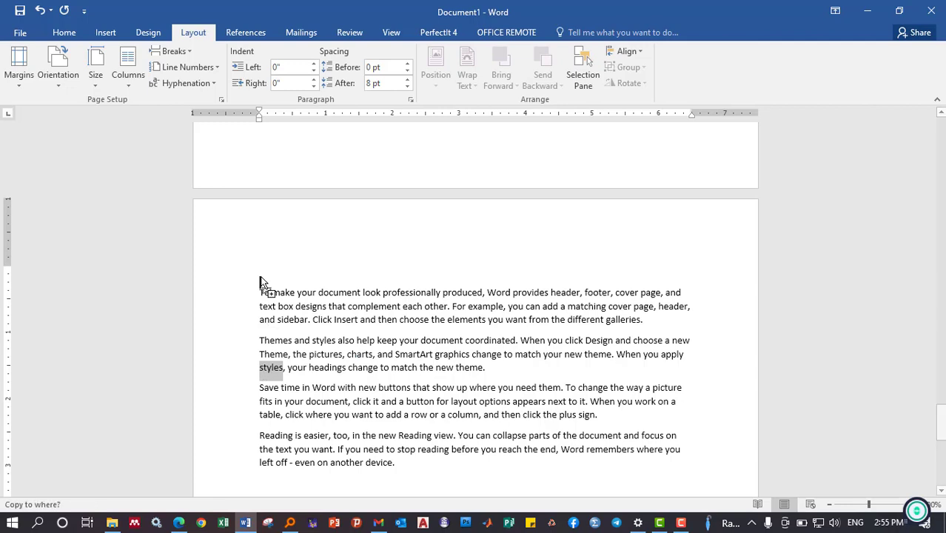
{"action": "left_click", "coordinate": [255, 274]}
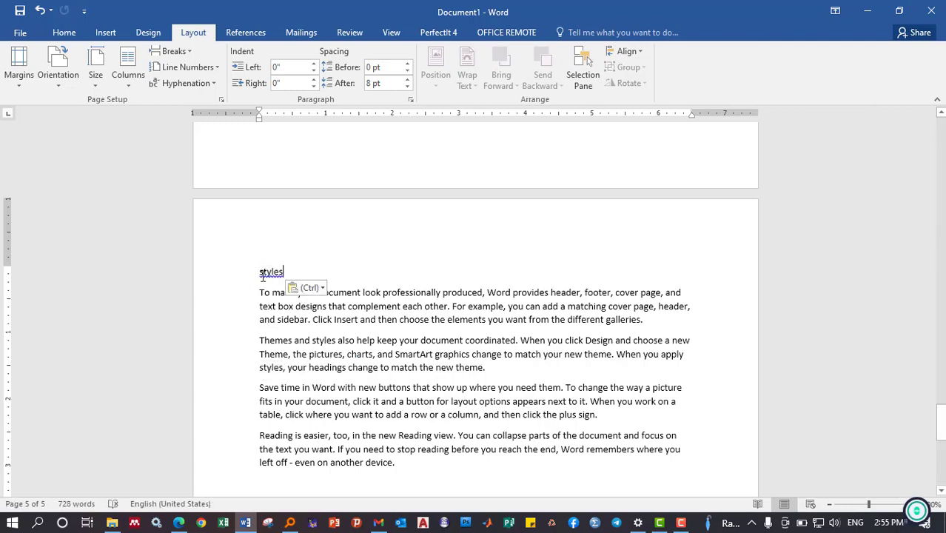
{"action": "right_click", "coordinate": [263, 275]}
{"action": "left_click", "coordinate": [213, 288]}
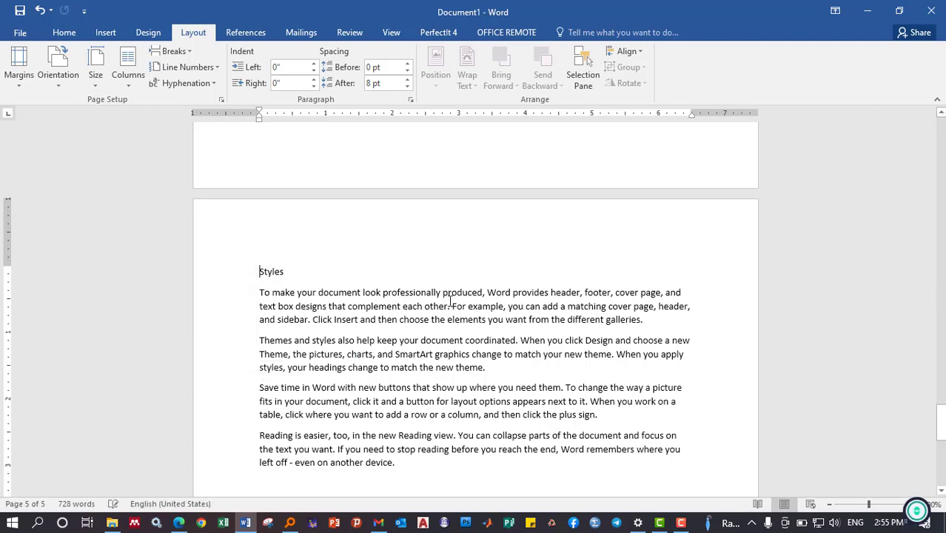
Move the 'Themes and styles' paragraph up so it sits before the Video heading
{"action": "scroll", "coordinate": [264, 338], "scroll_direction": "up", "scroll_amount": 2}
{"action": "scroll", "coordinate": [378, 317], "scroll_direction": "down", "scroll_amount": 12}
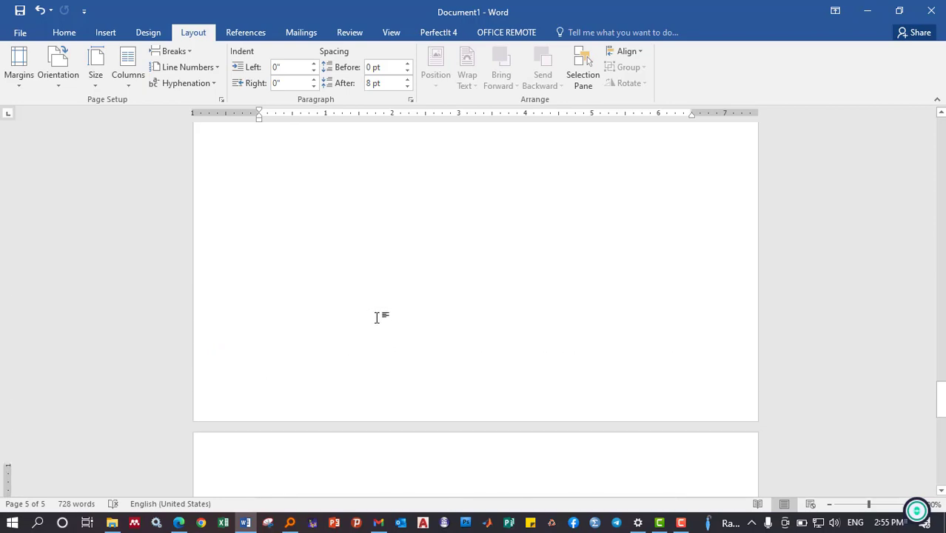
{"action": "scroll", "coordinate": [383, 313], "scroll_direction": "up", "scroll_amount": 5}
{"action": "scroll", "coordinate": [383, 313], "scroll_direction": "up", "scroll_amount": 3}
{"action": "scroll", "coordinate": [318, 199], "scroll_direction": "up", "scroll_amount": 3}
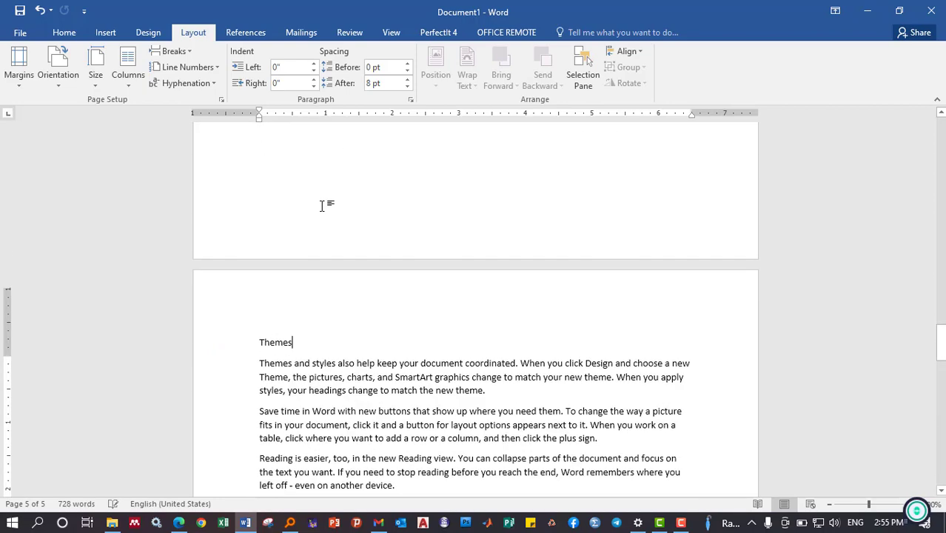
{"action": "scroll", "coordinate": [323, 205], "scroll_direction": "up", "scroll_amount": 3}
{"action": "scroll", "coordinate": [323, 205], "scroll_direction": "down", "scroll_amount": 9}
{"action": "scroll", "coordinate": [289, 173], "scroll_direction": "up", "scroll_amount": 2}
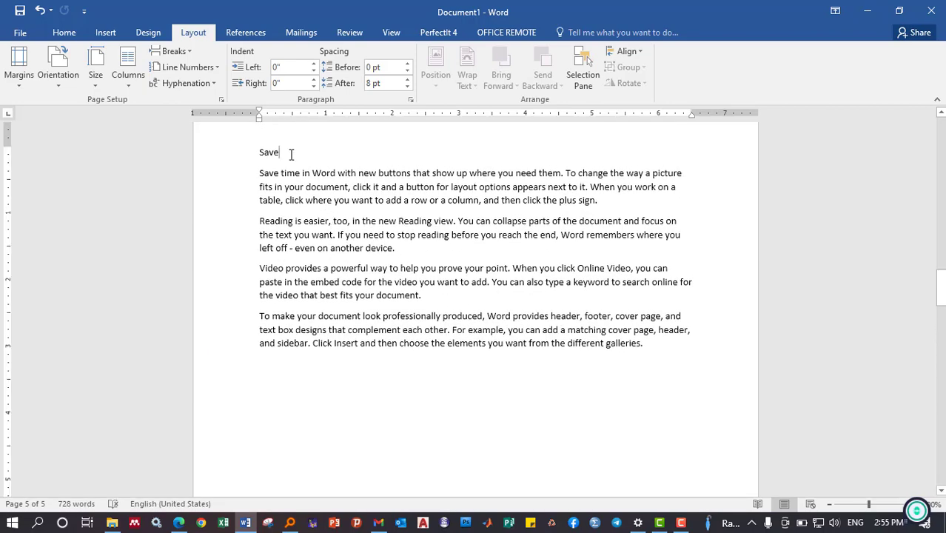
{"action": "scroll", "coordinate": [327, 183], "scroll_direction": "up", "scroll_amount": 3}
{"action": "scroll", "coordinate": [348, 201], "scroll_direction": "down", "scroll_amount": 9}
{"action": "scroll", "coordinate": [350, 215], "scroll_direction": "up", "scroll_amount": 2}
{"action": "scroll", "coordinate": [350, 215], "scroll_direction": "up", "scroll_amount": 3}
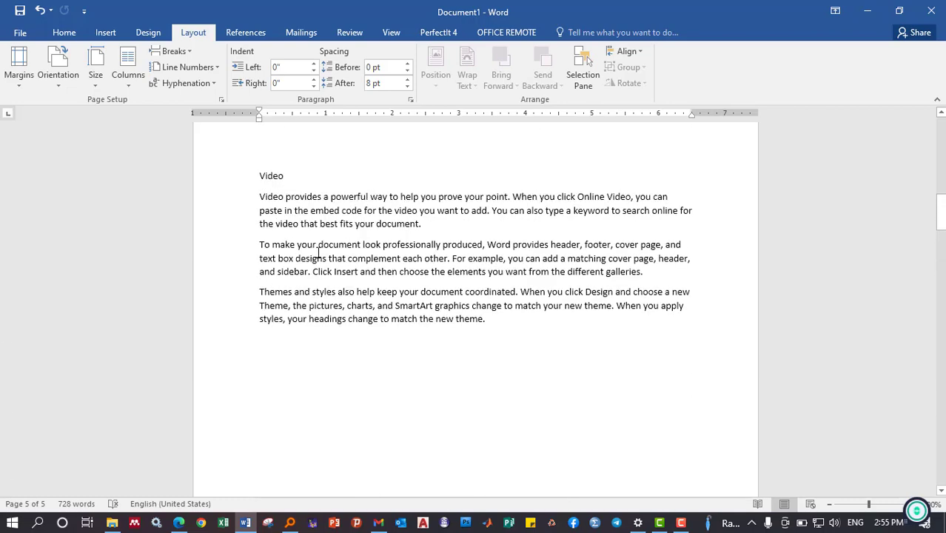
{"action": "scroll", "coordinate": [302, 204], "scroll_direction": "up", "scroll_amount": 2}
{"action": "scroll", "coordinate": [338, 232], "scroll_direction": "up", "scroll_amount": 6}
{"action": "scroll", "coordinate": [337, 232], "scroll_direction": "down", "scroll_amount": 3}
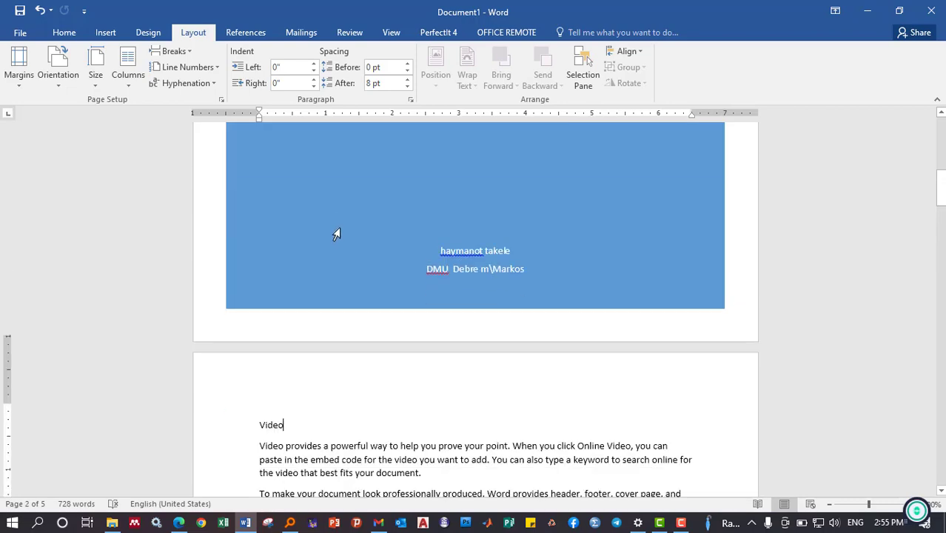
{"action": "scroll", "coordinate": [342, 228], "scroll_direction": "down", "scroll_amount": 4}
{"action": "scroll", "coordinate": [340, 227], "scroll_direction": "down", "scroll_amount": 4}
{"action": "scroll", "coordinate": [339, 226], "scroll_direction": "down", "scroll_amount": 6}
{"action": "scroll", "coordinate": [340, 222], "scroll_direction": "down", "scroll_amount": 5}
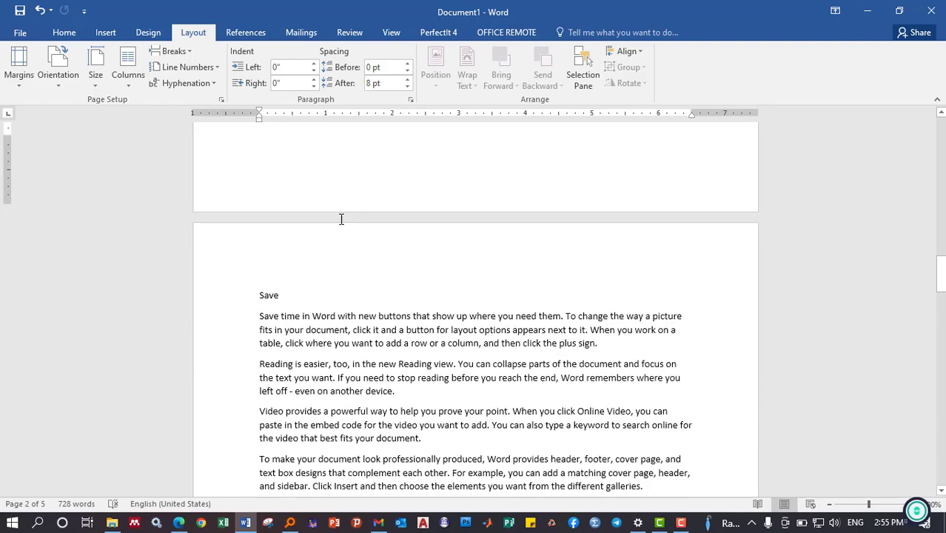
{"action": "scroll", "coordinate": [345, 207], "scroll_direction": "up", "scroll_amount": 4}
{"action": "scroll", "coordinate": [345, 199], "scroll_direction": "up", "scroll_amount": 5}
{"action": "scroll", "coordinate": [367, 185], "scroll_direction": "up", "scroll_amount": 2}
{"action": "scroll", "coordinate": [443, 222], "scroll_direction": "up", "scroll_amount": 1}
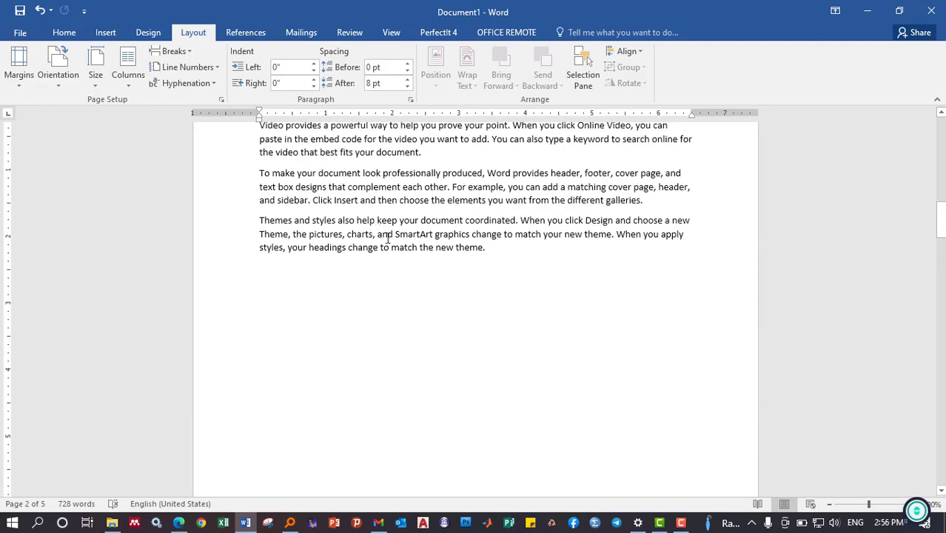
{"action": "scroll", "coordinate": [489, 252], "scroll_direction": "up", "scroll_amount": 1}
{"action": "left_click_drag", "start_coordinate": [493, 254], "coordinate": [259, 224]}
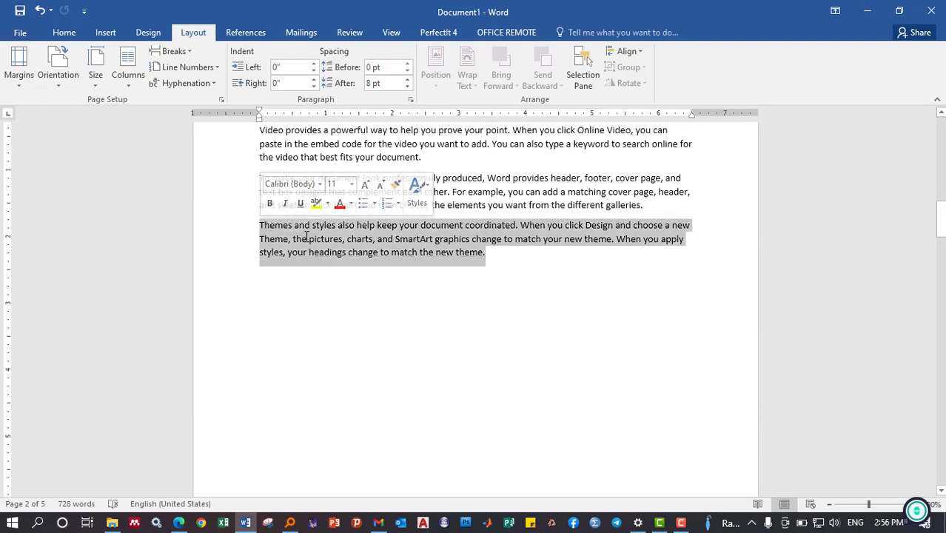
{"action": "scroll", "coordinate": [263, 372], "scroll_direction": "up", "scroll_amount": 3}
{"action": "left_click_drag", "start_coordinate": [263, 373], "coordinate": [233, 246]}
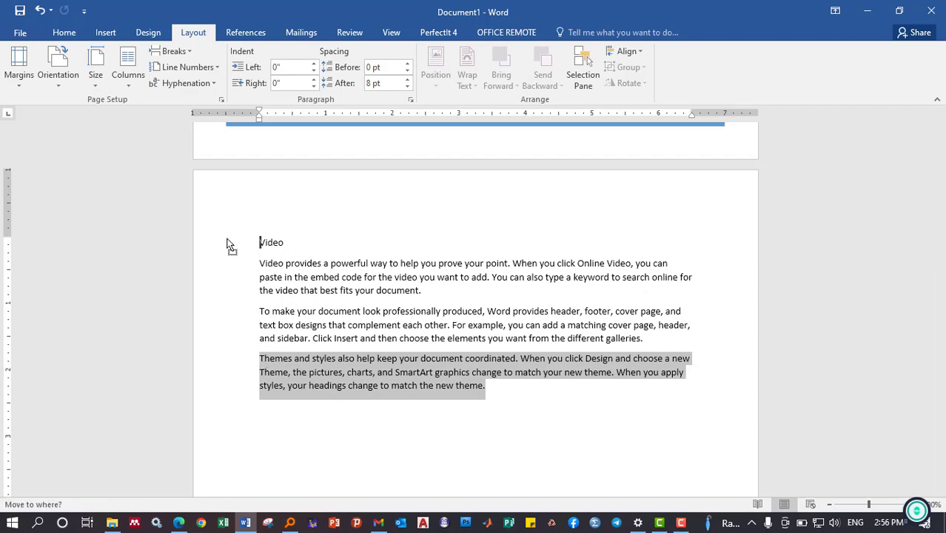
{"action": "left_click", "coordinate": [302, 269]}
{"action": "scroll", "coordinate": [329, 236], "scroll_direction": "up", "scroll_amount": 2}
{"action": "scroll", "coordinate": [329, 236], "scroll_direction": "up", "scroll_amount": 2}
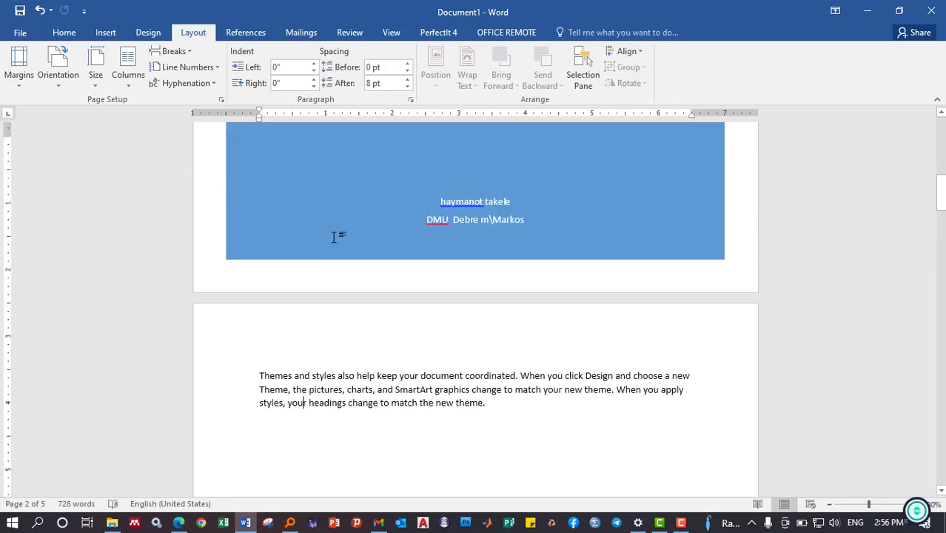
{"action": "scroll", "coordinate": [330, 237], "scroll_direction": "up", "scroll_amount": 3}
{"action": "scroll", "coordinate": [331, 233], "scroll_direction": "down", "scroll_amount": 3}
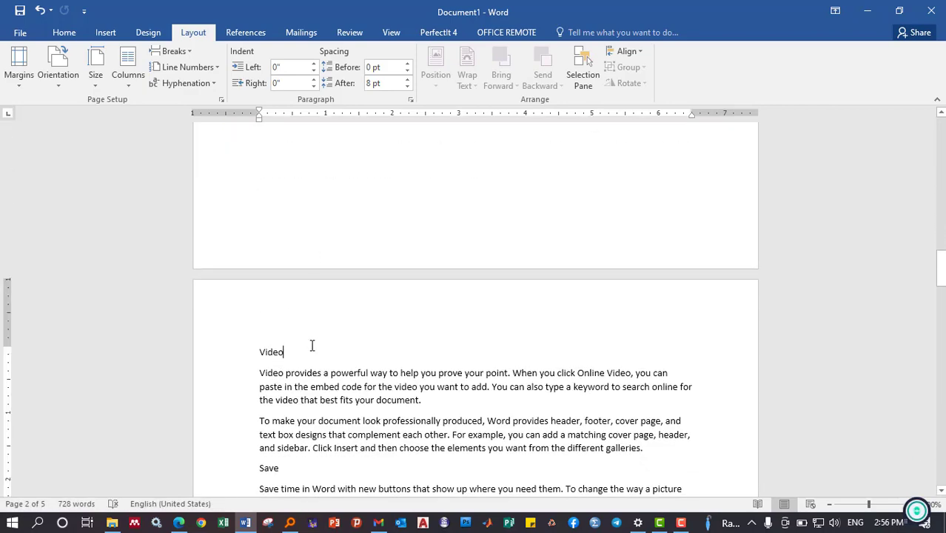
{"action": "scroll", "coordinate": [298, 293], "scroll_direction": "down", "scroll_amount": 3}
{"action": "scroll", "coordinate": [298, 294], "scroll_direction": "down", "scroll_amount": 1}
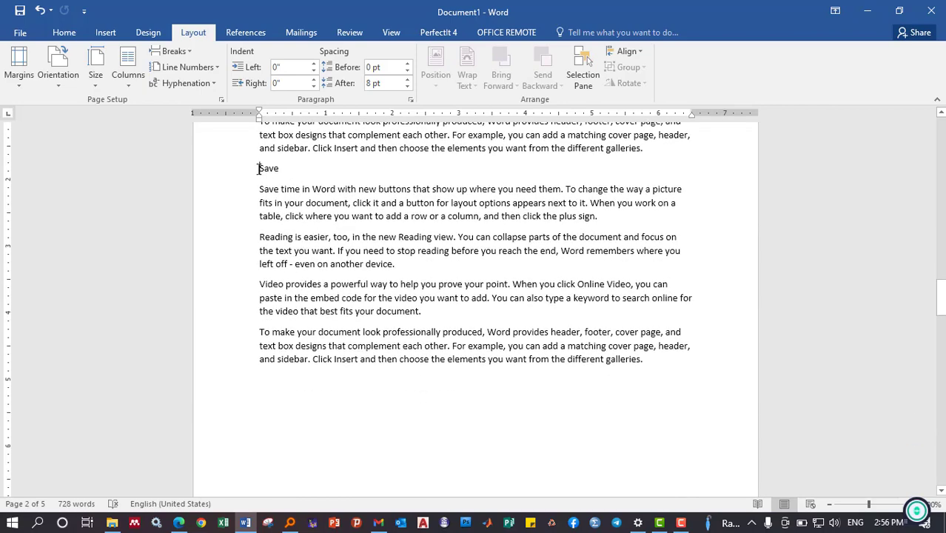
{"action": "left_click", "coordinate": [185, 51]}
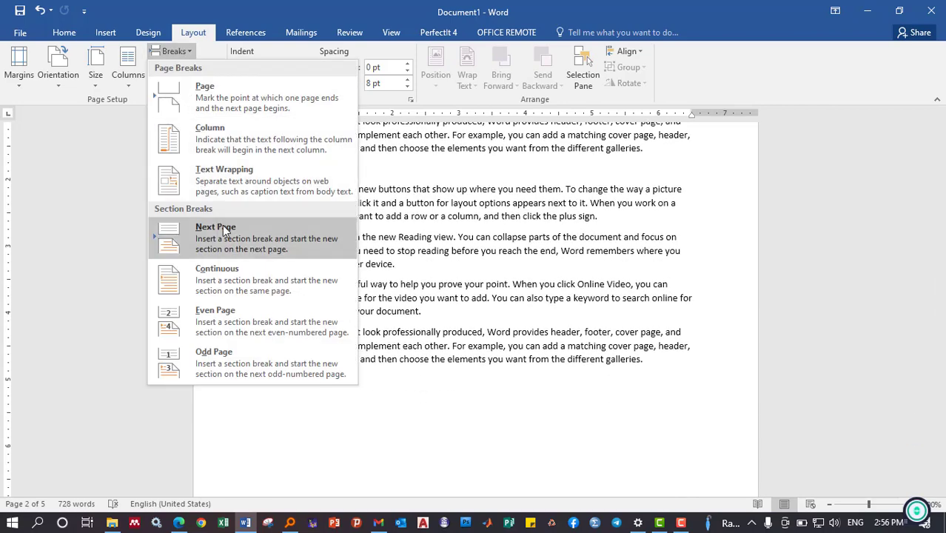
Add another Next Page break and place the insertion point after the Themes paragraph
{"action": "left_click", "coordinate": [223, 225]}
{"action": "scroll", "coordinate": [422, 264], "scroll_direction": "down", "scroll_amount": 5}
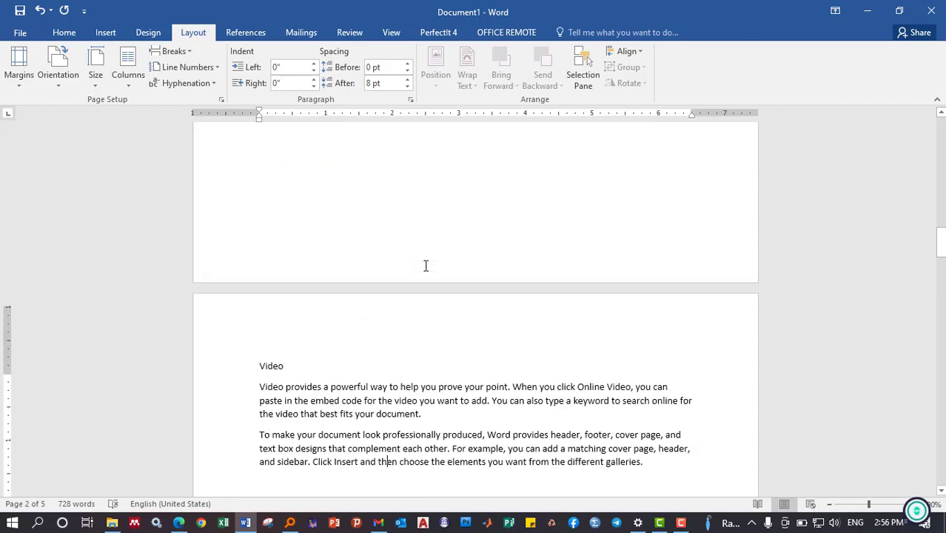
{"action": "scroll", "coordinate": [444, 258], "scroll_direction": "up", "scroll_amount": 5}
{"action": "scroll", "coordinate": [443, 258], "scroll_direction": "up", "scroll_amount": 5}
{"action": "scroll", "coordinate": [443, 258], "scroll_direction": "up", "scroll_amount": 5}
{"action": "scroll", "coordinate": [444, 258], "scroll_direction": "up", "scroll_amount": 3}
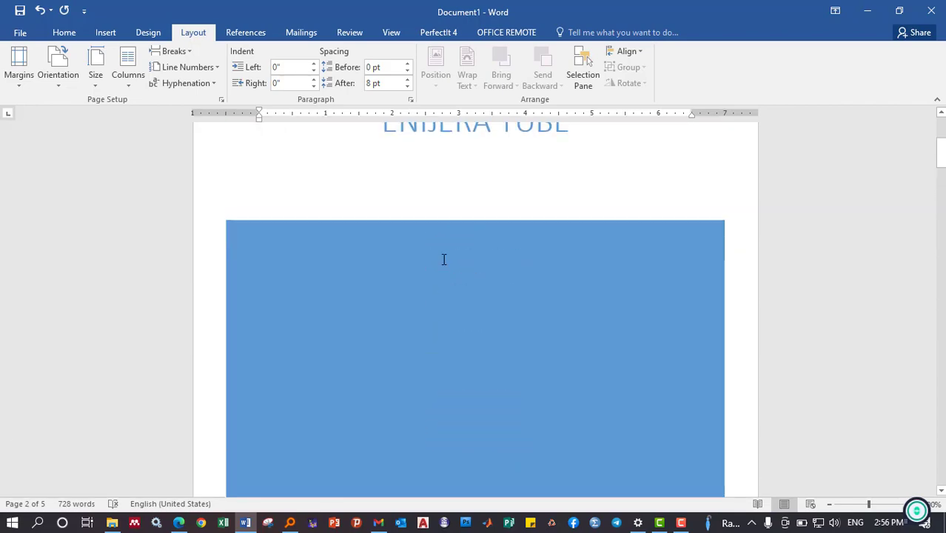
{"action": "scroll", "coordinate": [444, 267], "scroll_direction": "down", "scroll_amount": 3}
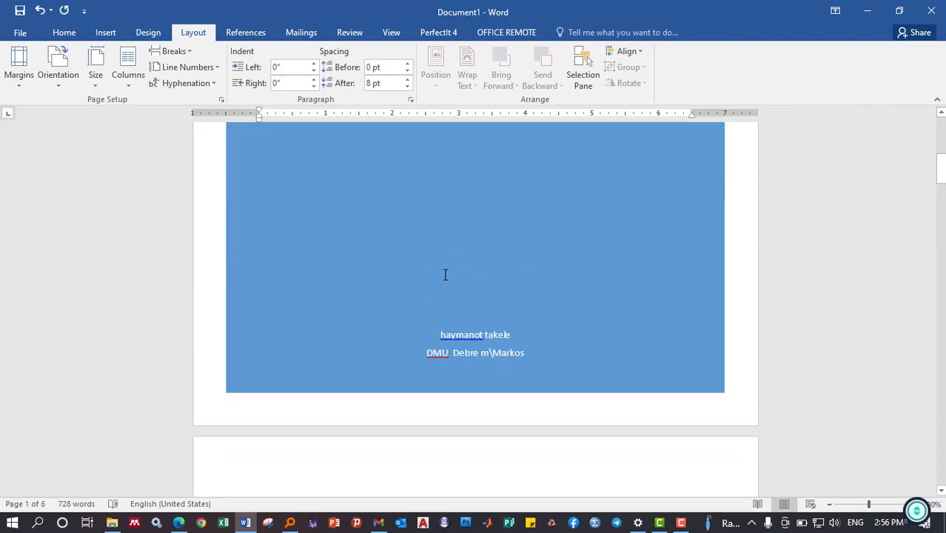
{"action": "scroll", "coordinate": [448, 288], "scroll_direction": "down", "scroll_amount": 2}
{"action": "left_click", "coordinate": [502, 430]}
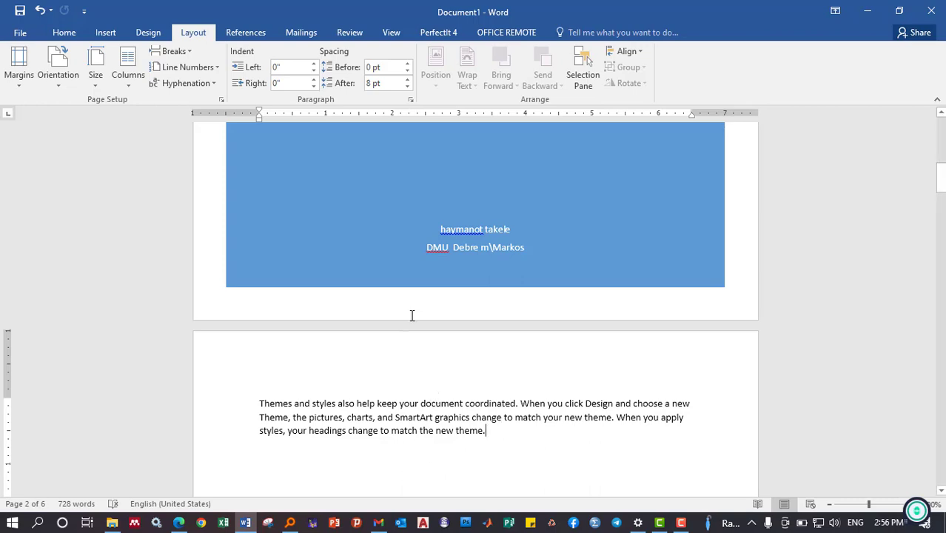
Format this section's page numbers as i, ii, iii, starting at i
{"action": "left_click", "coordinate": [106, 33]}
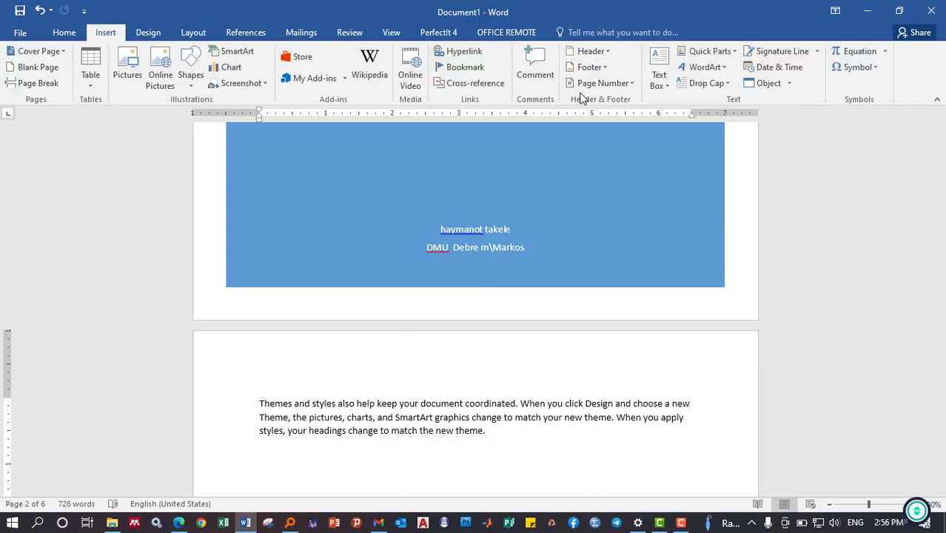
{"action": "left_click", "coordinate": [635, 85]}
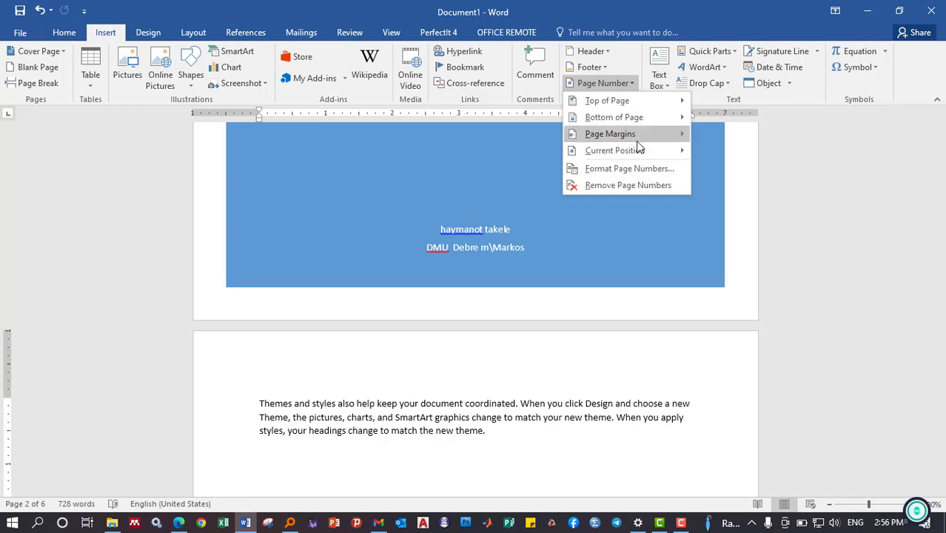
{"action": "left_click", "coordinate": [638, 168]}
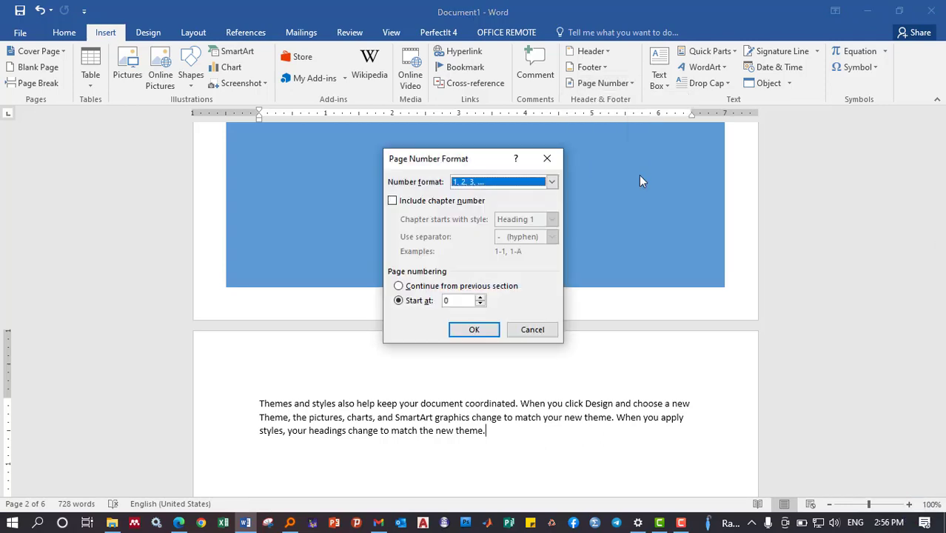
{"action": "left_click", "coordinate": [552, 183]}
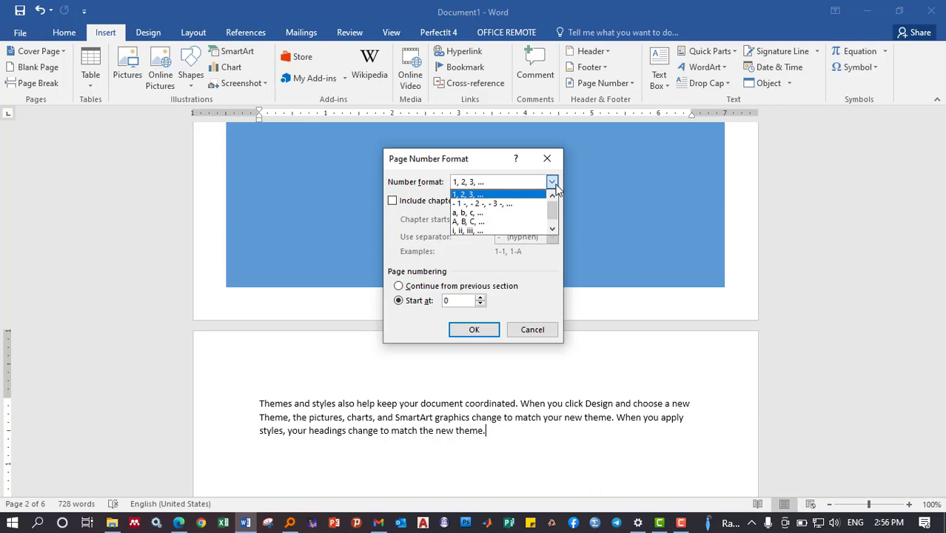
{"action": "left_click", "coordinate": [552, 231]}
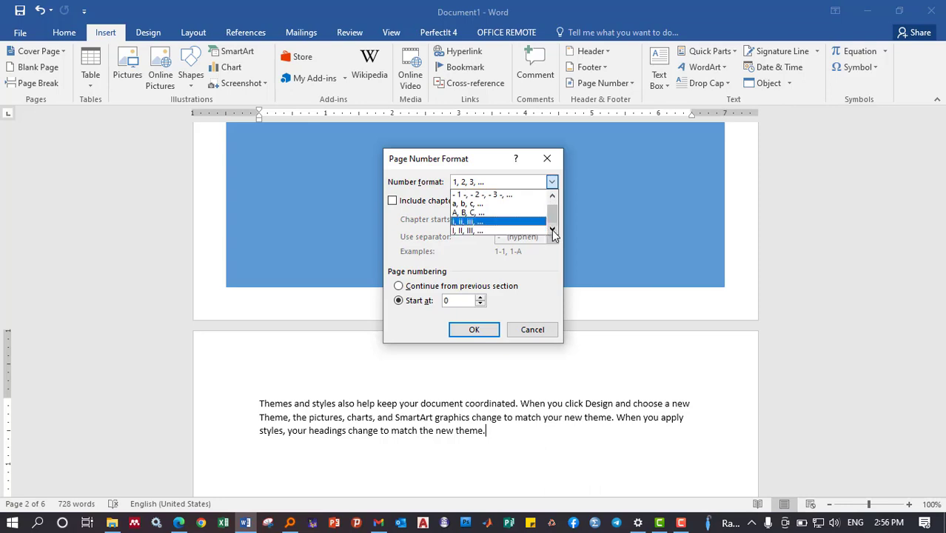
{"action": "left_click", "coordinate": [553, 198]}
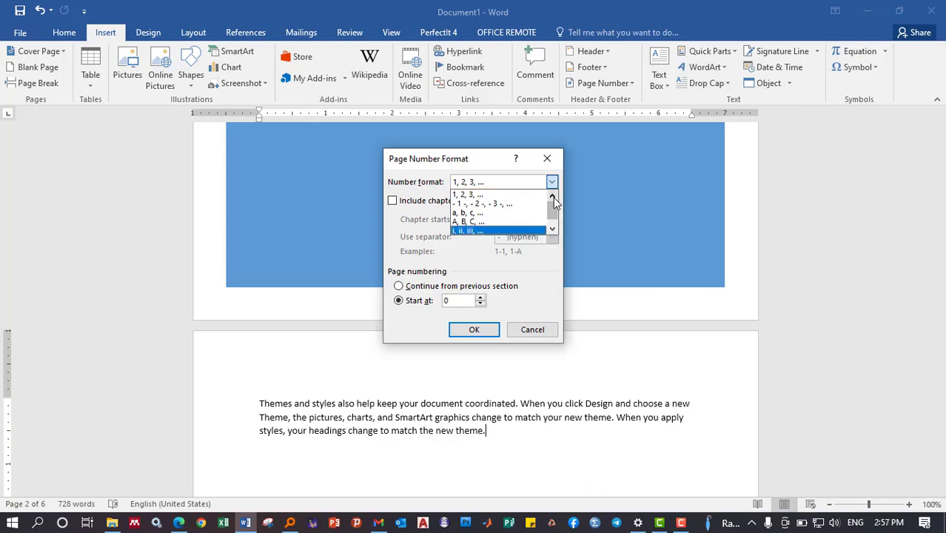
{"action": "left_click", "coordinate": [497, 231]}
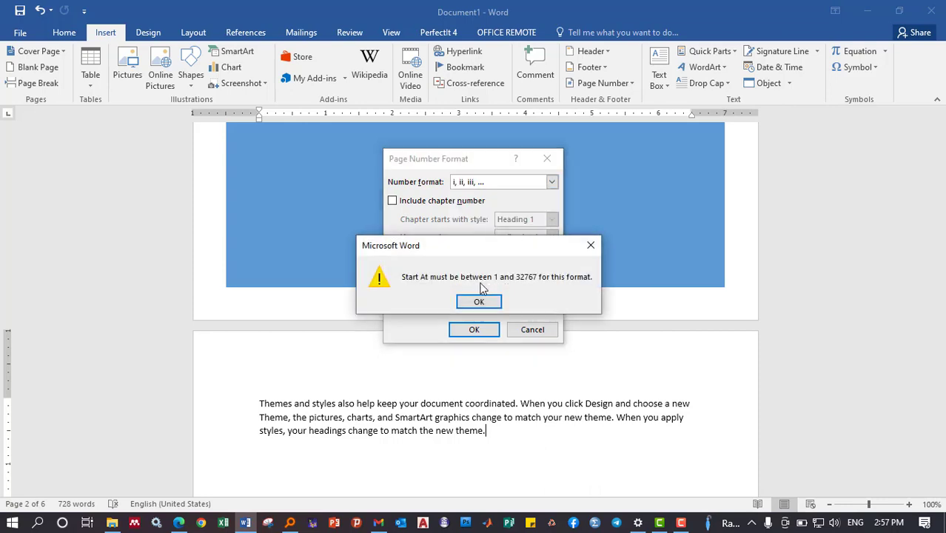
{"action": "left_click", "coordinate": [590, 245]}
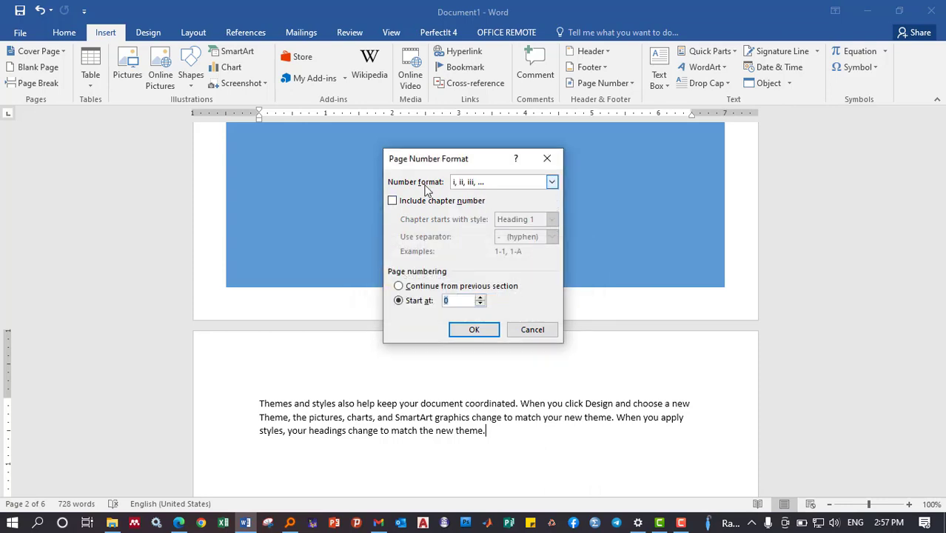
{"action": "left_click", "coordinate": [397, 206]}
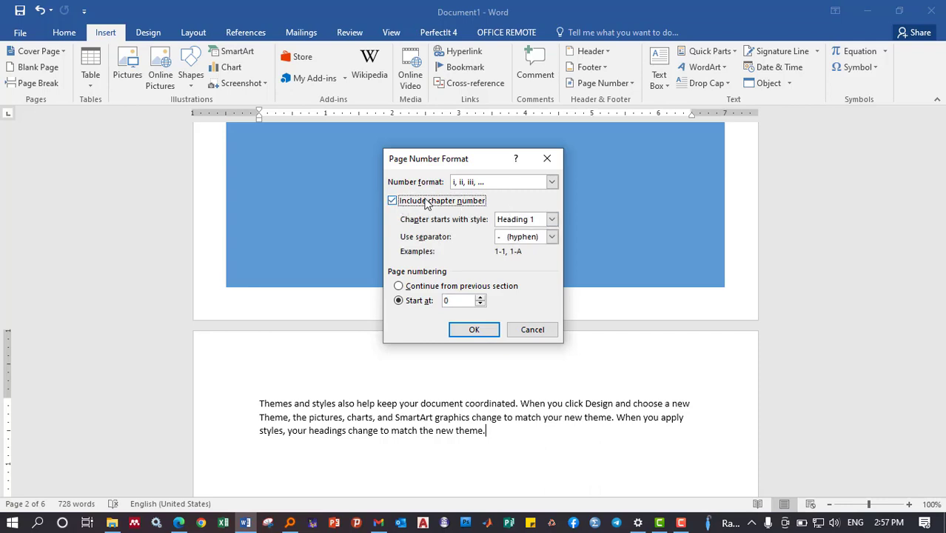
{"action": "left_click", "coordinate": [392, 202]}
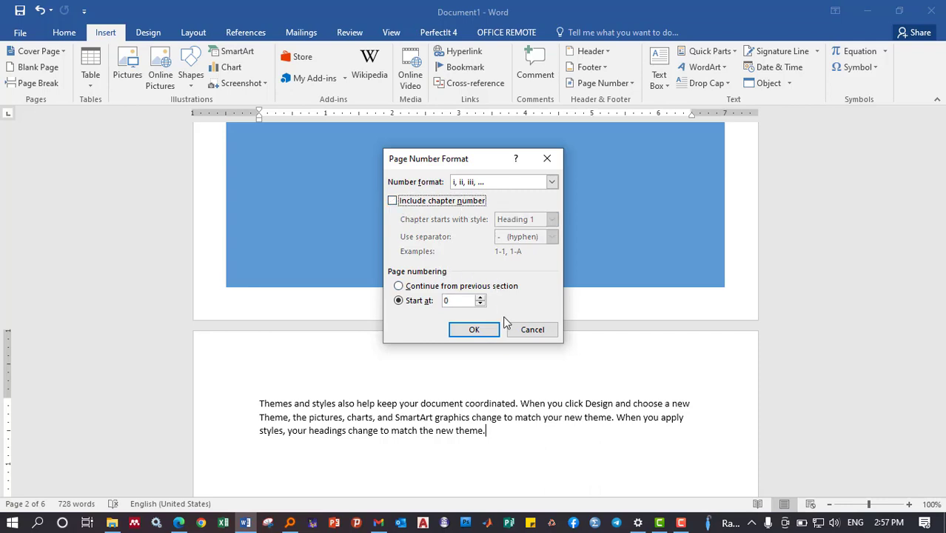
{"action": "left_click", "coordinate": [481, 303]}
{"action": "left_click", "coordinate": [481, 298]}
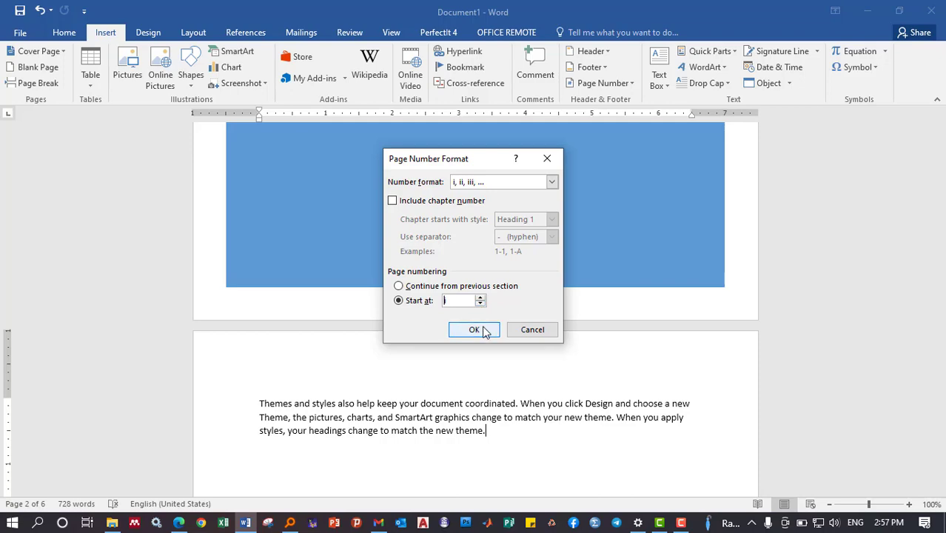
{"action": "left_click", "coordinate": [485, 330]}
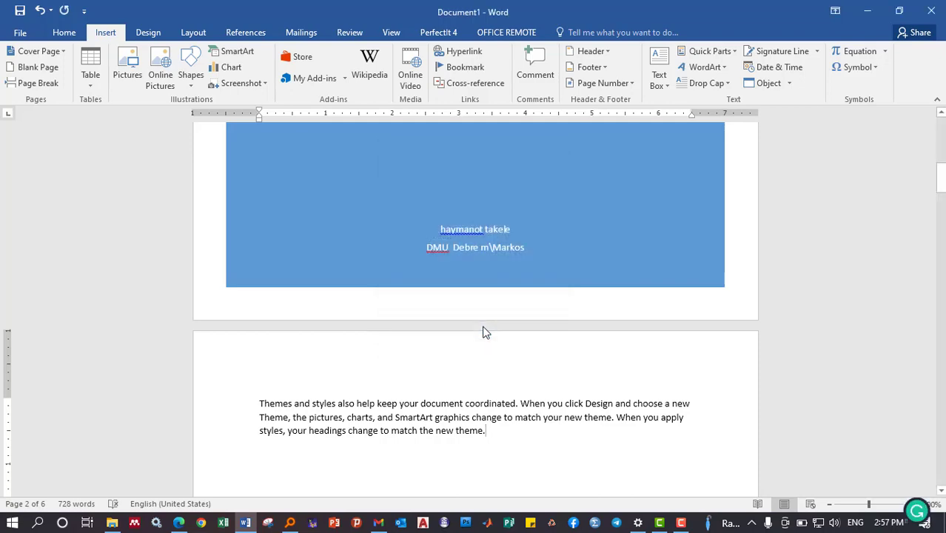
Add Plain Number 2 page numbers centred at the bottom of the pages
{"action": "scroll", "coordinate": [480, 333], "scroll_direction": "down", "scroll_amount": 3}
{"action": "scroll", "coordinate": [481, 332], "scroll_direction": "down", "scroll_amount": 10}
{"action": "scroll", "coordinate": [483, 327], "scroll_direction": "down", "scroll_amount": 6}
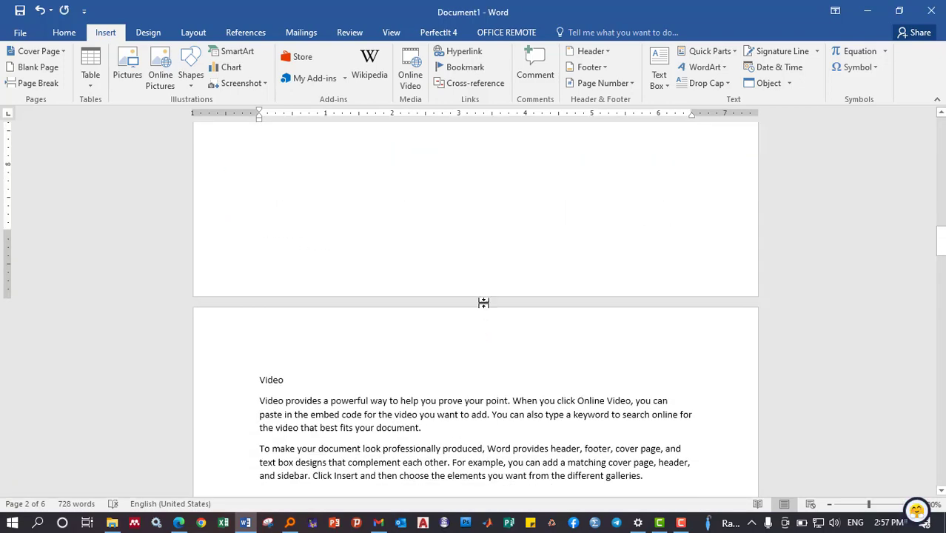
{"action": "scroll", "coordinate": [495, 274], "scroll_direction": "up", "scroll_amount": 5}
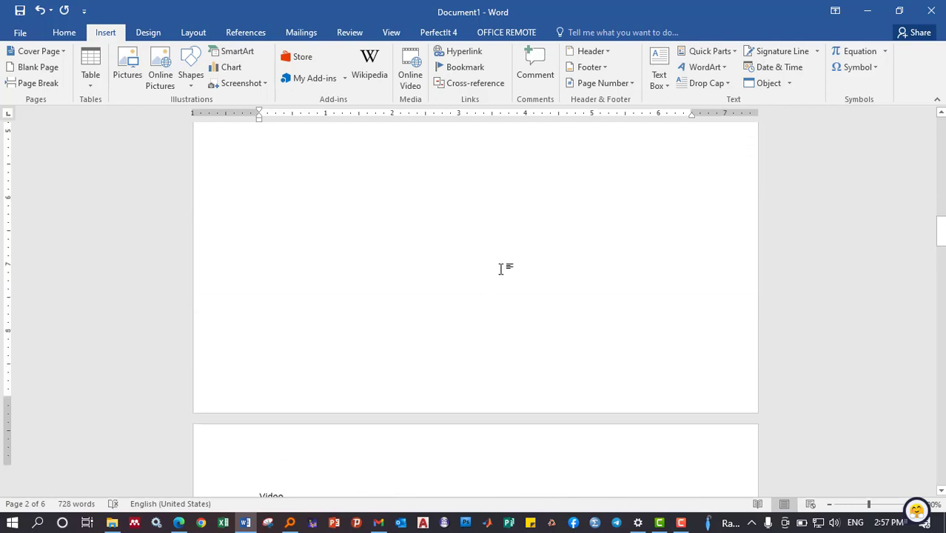
{"action": "left_click", "coordinate": [631, 83]}
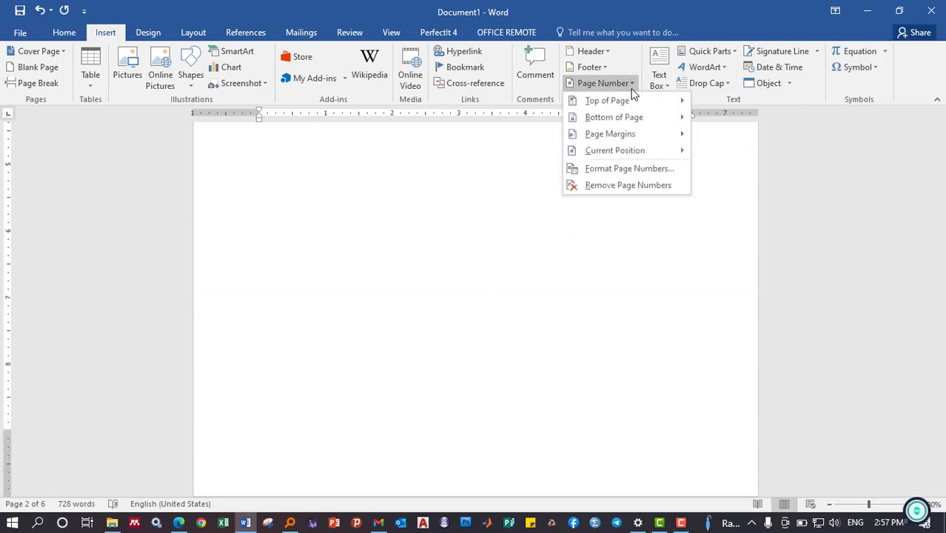
{"action": "mouse_move", "coordinate": [631, 132]}
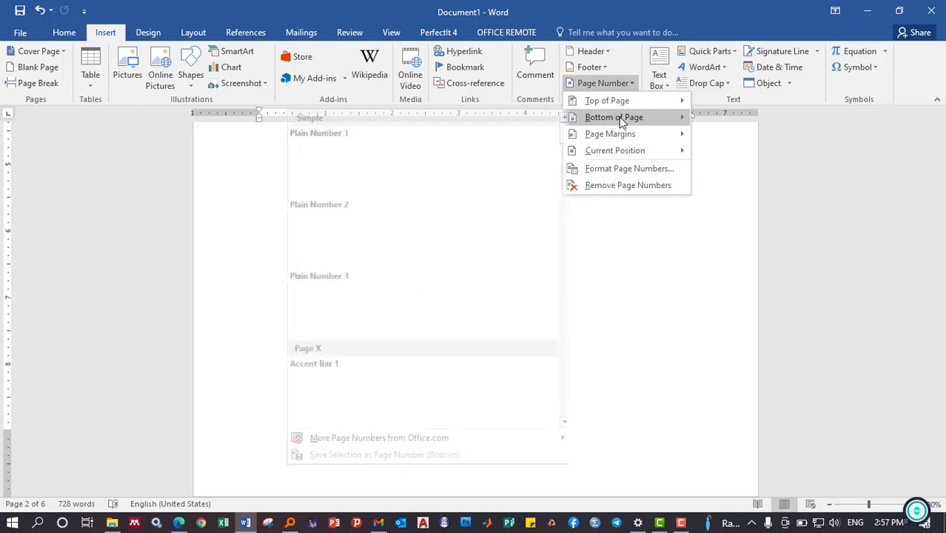
{"action": "left_click", "coordinate": [427, 250]}
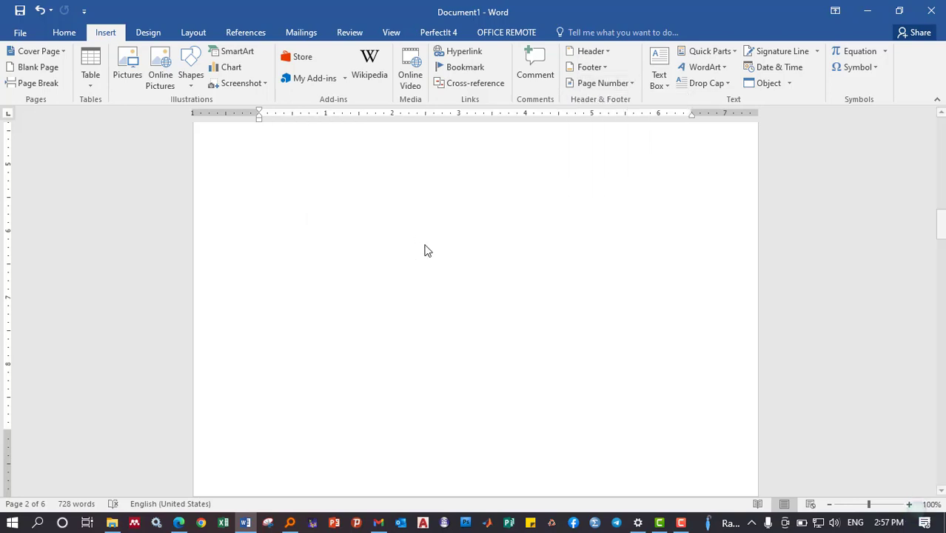
Add an 'Acknowledgment' heading line above the Themes paragraph, correcting its misspelling
{"action": "double_click", "coordinate": [476, 323]}
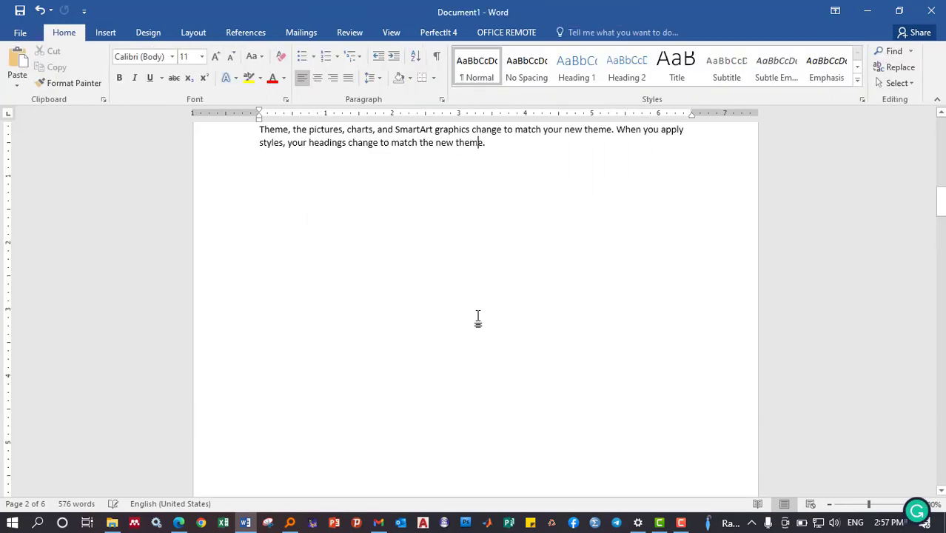
{"action": "scroll", "coordinate": [488, 314], "scroll_direction": "down", "scroll_amount": 5}
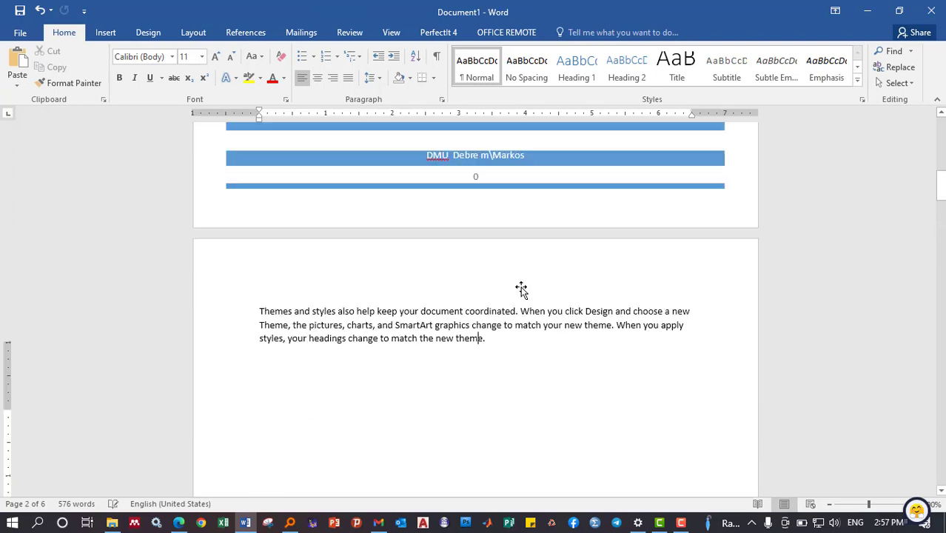
{"action": "scroll", "coordinate": [519, 287], "scroll_direction": "up", "scroll_amount": 3}
{"action": "left_click", "coordinate": [255, 416]}
{"action": "key", "text": "Return"}
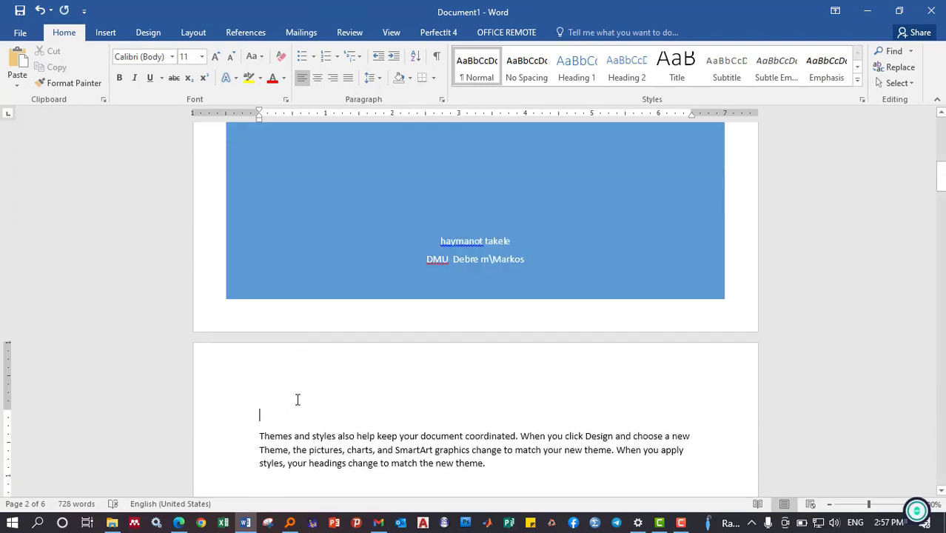
{"action": "type", "text": "Ack"}
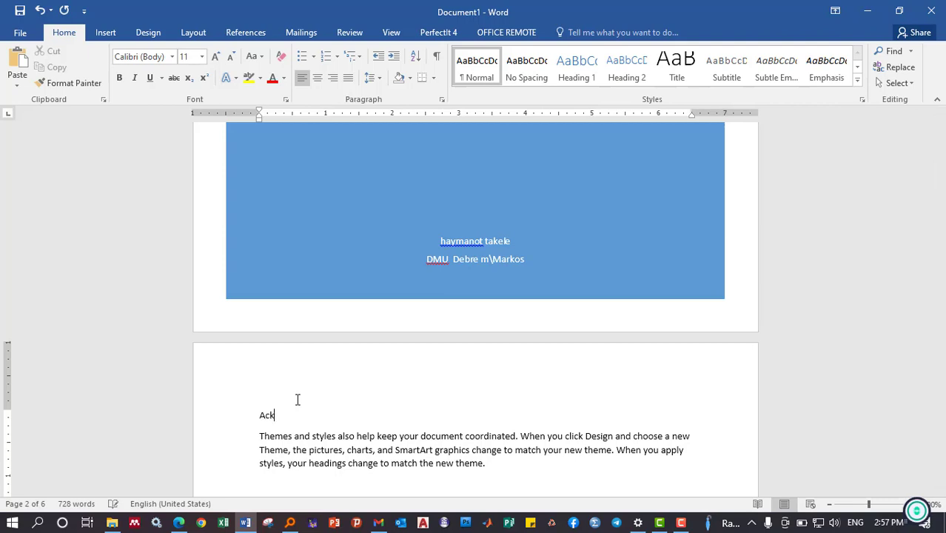
{"action": "type", "text": "nol"}
{"action": "type", "text": "edhgm"}
{"action": "type", "text": "ent"}
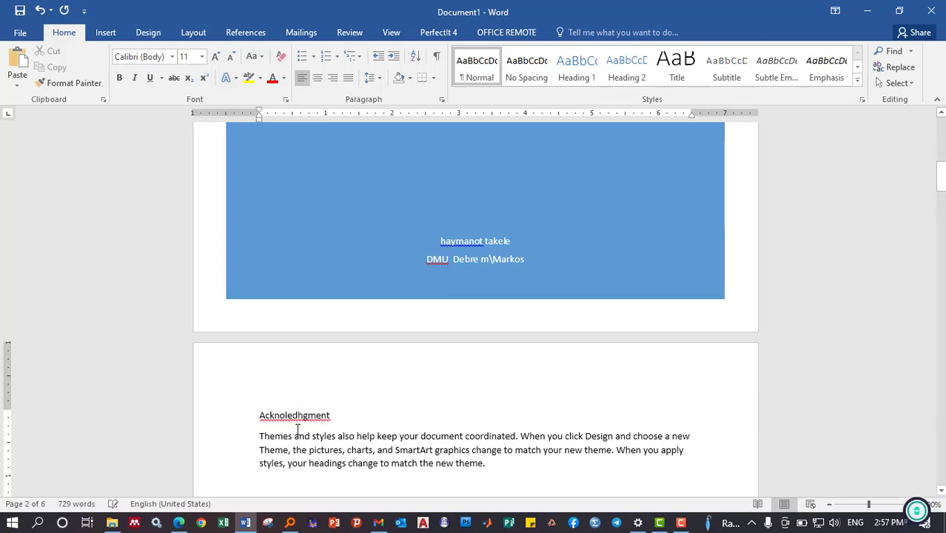
{"action": "right_click", "coordinate": [302, 418]}
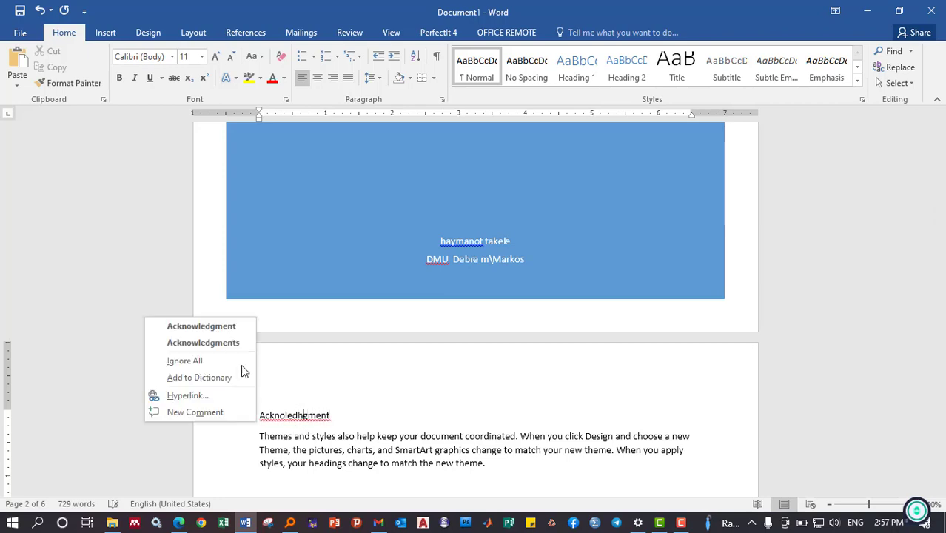
{"action": "left_click", "coordinate": [222, 328]}
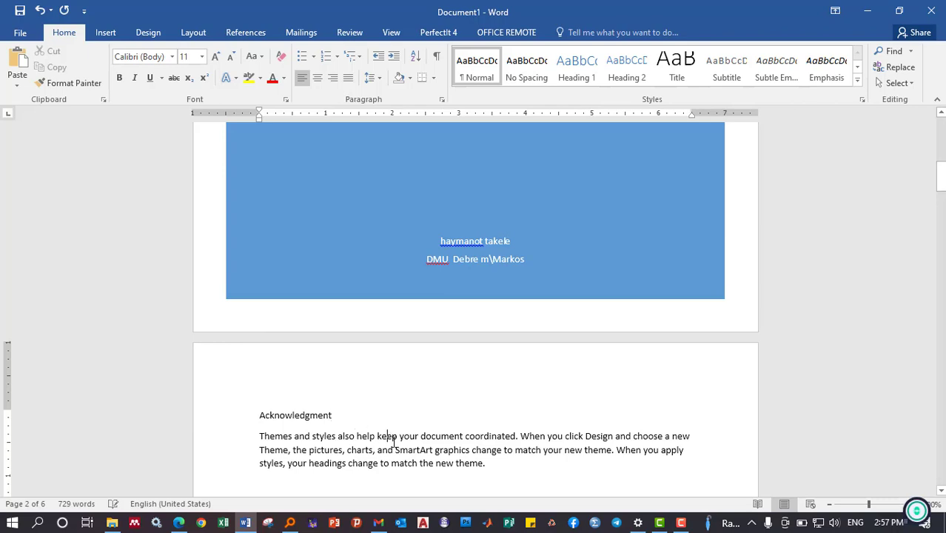
{"action": "left_click", "coordinate": [521, 480]}
Insert 'Chapter one' above the Video heading and 'Chapter Two' above the Save heading
{"action": "scroll", "coordinate": [521, 479], "scroll_direction": "down", "scroll_amount": 4}
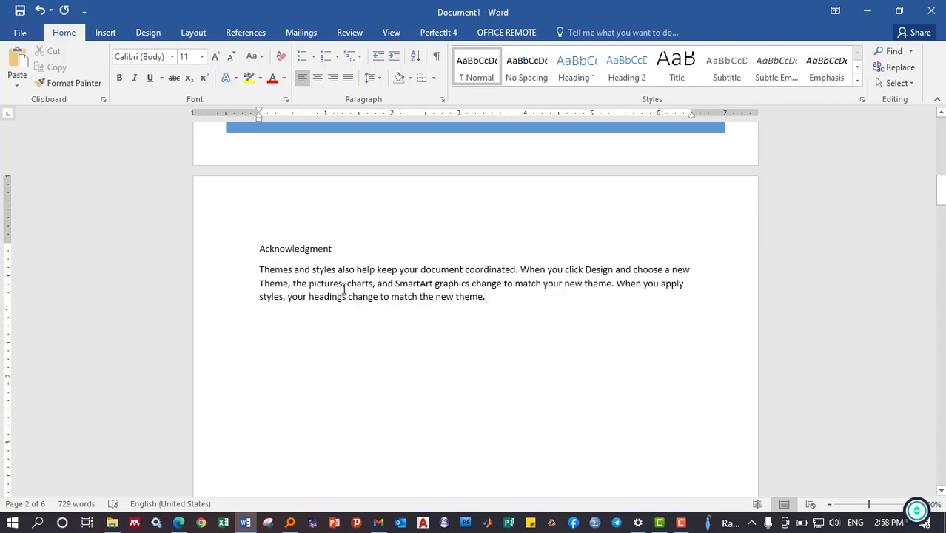
{"action": "scroll", "coordinate": [340, 252], "scroll_direction": "down", "scroll_amount": 2}
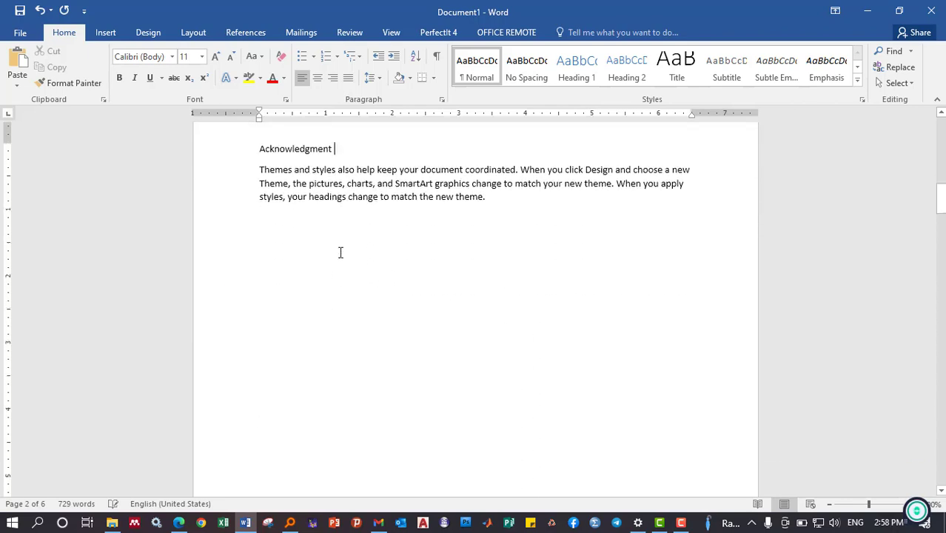
{"action": "scroll", "coordinate": [340, 252], "scroll_direction": "down", "scroll_amount": 3}
{"action": "scroll", "coordinate": [342, 257], "scroll_direction": "down", "scroll_amount": 1}
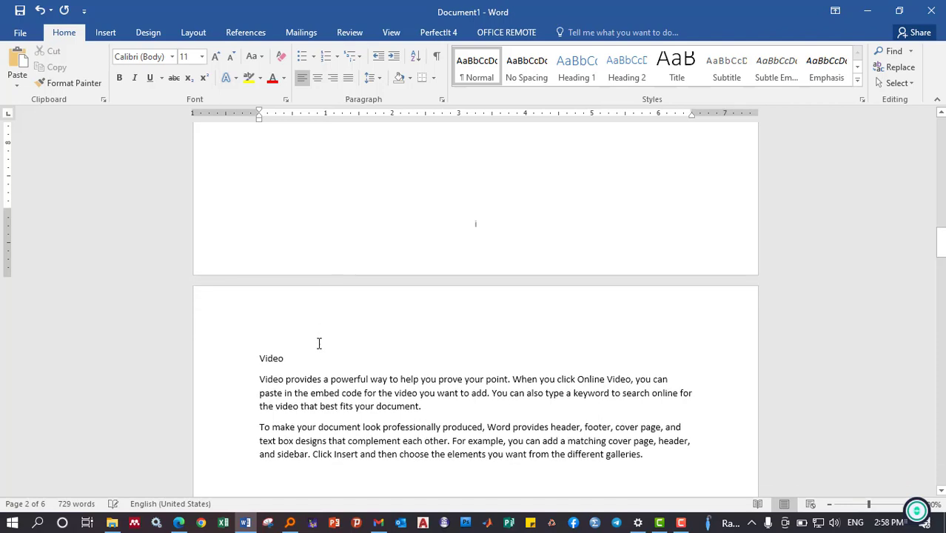
{"action": "left_click", "coordinate": [309, 357]}
{"action": "left_click", "coordinate": [247, 363]}
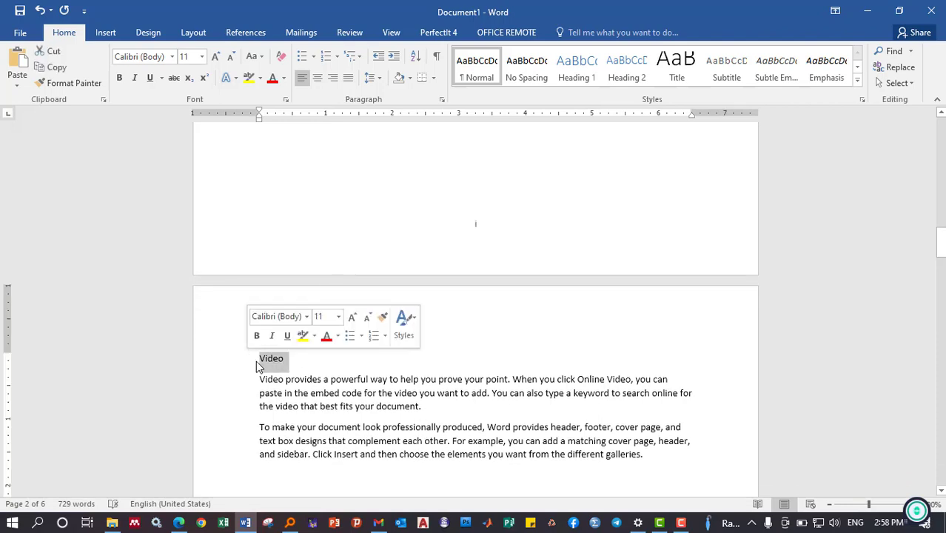
{"action": "left_click", "coordinate": [260, 358]}
{"action": "key", "text": "Return"}
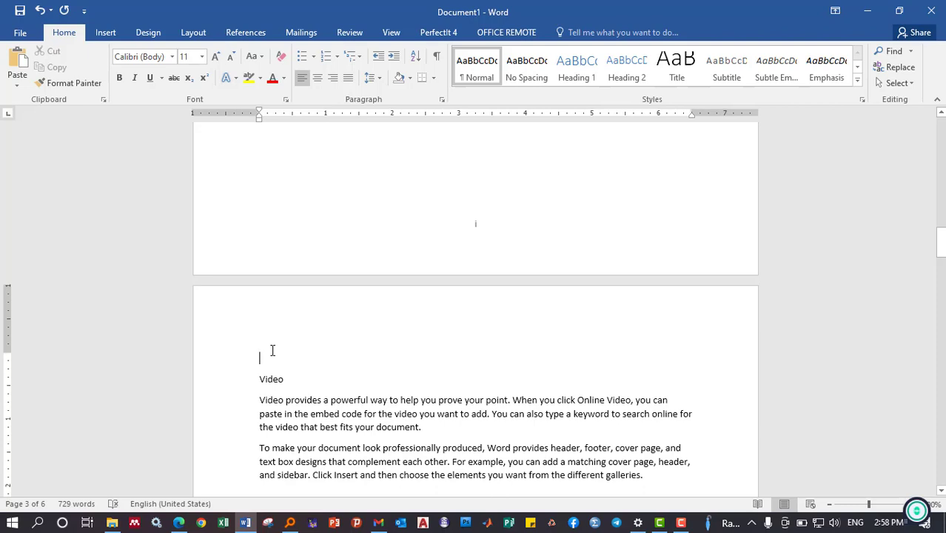
{"action": "type", "text": "cha"}
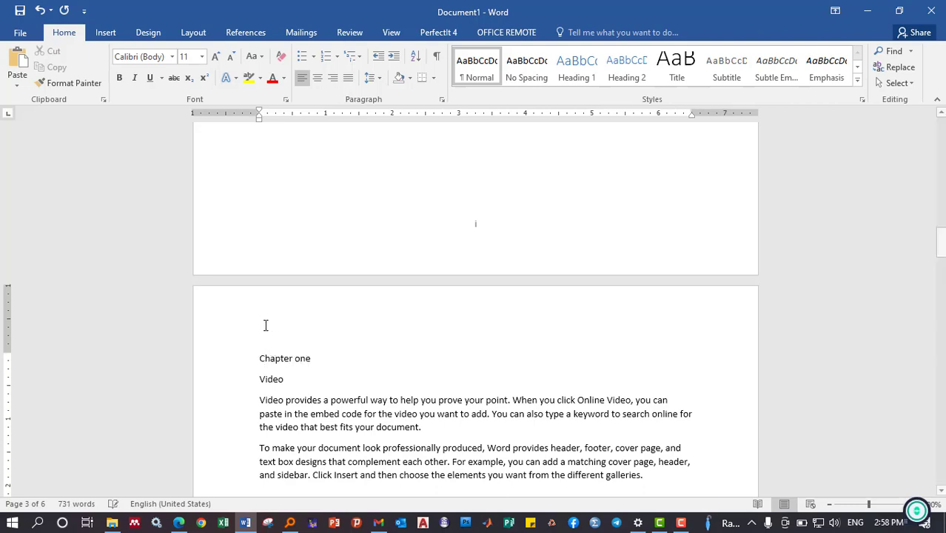
{"action": "scroll", "coordinate": [342, 368], "scroll_direction": "down", "scroll_amount": 15}
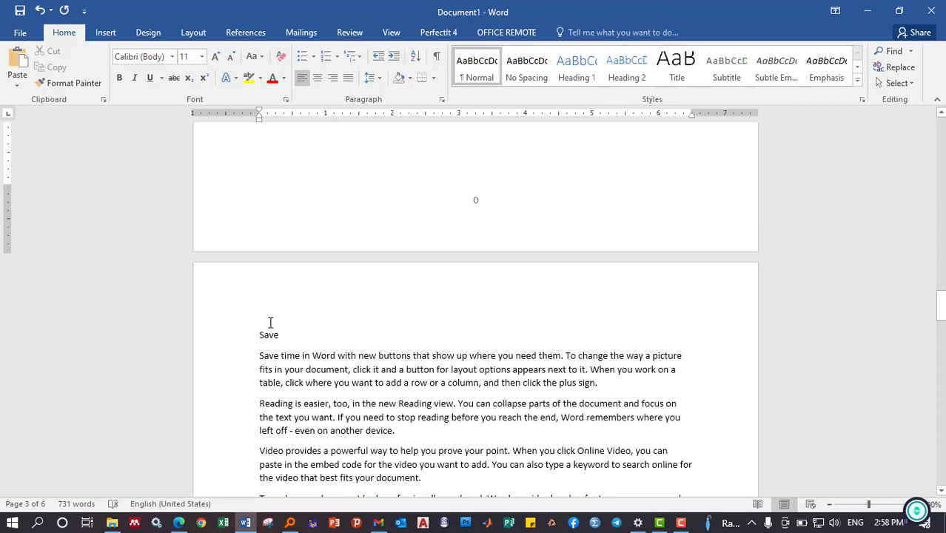
{"action": "left_click", "coordinate": [260, 335]}
{"action": "key", "text": "Return"}
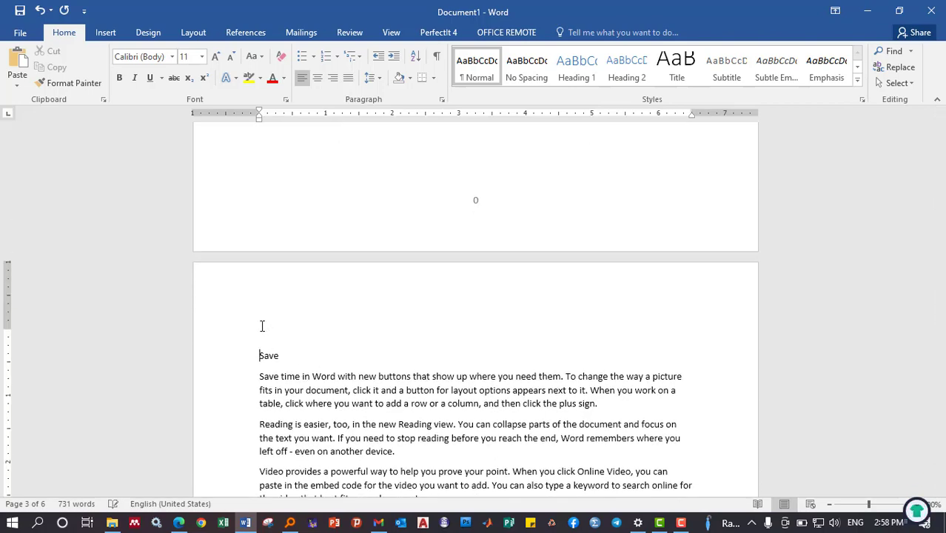
{"action": "type", "text": "Chapter Two"}
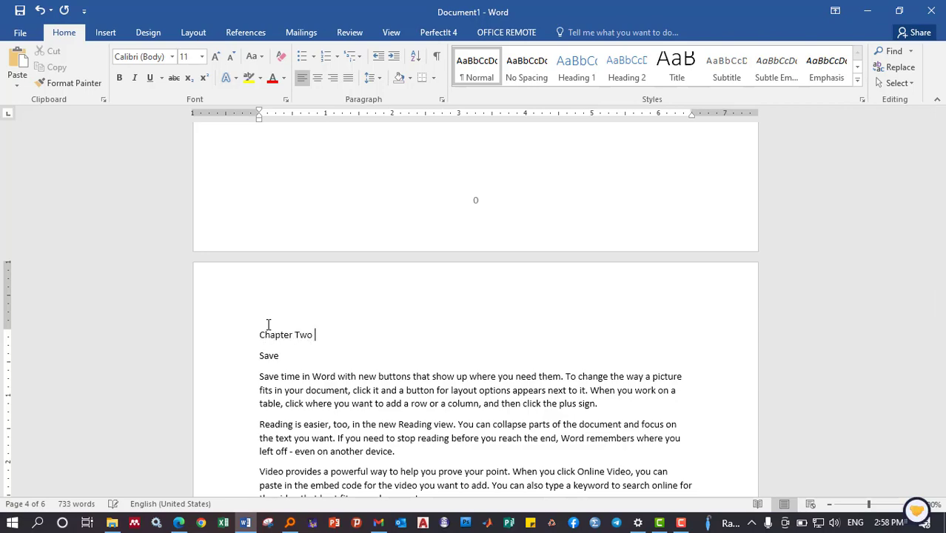
Insert 'Chapter three' above Themes and begin typing 'Chapter four' above Styles
{"action": "scroll", "coordinate": [290, 321], "scroll_direction": "down", "scroll_amount": 10}
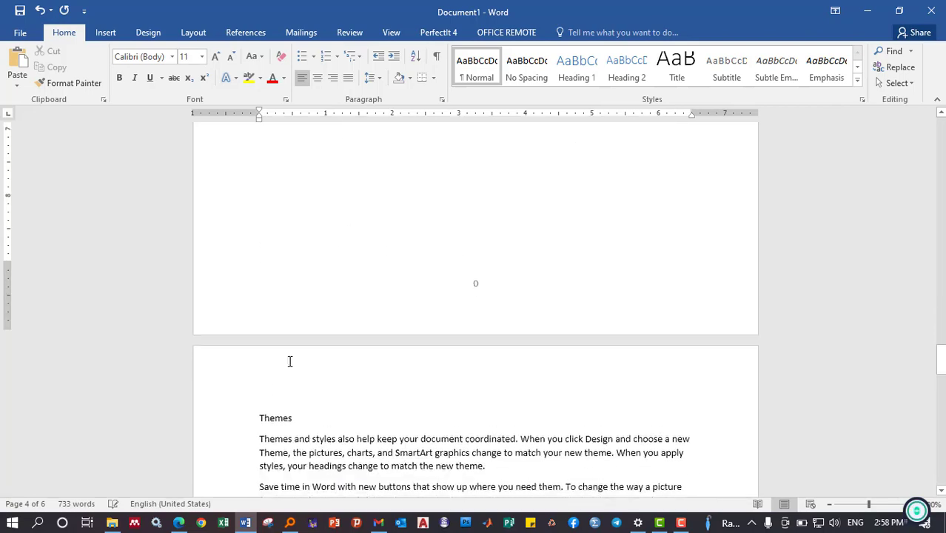
{"action": "left_click", "coordinate": [259, 396]}
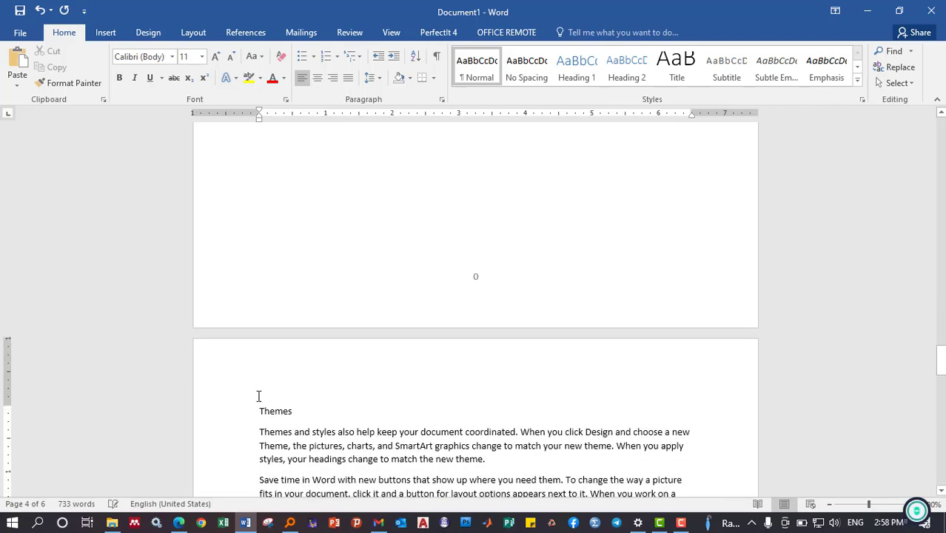
{"action": "key", "text": "Return"}
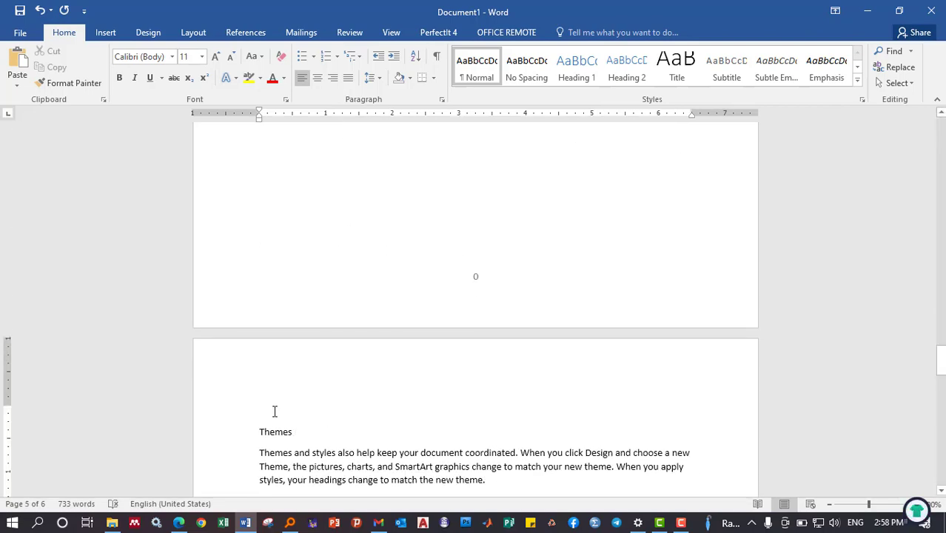
{"action": "type", "text": "Chapter three"}
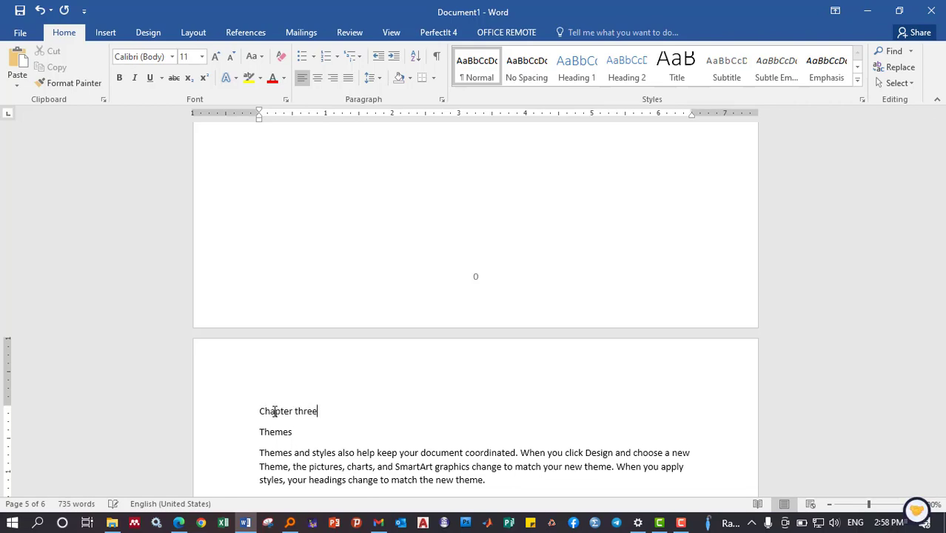
{"action": "scroll", "coordinate": [337, 387], "scroll_direction": "down", "scroll_amount": 5}
{"action": "scroll", "coordinate": [350, 368], "scroll_direction": "down", "scroll_amount": 4}
{"action": "scroll", "coordinate": [352, 359], "scroll_direction": "down", "scroll_amount": 6}
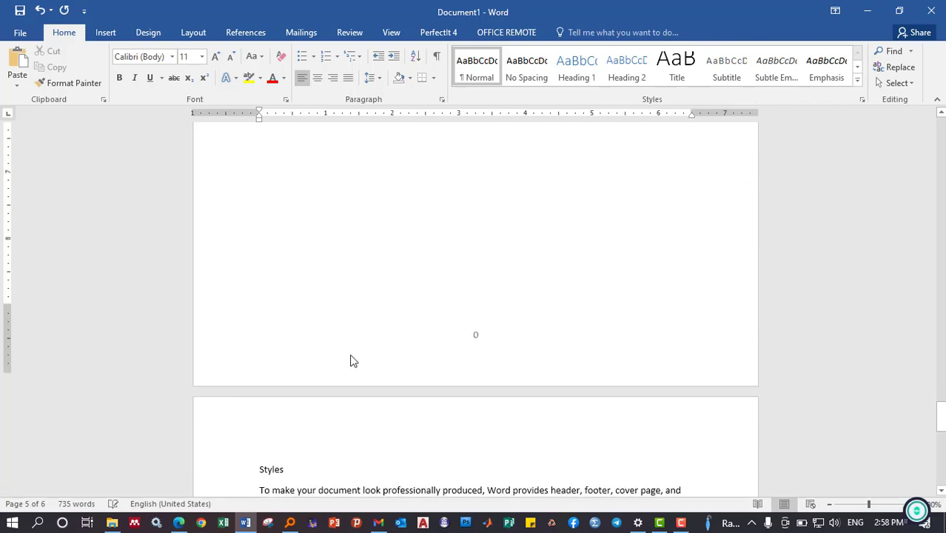
{"action": "scroll", "coordinate": [280, 316], "scroll_direction": "down", "scroll_amount": 3}
{"action": "left_click", "coordinate": [256, 317]}
{"action": "key", "text": "Return"}
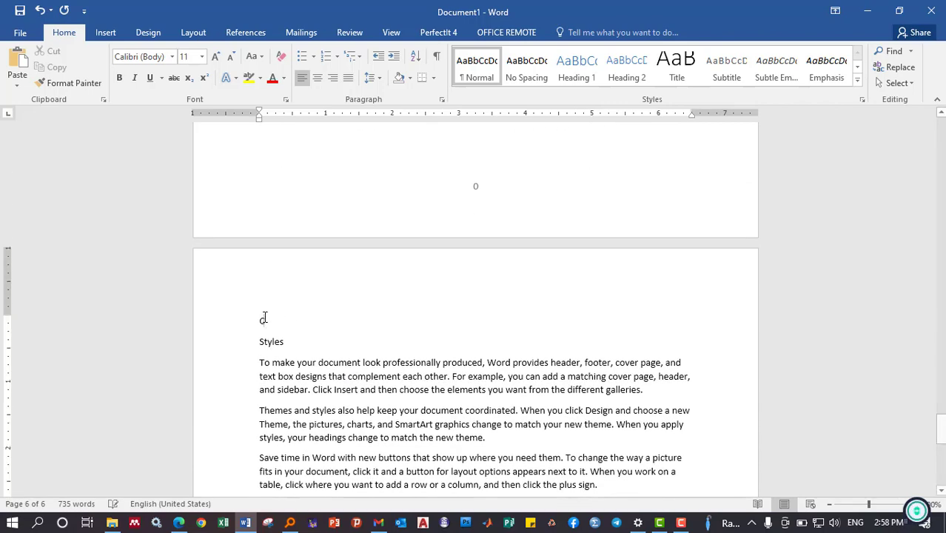
{"action": "type", "text": "hapter four"}
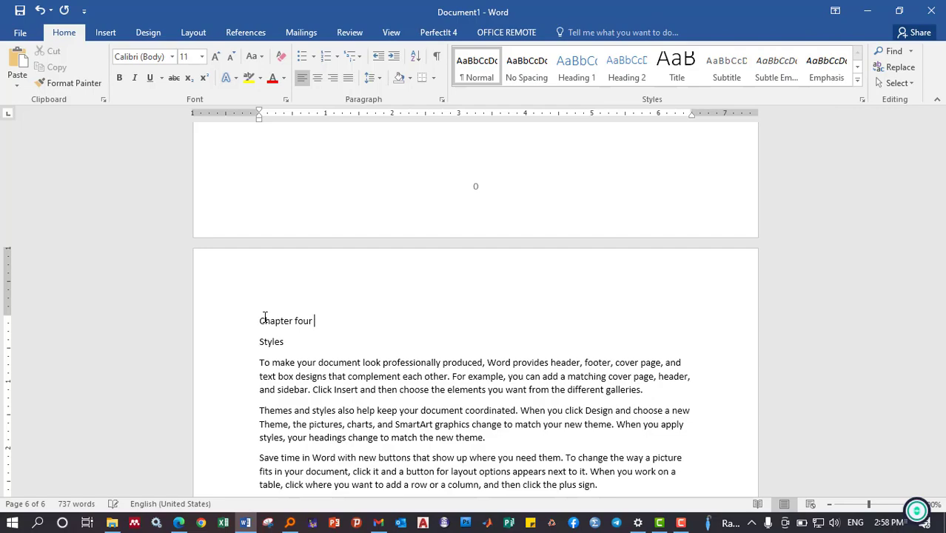
Set the Chapter one section's page numbering to start at 1
{"action": "scroll", "coordinate": [296, 318], "scroll_direction": "down", "scroll_amount": 3}
{"action": "scroll", "coordinate": [340, 322], "scroll_direction": "down", "scroll_amount": 5}
{"action": "scroll", "coordinate": [384, 325], "scroll_direction": "down", "scroll_amount": 2}
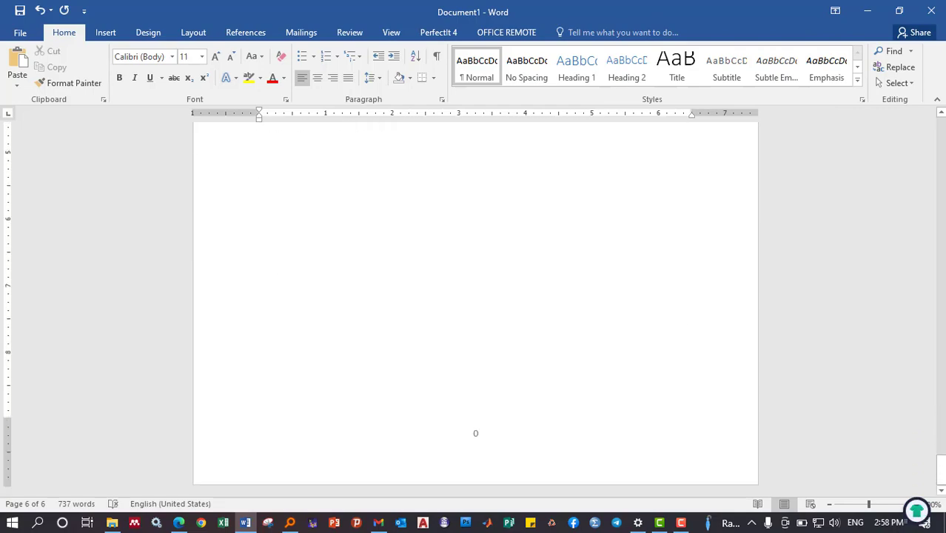
{"action": "scroll", "coordinate": [397, 326], "scroll_direction": "up", "scroll_amount": 5}
{"action": "scroll", "coordinate": [397, 325], "scroll_direction": "up", "scroll_amount": 5}
{"action": "scroll", "coordinate": [397, 326], "scroll_direction": "up", "scroll_amount": 5}
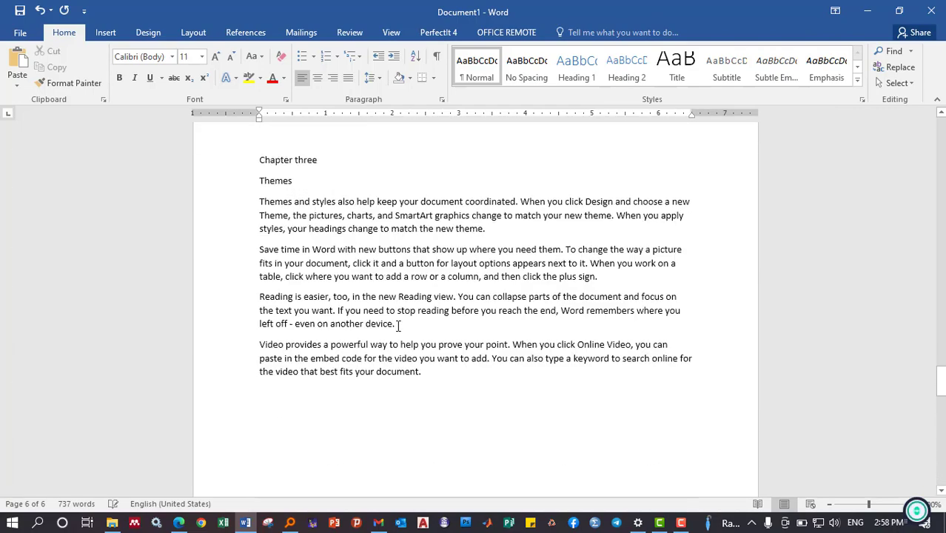
{"action": "scroll", "coordinate": [398, 326], "scroll_direction": "down", "scroll_amount": 3}
{"action": "scroll", "coordinate": [397, 325], "scroll_direction": "down", "scroll_amount": 3}
{"action": "scroll", "coordinate": [397, 324], "scroll_direction": "down", "scroll_amount": 5}
{"action": "scroll", "coordinate": [397, 324], "scroll_direction": "up", "scroll_amount": 5}
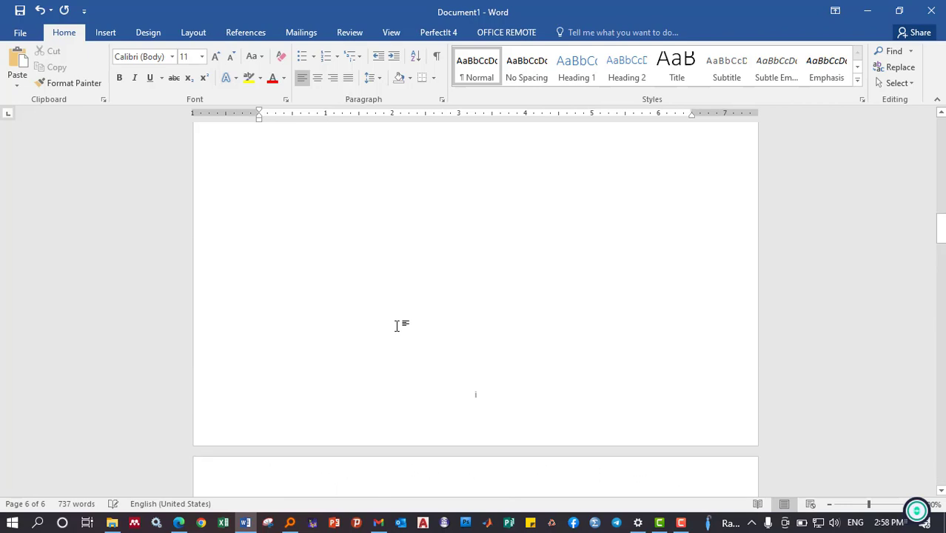
{"action": "scroll", "coordinate": [399, 340], "scroll_direction": "up", "scroll_amount": 1}
{"action": "scroll", "coordinate": [402, 349], "scroll_direction": "down", "scroll_amount": 5}
{"action": "left_click", "coordinate": [346, 305]}
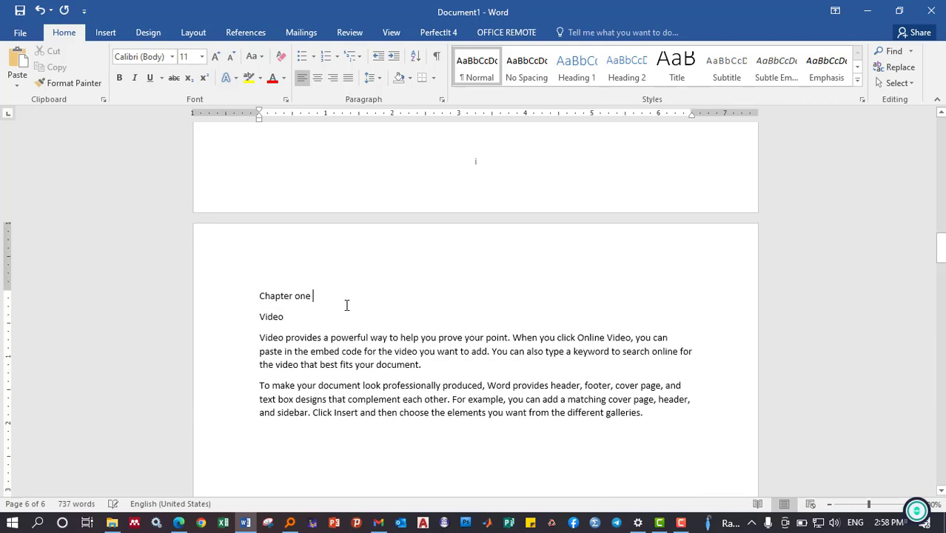
{"action": "left_click", "coordinate": [105, 32]}
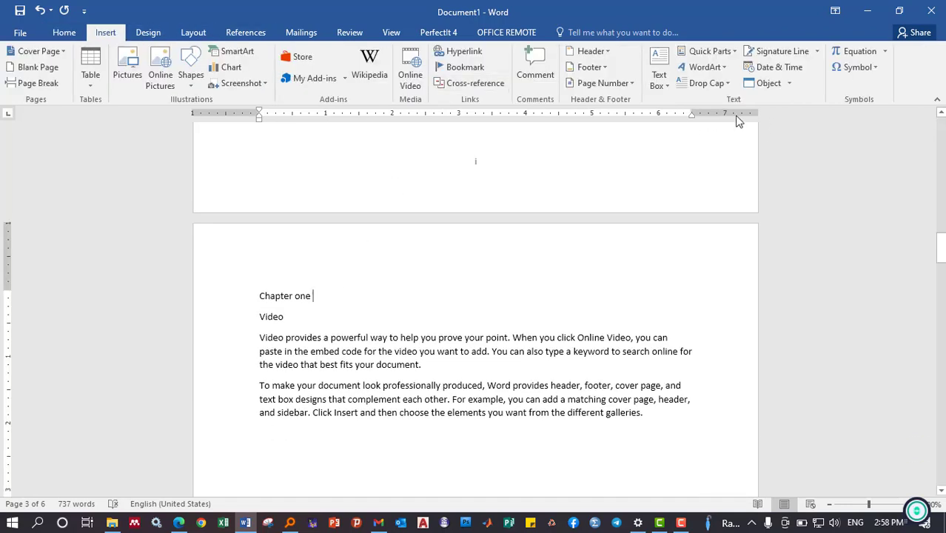
{"action": "left_click", "coordinate": [631, 83]}
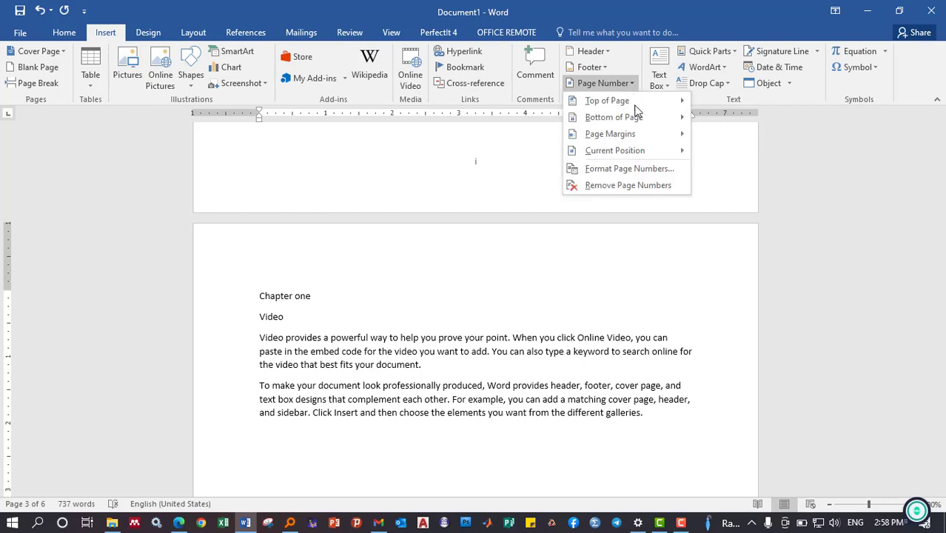
{"action": "left_click", "coordinate": [621, 169]}
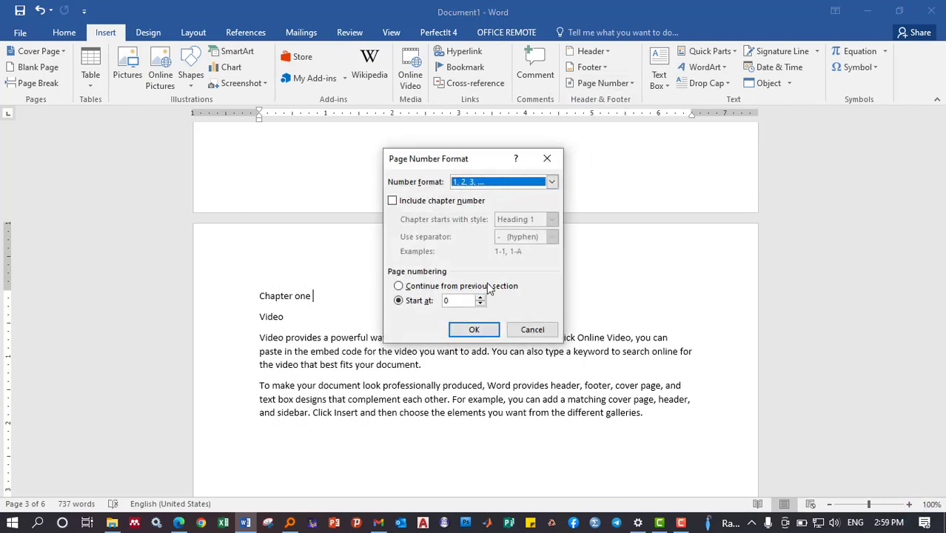
{"action": "left_click", "coordinate": [480, 297]}
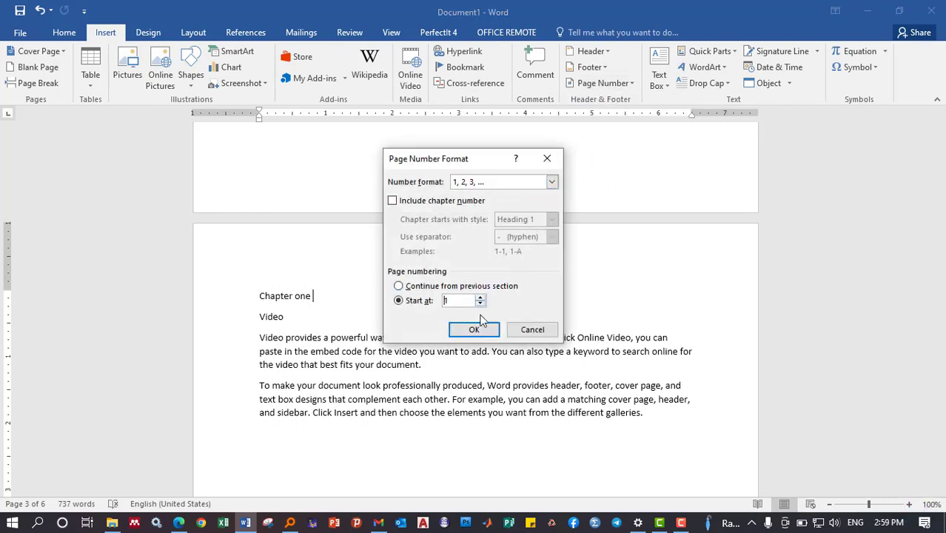
{"action": "left_click", "coordinate": [478, 330]}
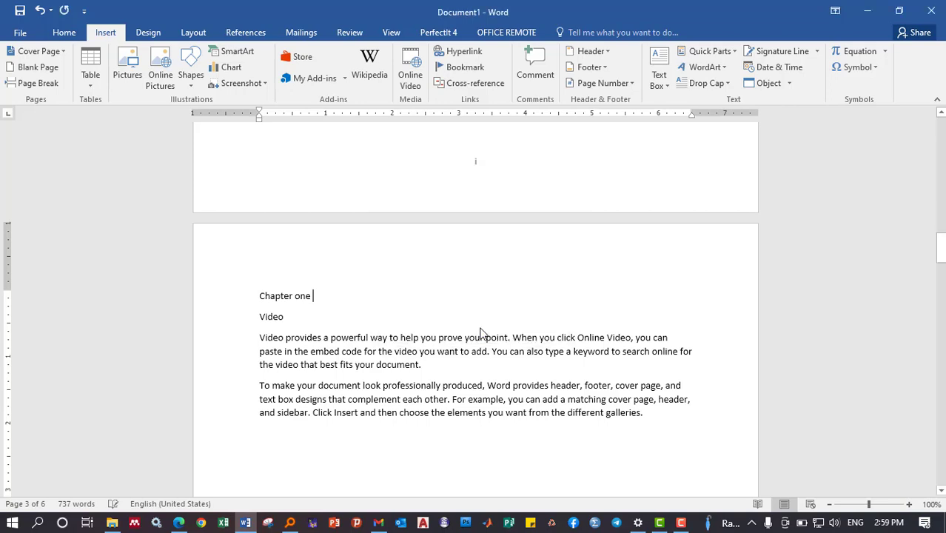
Add a centred bottom-of-page number to the Chapter one section's footer
{"action": "left_click", "coordinate": [621, 86]}
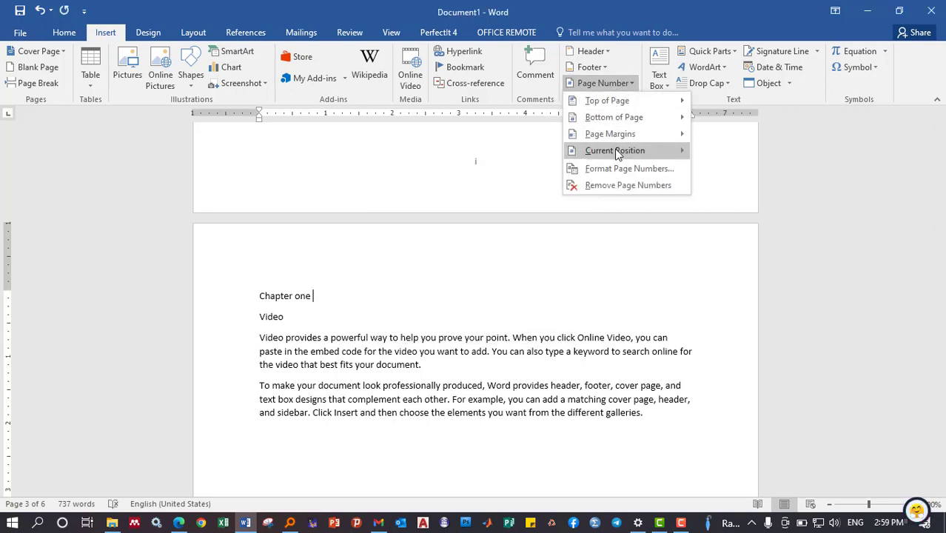
{"action": "mouse_move", "coordinate": [619, 133]}
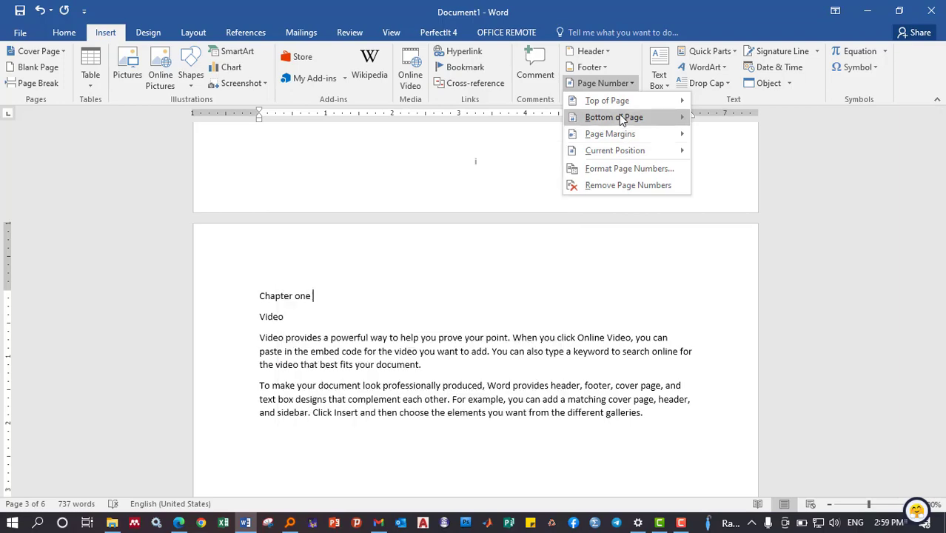
{"action": "mouse_move", "coordinate": [592, 117]}
{"action": "left_click", "coordinate": [440, 244]}
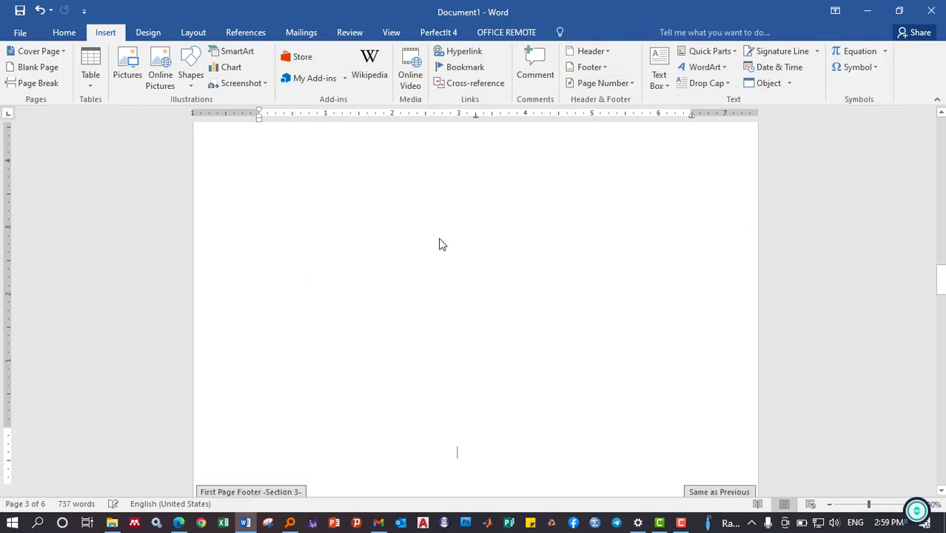
{"action": "double_click", "coordinate": [479, 352]}
Place the cursor in the page 4 text and bring up the Insert ribbon
{"action": "scroll", "coordinate": [471, 279], "scroll_direction": "up", "scroll_amount": 1}
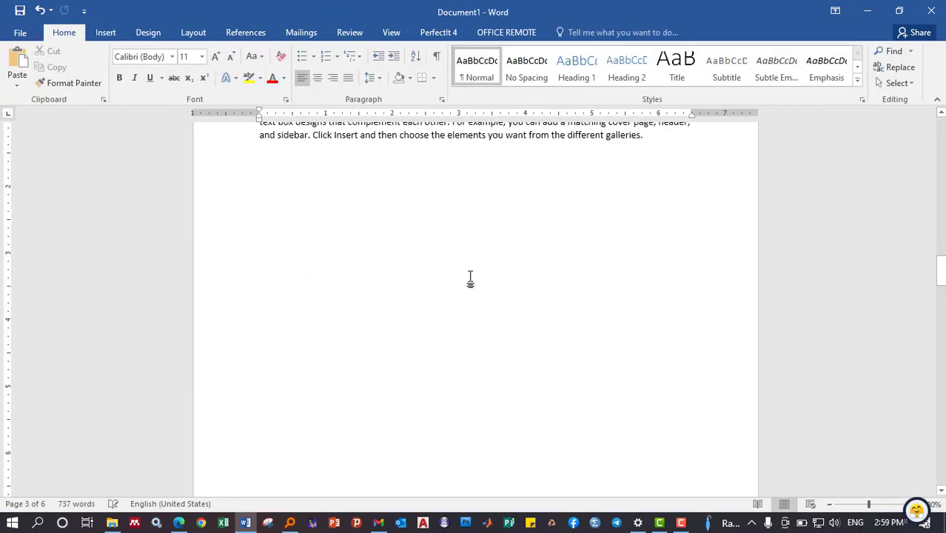
{"action": "scroll", "coordinate": [398, 262], "scroll_direction": "up", "scroll_amount": 5}
{"action": "scroll", "coordinate": [418, 281], "scroll_direction": "down", "scroll_amount": 8}
{"action": "scroll", "coordinate": [424, 283], "scroll_direction": "down", "scroll_amount": 5}
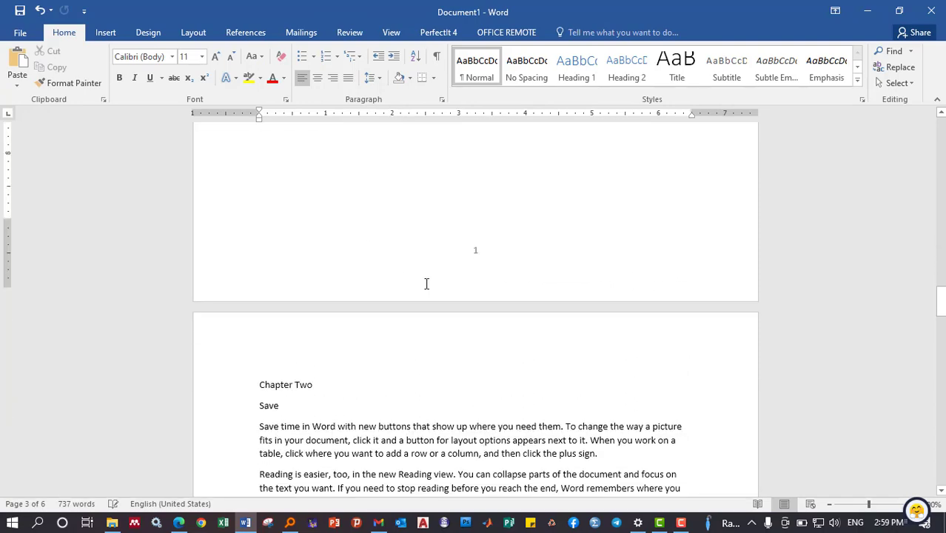
{"action": "scroll", "coordinate": [415, 266], "scroll_direction": "down", "scroll_amount": 4}
{"action": "scroll", "coordinate": [408, 233], "scroll_direction": "down", "scroll_amount": 5}
{"action": "scroll", "coordinate": [408, 233], "scroll_direction": "down", "scroll_amount": 5}
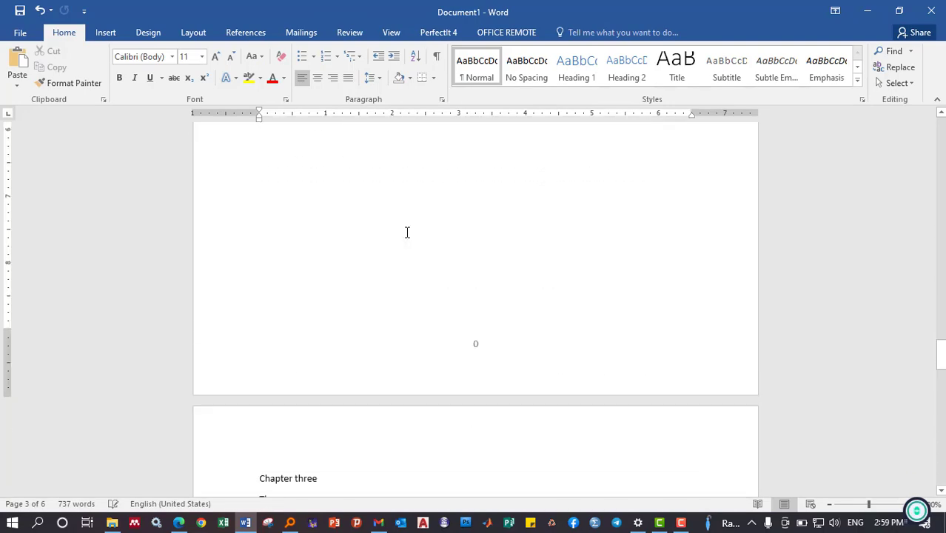
{"action": "scroll", "coordinate": [424, 230], "scroll_direction": "up", "scroll_amount": 2}
{"action": "scroll", "coordinate": [368, 158], "scroll_direction": "up", "scroll_amount": 3}
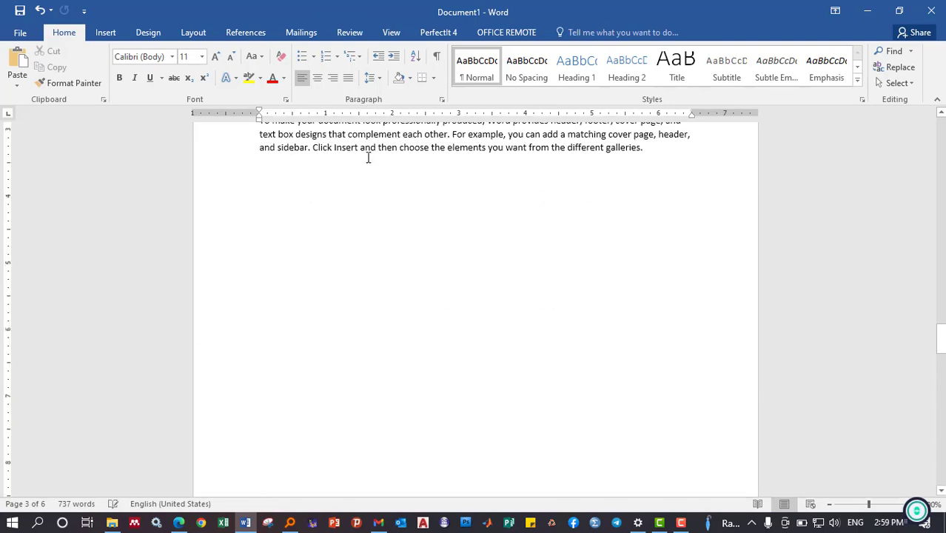
{"action": "left_click", "coordinate": [368, 157]}
{"action": "left_click", "coordinate": [105, 33]}
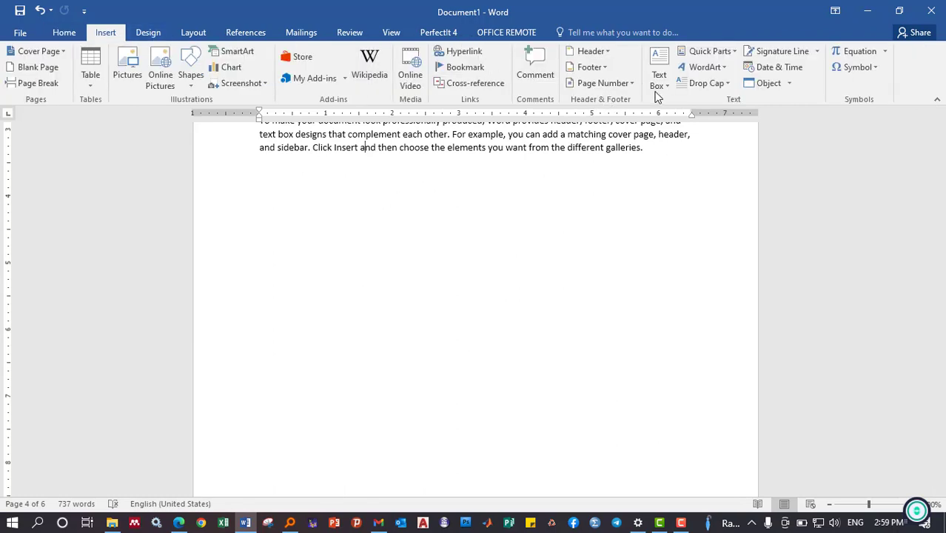
Make page 4's section and the following section continue numbering from the previous section
{"action": "left_click", "coordinate": [625, 83]}
{"action": "left_click", "coordinate": [581, 166]}
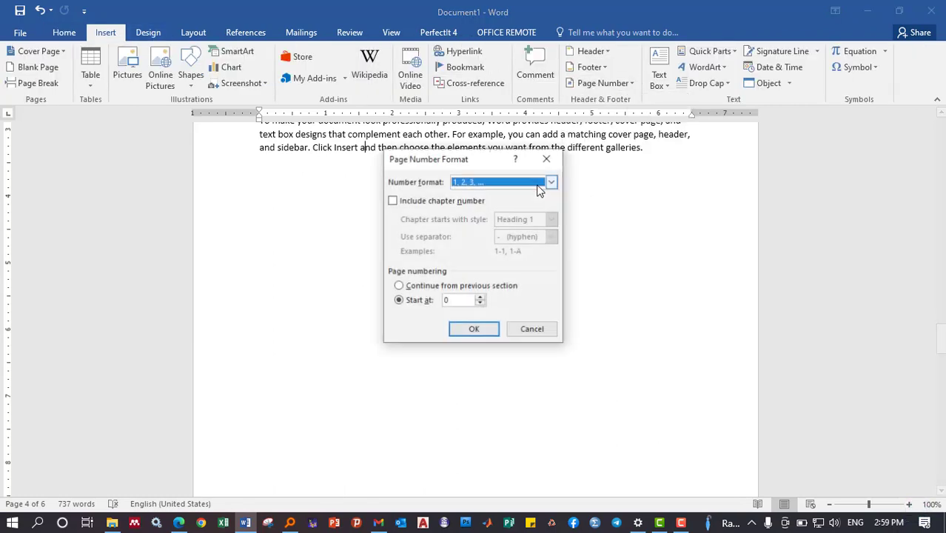
{"action": "left_click", "coordinate": [409, 286]}
{"action": "left_click", "coordinate": [472, 329]}
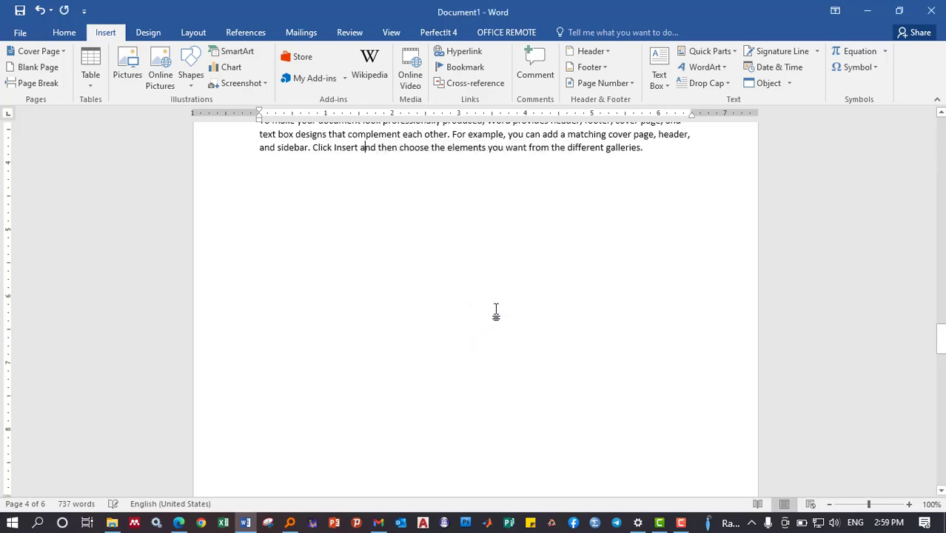
{"action": "scroll", "coordinate": [496, 311], "scroll_direction": "down", "scroll_amount": 5}
{"action": "scroll", "coordinate": [480, 323], "scroll_direction": "down", "scroll_amount": 3}
{"action": "scroll", "coordinate": [460, 253], "scroll_direction": "down", "scroll_amount": 6}
{"action": "scroll", "coordinate": [461, 253], "scroll_direction": "down", "scroll_amount": 3}
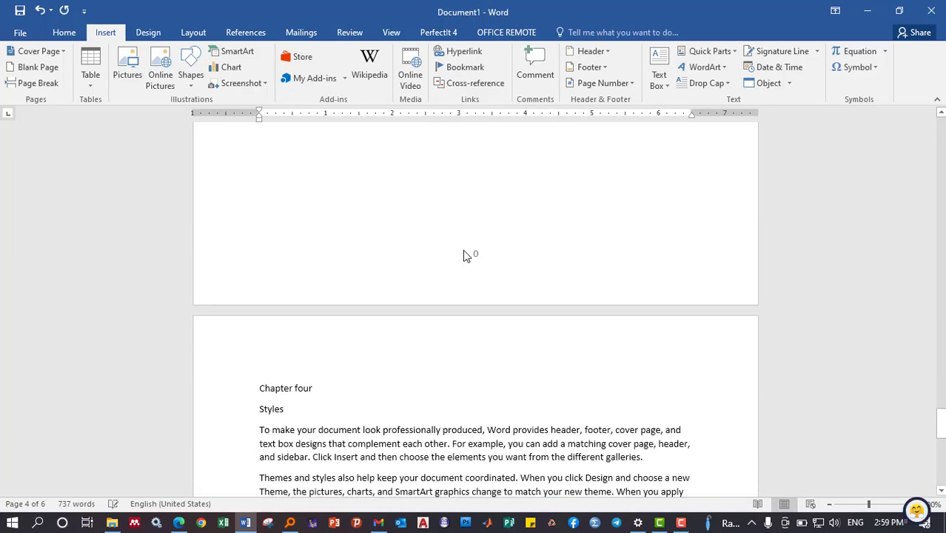
{"action": "scroll", "coordinate": [459, 222], "scroll_direction": "down", "scroll_amount": 10}
{"action": "scroll", "coordinate": [441, 182], "scroll_direction": "down", "scroll_amount": 3}
{"action": "left_click", "coordinate": [439, 182]}
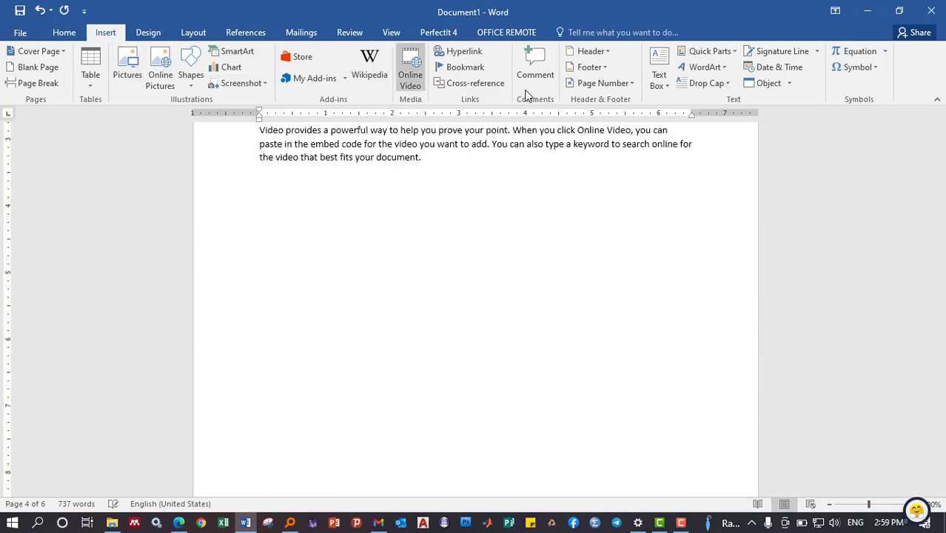
{"action": "left_click", "coordinate": [627, 84]}
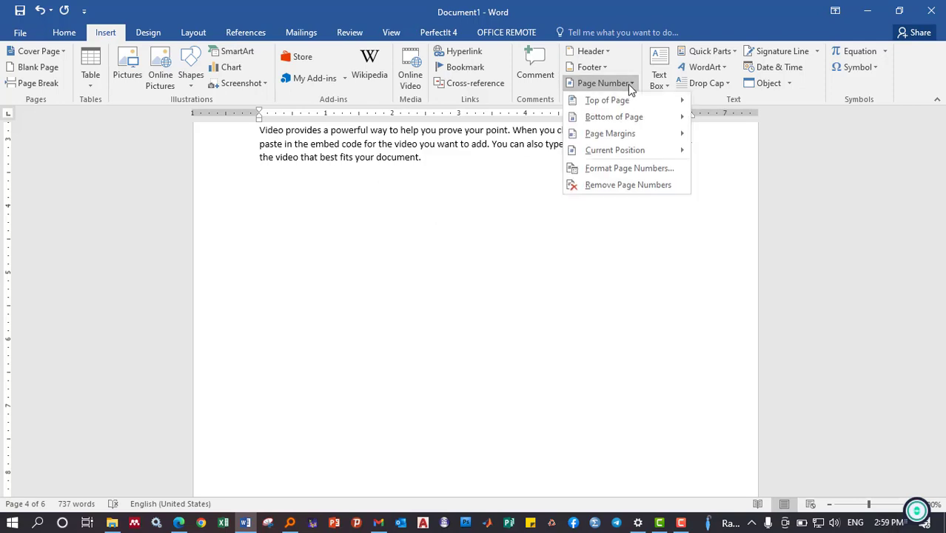
{"action": "left_click", "coordinate": [631, 168]}
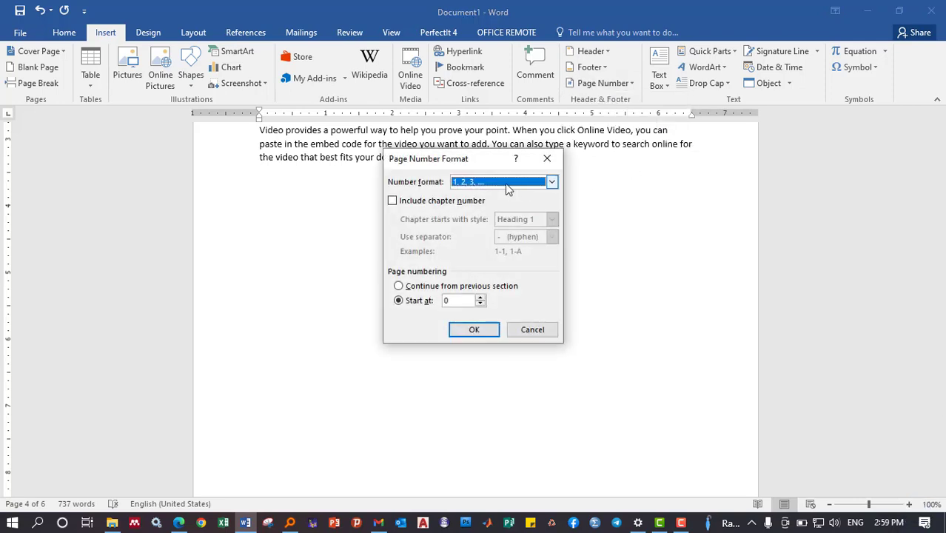
{"action": "left_click", "coordinate": [421, 288]}
{"action": "left_click", "coordinate": [472, 329]}
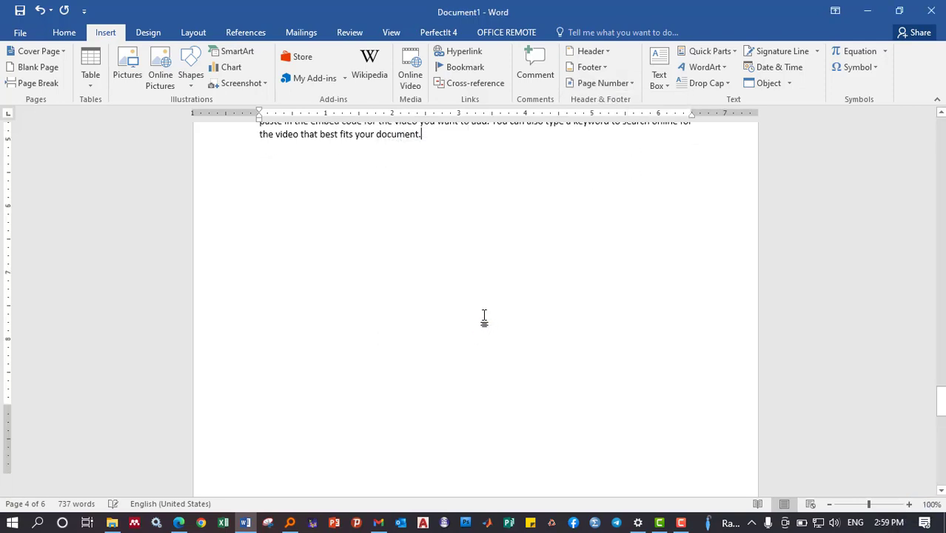
Make the Chapter four section continue page numbering from the previous section too
{"action": "scroll", "coordinate": [485, 315], "scroll_direction": "down", "scroll_amount": 8}
{"action": "scroll", "coordinate": [371, 233], "scroll_direction": "down", "scroll_amount": 5}
{"action": "scroll", "coordinate": [383, 222], "scroll_direction": "down", "scroll_amount": 4}
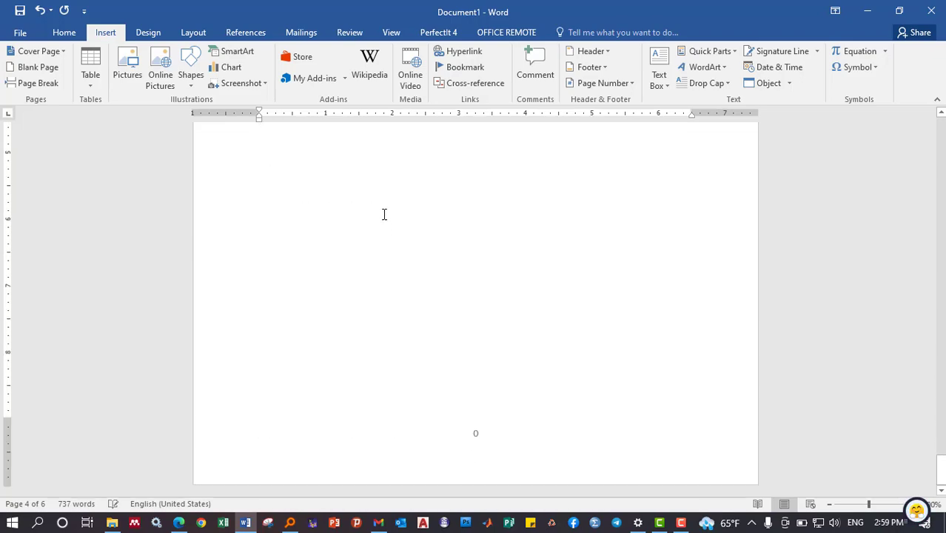
{"action": "scroll", "coordinate": [403, 174], "scroll_direction": "up", "scroll_amount": 4}
{"action": "scroll", "coordinate": [444, 156], "scroll_direction": "up", "scroll_amount": 4}
{"action": "scroll", "coordinate": [518, 119], "scroll_direction": "up", "scroll_amount": 1}
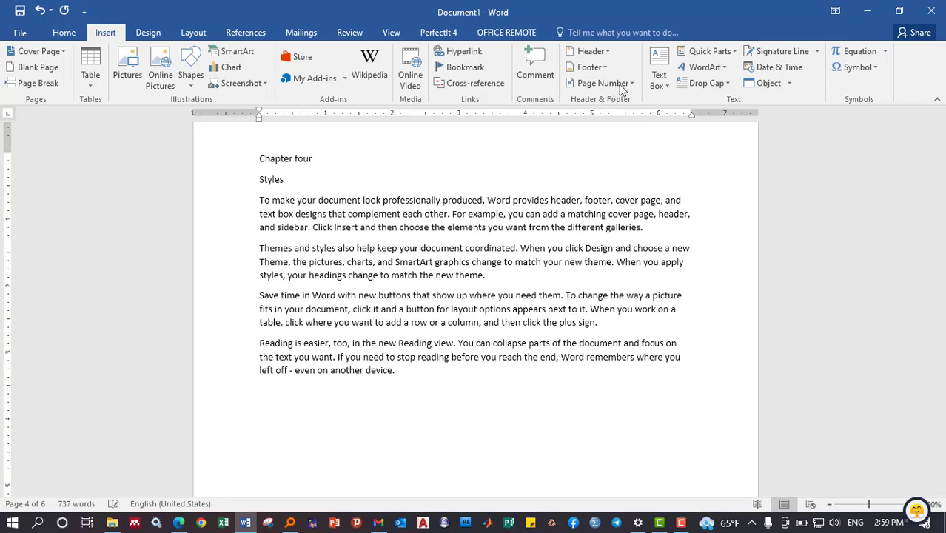
{"action": "left_click", "coordinate": [634, 85]}
{"action": "left_click", "coordinate": [599, 167]}
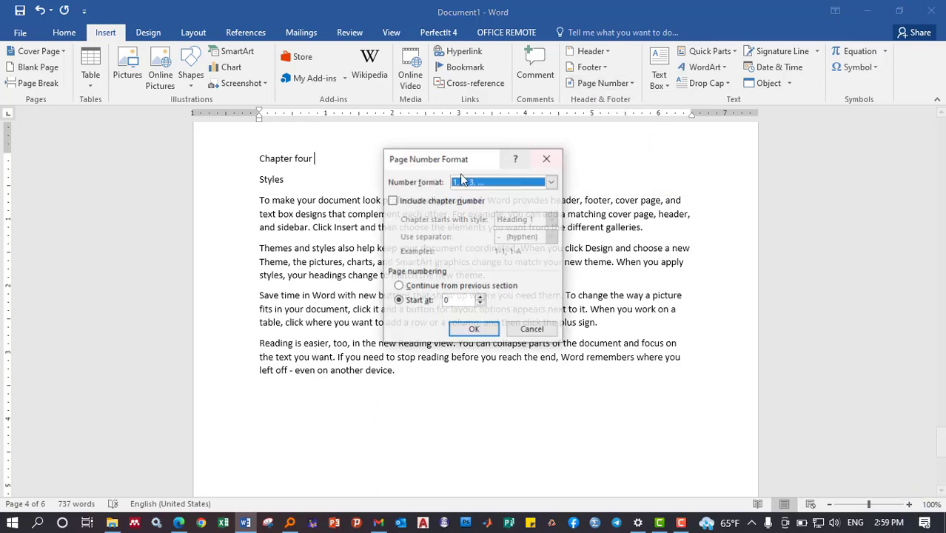
{"action": "left_click", "coordinate": [422, 285]}
{"action": "left_click", "coordinate": [473, 329]}
{"action": "scroll", "coordinate": [477, 296], "scroll_direction": "down", "scroll_amount": 3}
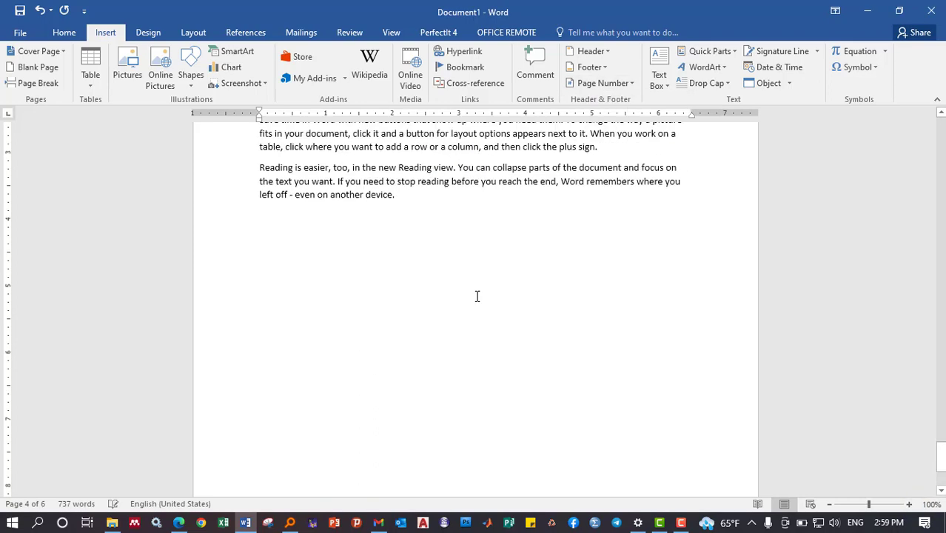
{"action": "scroll", "coordinate": [480, 295], "scroll_direction": "down", "scroll_amount": 3}
{"action": "scroll", "coordinate": [488, 300], "scroll_direction": "up", "scroll_amount": 3}
{"action": "scroll", "coordinate": [496, 273], "scroll_direction": "up", "scroll_amount": 4}
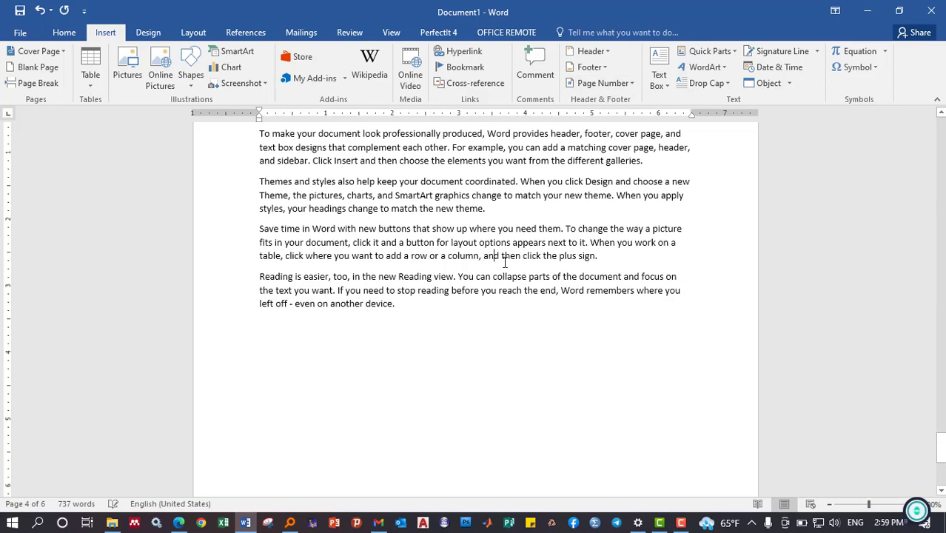
{"action": "scroll", "coordinate": [503, 259], "scroll_direction": "up", "scroll_amount": 4}
{"action": "scroll", "coordinate": [507, 260], "scroll_direction": "up", "scroll_amount": 5}
{"action": "scroll", "coordinate": [507, 260], "scroll_direction": "up", "scroll_amount": 5}
{"action": "scroll", "coordinate": [507, 260], "scroll_direction": "up", "scroll_amount": 5}
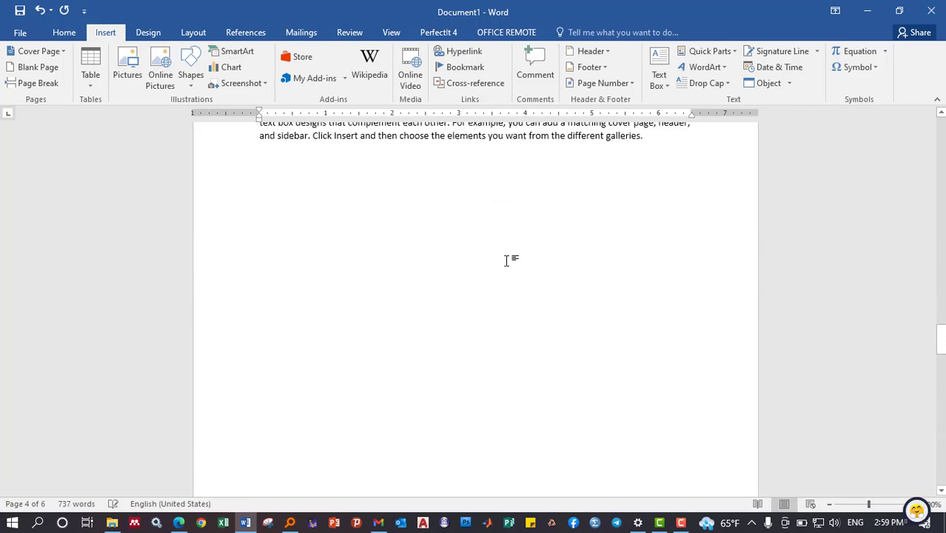
{"action": "scroll", "coordinate": [506, 260], "scroll_direction": "up", "scroll_amount": 5}
{"action": "scroll", "coordinate": [506, 260], "scroll_direction": "up", "scroll_amount": 5}
{"action": "scroll", "coordinate": [441, 253], "scroll_direction": "up", "scroll_amount": 5}
{"action": "scroll", "coordinate": [460, 227], "scroll_direction": "up", "scroll_amount": 5}
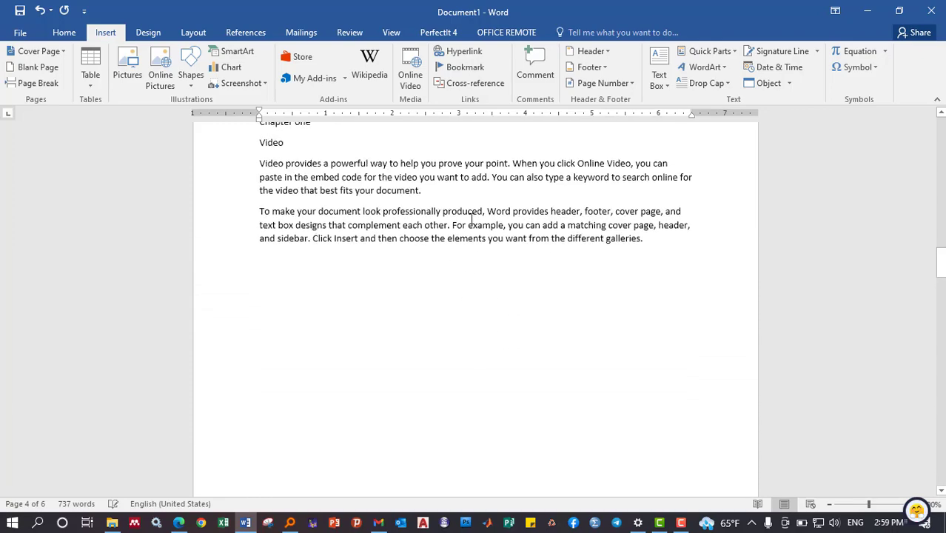
{"action": "scroll", "coordinate": [459, 237], "scroll_direction": "up", "scroll_amount": 4}
{"action": "scroll", "coordinate": [414, 287], "scroll_direction": "up", "scroll_amount": 2}
{"action": "scroll", "coordinate": [435, 278], "scroll_direction": "up", "scroll_amount": 5}
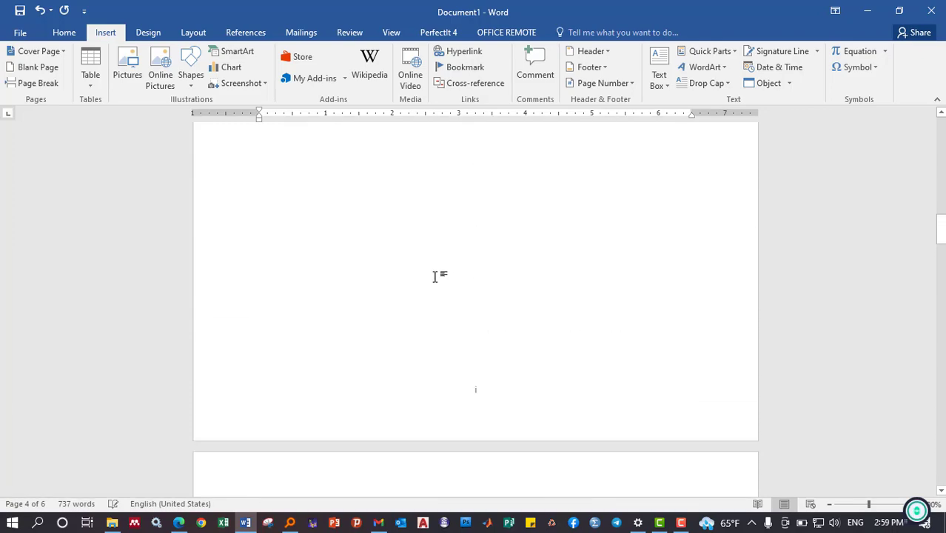
{"action": "scroll", "coordinate": [441, 270], "scroll_direction": "up", "scroll_amount": 4}
{"action": "scroll", "coordinate": [449, 272], "scroll_direction": "up", "scroll_amount": 7}
{"action": "scroll", "coordinate": [452, 268], "scroll_direction": "down", "scroll_amount": 3}
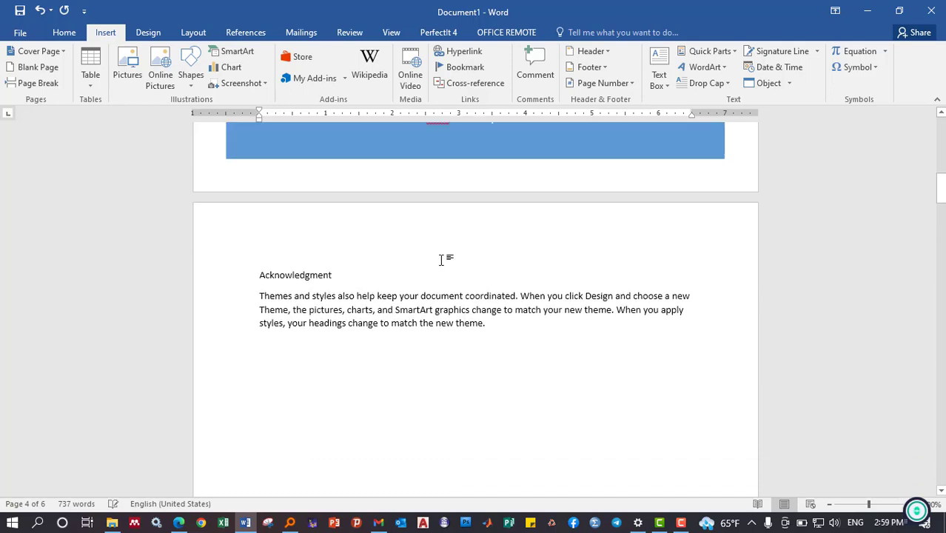
Make the Acknowledgment line a Heading 1 heading shrunk to 14 pt
{"action": "left_click_drag", "start_coordinate": [331, 186], "coordinate": [238, 184]}
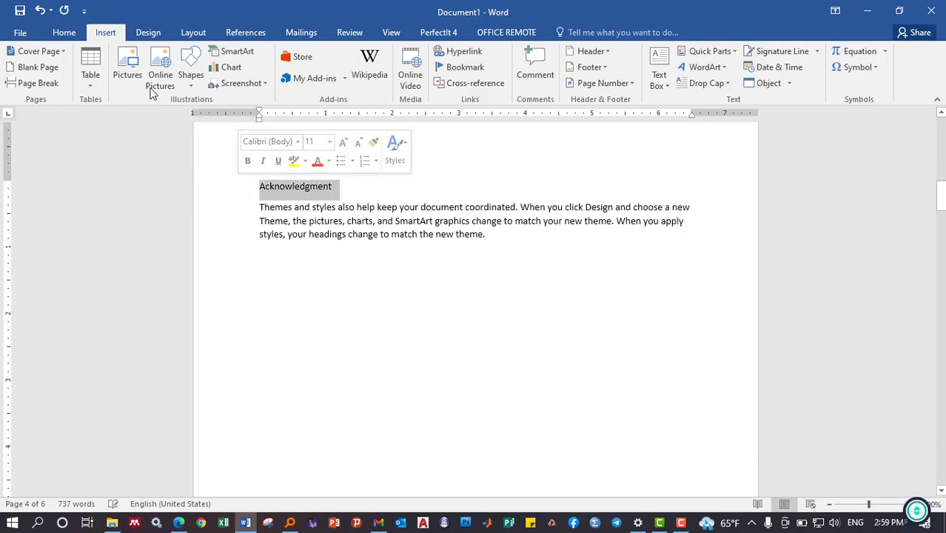
{"action": "left_click", "coordinate": [68, 34]}
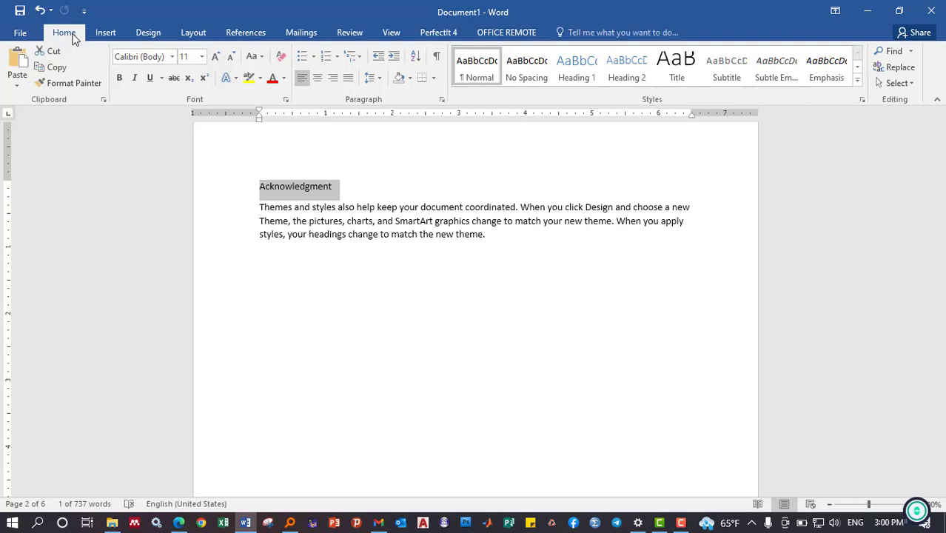
{"action": "left_click", "coordinate": [574, 68]}
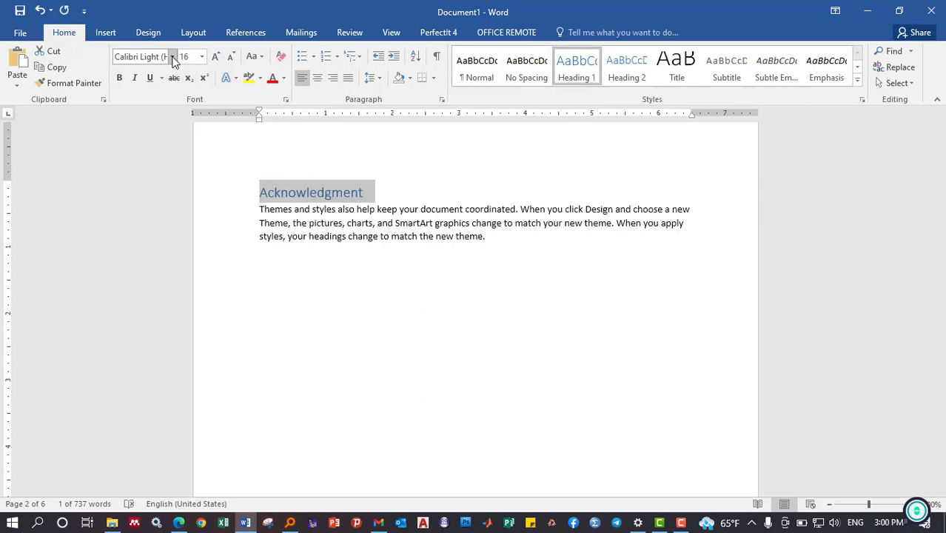
{"action": "left_click", "coordinate": [231, 57]}
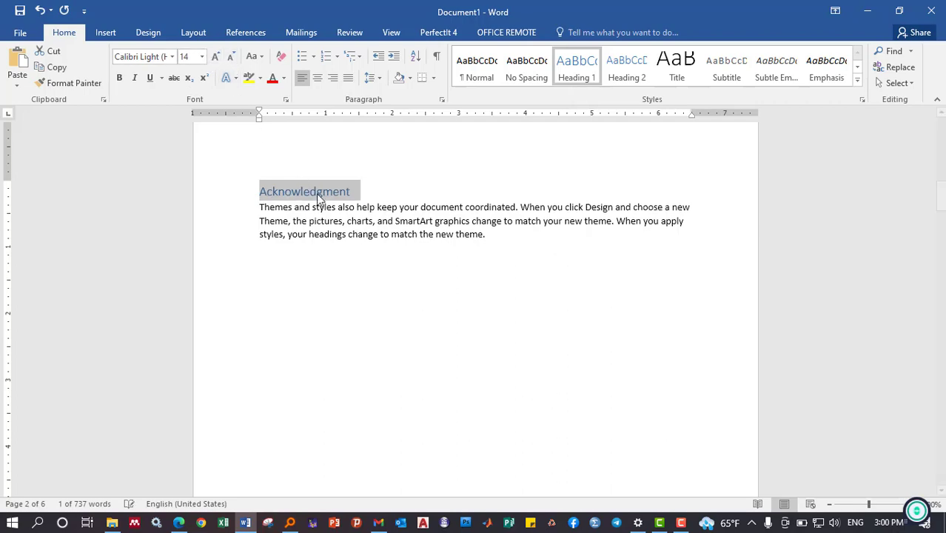
{"action": "left_click", "coordinate": [363, 191]}
Apply Heading 1 to the Chapter one and Video lines and shrink them
{"action": "scroll", "coordinate": [363, 185], "scroll_direction": "down", "scroll_amount": 10}
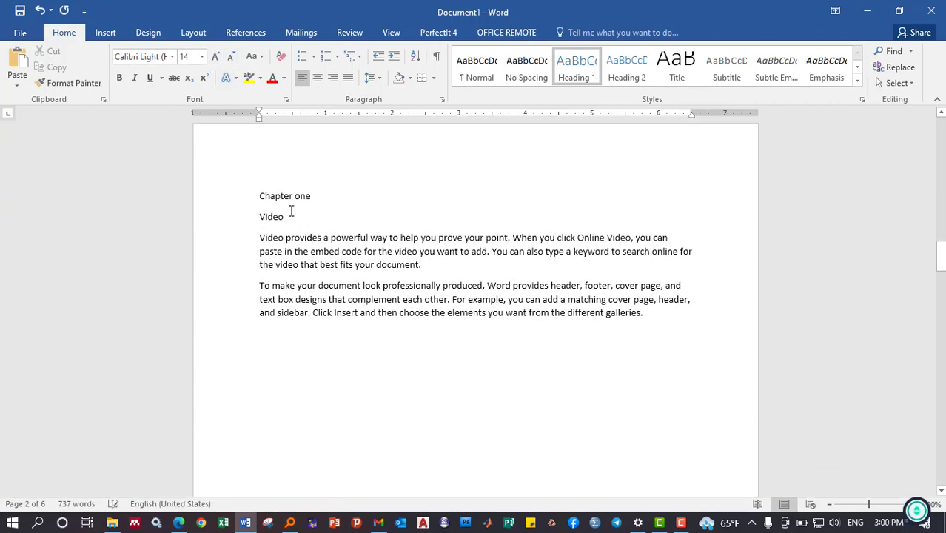
{"action": "left_click_drag", "start_coordinate": [291, 214], "coordinate": [247, 190]}
{"action": "left_click", "coordinate": [582, 74]}
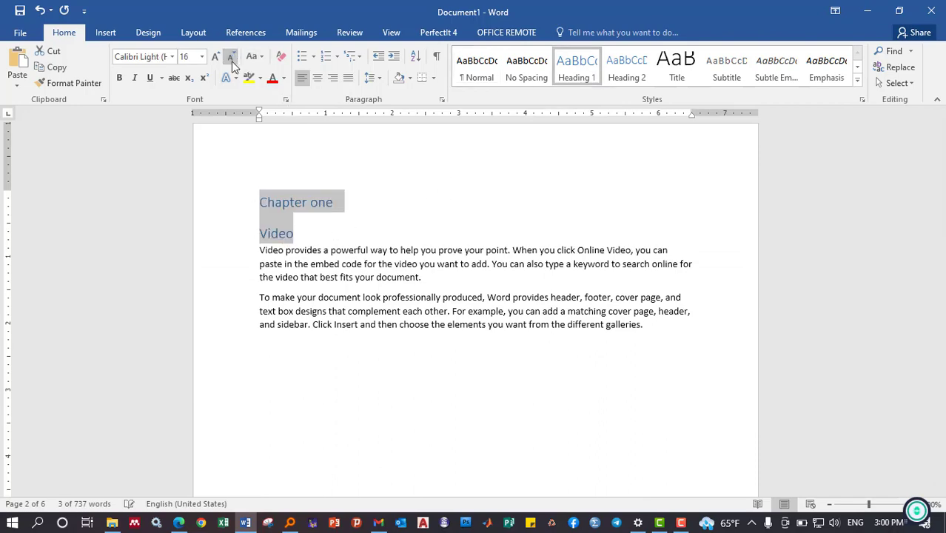
{"action": "left_click", "coordinate": [318, 233]}
Apply Heading 1 to the Chapter Two and Save lines and shrink them one size
{"action": "scroll", "coordinate": [327, 223], "scroll_direction": "up", "scroll_amount": 5}
{"action": "scroll", "coordinate": [327, 222], "scroll_direction": "down", "scroll_amount": 5}
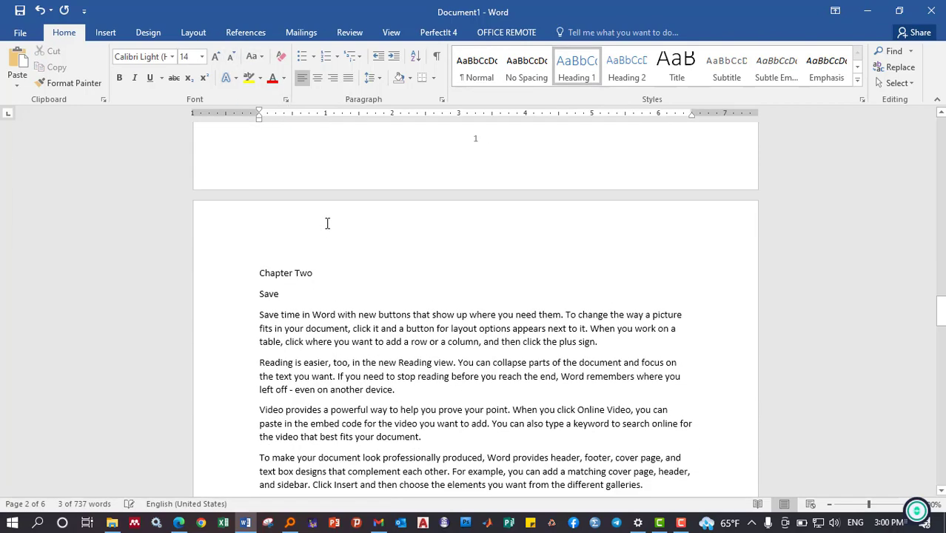
{"action": "left_click_drag", "start_coordinate": [302, 194], "coordinate": [249, 166]}
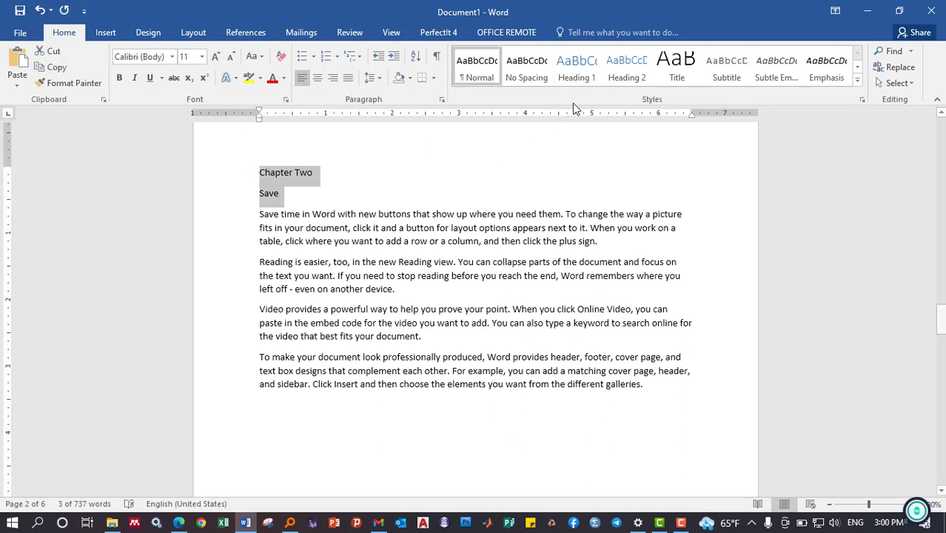
{"action": "left_click", "coordinate": [576, 67]}
{"action": "left_click", "coordinate": [231, 58]}
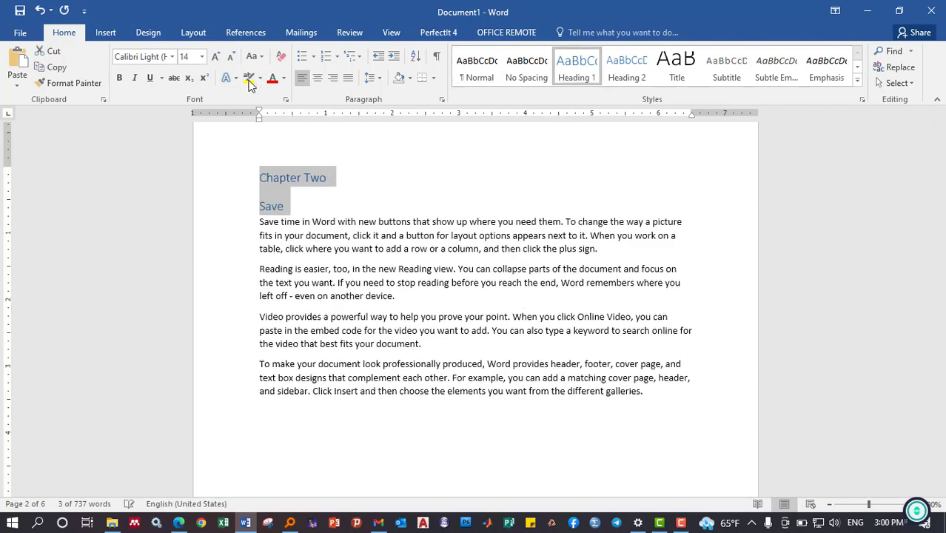
Style the Chapter three and Themes lines as Heading 1, reduced from 16 to 14 pt
{"action": "scroll", "coordinate": [253, 90], "scroll_direction": "down", "scroll_amount": 1}
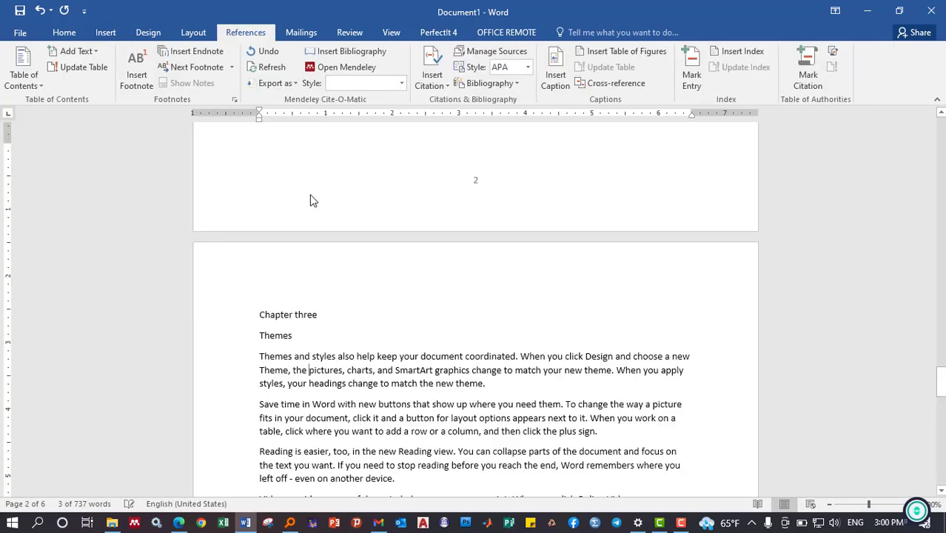
{"action": "scroll", "coordinate": [310, 249], "scroll_direction": "down", "scroll_amount": 4}
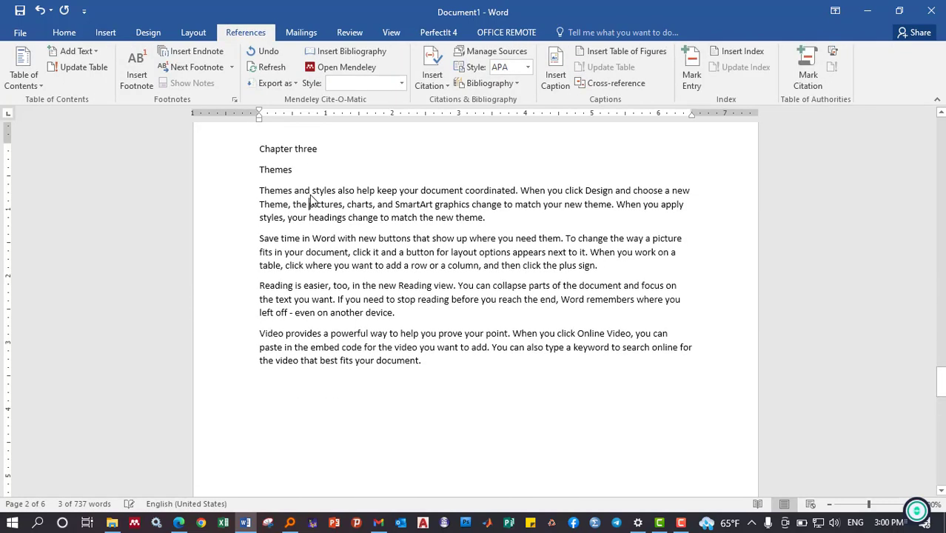
{"action": "scroll", "coordinate": [338, 180], "scroll_direction": "up", "scroll_amount": 4}
{"action": "scroll", "coordinate": [332, 359], "scroll_direction": "up", "scroll_amount": 1}
{"action": "left_click_drag", "start_coordinate": [332, 359], "coordinate": [260, 349]}
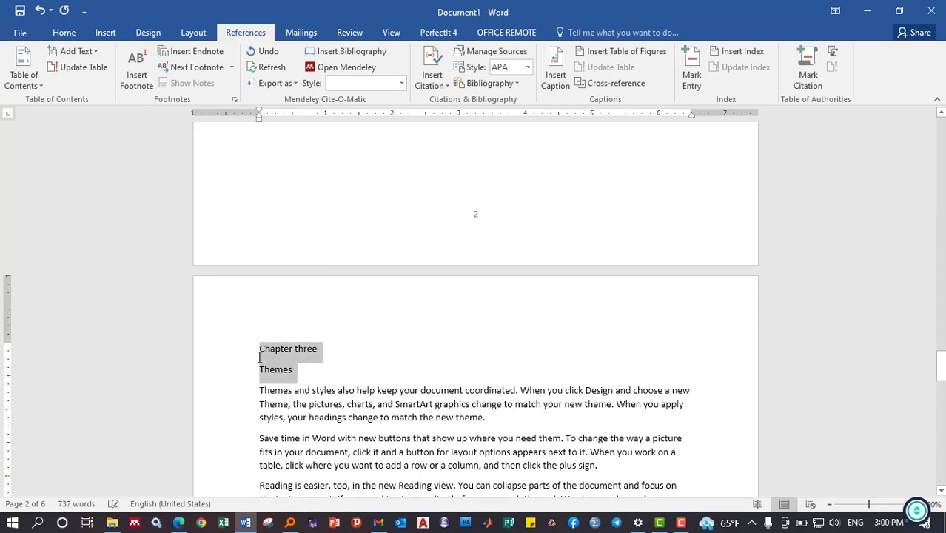
{"action": "left_click", "coordinate": [73, 33]}
{"action": "left_click", "coordinate": [574, 67]}
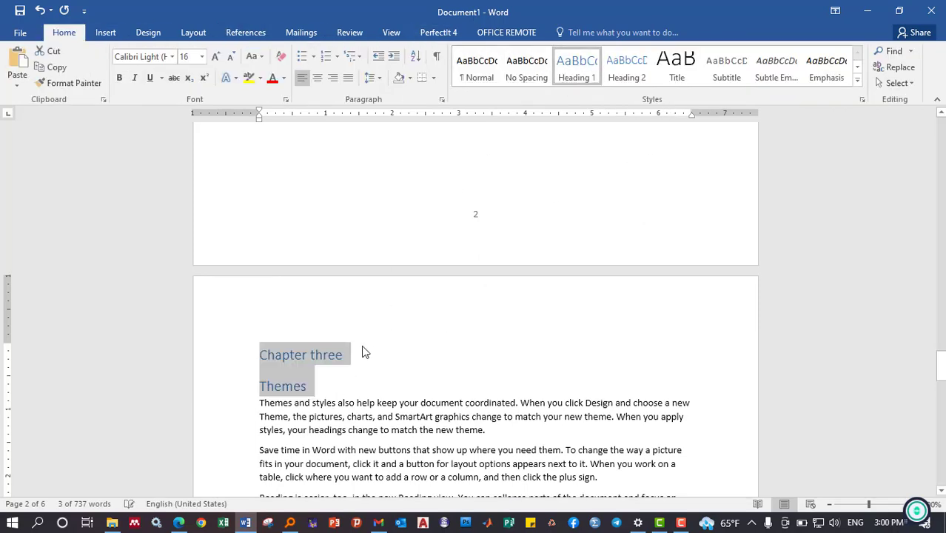
{"action": "scroll", "coordinate": [243, 132], "scroll_direction": "down", "scroll_amount": 2}
{"action": "left_click", "coordinate": [230, 57]}
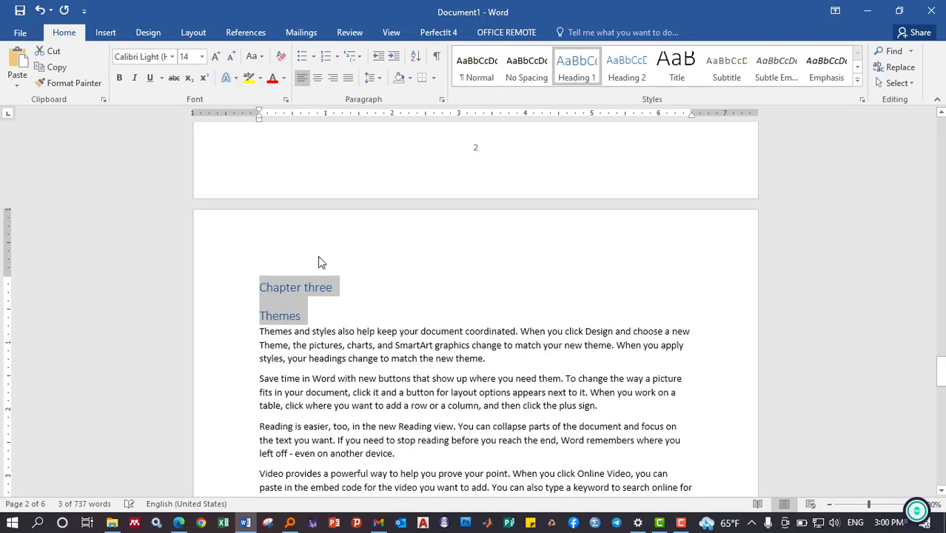
Style the Chapter four and Styles lines as Heading 1 at 14 pt
{"action": "scroll", "coordinate": [326, 269], "scroll_direction": "down", "scroll_amount": 3}
{"action": "scroll", "coordinate": [326, 269], "scroll_direction": "down", "scroll_amount": 8}
{"action": "scroll", "coordinate": [326, 270], "scroll_direction": "down", "scroll_amount": 7}
{"action": "scroll", "coordinate": [327, 270], "scroll_direction": "down", "scroll_amount": 3}
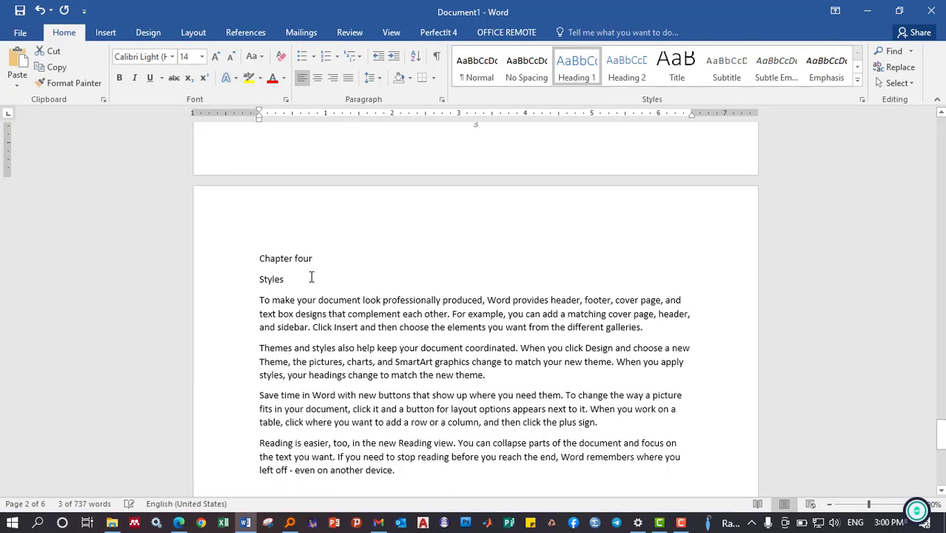
{"action": "left_click_drag", "start_coordinate": [312, 278], "coordinate": [258, 259]}
{"action": "left_click", "coordinate": [575, 70]}
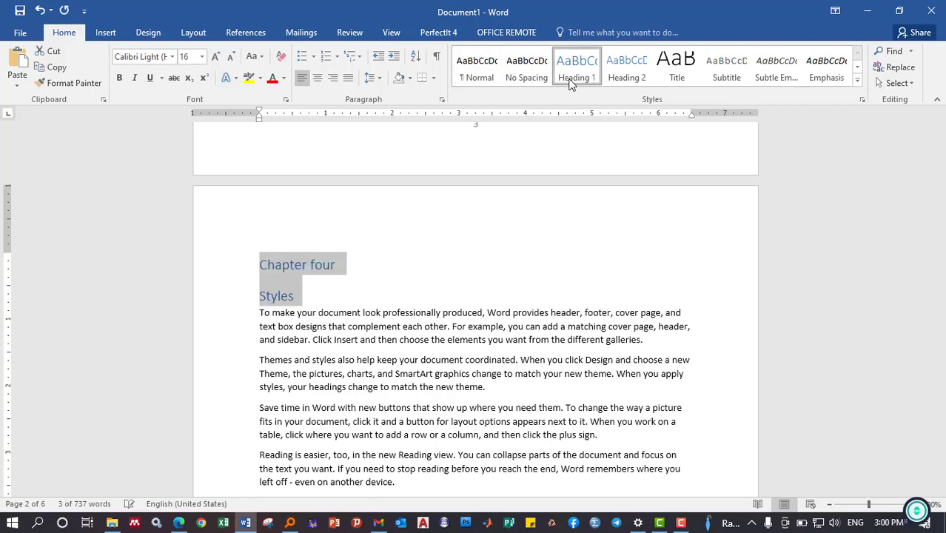
{"action": "left_click", "coordinate": [230, 57]}
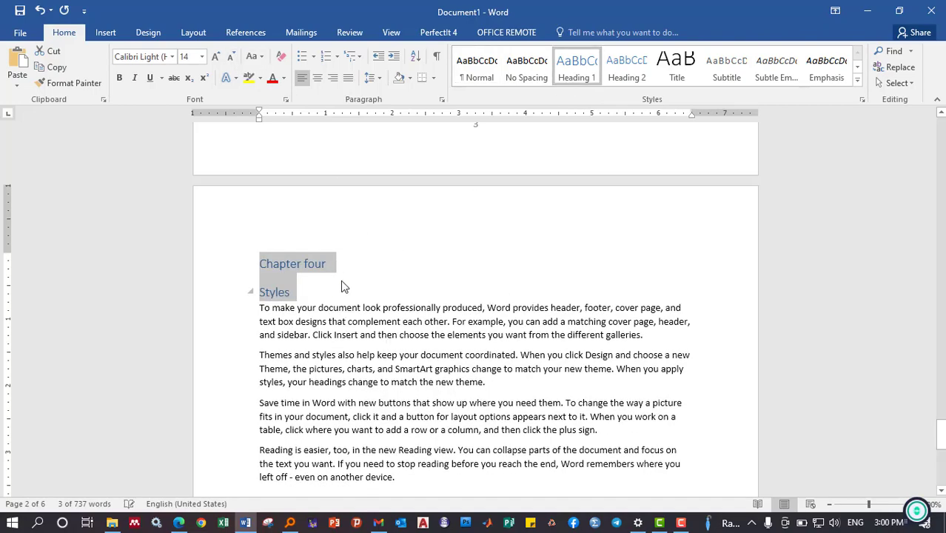
{"action": "left_click", "coordinate": [344, 280]}
{"action": "scroll", "coordinate": [348, 280], "scroll_direction": "down", "scroll_amount": 6}
Number the Video and Save subheadings as 1. and 2
{"action": "scroll", "coordinate": [351, 280], "scroll_direction": "down", "scroll_amount": 5}
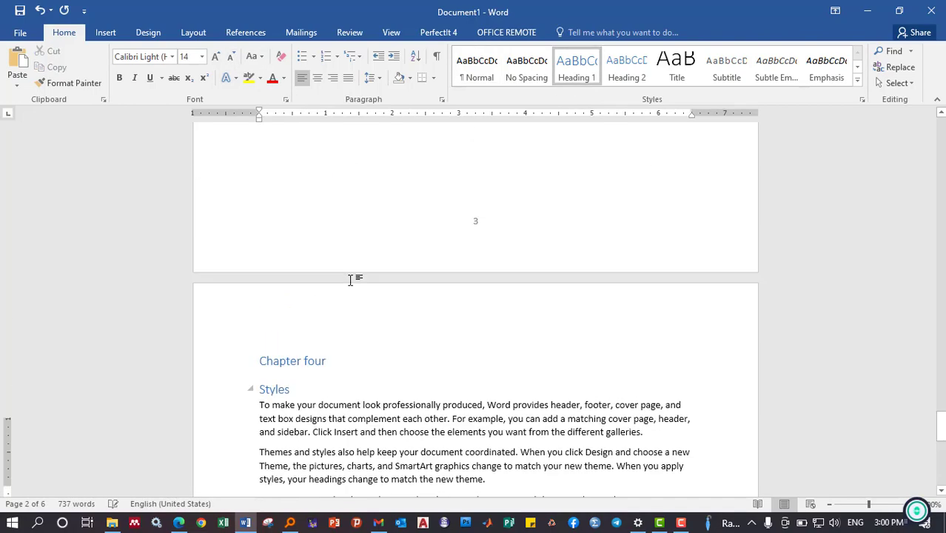
{"action": "scroll", "coordinate": [352, 279], "scroll_direction": "down", "scroll_amount": 10}
{"action": "scroll", "coordinate": [350, 280], "scroll_direction": "up", "scroll_amount": 4}
{"action": "scroll", "coordinate": [350, 279], "scroll_direction": "up", "scroll_amount": 5}
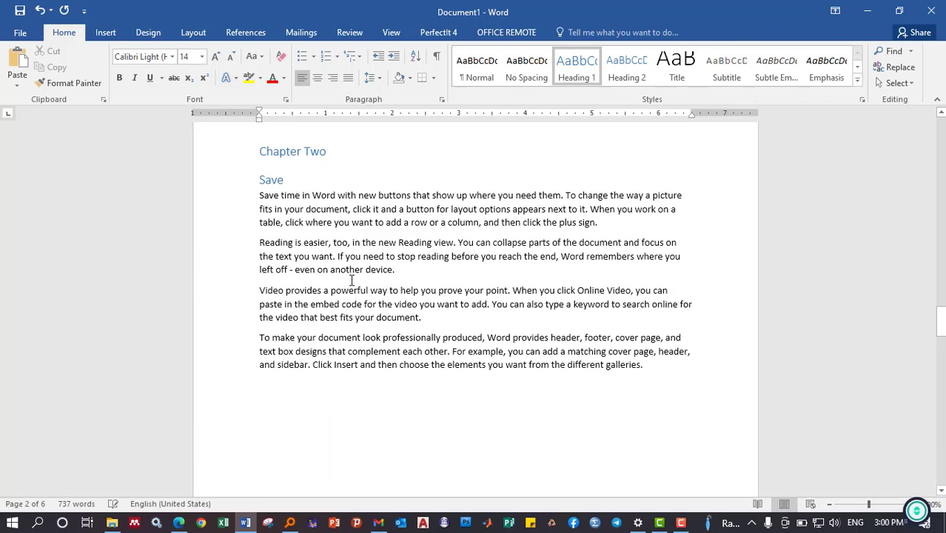
{"action": "scroll", "coordinate": [371, 265], "scroll_direction": "up", "scroll_amount": 5}
{"action": "scroll", "coordinate": [380, 226], "scroll_direction": "up", "scroll_amount": 5}
{"action": "scroll", "coordinate": [379, 228], "scroll_direction": "up", "scroll_amount": 5}
{"action": "scroll", "coordinate": [379, 226], "scroll_direction": "up", "scroll_amount": 5}
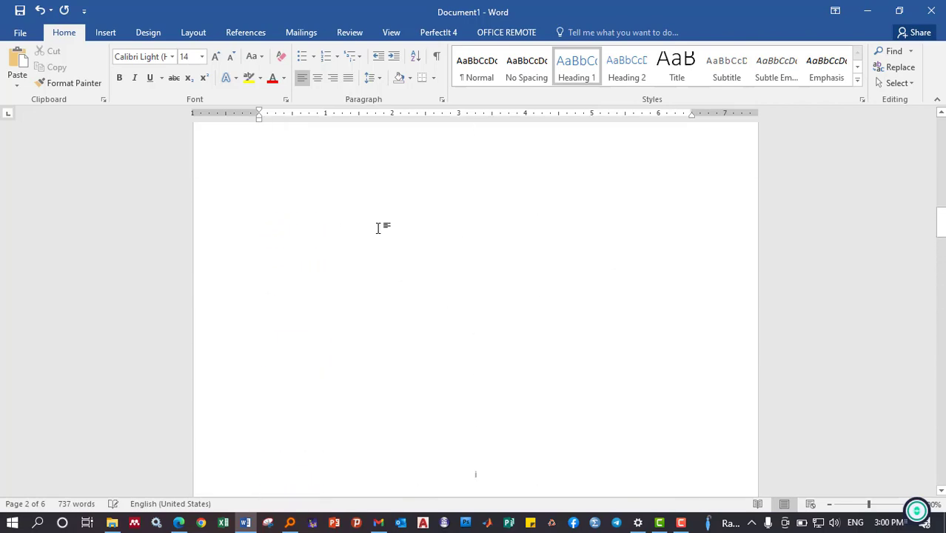
{"action": "scroll", "coordinate": [385, 230], "scroll_direction": "down", "scroll_amount": 2}
{"action": "scroll", "coordinate": [390, 235], "scroll_direction": "up", "scroll_amount": 5}
{"action": "scroll", "coordinate": [389, 241], "scroll_direction": "up", "scroll_amount": 5}
{"action": "scroll", "coordinate": [389, 242], "scroll_direction": "up", "scroll_amount": 10}
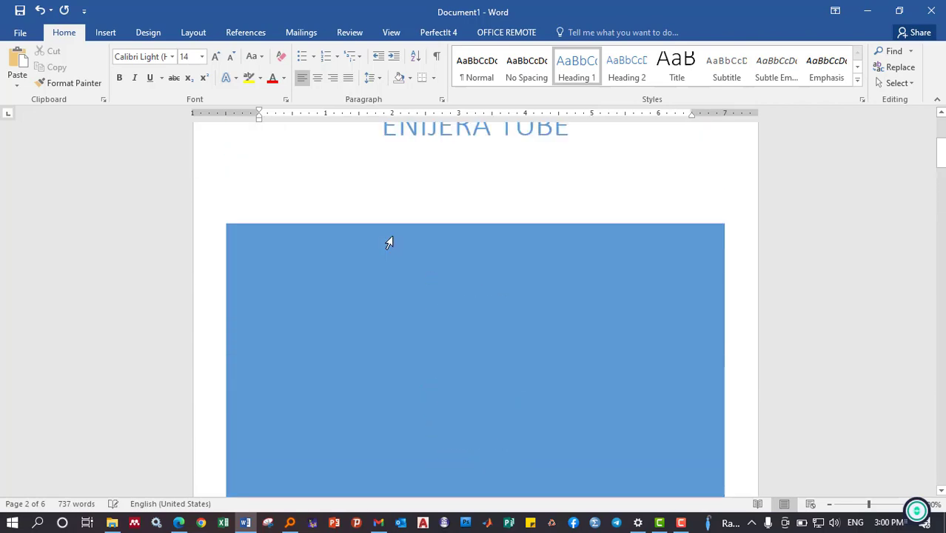
{"action": "scroll", "coordinate": [389, 242], "scroll_direction": "down", "scroll_amount": 3}
{"action": "scroll", "coordinate": [390, 240], "scroll_direction": "down", "scroll_amount": 10}
{"action": "scroll", "coordinate": [394, 239], "scroll_direction": "down", "scroll_amount": 7}
{"action": "scroll", "coordinate": [394, 241], "scroll_direction": "down", "scroll_amount": 6}
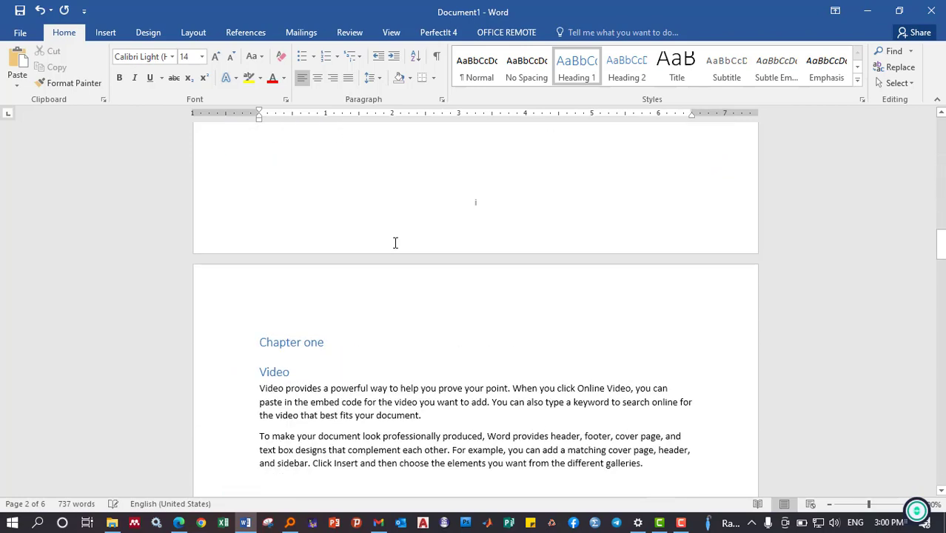
{"action": "scroll", "coordinate": [393, 242], "scroll_direction": "down", "scroll_amount": 2}
{"action": "left_click", "coordinate": [260, 267]}
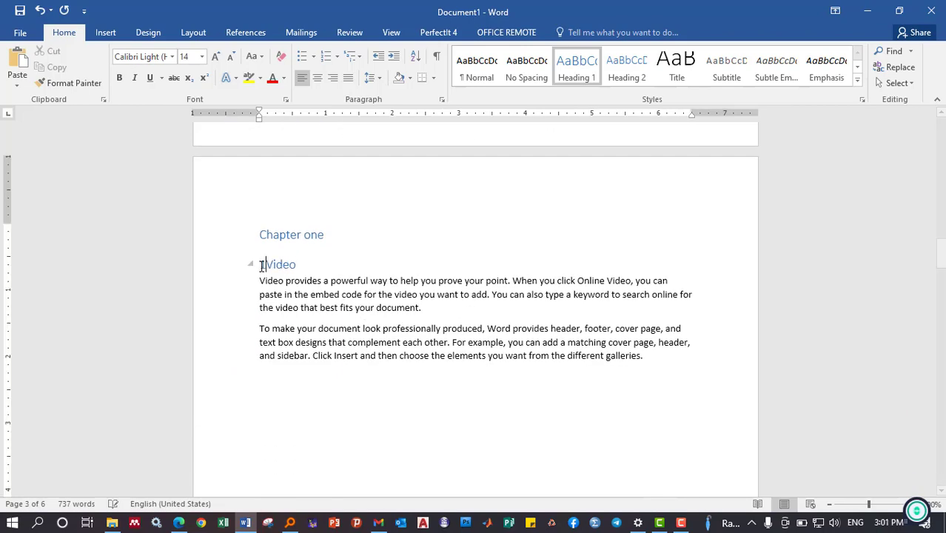
{"action": "type", "text": "1."}
{"action": "scroll", "coordinate": [406, 306], "scroll_direction": "down", "scroll_amount": 2}
{"action": "scroll", "coordinate": [405, 306], "scroll_direction": "down", "scroll_amount": 8}
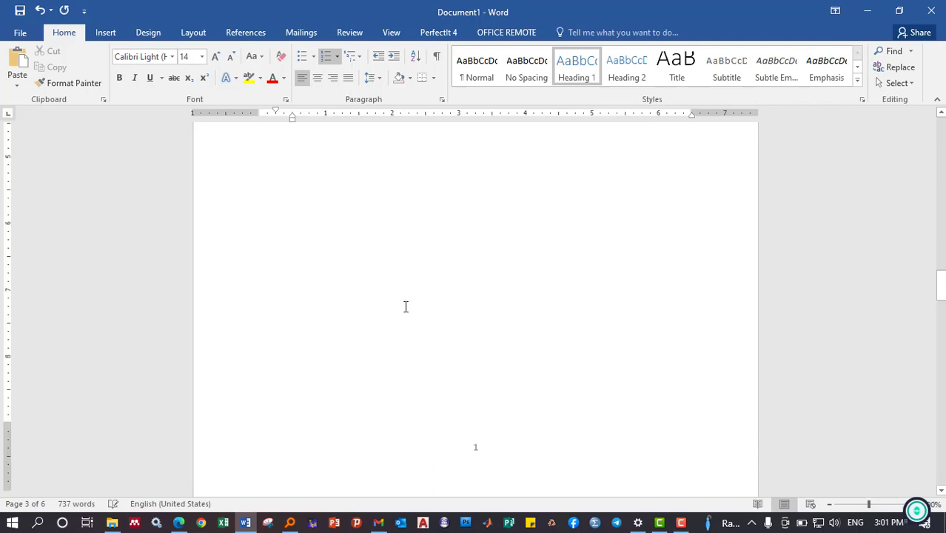
{"action": "scroll", "coordinate": [407, 313], "scroll_direction": "down", "scroll_amount": 4}
{"action": "scroll", "coordinate": [370, 303], "scroll_direction": "down", "scroll_amount": 4}
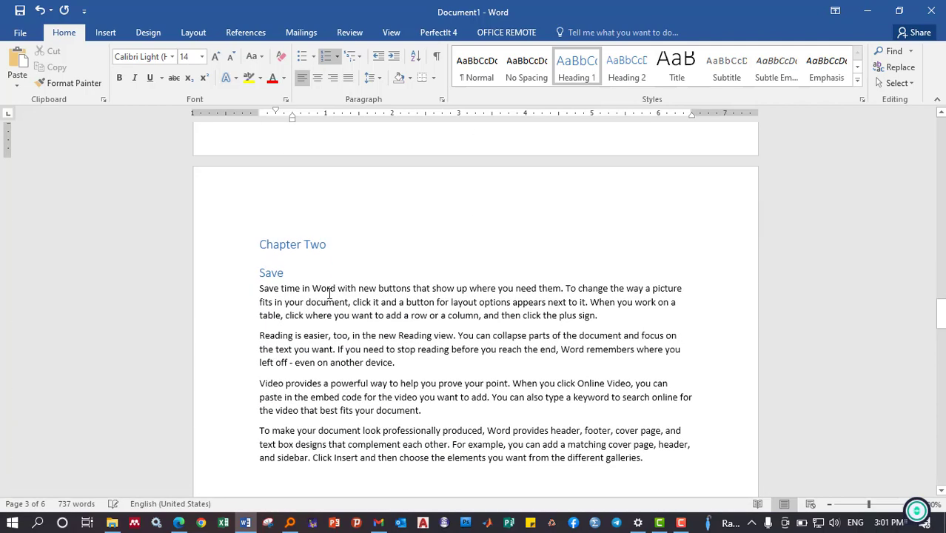
{"action": "left_click", "coordinate": [261, 277]}
{"action": "type", "text": "2."}
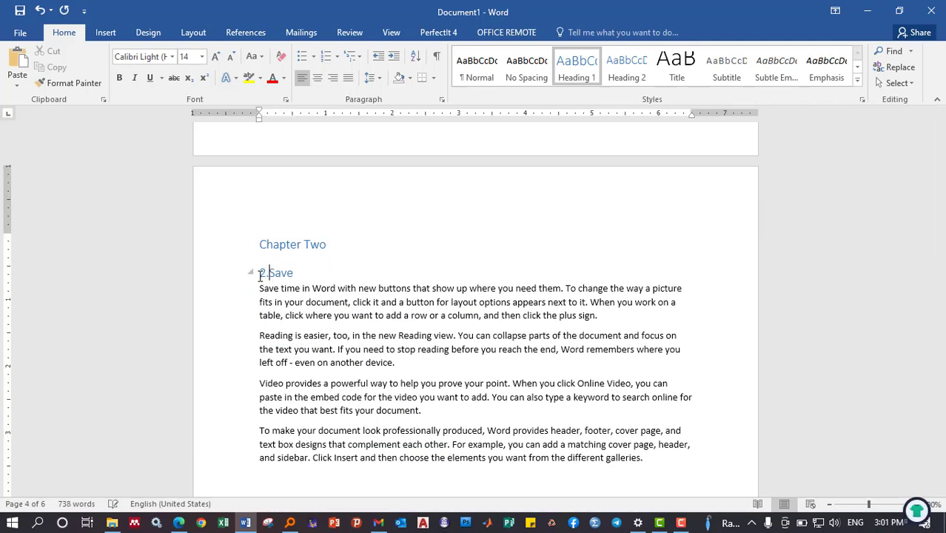
Number the Themes and Styles subheadings as 3. and 4
{"action": "scroll", "coordinate": [382, 340], "scroll_direction": "up", "scroll_amount": 5}
{"action": "scroll", "coordinate": [382, 341], "scroll_direction": "down", "scroll_amount": 5}
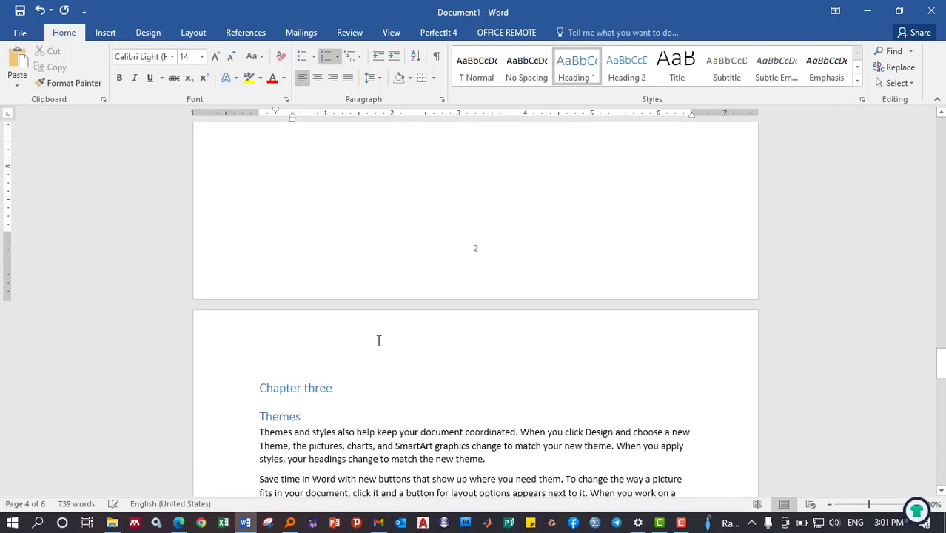
{"action": "scroll", "coordinate": [333, 332], "scroll_direction": "down", "scroll_amount": 2}
{"action": "left_click", "coordinate": [259, 315]}
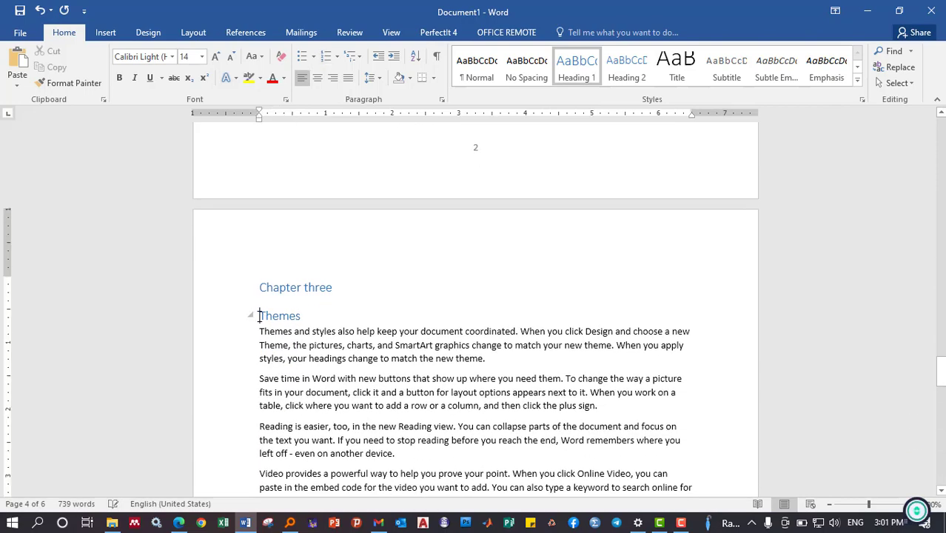
{"action": "type", "text": "3."}
{"action": "scroll", "coordinate": [377, 318], "scroll_direction": "down", "scroll_amount": 3}
{"action": "scroll", "coordinate": [382, 321], "scroll_direction": "down", "scroll_amount": 5}
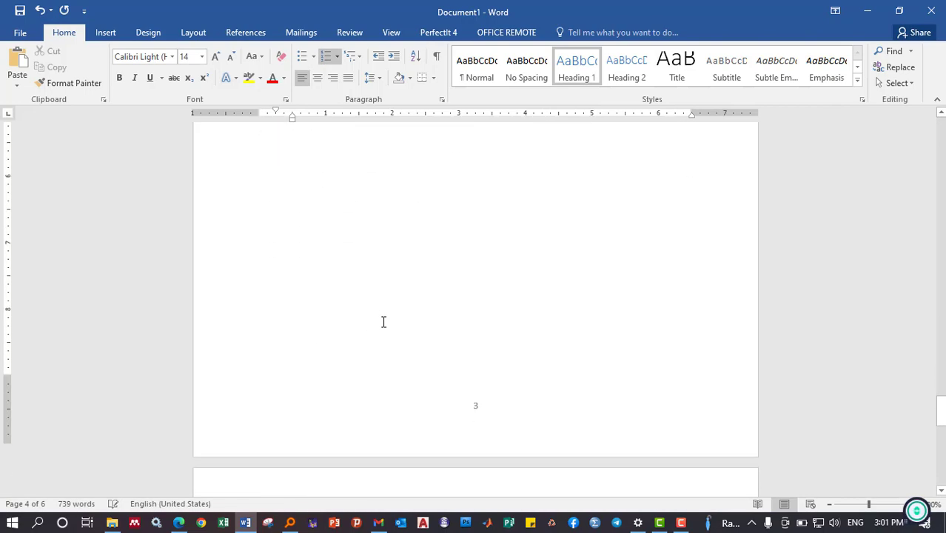
{"action": "scroll", "coordinate": [349, 323], "scroll_direction": "down", "scroll_amount": 3}
{"action": "scroll", "coordinate": [269, 360], "scroll_direction": "down", "scroll_amount": 1}
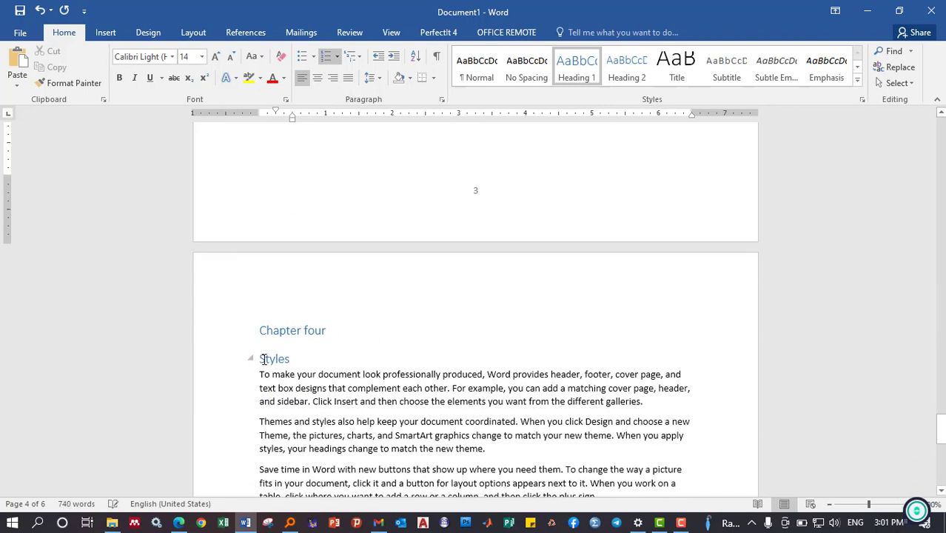
{"action": "left_click", "coordinate": [260, 359]}
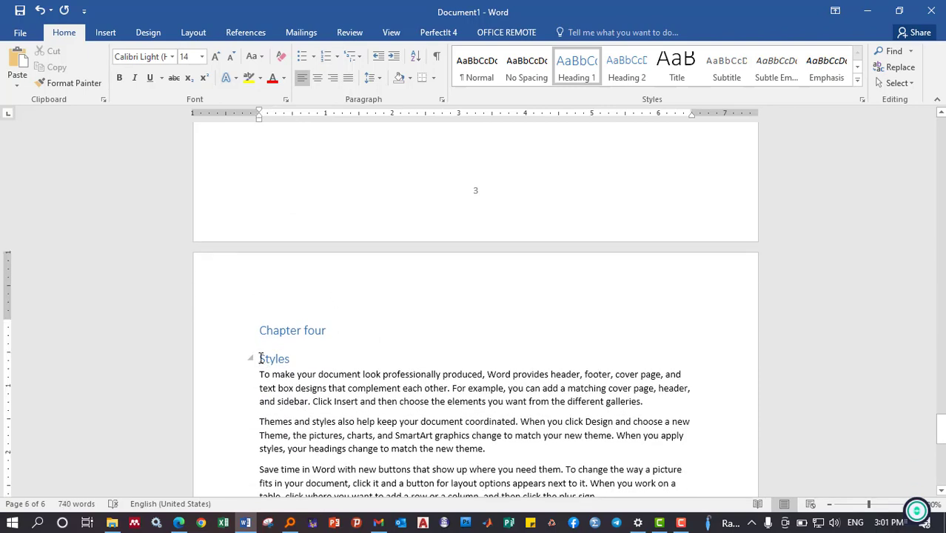
{"action": "type", "text": "4."}
{"action": "left_click", "coordinate": [378, 419]}
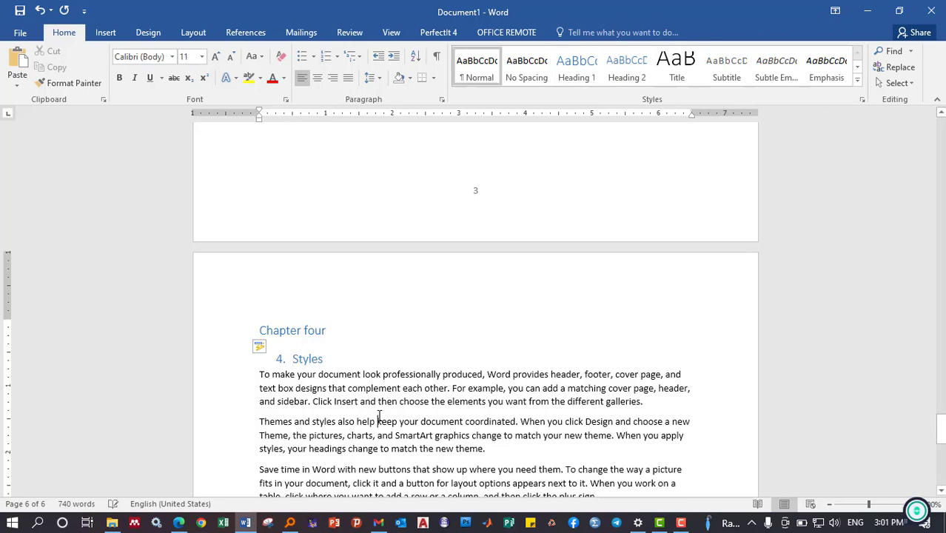
{"action": "scroll", "coordinate": [381, 414], "scroll_direction": "down", "scroll_amount": 10}
{"action": "scroll", "coordinate": [392, 414], "scroll_direction": "down", "scroll_amount": 2}
{"action": "scroll", "coordinate": [400, 355], "scroll_direction": "up", "scroll_amount": 10}
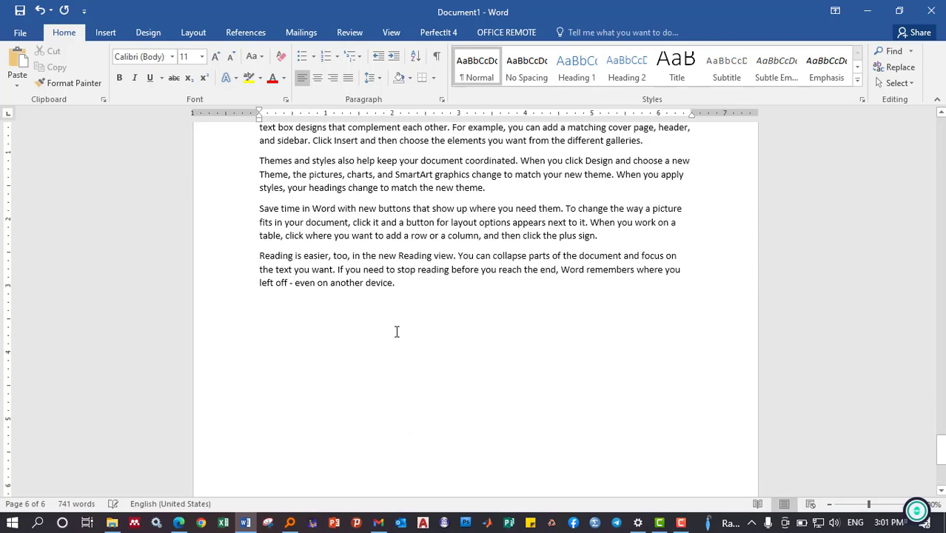
{"action": "scroll", "coordinate": [418, 322], "scroll_direction": "up", "scroll_amount": 1}
{"action": "type", "text": "Refrence"}
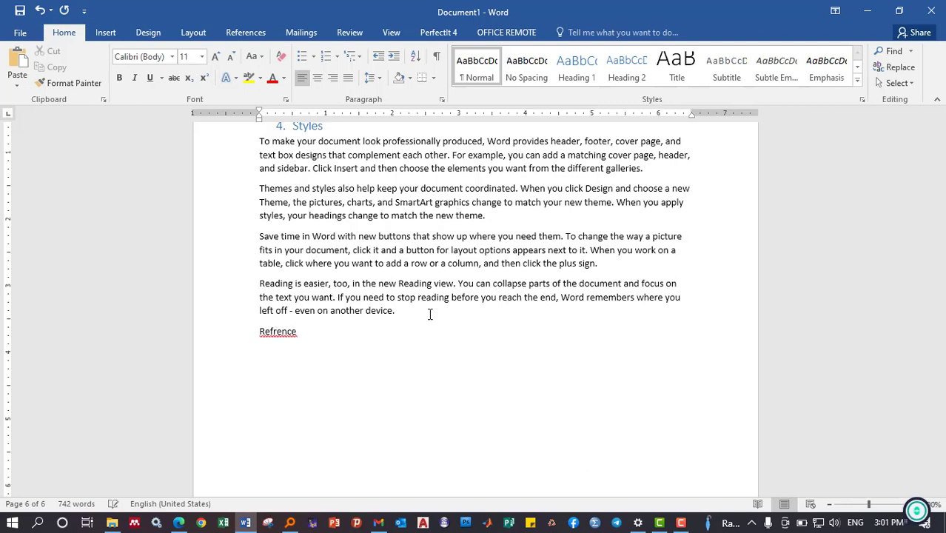
Correct 'Refrence' to 'Reference' and push it onto a new page with a page break
{"action": "right_click", "coordinate": [281, 332]}
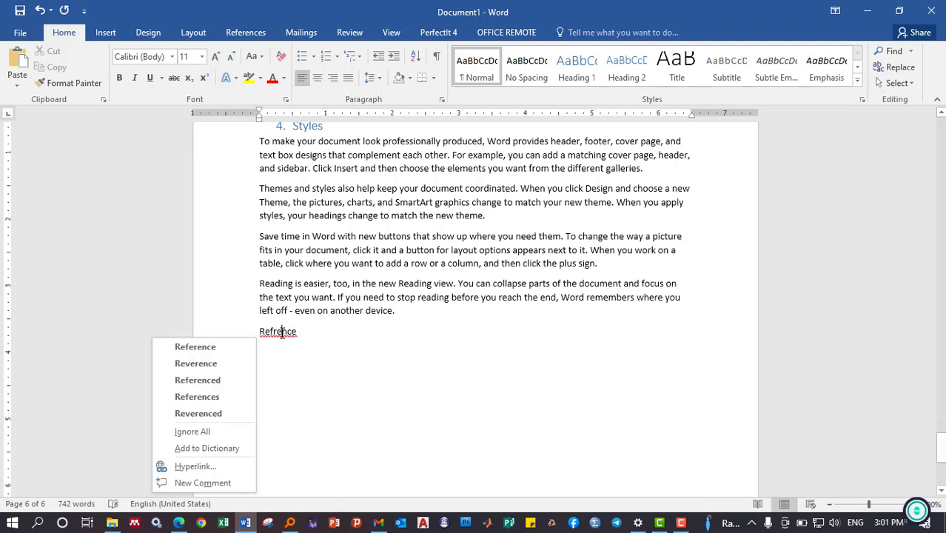
{"action": "left_click", "coordinate": [200, 351]}
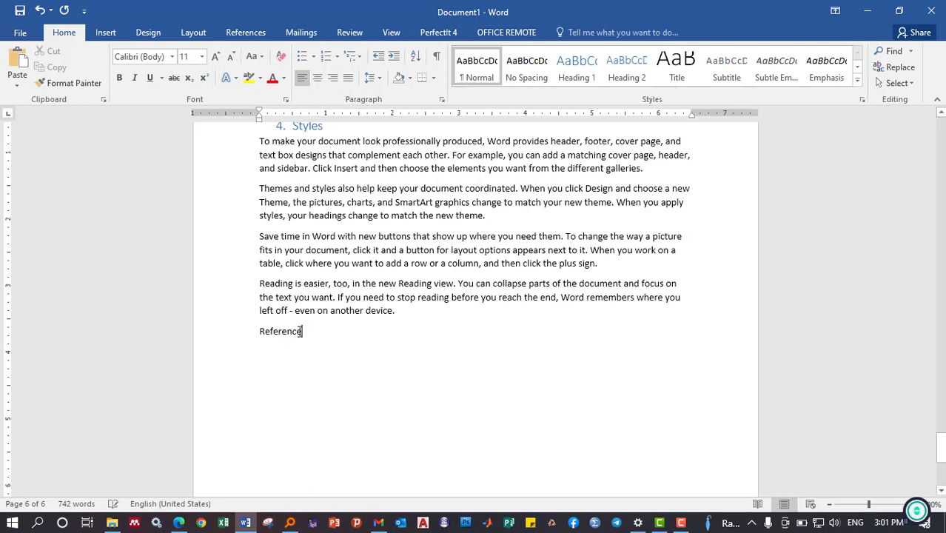
{"action": "left_click", "coordinate": [193, 32]}
{"action": "left_click", "coordinate": [174, 51]}
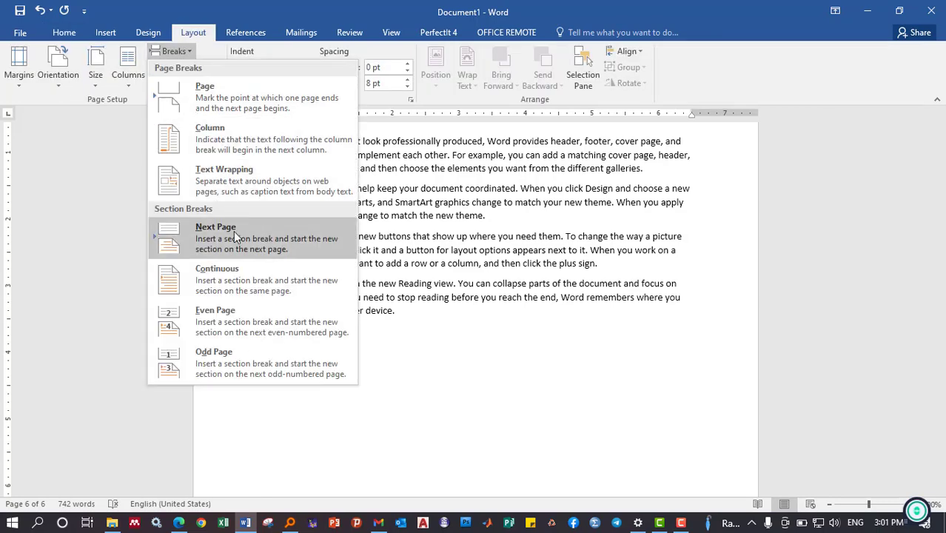
{"action": "left_click", "coordinate": [234, 233]}
Apply the Heading 1 style to the Reference line
{"action": "double_click", "coordinate": [305, 272]}
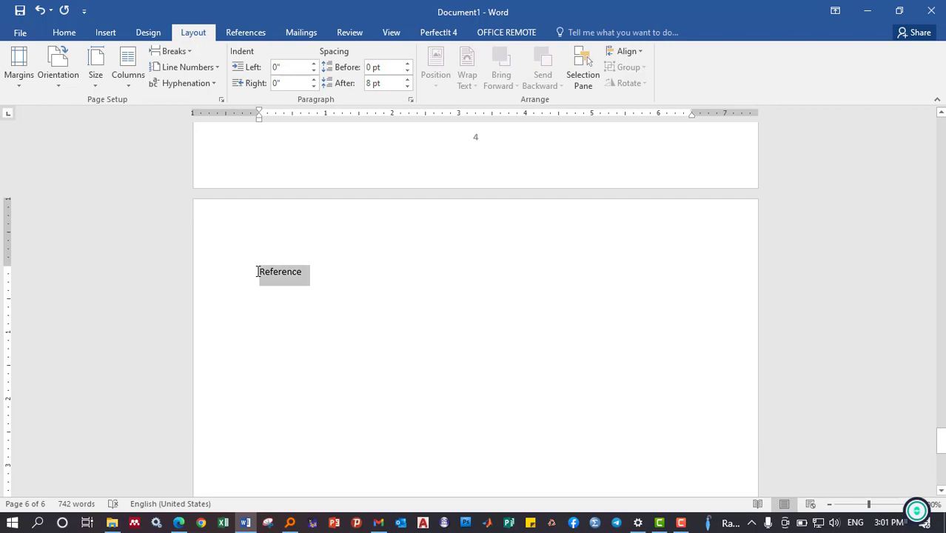
{"action": "left_click", "coordinate": [63, 33]}
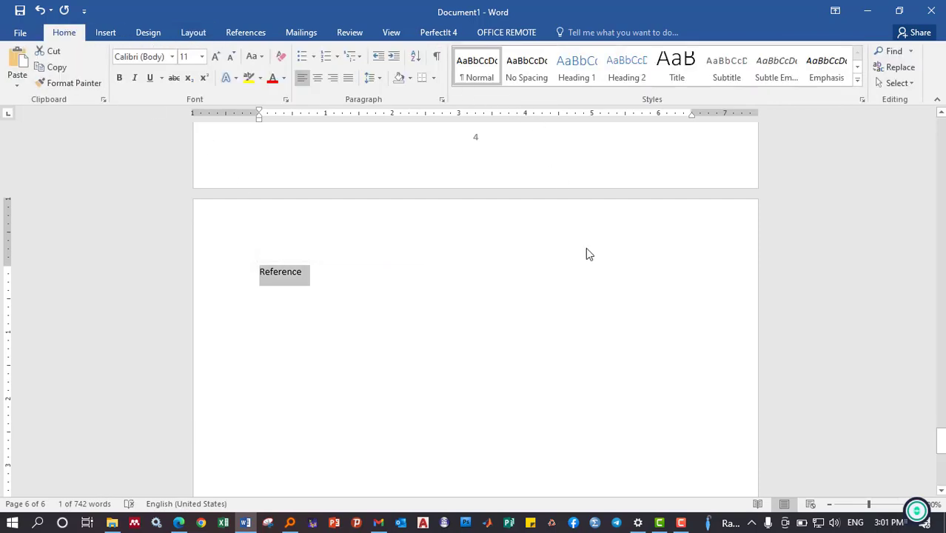
{"action": "left_click", "coordinate": [576, 67]}
{"action": "left_click", "coordinate": [333, 285]}
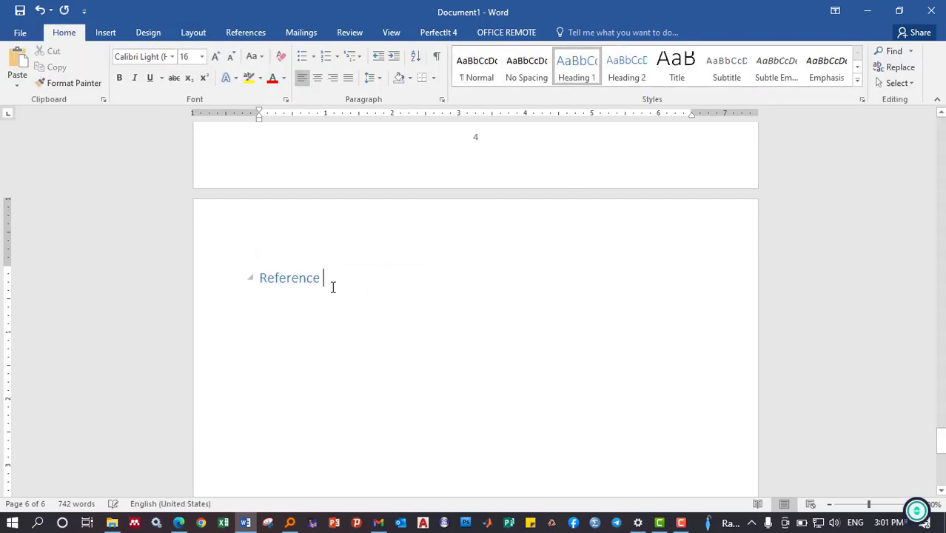
{"action": "left_click_drag", "start_coordinate": [319, 278], "coordinate": [259, 278]}
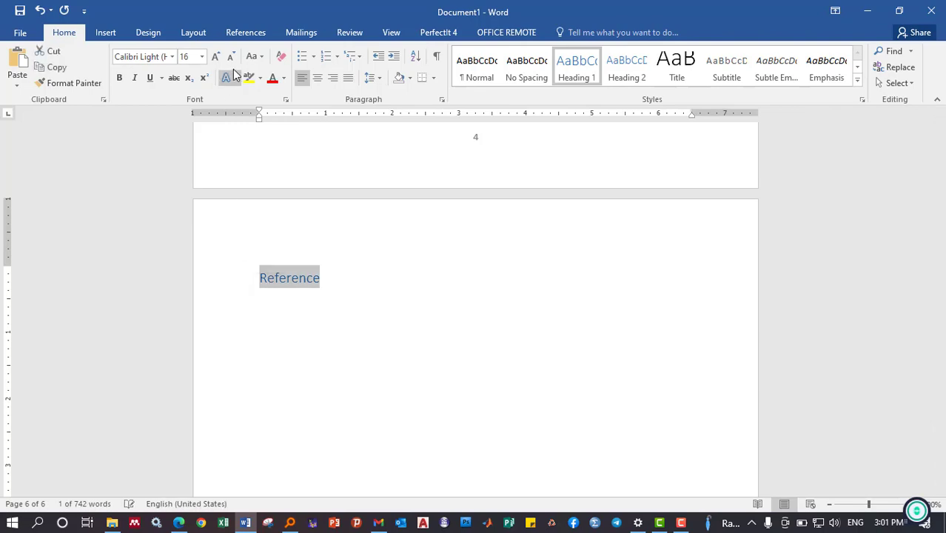
{"action": "left_click", "coordinate": [369, 326]}
Copy the word 'document' to the start of the Video paragraph as its own line
{"action": "scroll", "coordinate": [373, 327], "scroll_direction": "up", "scroll_amount": 15}
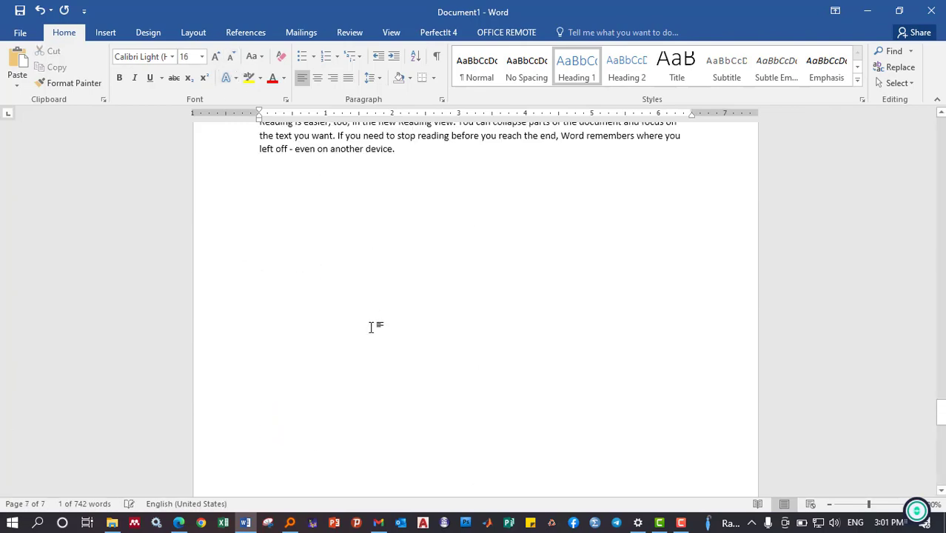
{"action": "scroll", "coordinate": [372, 327], "scroll_direction": "up", "scroll_amount": 10}
{"action": "scroll", "coordinate": [373, 327], "scroll_direction": "up", "scroll_amount": 10}
{"action": "scroll", "coordinate": [373, 327], "scroll_direction": "up", "scroll_amount": 10}
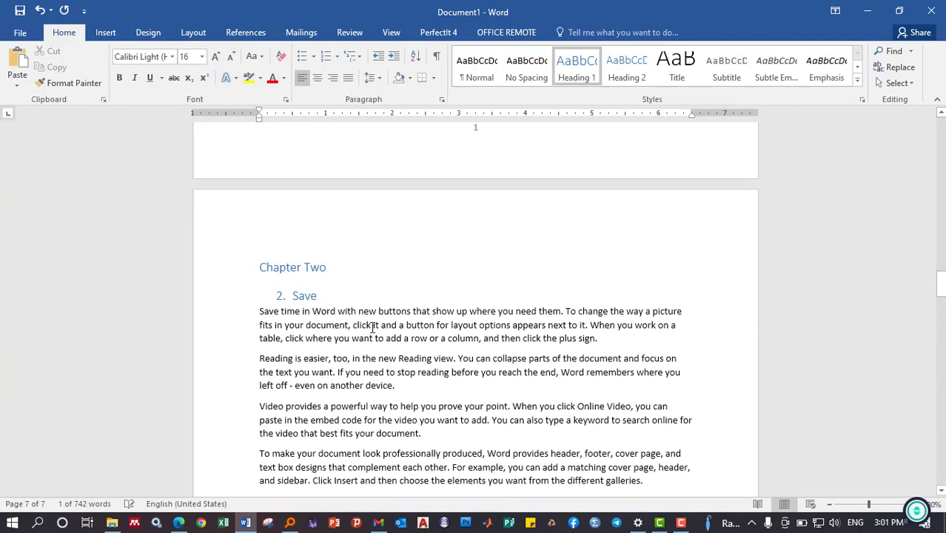
{"action": "scroll", "coordinate": [372, 327], "scroll_direction": "up", "scroll_amount": 1}
{"action": "scroll", "coordinate": [372, 327], "scroll_direction": "up", "scroll_amount": 3}
{"action": "scroll", "coordinate": [372, 327], "scroll_direction": "up", "scroll_amount": 10}
{"action": "scroll", "coordinate": [372, 327], "scroll_direction": "up", "scroll_amount": 10}
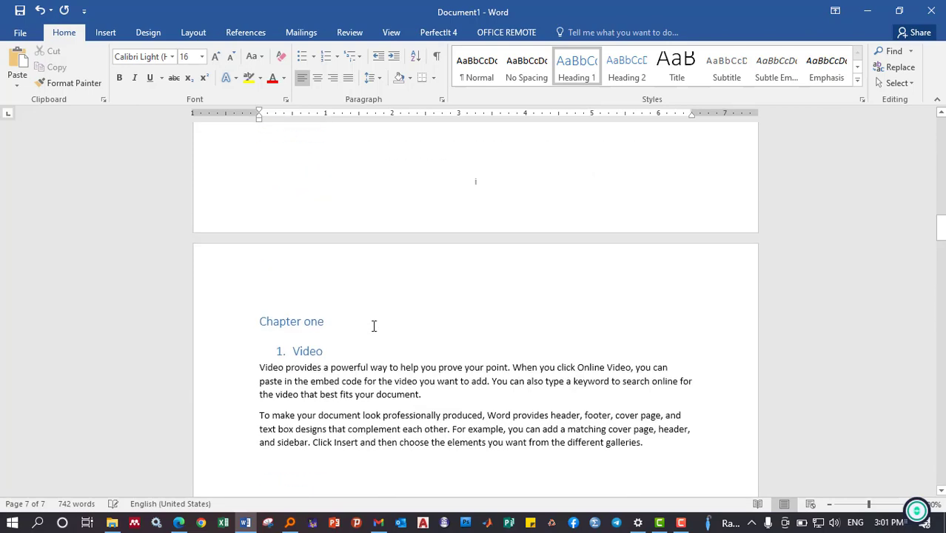
{"action": "scroll", "coordinate": [372, 327], "scroll_direction": "up", "scroll_amount": 10}
{"action": "scroll", "coordinate": [372, 327], "scroll_direction": "up", "scroll_amount": 5}
{"action": "scroll", "coordinate": [372, 327], "scroll_direction": "down", "scroll_amount": 3}
{"action": "scroll", "coordinate": [372, 327], "scroll_direction": "up", "scroll_amount": 5}
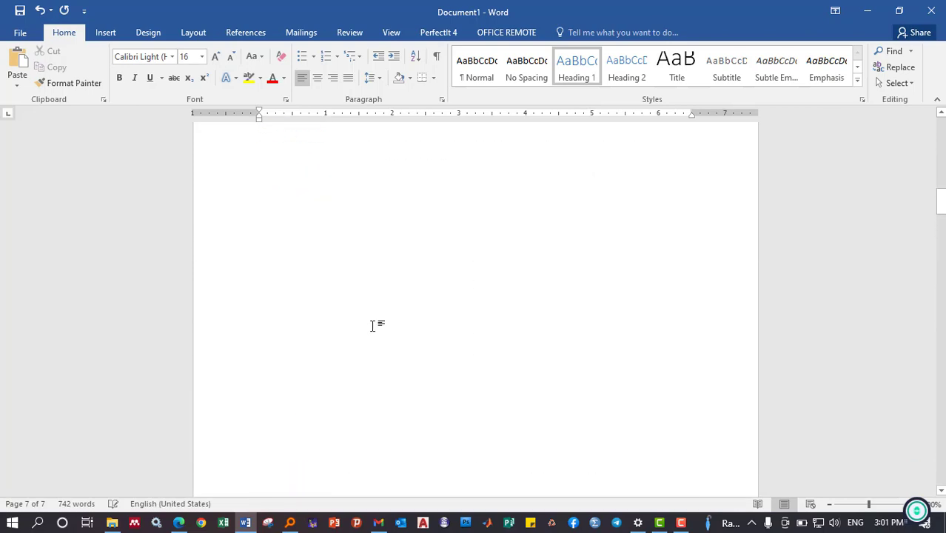
{"action": "scroll", "coordinate": [374, 326], "scroll_direction": "up", "scroll_amount": 5}
{"action": "scroll", "coordinate": [374, 325], "scroll_direction": "up", "scroll_amount": 5}
{"action": "scroll", "coordinate": [373, 326], "scroll_direction": "down", "scroll_amount": 3}
{"action": "scroll", "coordinate": [373, 325], "scroll_direction": "down", "scroll_amount": 7}
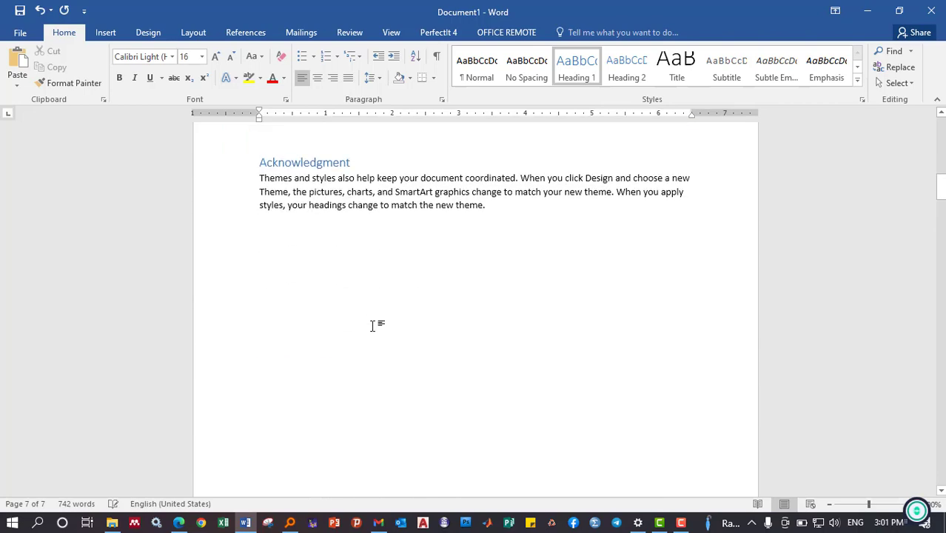
{"action": "scroll", "coordinate": [373, 326], "scroll_direction": "down", "scroll_amount": 15}
{"action": "scroll", "coordinate": [374, 326], "scroll_direction": "down", "scroll_amount": 5}
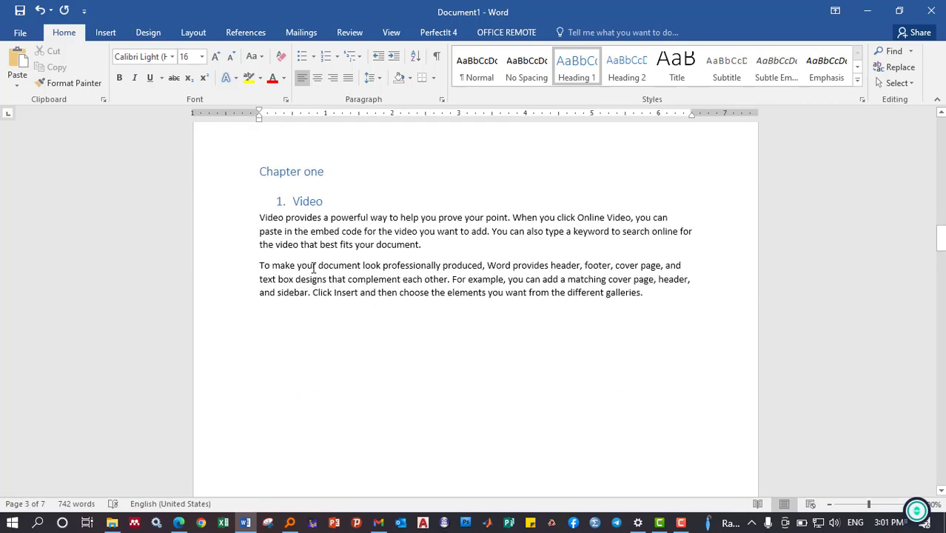
{"action": "double_click", "coordinate": [343, 266]}
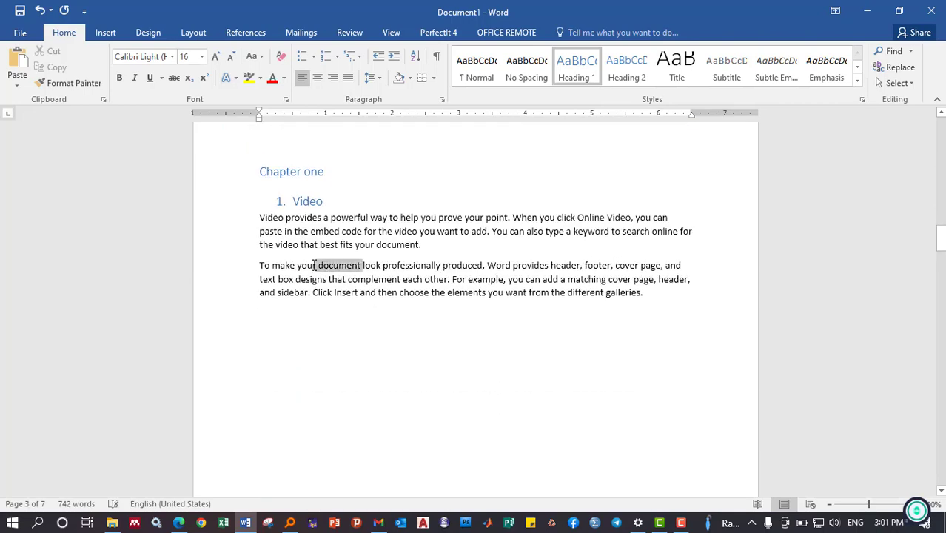
{"action": "mouse_move", "coordinate": [318, 264]}
{"action": "left_mouse_down"}
{"action": "mouse_move", "coordinate": [356, 265]}
{"action": "mouse_move", "coordinate": [261, 268]}
{"action": "left_mouse_up"}
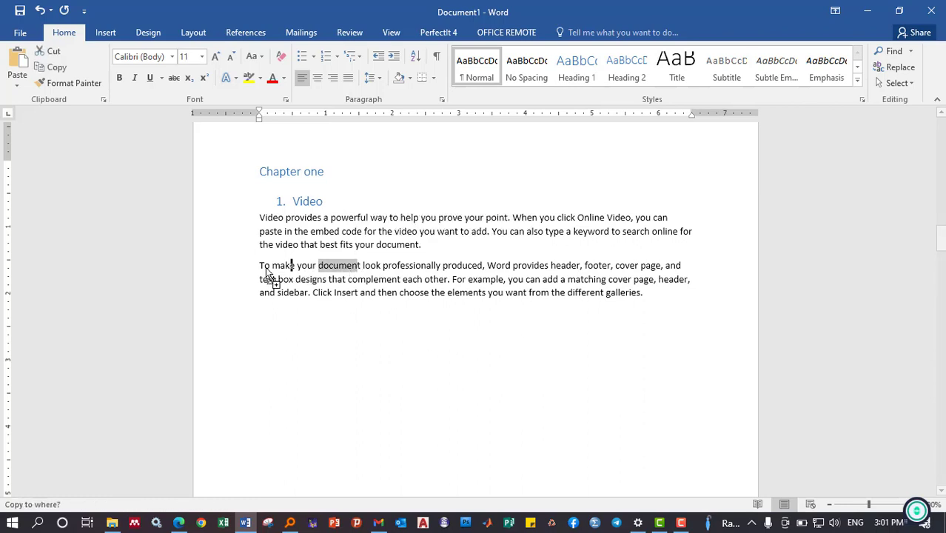
{"action": "left_click", "coordinate": [299, 266]}
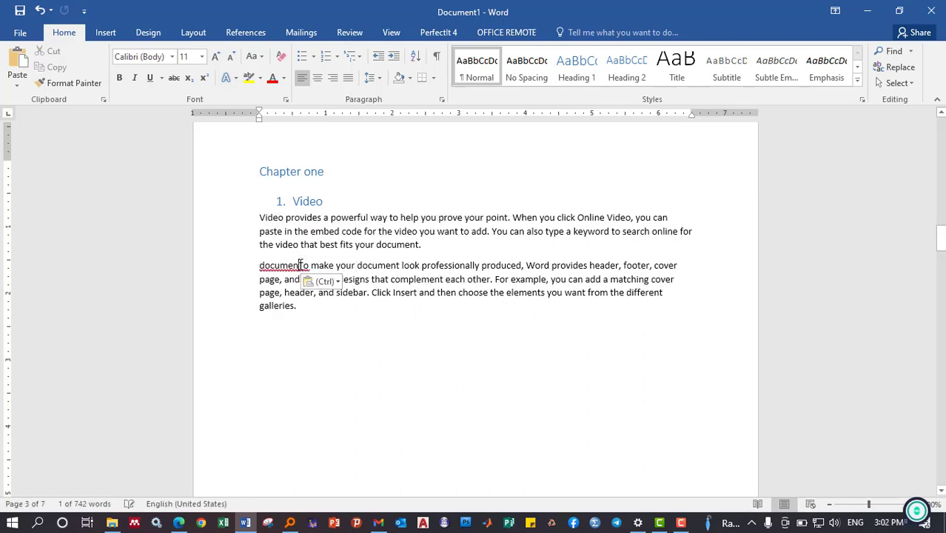
{"action": "key", "text": "Return"}
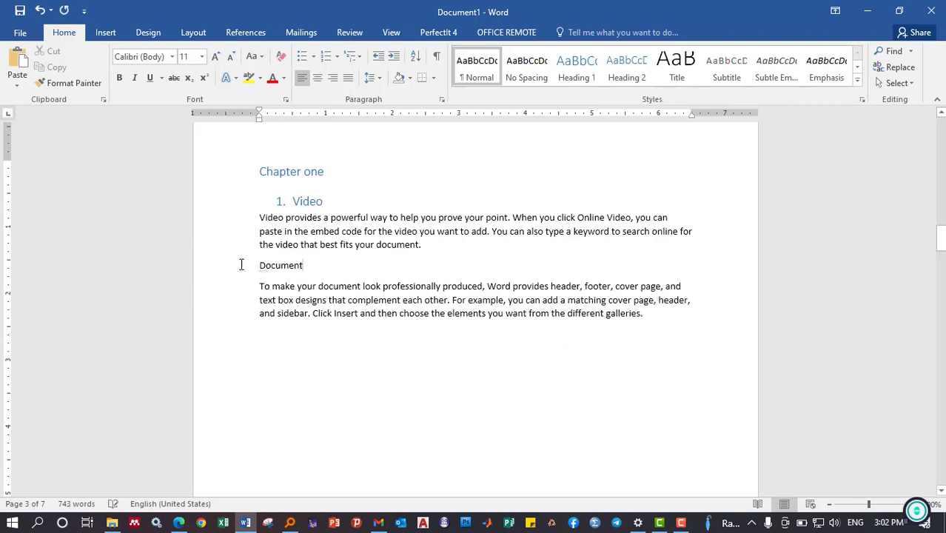
Make Document a numbered Heading 2 subheading demoted to 1.1
{"action": "left_click", "coordinate": [240, 264]}
{"action": "left_click", "coordinate": [627, 67]}
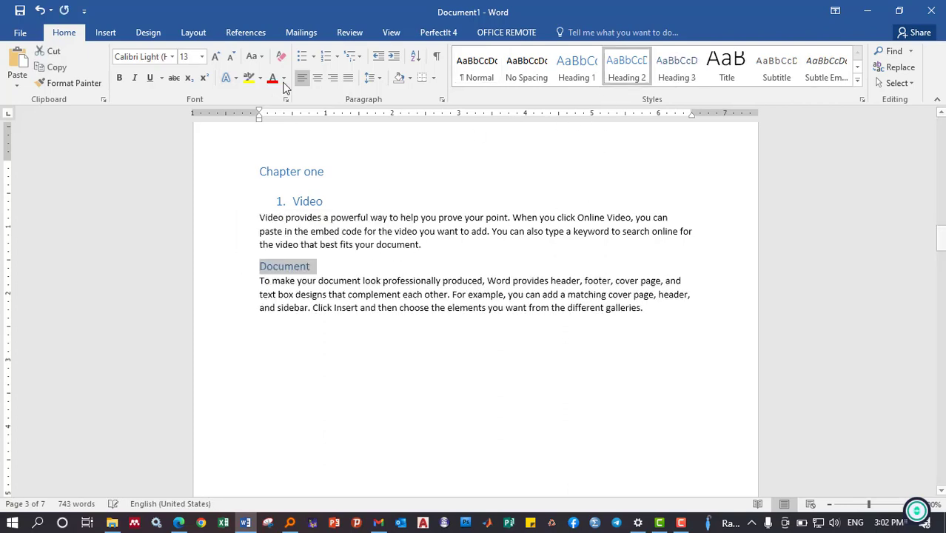
{"action": "left_click", "coordinate": [325, 56]}
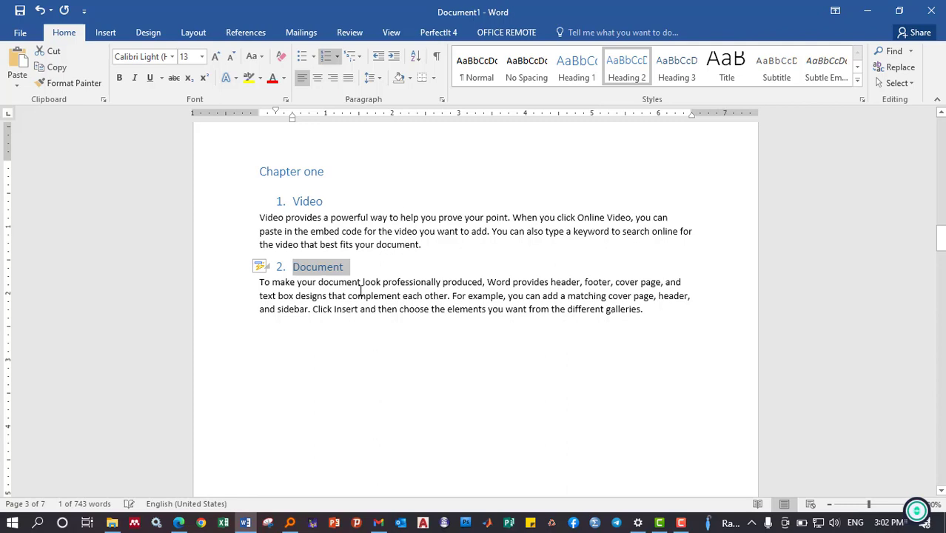
{"action": "left_click", "coordinate": [280, 268]}
{"action": "key", "text": "Tab"}
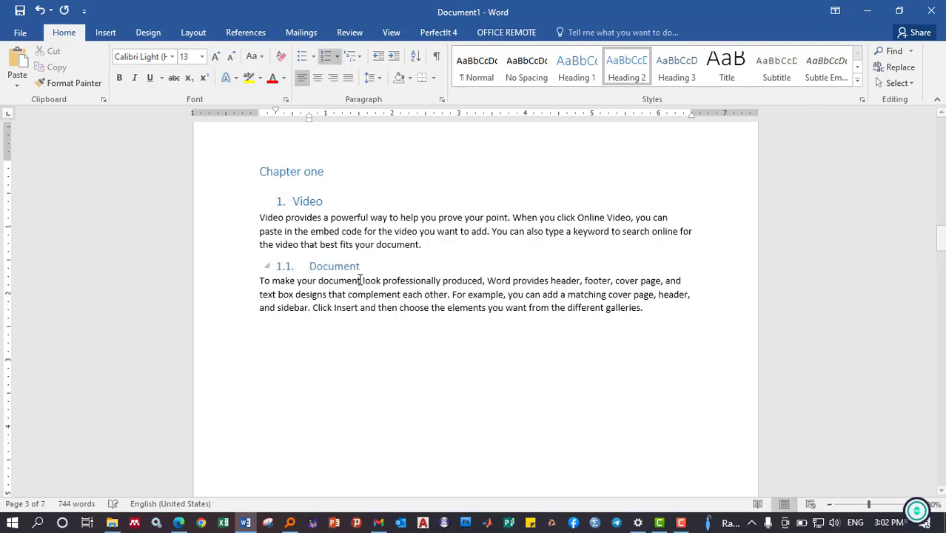
Split the paragraph so 'For example' starts a new paragraph
{"action": "scroll", "coordinate": [373, 277], "scroll_direction": "down", "scroll_amount": 1}
{"action": "scroll", "coordinate": [388, 270], "scroll_direction": "down", "scroll_amount": 4}
{"action": "scroll", "coordinate": [607, 280], "scroll_direction": "up", "scroll_amount": 4}
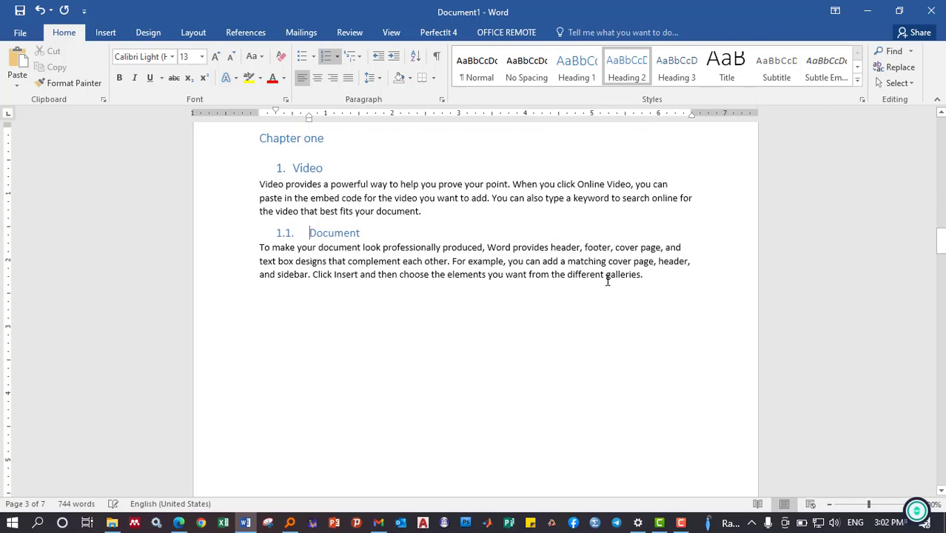
{"action": "left_click", "coordinate": [453, 261]}
{"action": "key", "text": "Return"}
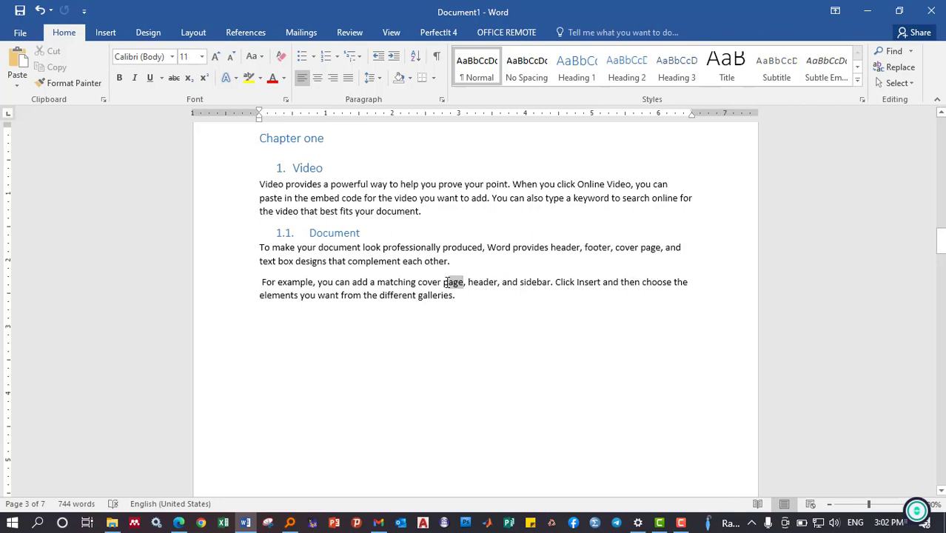
Copy 'page' before 'For example' as its own line styled Heading 3
{"action": "left_click_drag", "start_coordinate": [450, 282], "coordinate": [258, 290]}
{"action": "left_click", "coordinate": [284, 281]}
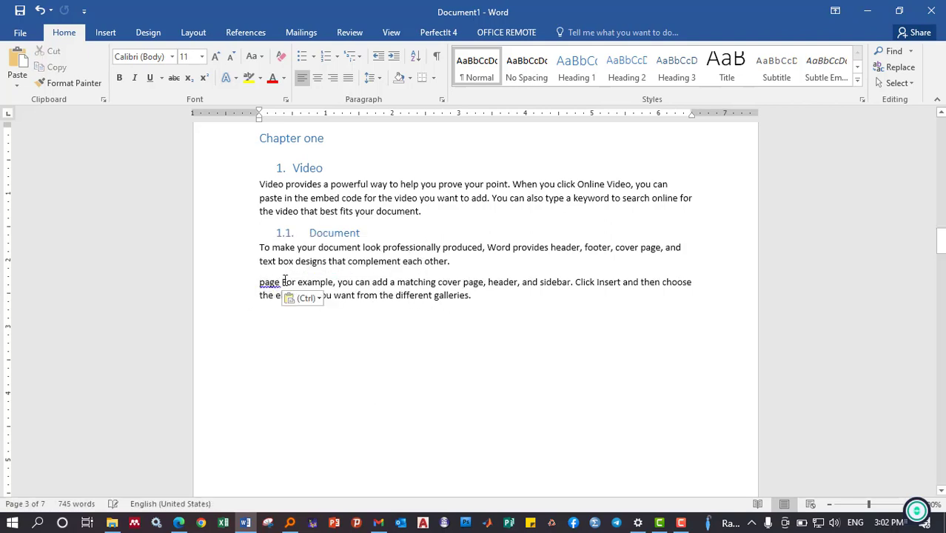
{"action": "key", "text": "Return"}
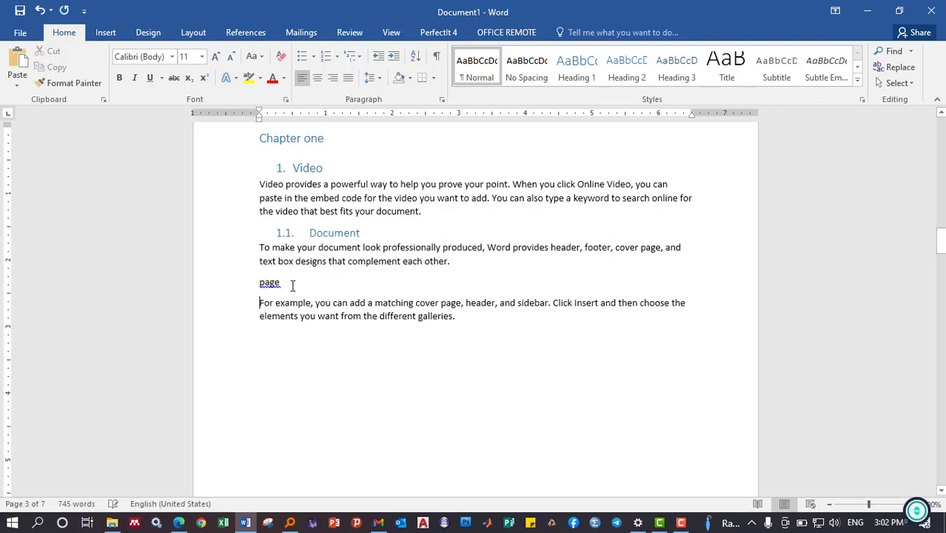
{"action": "left_click", "coordinate": [247, 283]}
{"action": "left_click", "coordinate": [676, 70]}
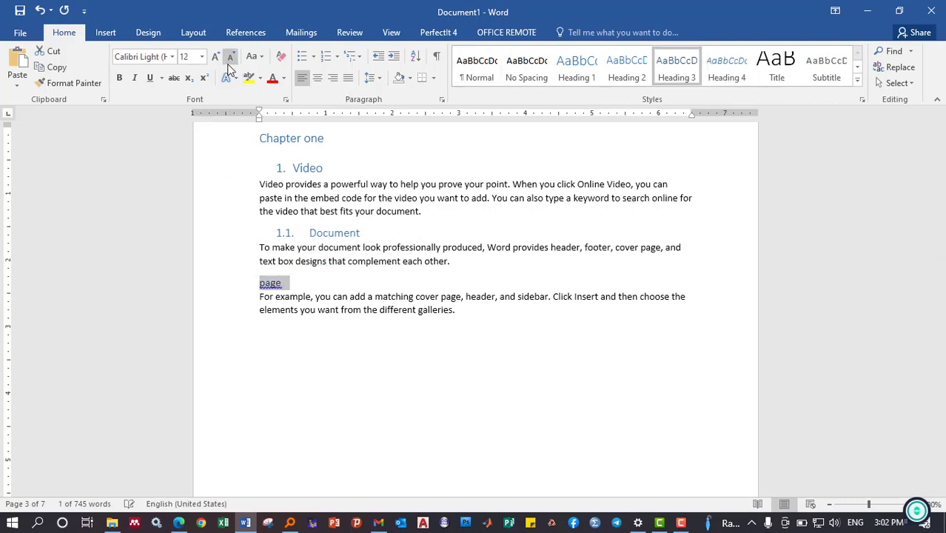
Capitalize the heading to 'Page' and number it as 1.1.1
{"action": "left_click", "coordinate": [262, 287]}
{"action": "right_click", "coordinate": [263, 288]}
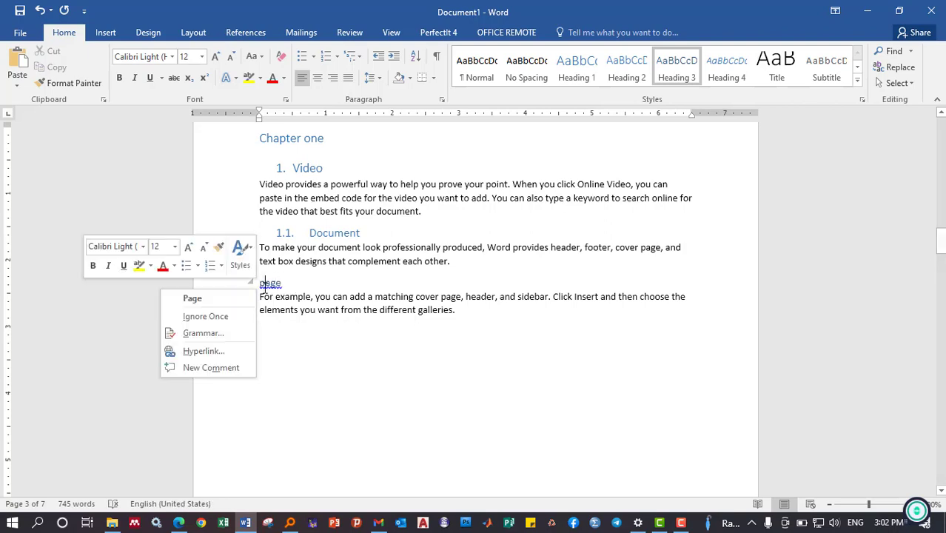
{"action": "key", "text": "Down"}
{"action": "key", "text": "Return"}
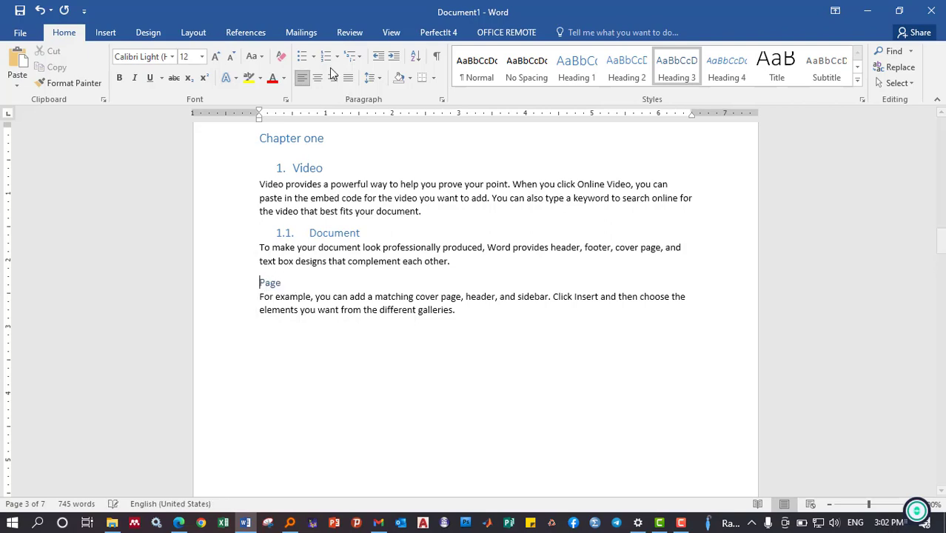
{"action": "left_click", "coordinate": [324, 56]}
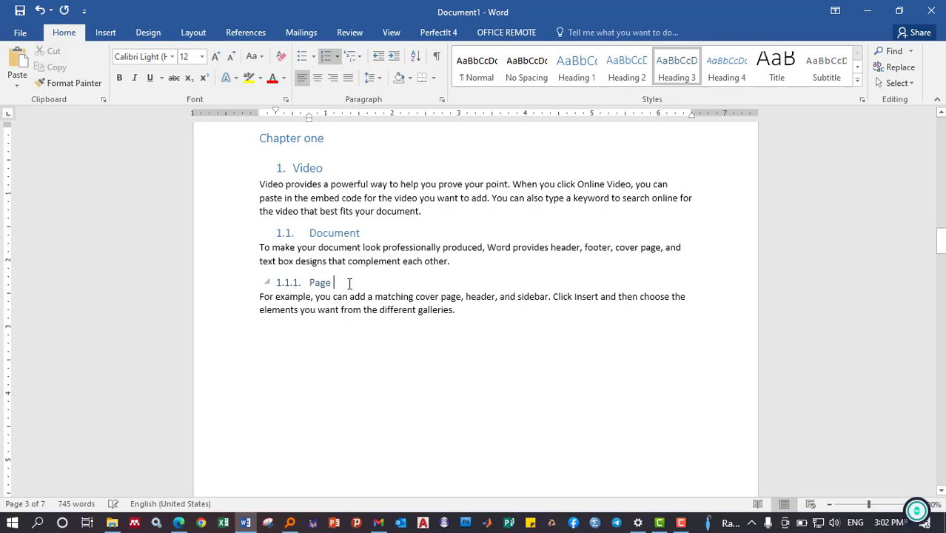
{"action": "scroll", "coordinate": [376, 291], "scroll_direction": "up", "scroll_amount": 3}
{"action": "scroll", "coordinate": [376, 296], "scroll_direction": "down", "scroll_amount": 8}
{"action": "scroll", "coordinate": [386, 304], "scroll_direction": "down", "scroll_amount": 3}
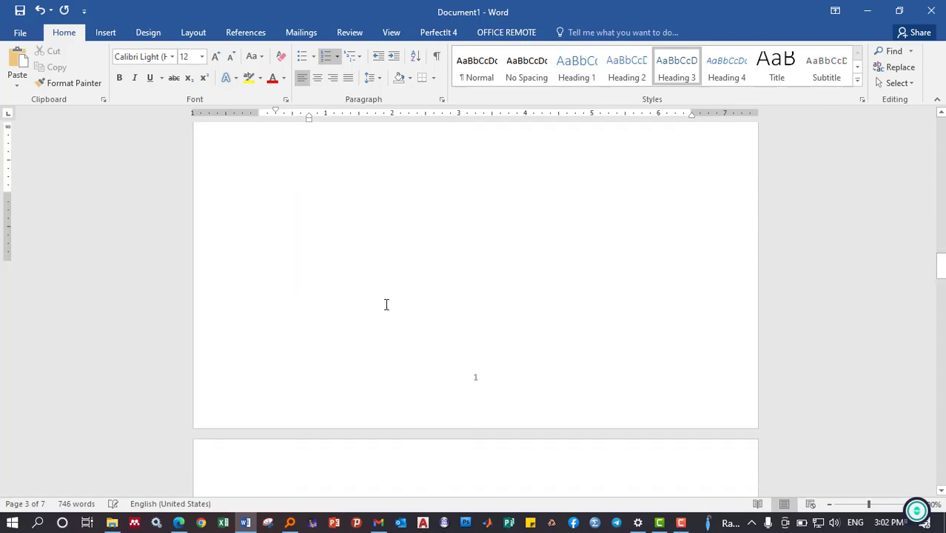
{"action": "scroll", "coordinate": [386, 304], "scroll_direction": "down", "scroll_amount": 8}
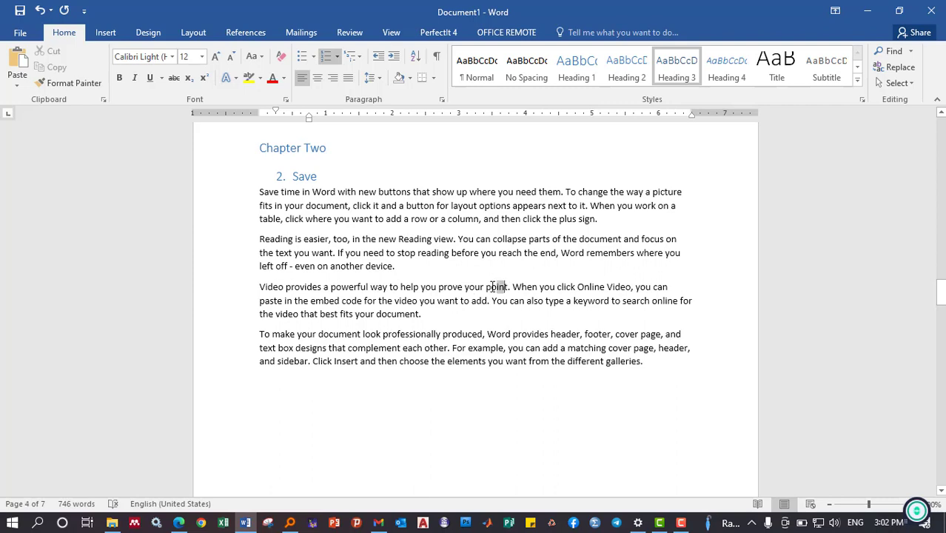
Copy 'point' to the start of the Online Video paragraph and break it onto its own line
{"action": "left_click_drag", "start_coordinate": [494, 287], "coordinate": [260, 287]}
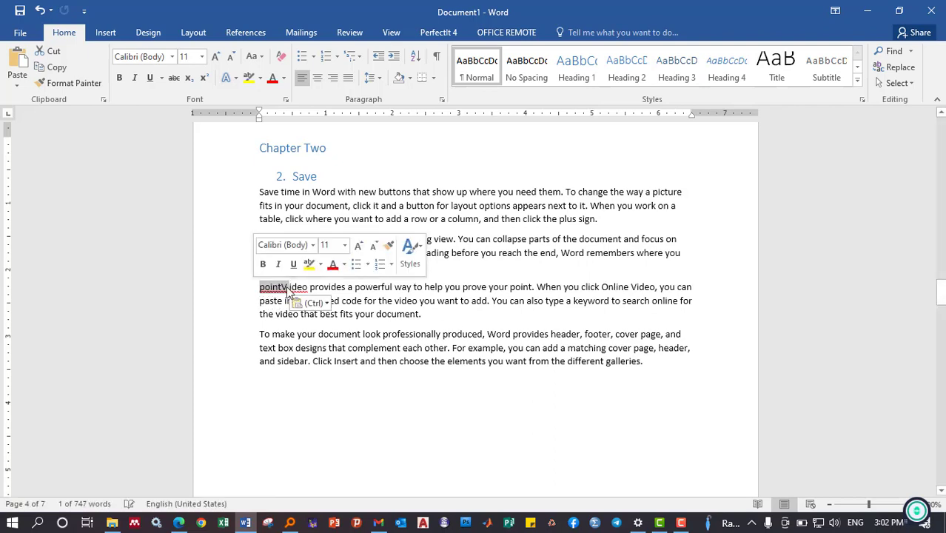
{"action": "left_click", "coordinate": [287, 292]}
{"action": "key", "text": "BackSpace"}
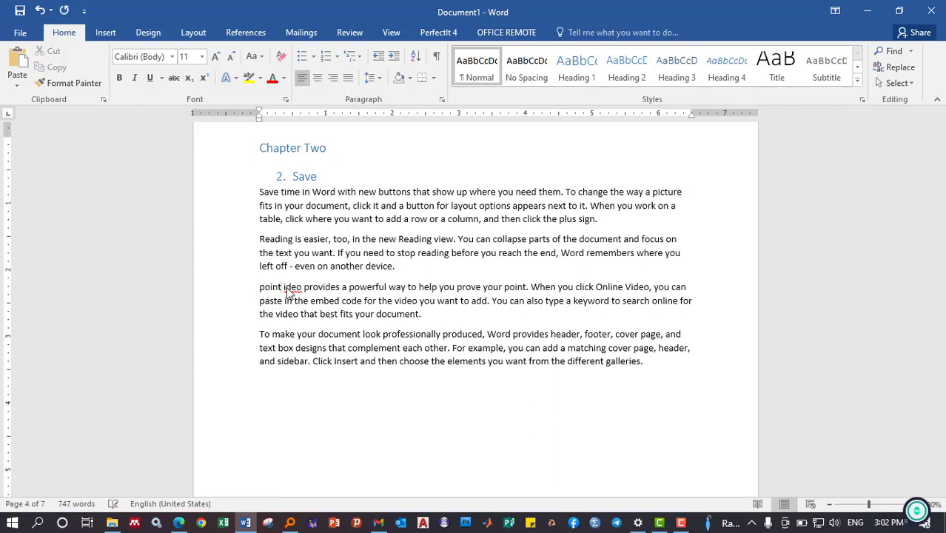
{"action": "key", "text": "Return"}
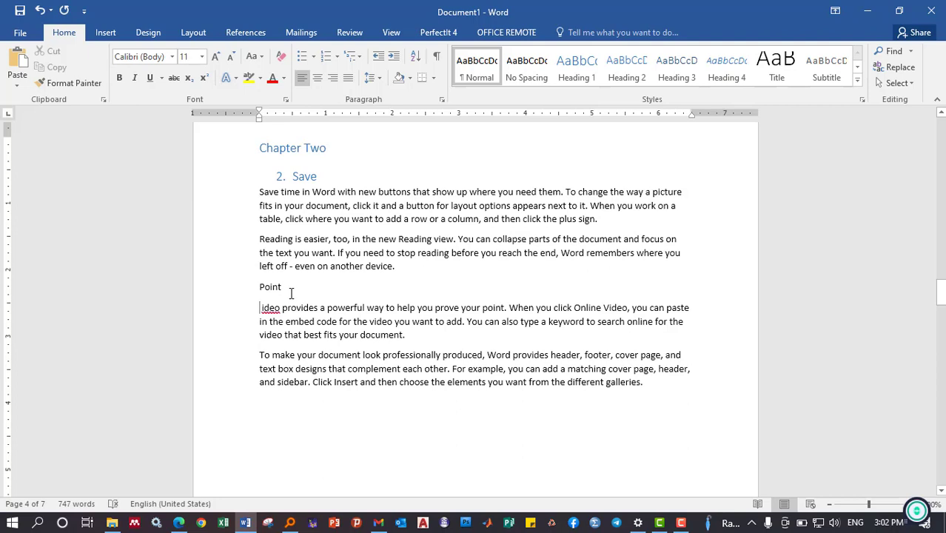
{"action": "key", "text": "ctrl+z"}
{"action": "type", "text": "V"}
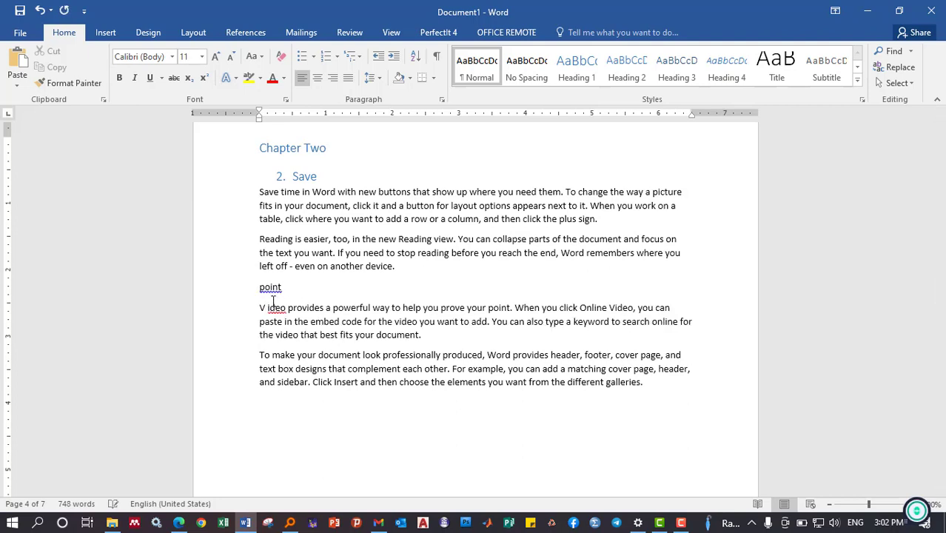
Make Point a numbered 2.1 Heading 2 and copy 'professionally' to the next paragraph's start
{"action": "left_click", "coordinate": [242, 287]}
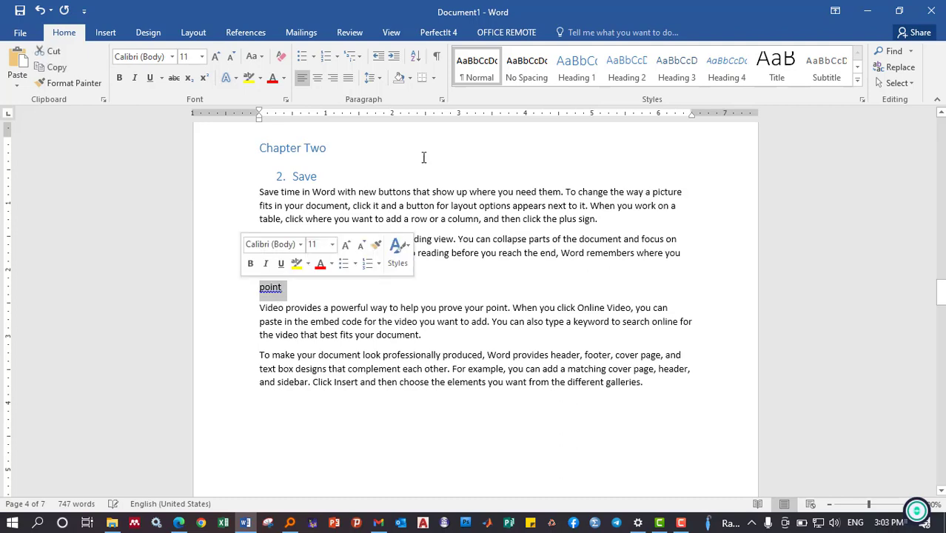
{"action": "left_click", "coordinate": [626, 67]}
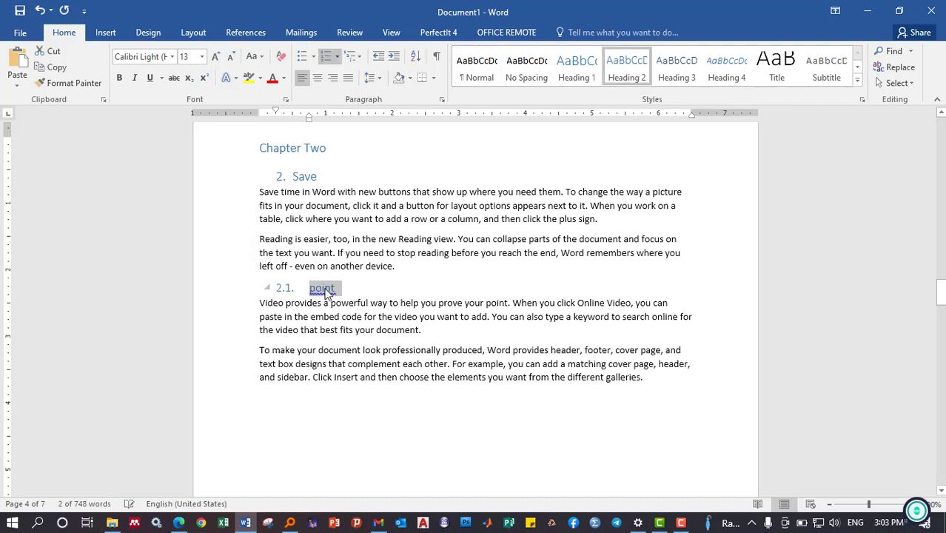
{"action": "right_click", "coordinate": [326, 293]}
{"action": "key", "text": "Escape"}
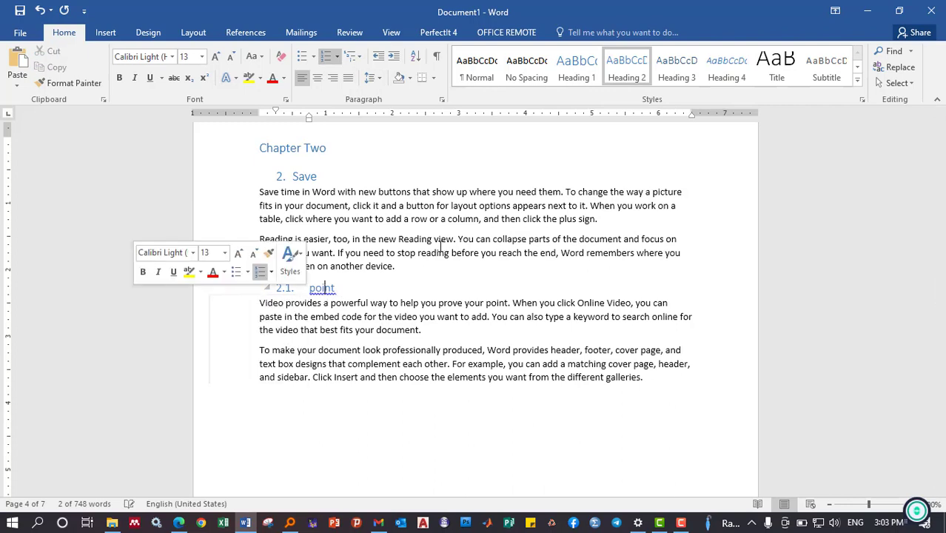
{"action": "scroll", "coordinate": [441, 252], "scroll_direction": "down", "scroll_amount": 3}
{"action": "left_click_drag", "start_coordinate": [483, 249], "coordinate": [260, 253]}
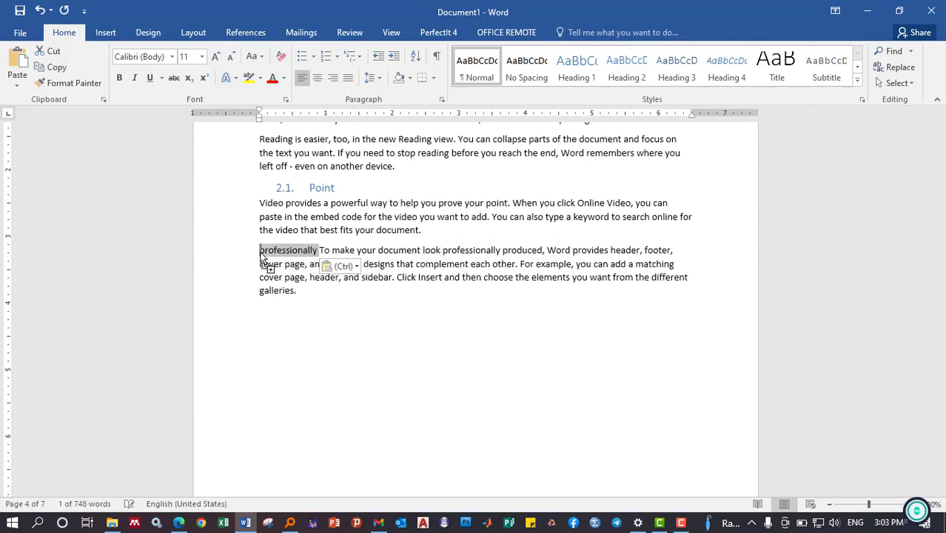
Split the copied word onto its own line and edit it toward 'Profession'
{"action": "left_click", "coordinate": [319, 249]}
{"action": "key", "text": "Return"}
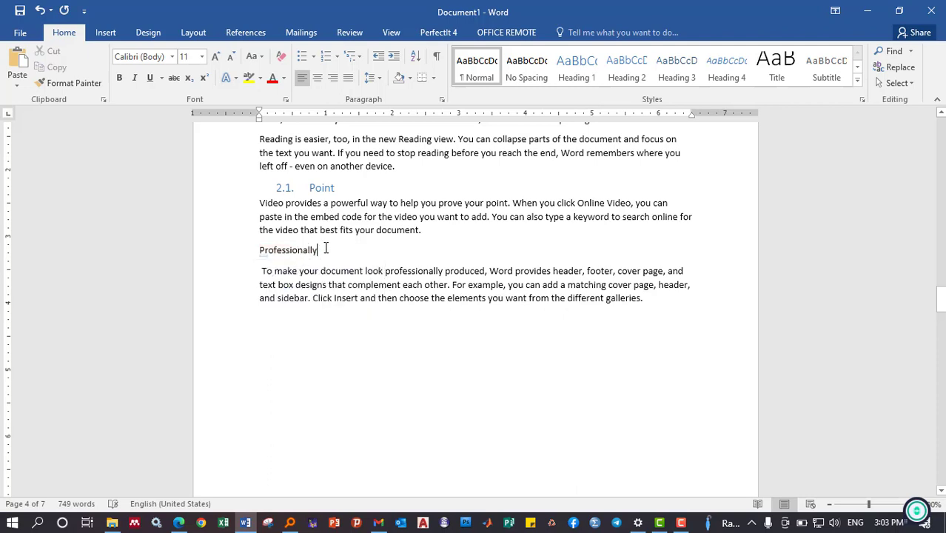
{"action": "key", "text": "BackSpace"}
{"action": "key", "text": "BackSpace"}
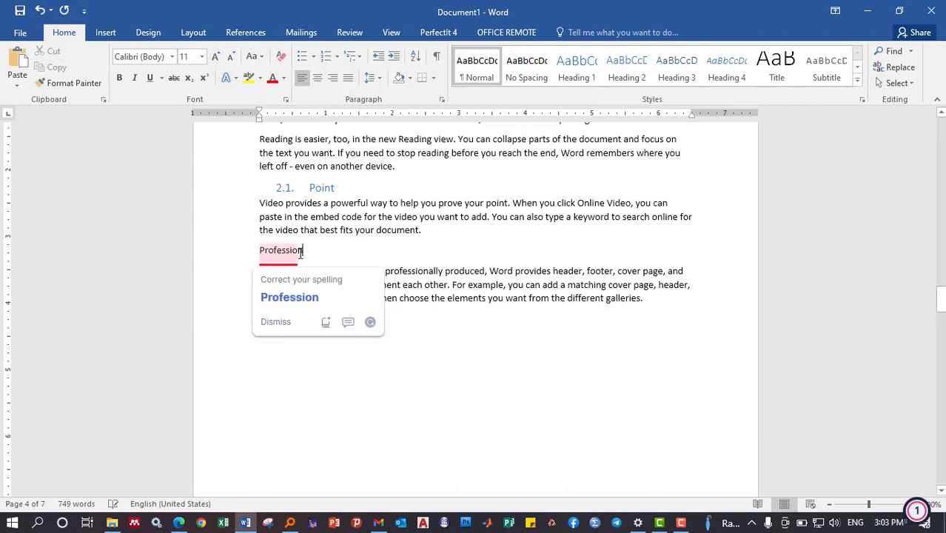
{"action": "left_click", "coordinate": [288, 297]}
{"action": "type", "text": "n"}
Apply Heading 3 with multilevel numbering to the Profession line so it reads 2.1.1
{"action": "left_click", "coordinate": [241, 259]}
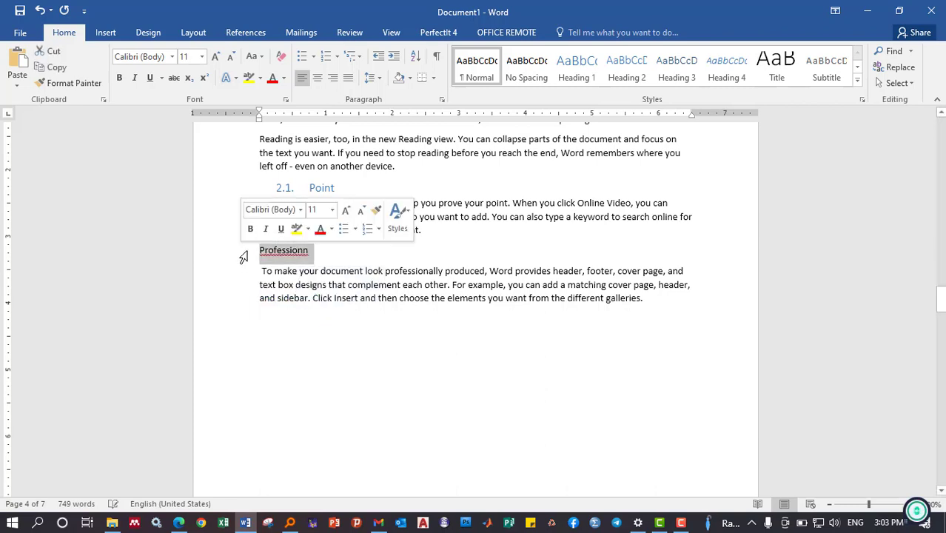
{"action": "left_click", "coordinate": [320, 257]}
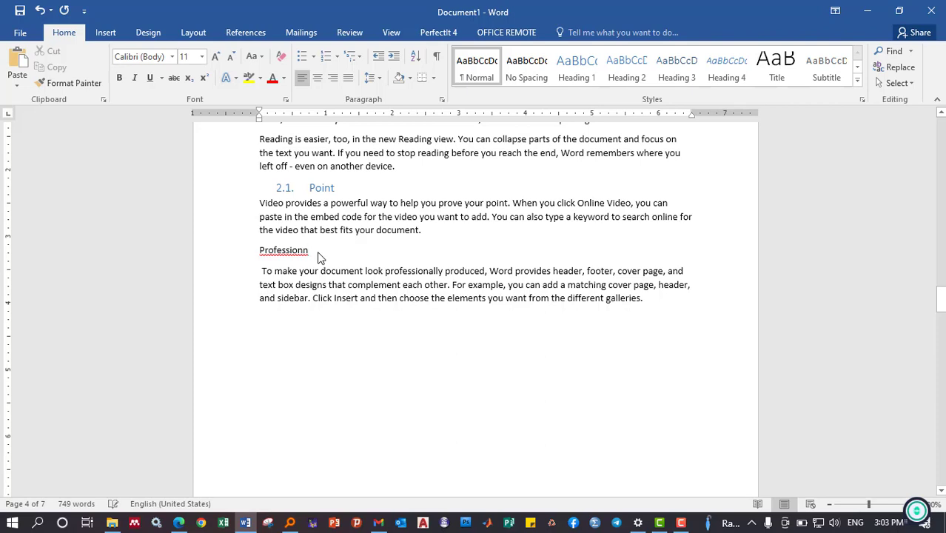
{"action": "left_click", "coordinate": [247, 250]}
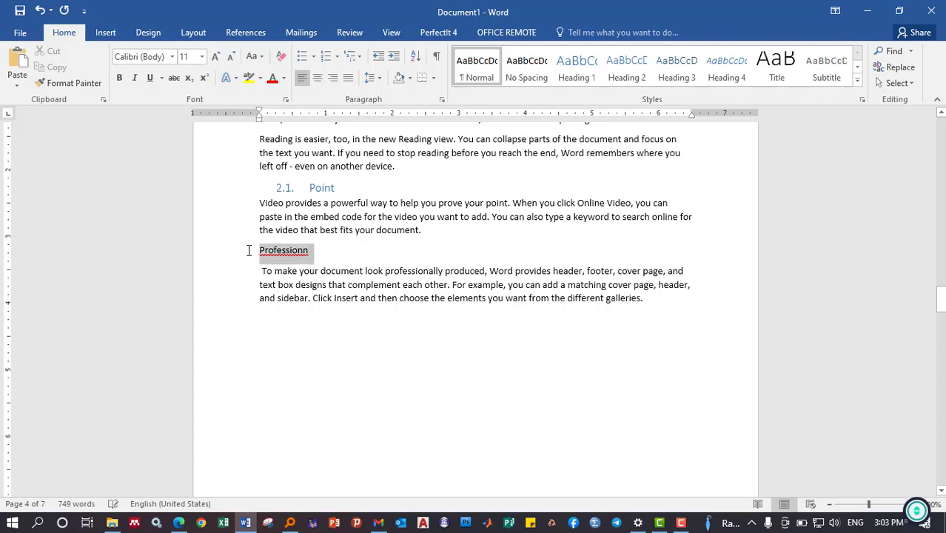
{"action": "left_click", "coordinate": [681, 72]}
{"action": "left_click", "coordinate": [326, 56]}
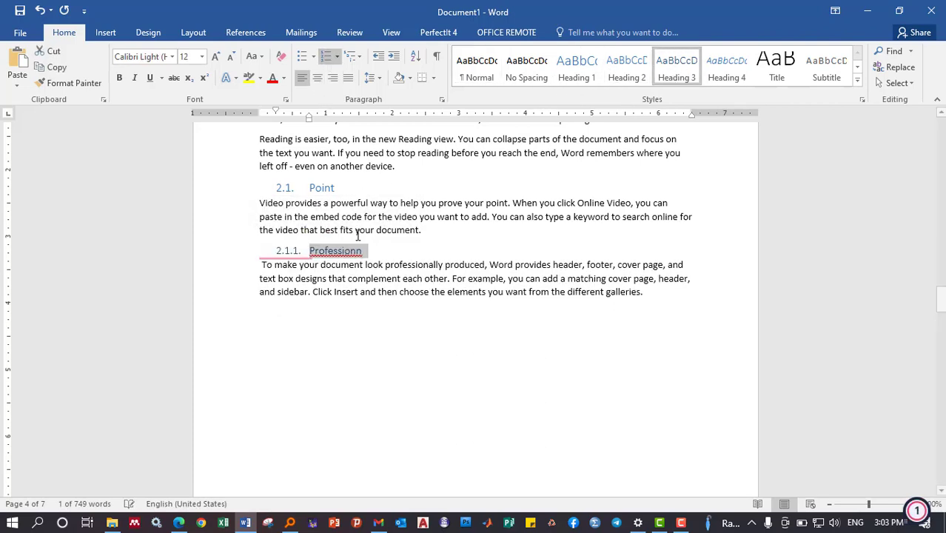
Fix the misspelled heading word using a spelling suggestion and deleting stray letters
{"action": "right_click", "coordinate": [324, 257]}
{"action": "left_click", "coordinate": [341, 290]}
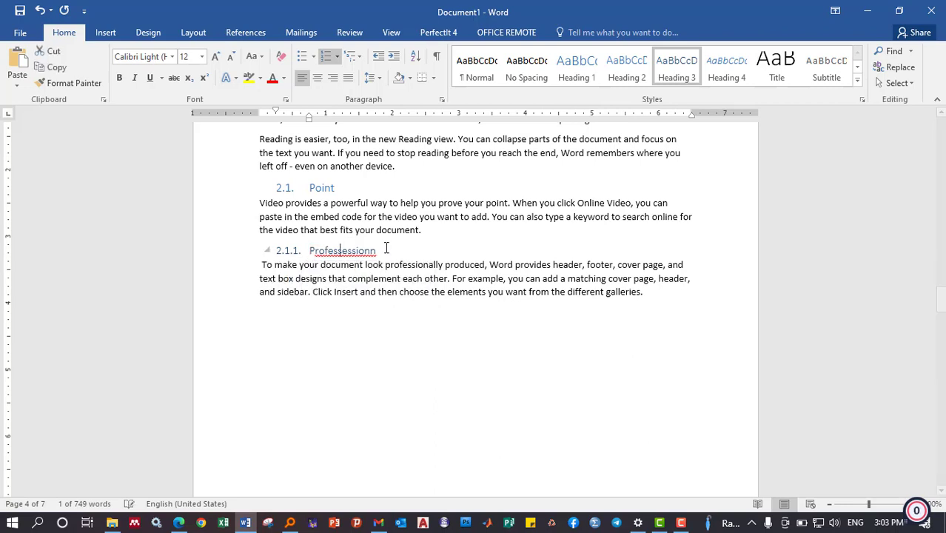
{"action": "type", "text": "sin"}
{"action": "double_click", "coordinate": [347, 252]}
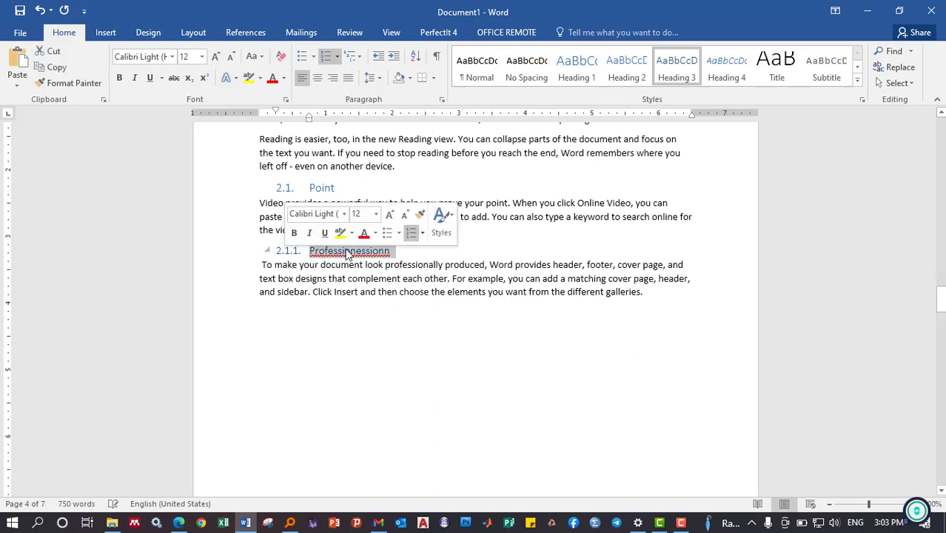
{"action": "right_click", "coordinate": [354, 257]}
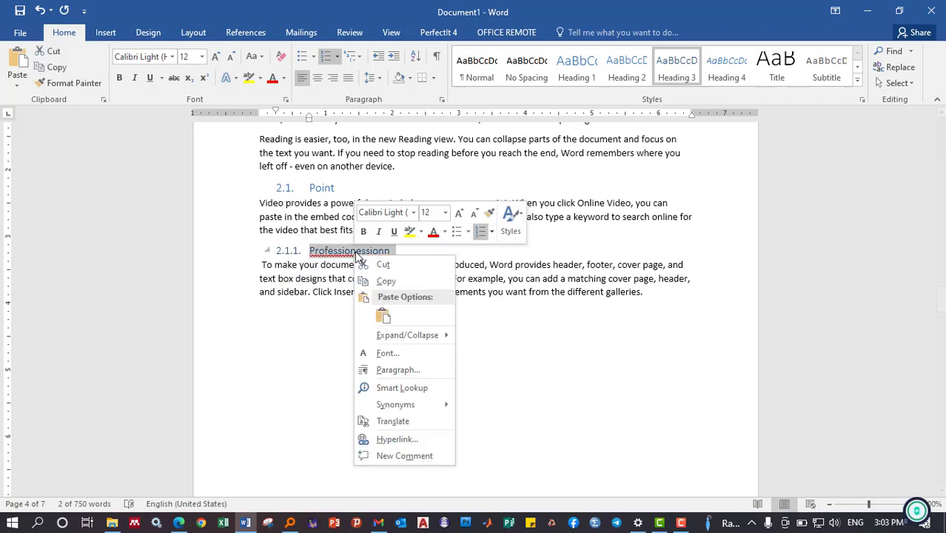
{"action": "key", "text": "Escape"}
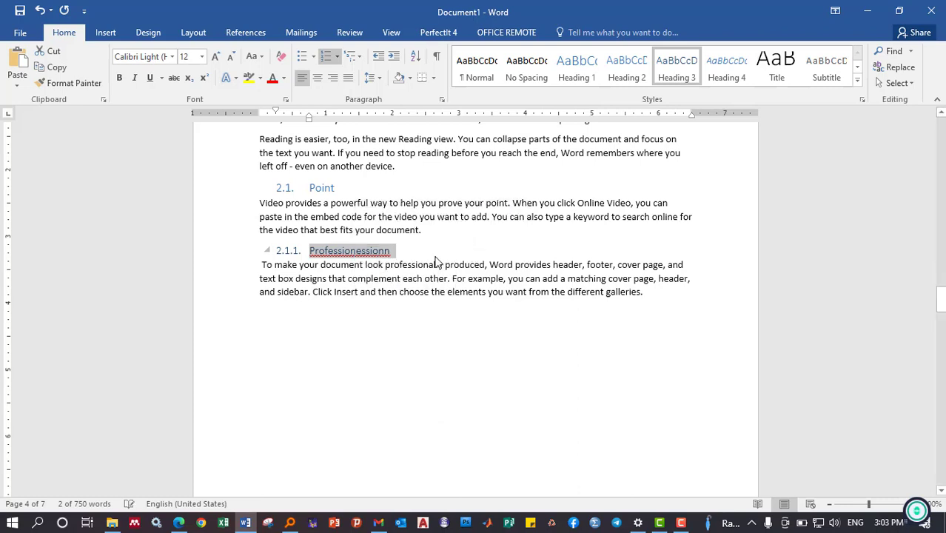
{"action": "key", "text": "Left"}
{"action": "key", "text": "Right"}
{"action": "key", "text": "Right"}
{"action": "key", "text": "Right"}
{"action": "key", "text": "Delete"}
{"action": "key", "text": "Delete"}
{"action": "key", "text": "Delete"}
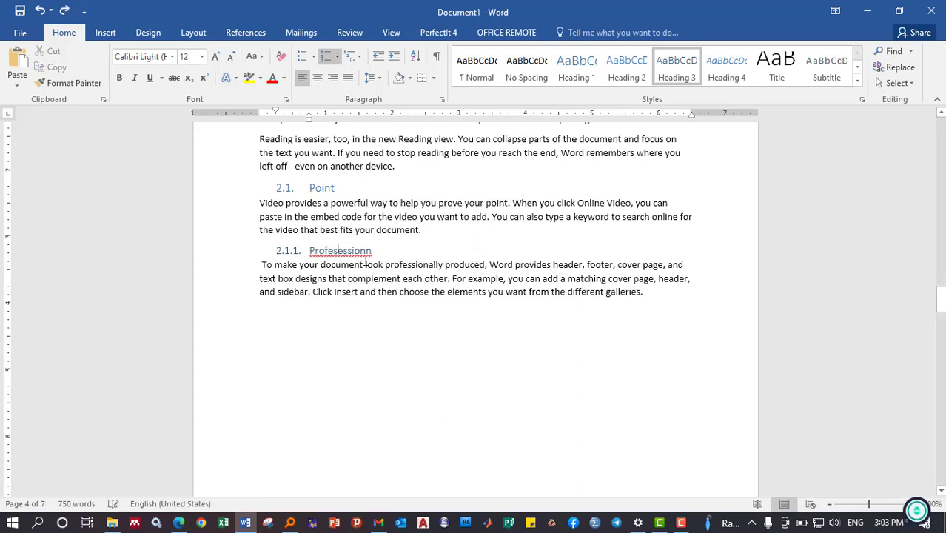
{"action": "key", "text": "BackSpace"}
{"action": "key", "text": "BackSpace"}
Accept the Profession suggestion and trim duplicated letters so the heading reads 2.1.1 Profession
{"action": "left_click", "coordinate": [327, 251]}
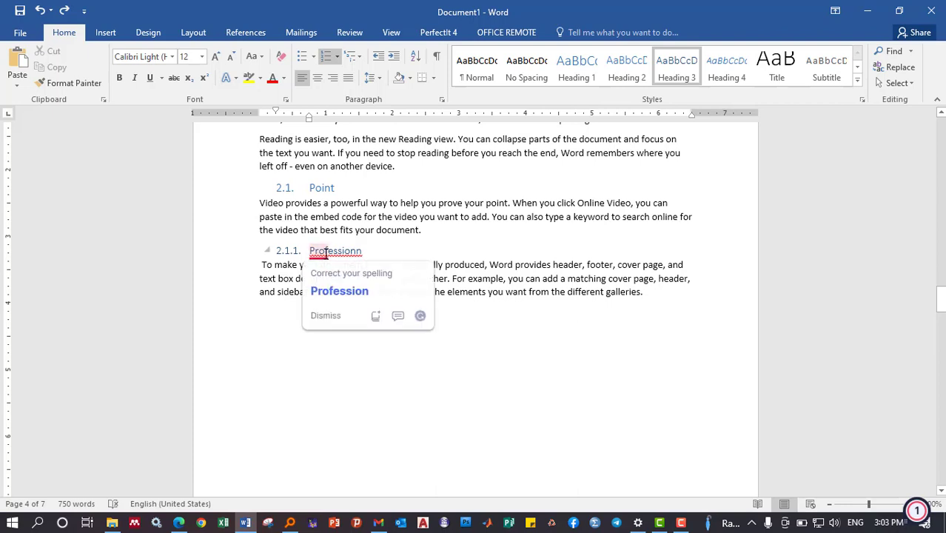
{"action": "left_click", "coordinate": [333, 292]}
{"action": "key", "text": "BackSpace"}
{"action": "key", "text": "BackSpace"}
{"action": "key", "text": "BackSpace"}
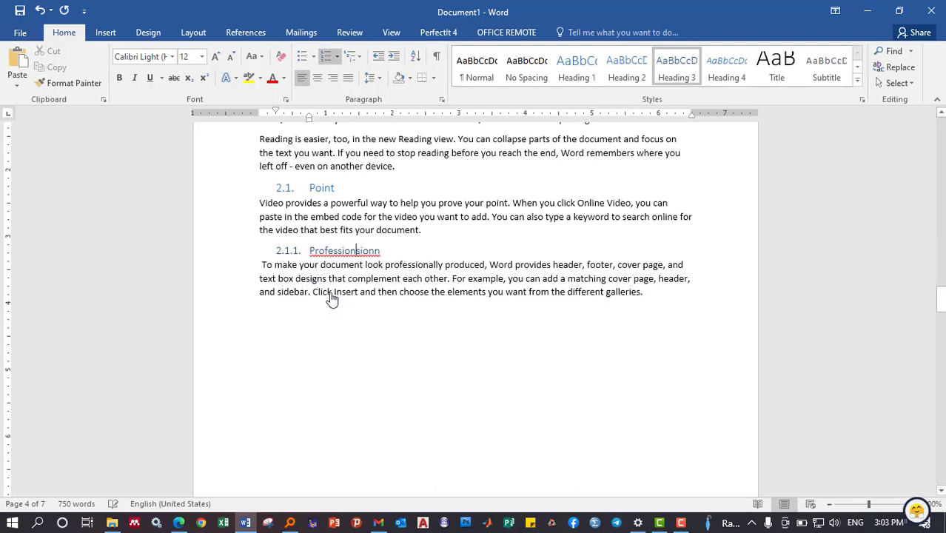
{"action": "key", "text": "BackSpace"}
{"action": "key", "text": "BackSpace"}
{"action": "key", "text": "BackSpace"}
{"action": "key", "text": "Delete"}
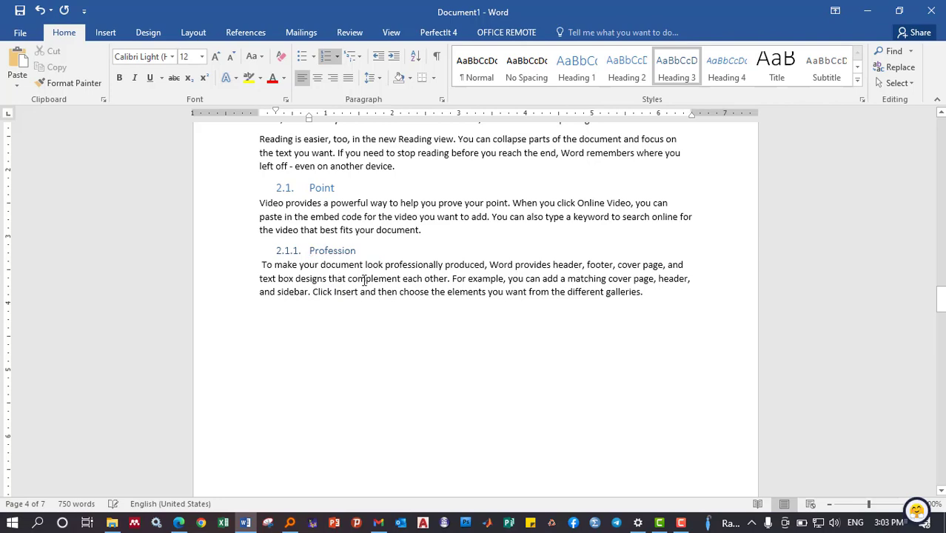
{"action": "left_click", "coordinate": [364, 280]}
{"action": "scroll", "coordinate": [370, 288], "scroll_direction": "down", "scroll_amount": 5}
{"action": "scroll", "coordinate": [373, 289], "scroll_direction": "down", "scroll_amount": 5}
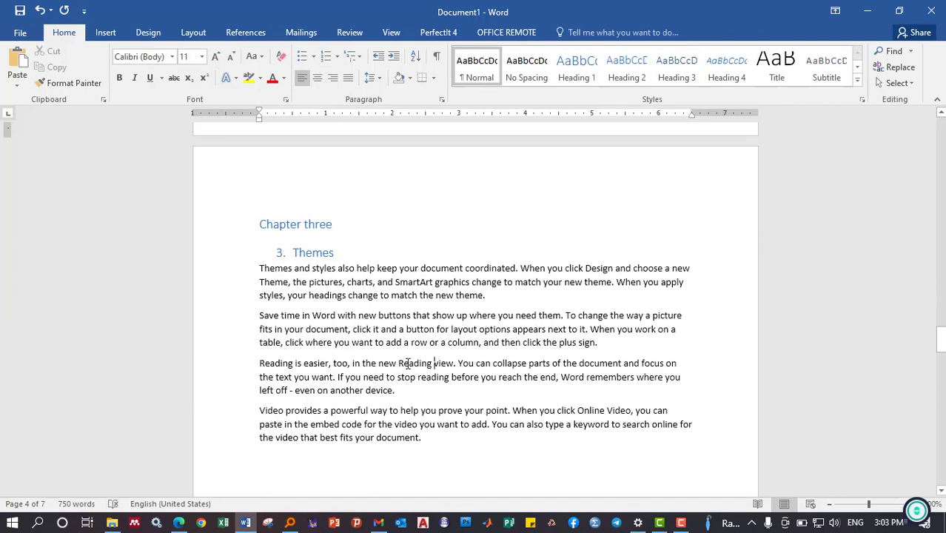
Copy 'Reading' to the start of its paragraph in chapter three and put it on its own line
{"action": "double_click", "coordinate": [407, 362]}
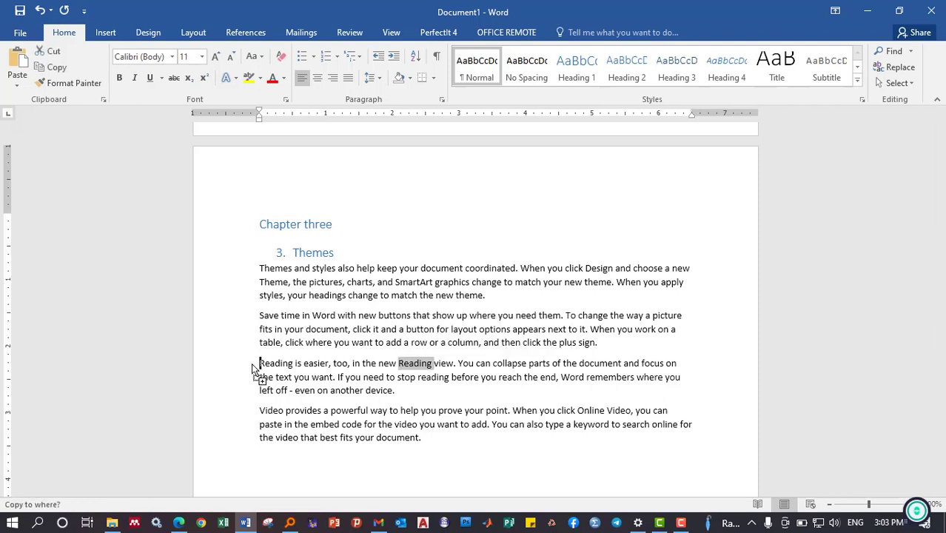
{"action": "left_click_drag", "start_coordinate": [400, 363], "coordinate": [260, 363], "text": "ctrl"}
{"action": "left_click", "coordinate": [295, 364]}
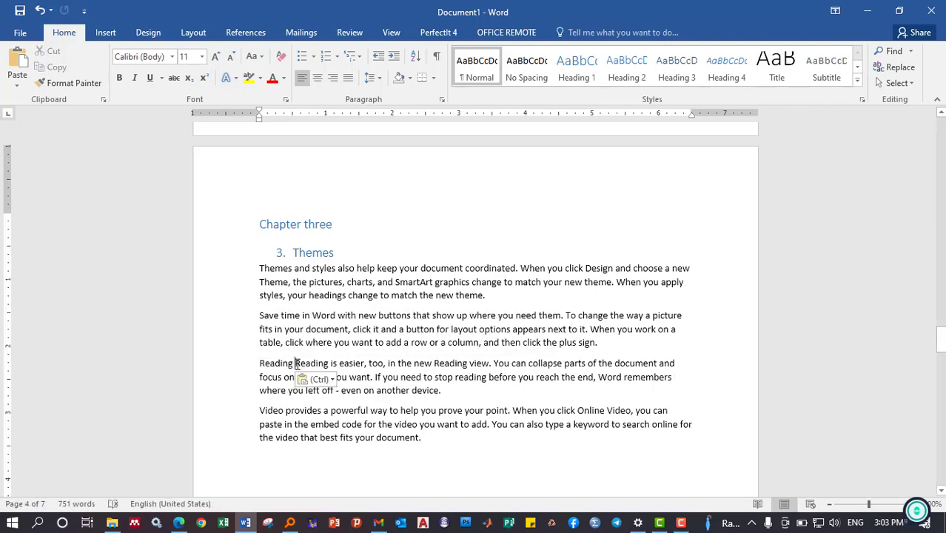
{"action": "key", "text": "Return"}
Make Reading a Heading 2 numbered 3.1 above the Reading view paragraph
{"action": "left_click", "coordinate": [255, 365]}
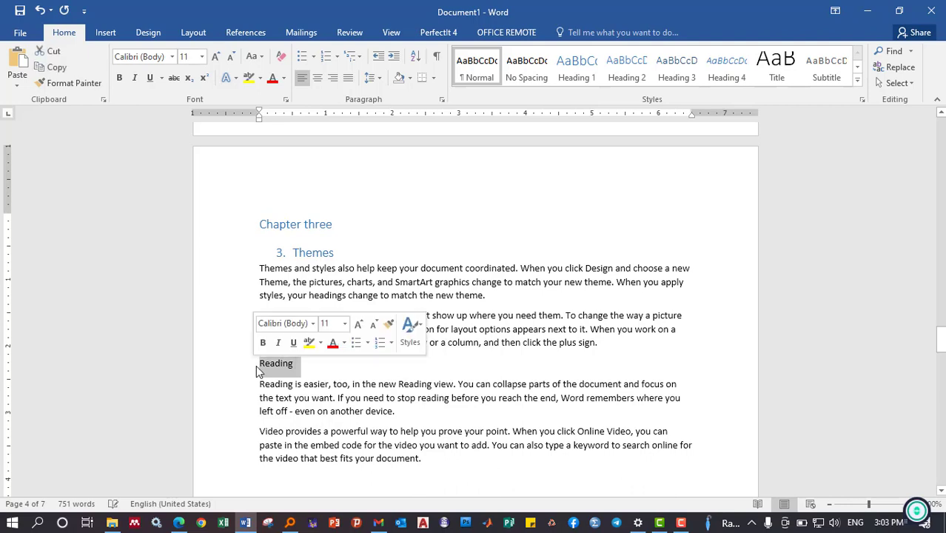
{"action": "left_click", "coordinate": [626, 69]}
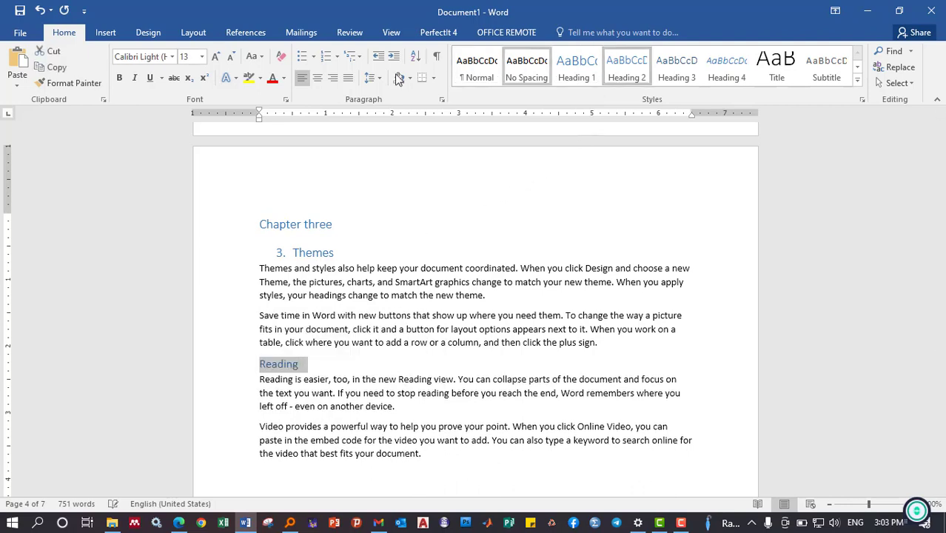
{"action": "left_click", "coordinate": [325, 56]}
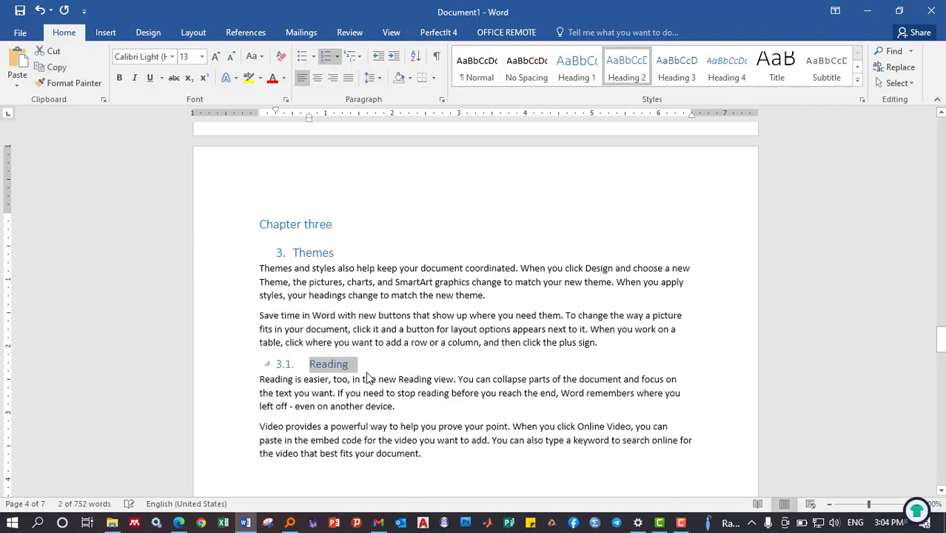
{"action": "scroll", "coordinate": [377, 405], "scroll_direction": "down", "scroll_amount": 2}
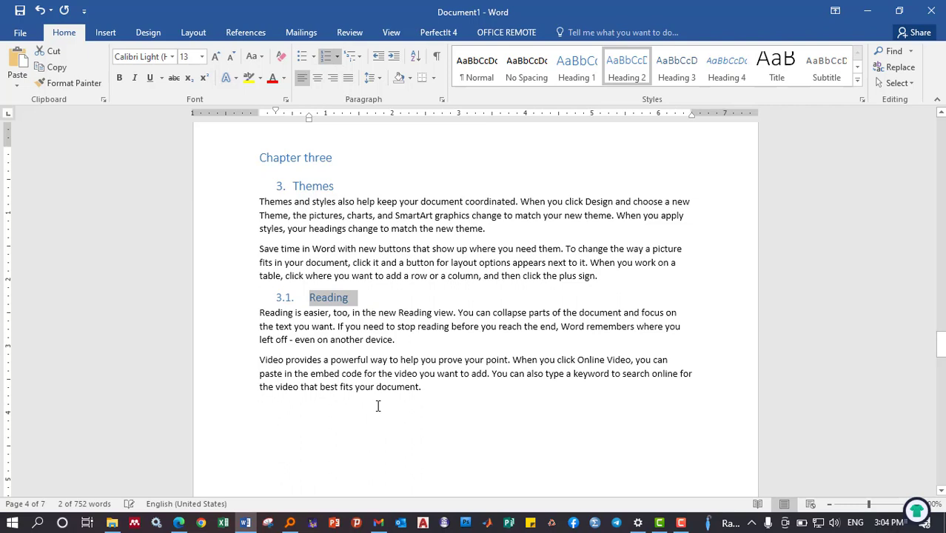
{"action": "double_click", "coordinate": [279, 362]}
{"action": "left_click", "coordinate": [300, 360]}
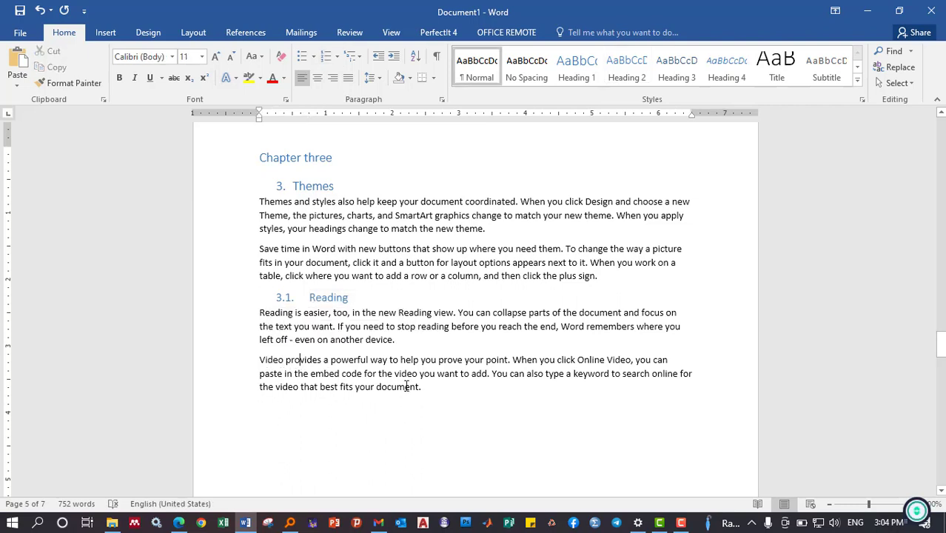
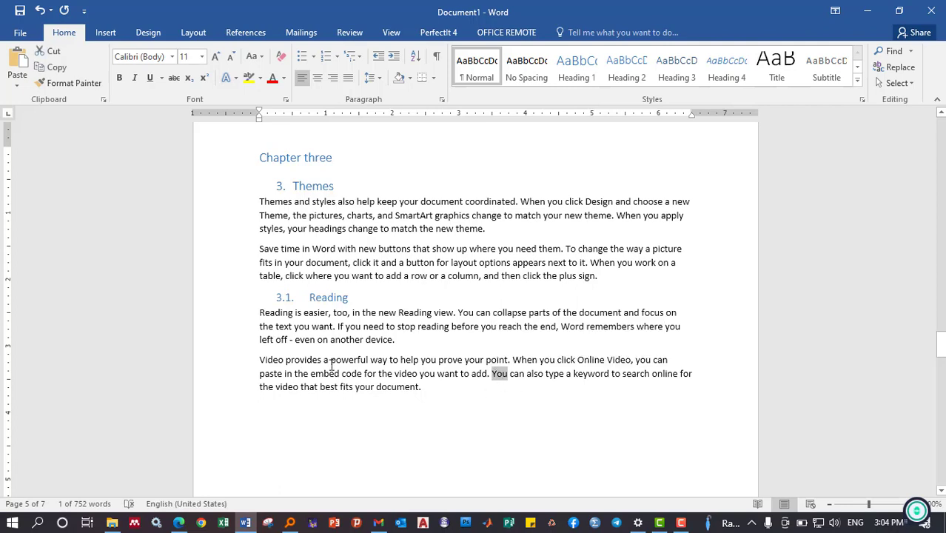
Paste 'You' on its own line before Video as a Heading 3, numbered 3.1.1
{"action": "left_click", "coordinate": [260, 360]}
{"action": "type", "text": "You"}
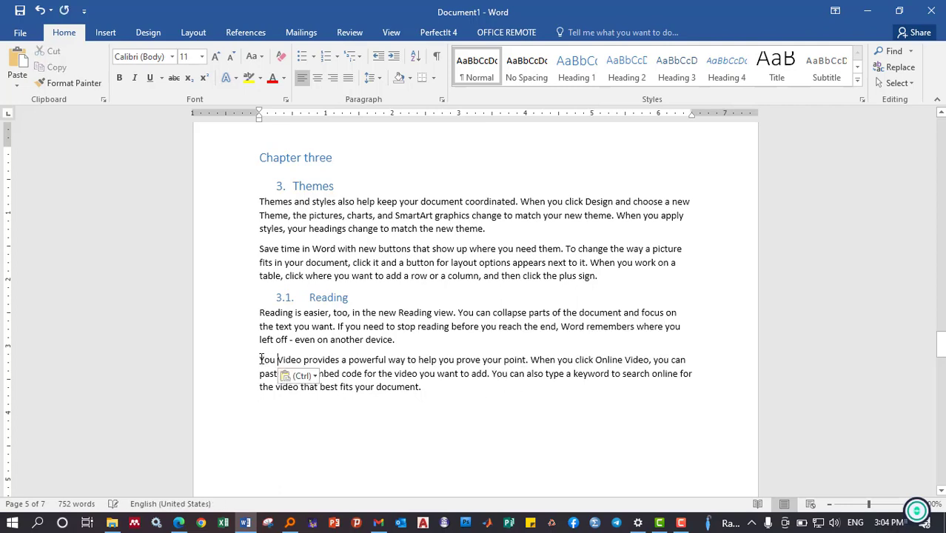
{"action": "key", "text": "Return"}
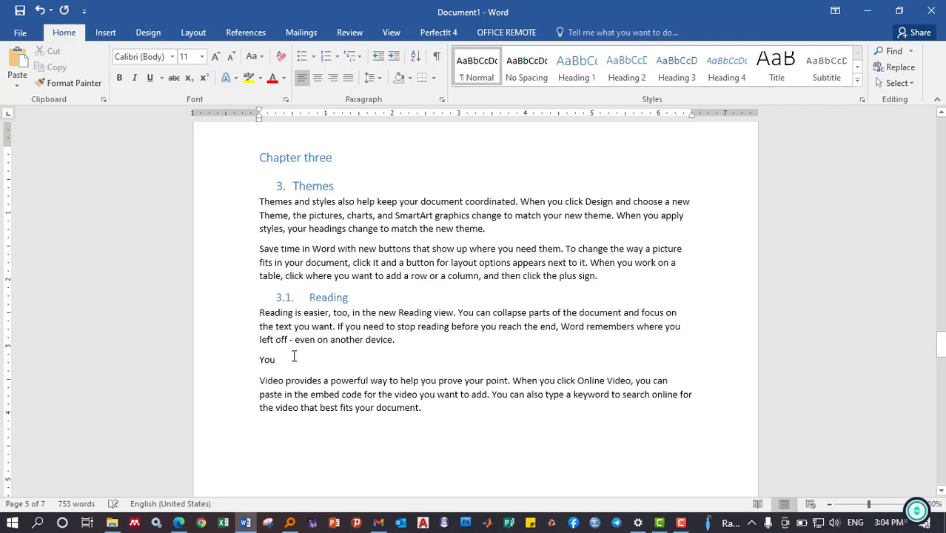
{"action": "left_click_drag", "start_coordinate": [292, 360], "coordinate": [259, 360]}
{"action": "left_click", "coordinate": [277, 359]}
{"action": "double_click", "coordinate": [272, 359]}
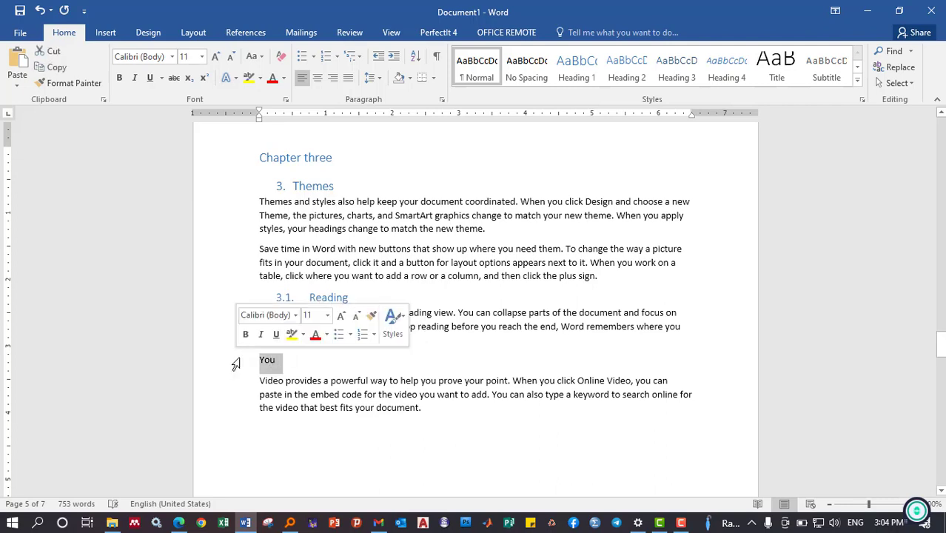
{"action": "left_click", "coordinate": [676, 68]}
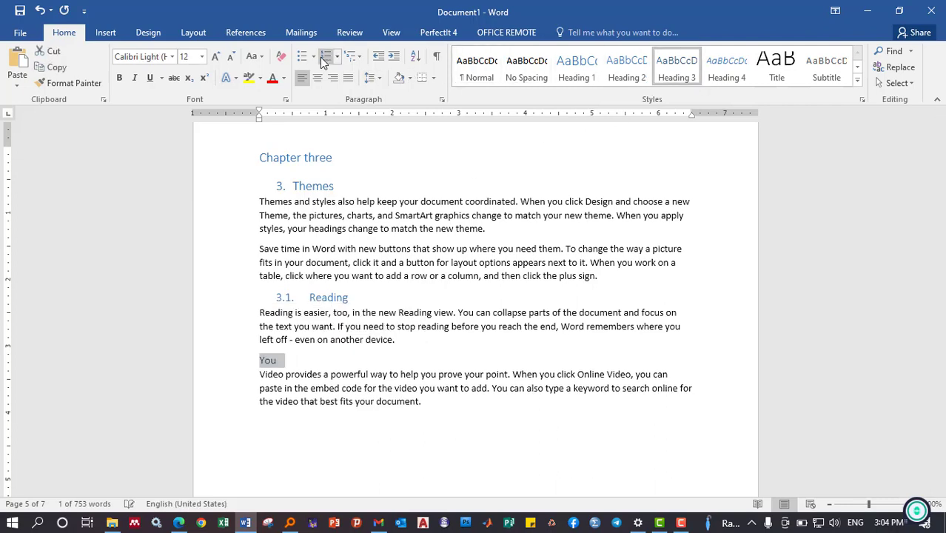
{"action": "left_click", "coordinate": [389, 339]}
{"action": "scroll", "coordinate": [396, 337], "scroll_direction": "down", "scroll_amount": 3}
{"action": "scroll", "coordinate": [396, 337], "scroll_direction": "down", "scroll_amount": 5}
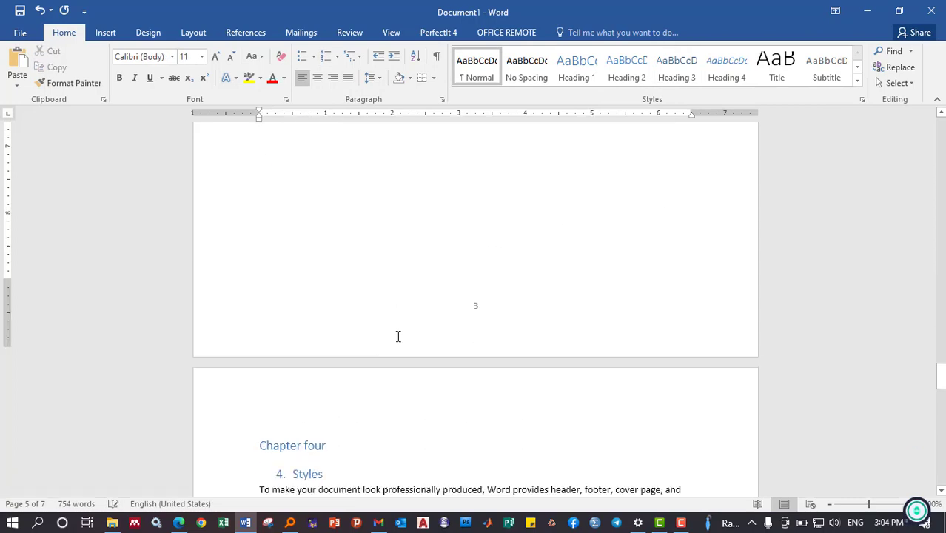
{"action": "scroll", "coordinate": [323, 316], "scroll_direction": "down", "scroll_amount": 4}
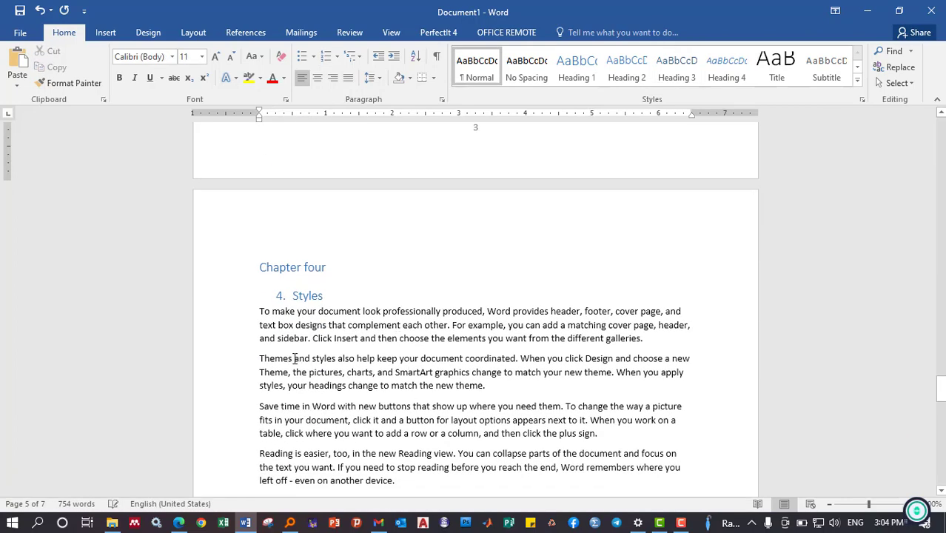
Copy 'Save' onto its own line above Themes as a Heading 2, numbered 4.1
{"action": "double_click", "coordinate": [260, 358]}
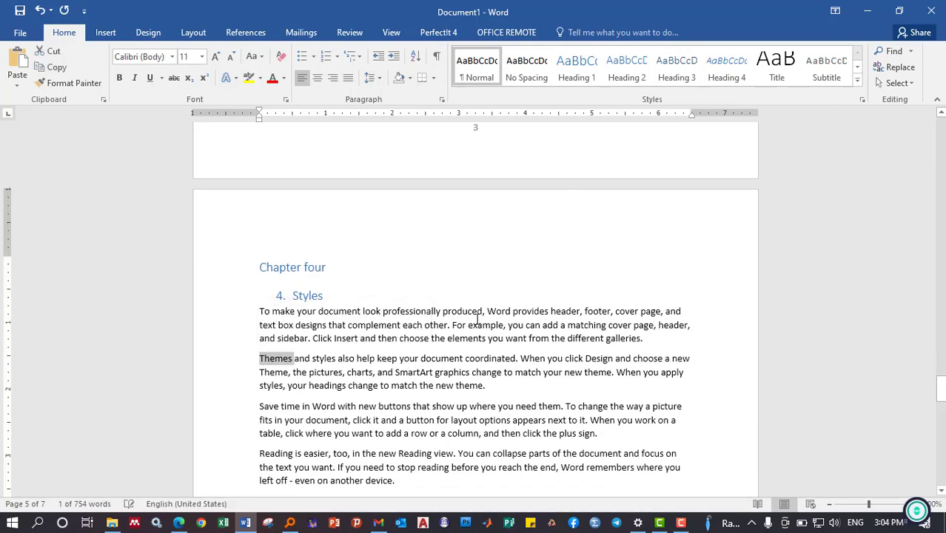
{"action": "left_click", "coordinate": [295, 359]}
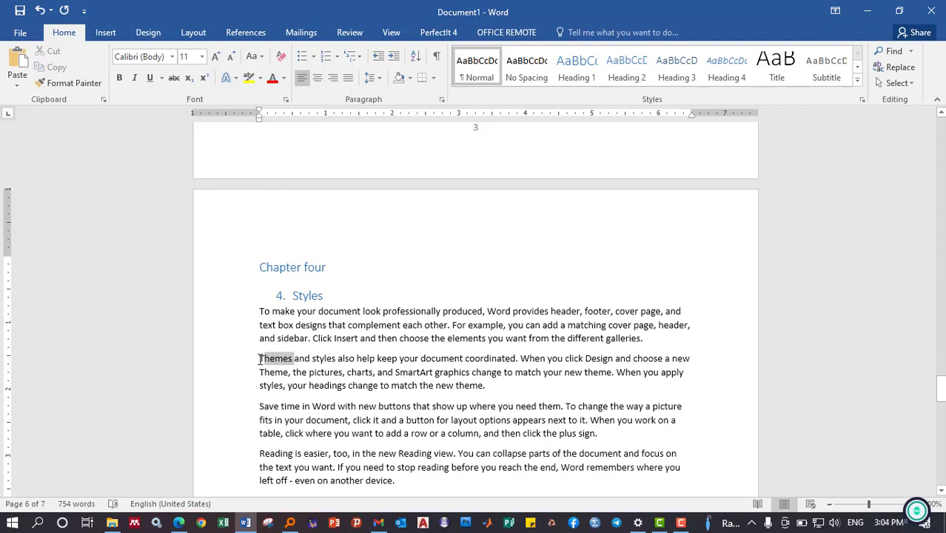
{"action": "double_click", "coordinate": [260, 359]}
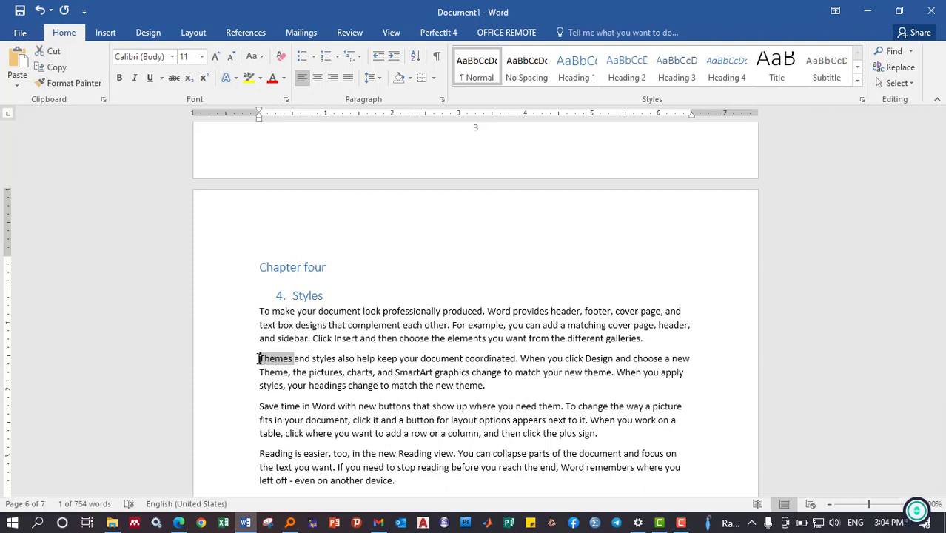
{"action": "left_click", "coordinate": [259, 359]}
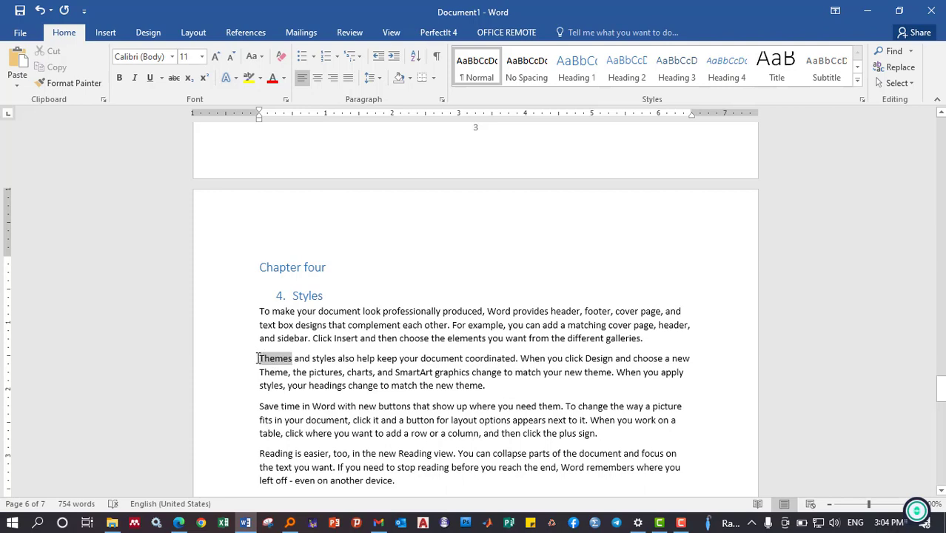
{"action": "left_click_drag", "start_coordinate": [260, 358], "coordinate": [273, 360]}
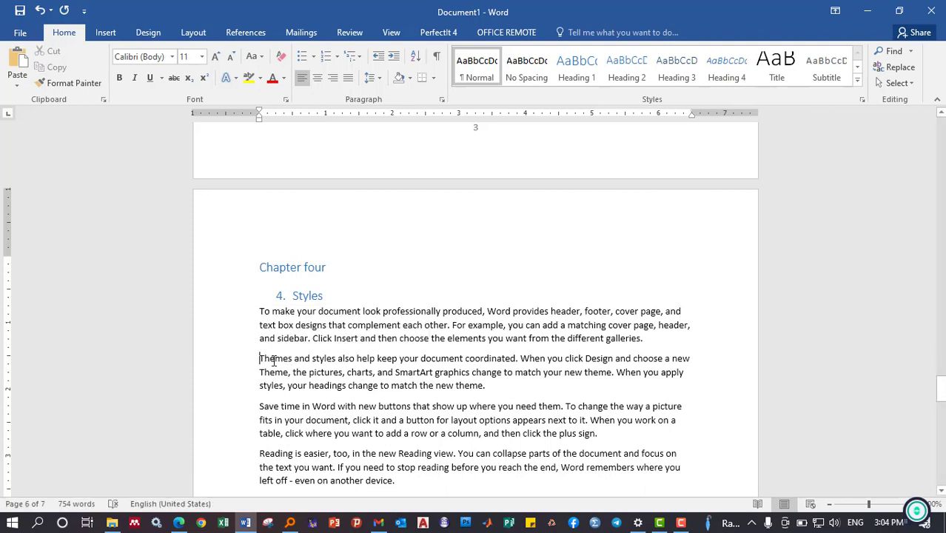
{"action": "double_click", "coordinate": [268, 407]}
{"action": "left_click_drag", "start_coordinate": [268, 406], "coordinate": [260, 358]}
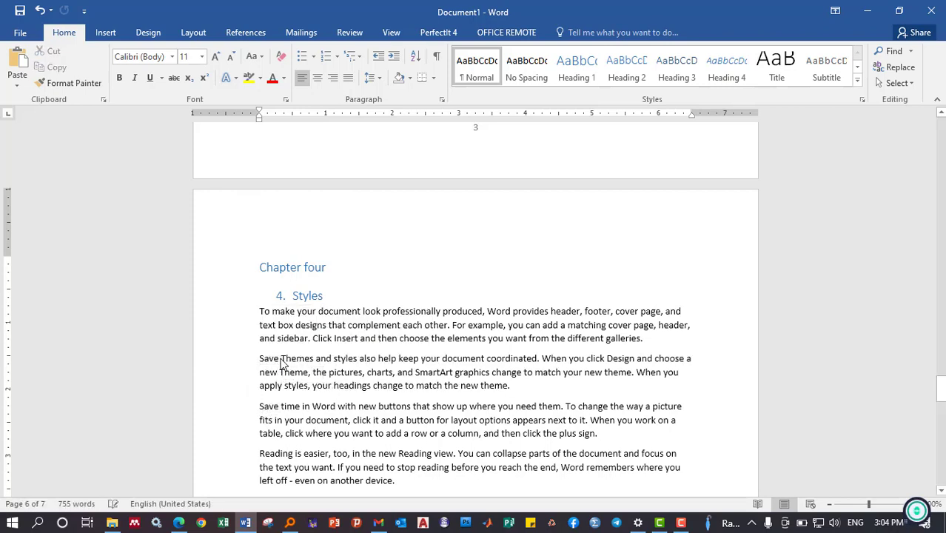
{"action": "key", "text": "Return"}
{"action": "double_click", "coordinate": [287, 362]}
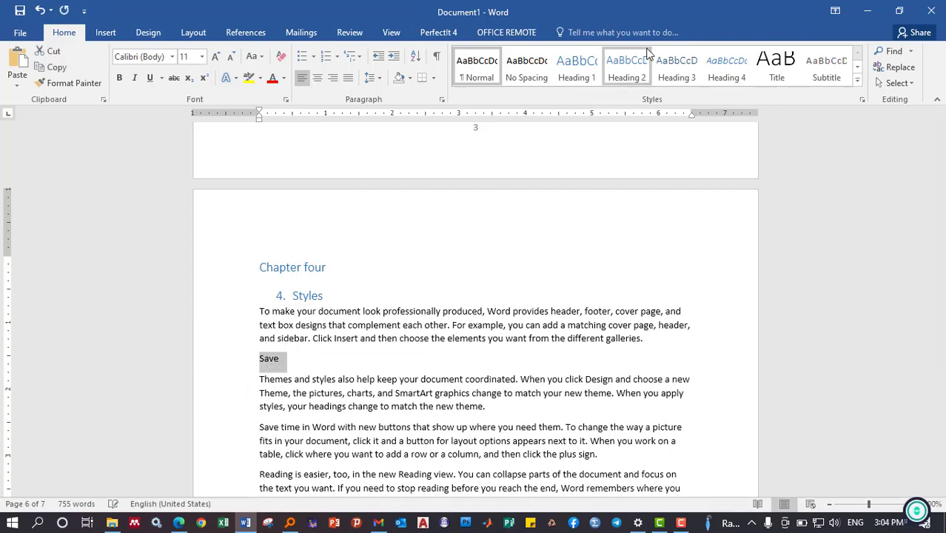
{"action": "left_click", "coordinate": [627, 67]}
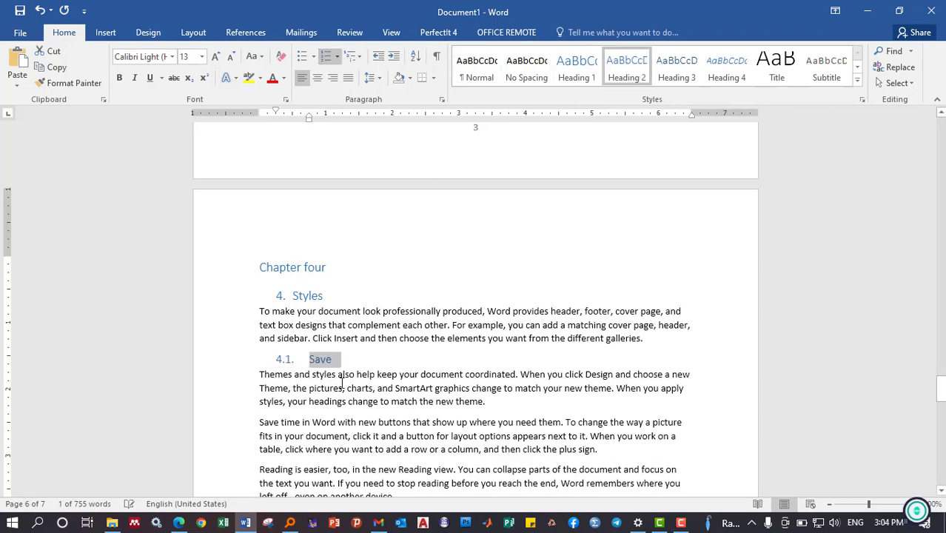
{"action": "left_click", "coordinate": [335, 361]}
{"action": "scroll", "coordinate": [310, 355], "scroll_direction": "down", "scroll_amount": 3}
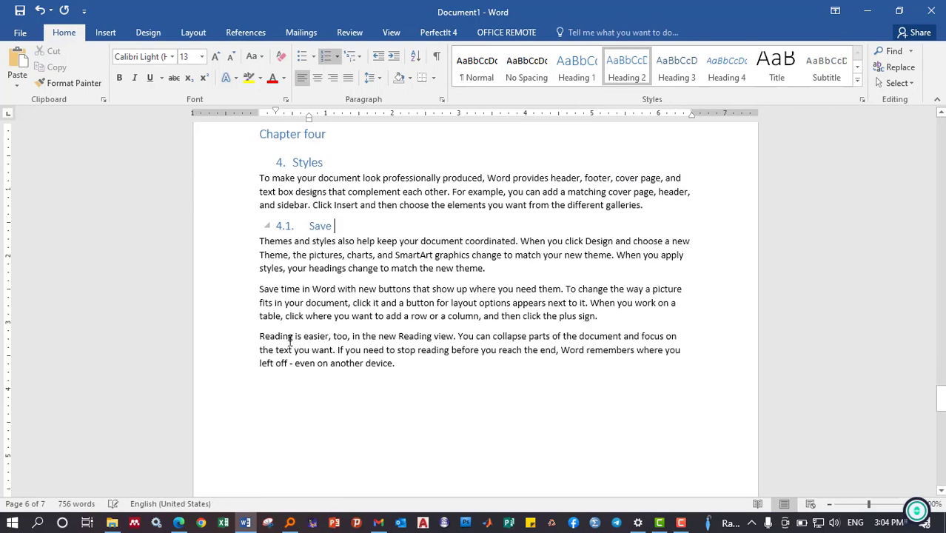
Paste 'Reading' onto its own line as a Heading 3, numbered 4.1.1
{"action": "left_click_drag", "start_coordinate": [295, 338], "coordinate": [261, 340]}
{"action": "key", "text": "ctrl+c"}
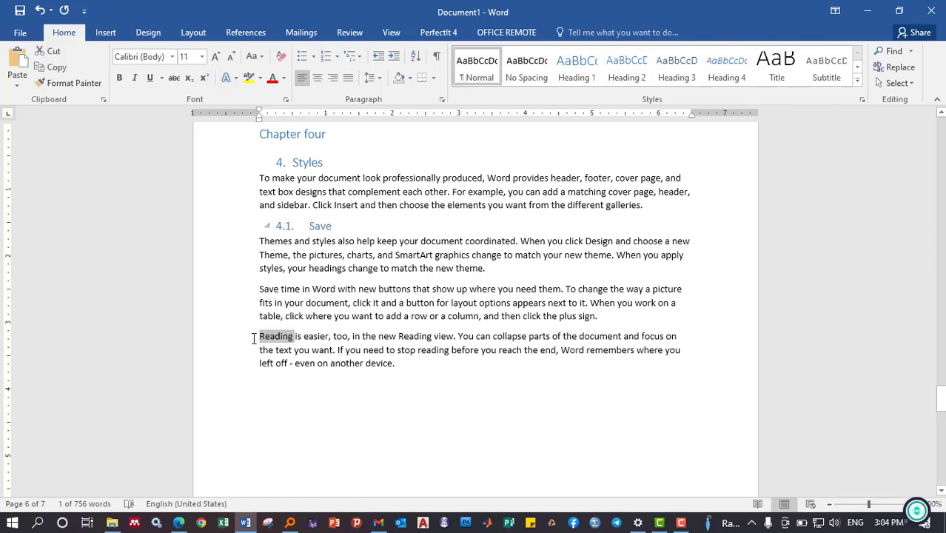
{"action": "left_click", "coordinate": [261, 341]}
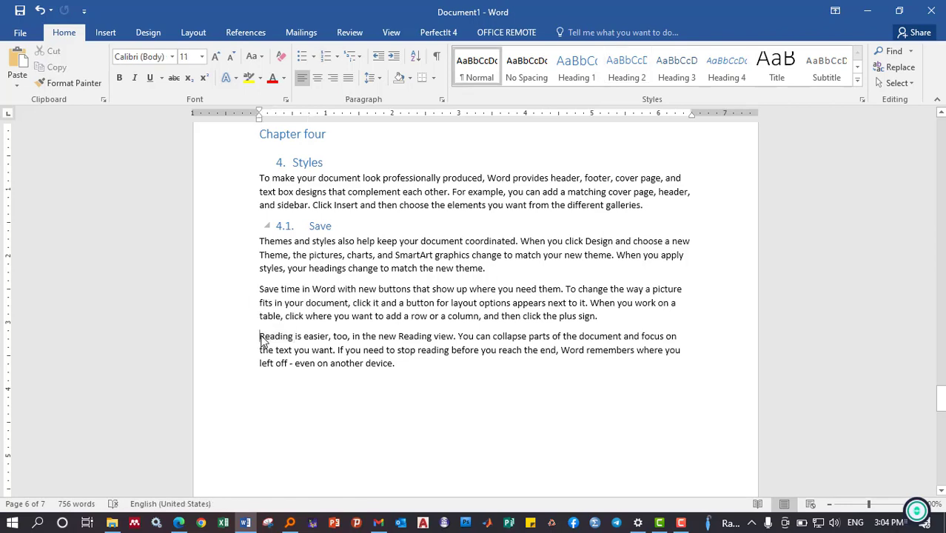
{"action": "key", "text": "ctrl+v"}
{"action": "key", "text": "Return"}
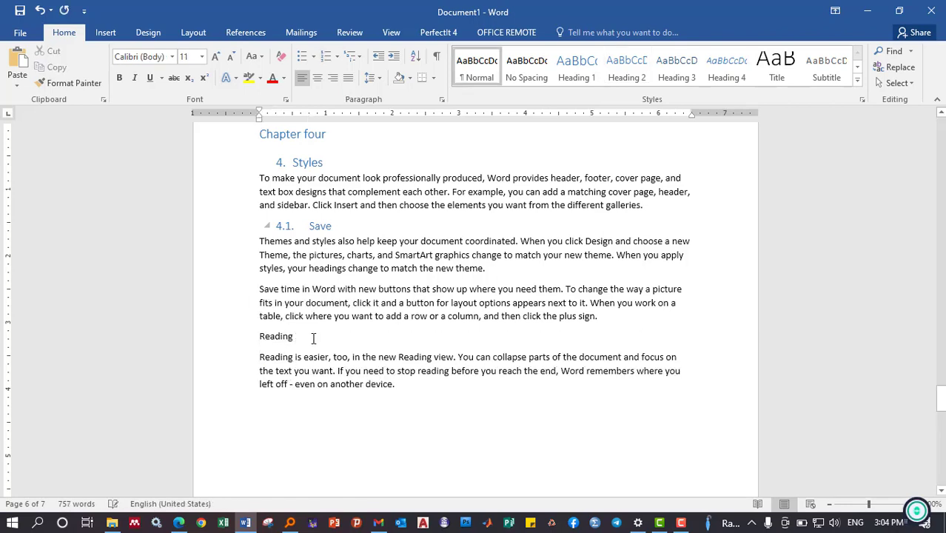
{"action": "left_click_drag", "start_coordinate": [311, 337], "coordinate": [258, 338]}
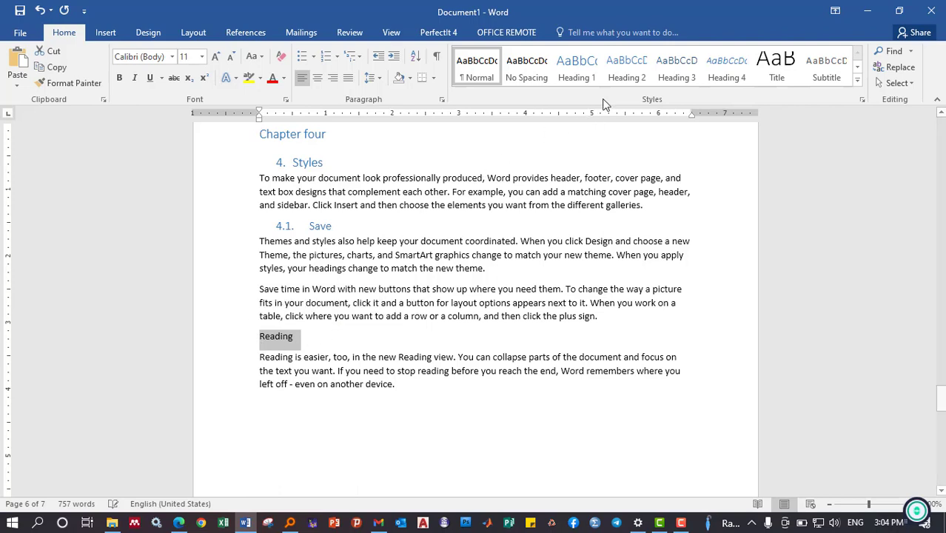
{"action": "left_click", "coordinate": [676, 68]}
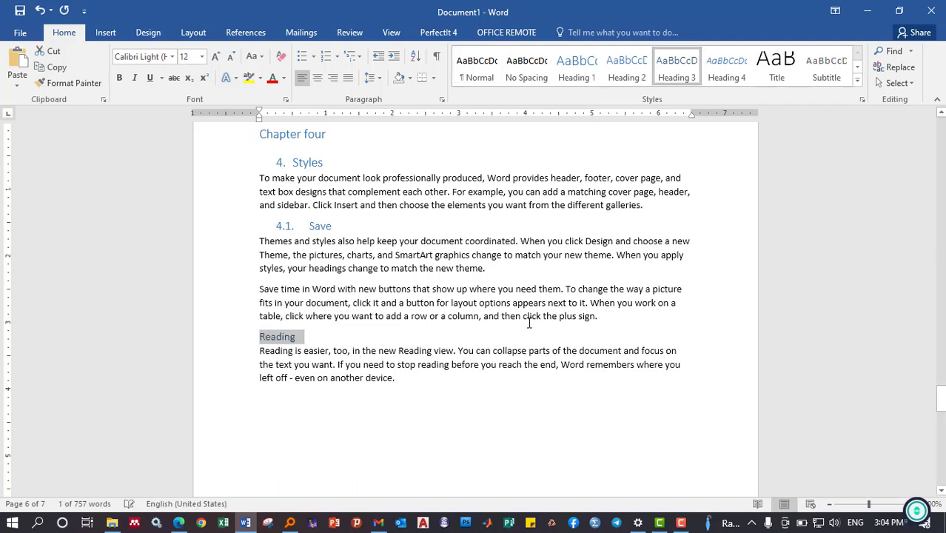
{"action": "left_click", "coordinate": [327, 57]}
{"action": "left_click", "coordinate": [362, 342]}
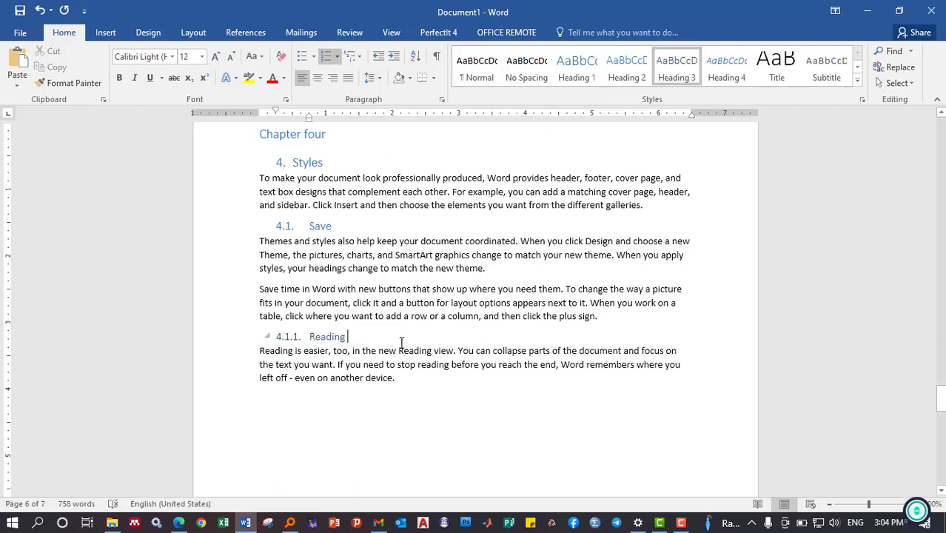
{"action": "scroll", "coordinate": [421, 355], "scroll_direction": "up", "scroll_amount": 1}
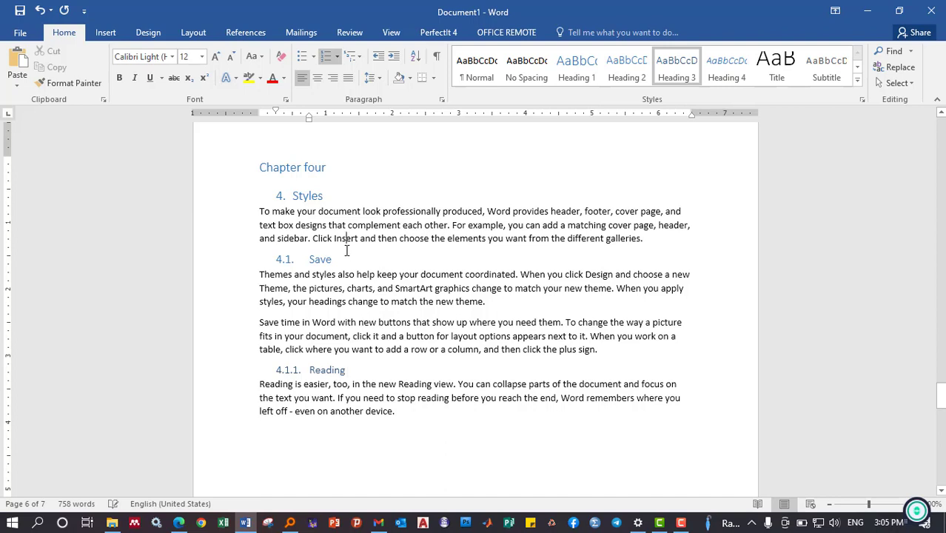
Change the font of the whole document to Times New Roman
{"action": "left_click", "coordinate": [405, 412]}
{"action": "key", "text": "ctrl+a"}
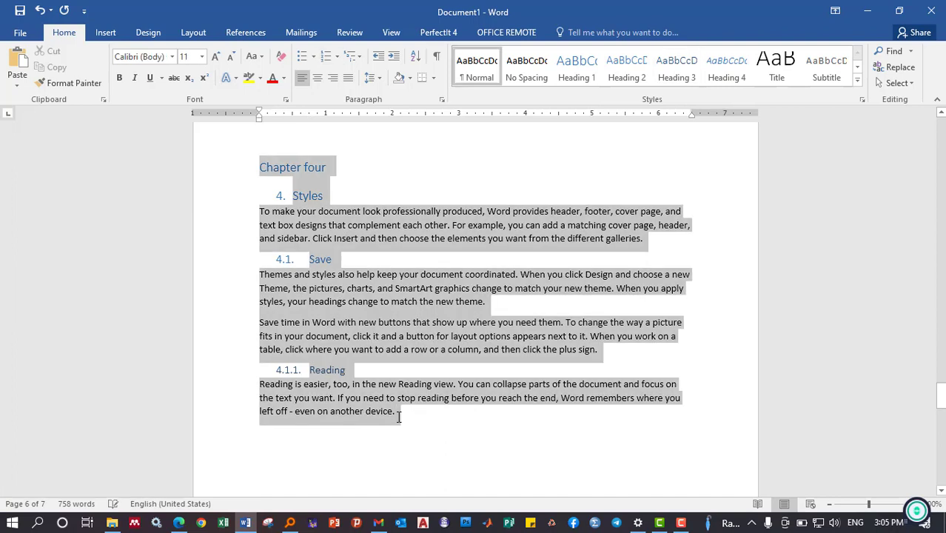
{"action": "left_click", "coordinate": [171, 57]}
{"action": "left_click", "coordinate": [170, 132]}
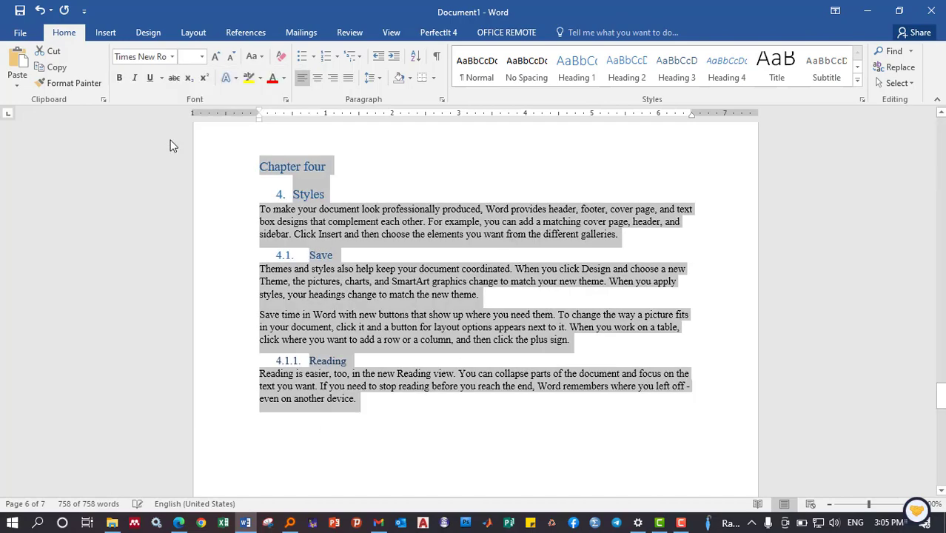
{"action": "left_click", "coordinate": [370, 254]}
Add an empty line after the 1.1 Document paragraph in Chapter one
{"action": "scroll", "coordinate": [433, 233], "scroll_direction": "up", "scroll_amount": 10}
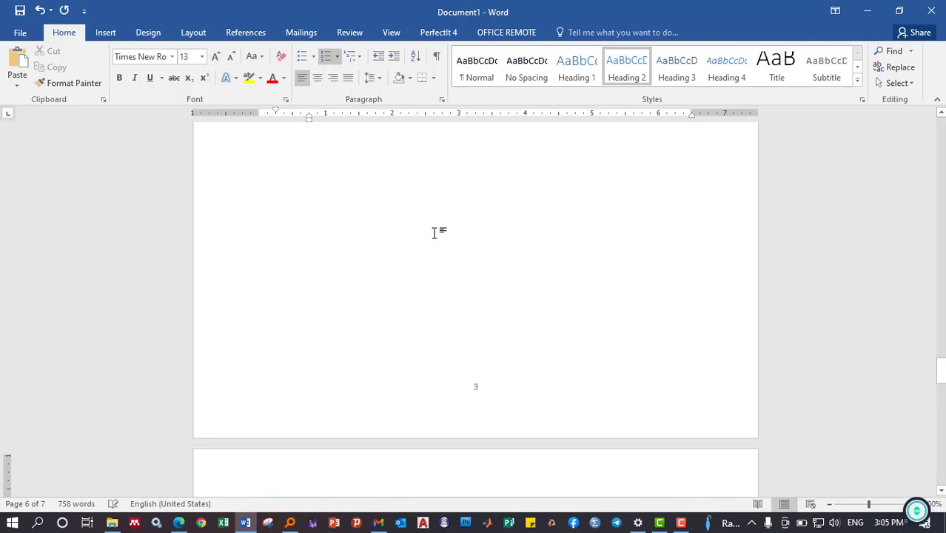
{"action": "scroll", "coordinate": [435, 233], "scroll_direction": "up", "scroll_amount": 5}
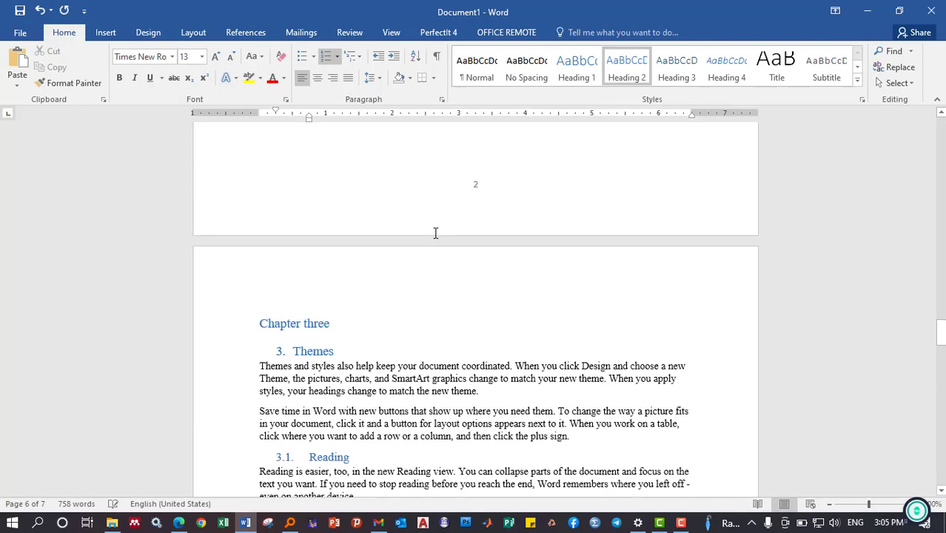
{"action": "left_click", "coordinate": [408, 382]}
{"action": "scroll", "coordinate": [399, 355], "scroll_direction": "down", "scroll_amount": 12}
{"action": "scroll", "coordinate": [407, 348], "scroll_direction": "up", "scroll_amount": 5}
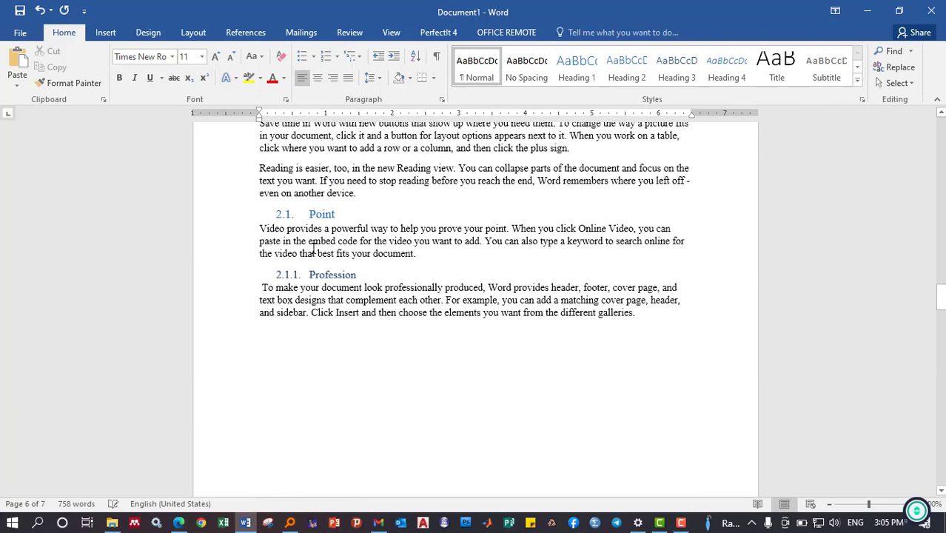
{"action": "scroll", "coordinate": [442, 234], "scroll_direction": "up", "scroll_amount": 4}
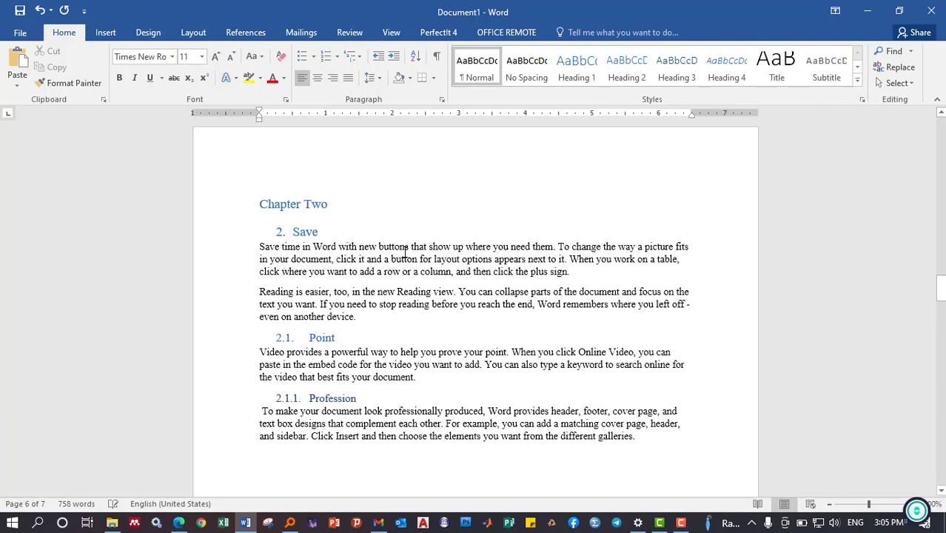
{"action": "scroll", "coordinate": [407, 296], "scroll_direction": "up", "scroll_amount": 3}
{"action": "left_click", "coordinate": [361, 345]}
{"action": "scroll", "coordinate": [415, 333], "scroll_direction": "up", "scroll_amount": 10}
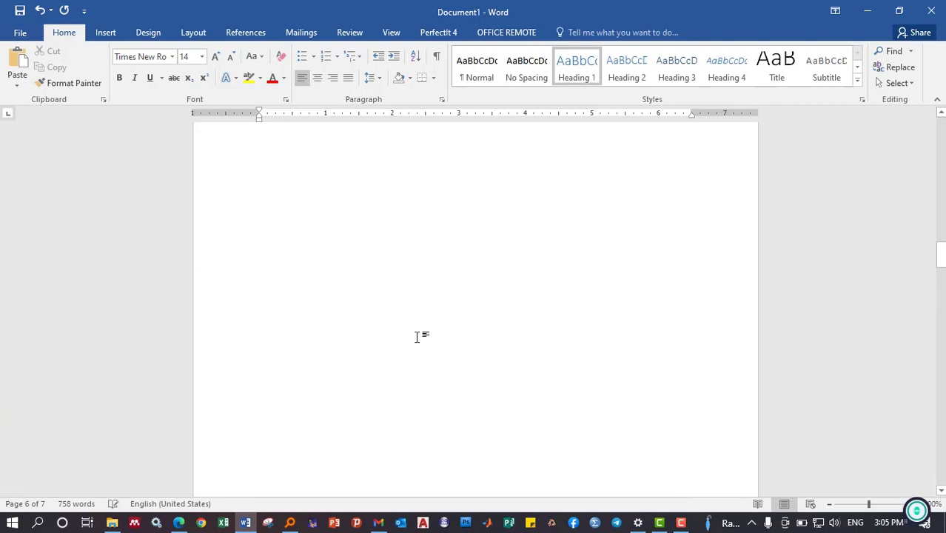
{"action": "scroll", "coordinate": [415, 305], "scroll_direction": "up", "scroll_amount": 2}
{"action": "left_click", "coordinate": [397, 292]}
{"action": "scroll", "coordinate": [432, 337], "scroll_direction": "down", "scroll_amount": 3}
{"action": "scroll", "coordinate": [425, 318], "scroll_direction": "down", "scroll_amount": 2}
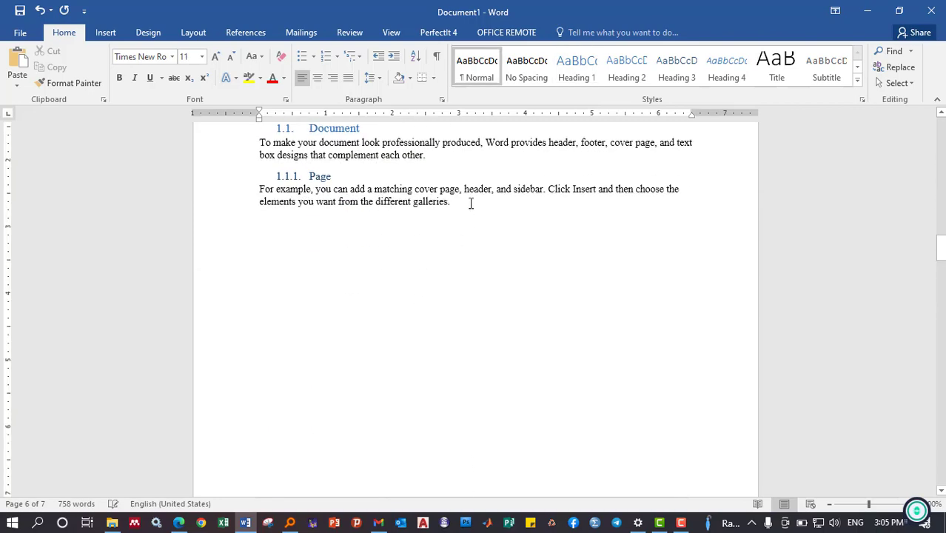
{"action": "key", "text": "Return"}
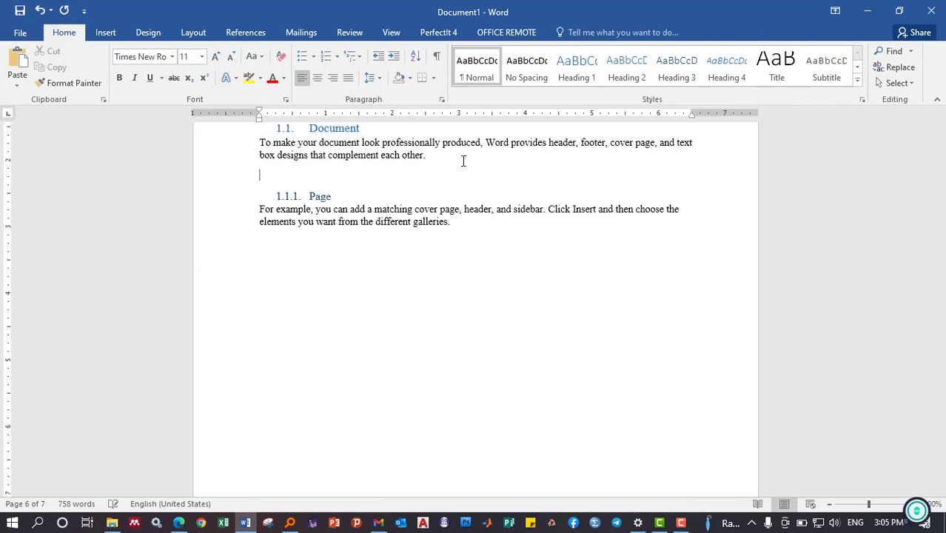
{"action": "scroll", "coordinate": [451, 155], "scroll_direction": "up", "scroll_amount": 4}
Insert the circuit diagram picture 5020134_f496.jpg
{"action": "left_click", "coordinate": [105, 34]}
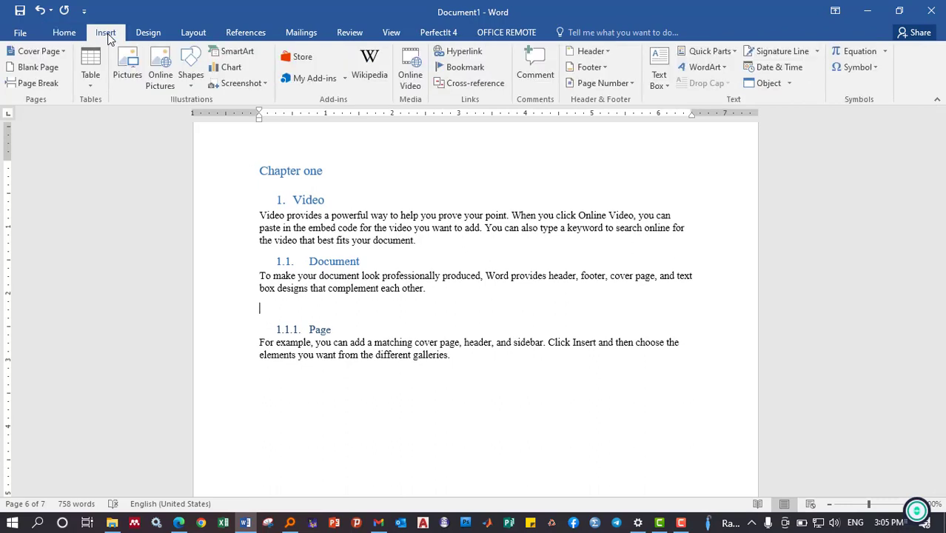
{"action": "left_click", "coordinate": [134, 65]}
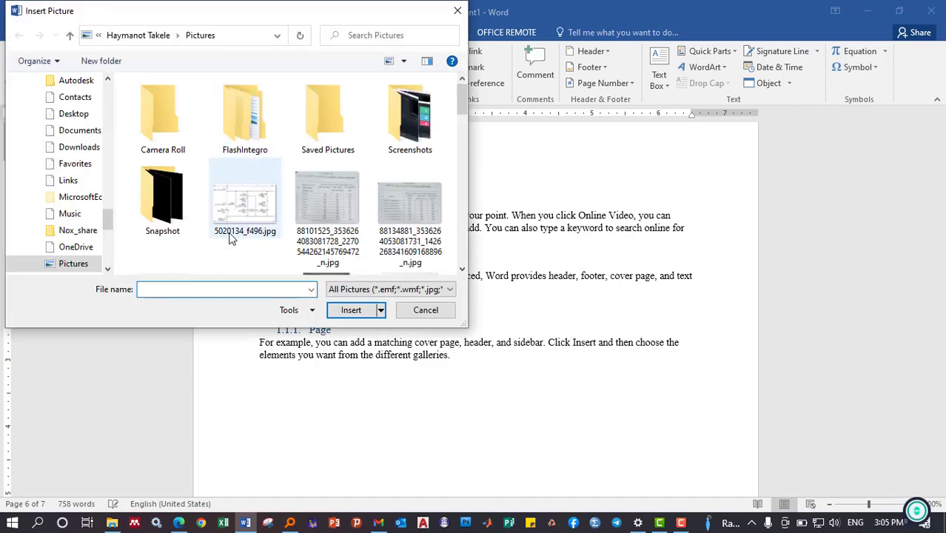
{"action": "left_click", "coordinate": [245, 201]}
{"action": "left_click", "coordinate": [345, 311]}
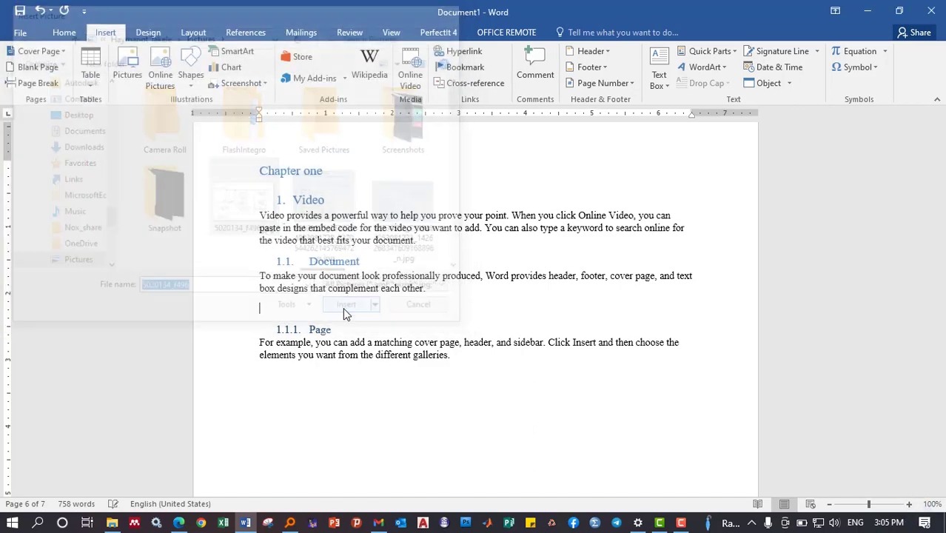
Add an empty line after 'device.' and insert the scanned table photo there
{"action": "scroll", "coordinate": [355, 311], "scroll_direction": "down", "scroll_amount": 3}
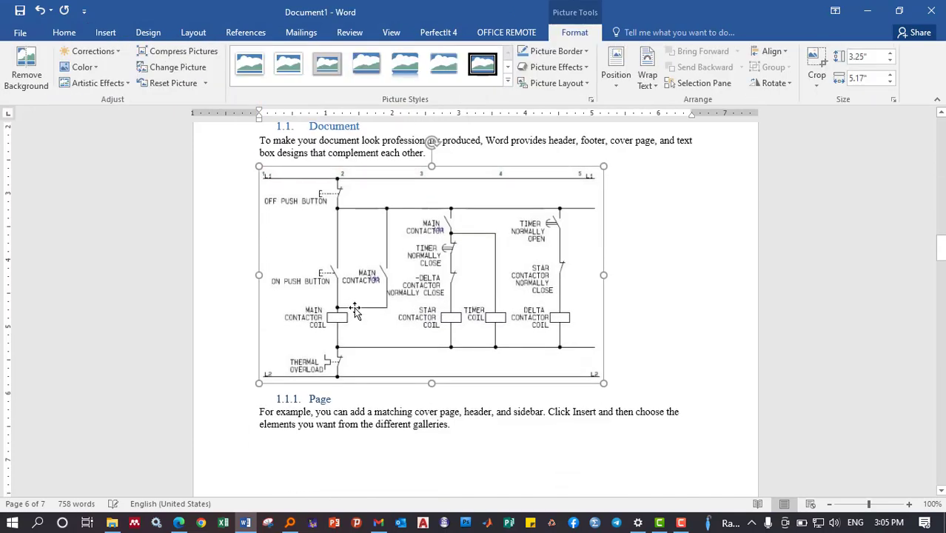
{"action": "scroll", "coordinate": [354, 311], "scroll_direction": "down", "scroll_amount": 4}
{"action": "scroll", "coordinate": [355, 307], "scroll_direction": "down", "scroll_amount": 9}
{"action": "scroll", "coordinate": [354, 222], "scroll_direction": "down", "scroll_amount": 3}
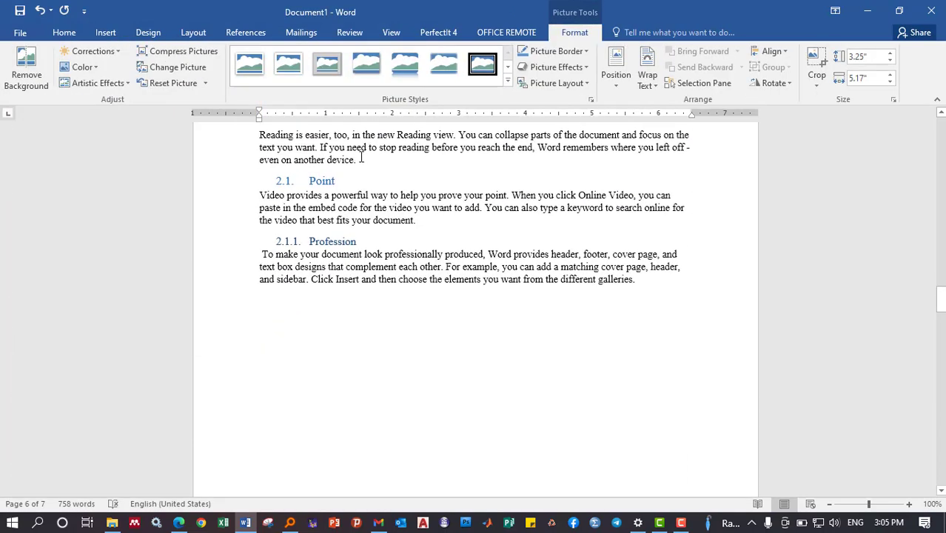
{"action": "left_click", "coordinate": [362, 158]}
{"action": "key", "text": "Return"}
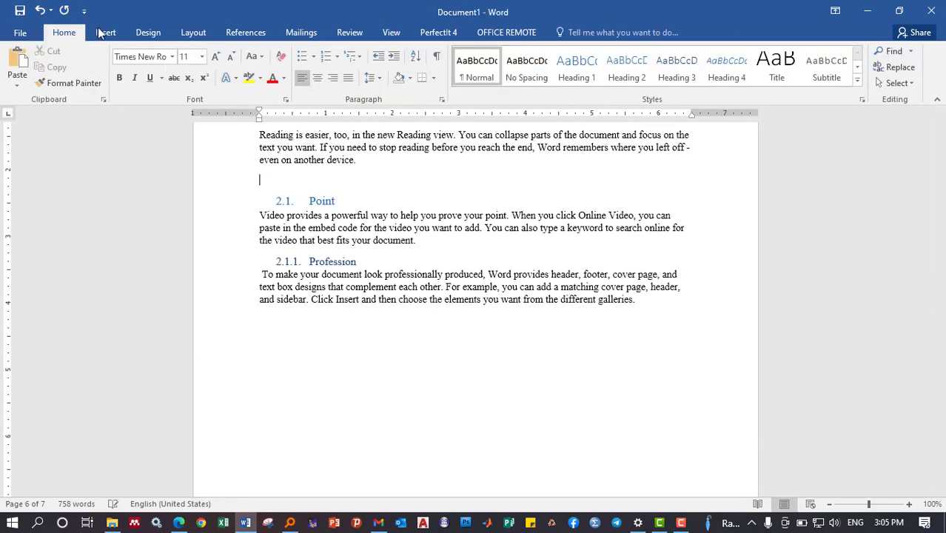
{"action": "left_click", "coordinate": [104, 32]}
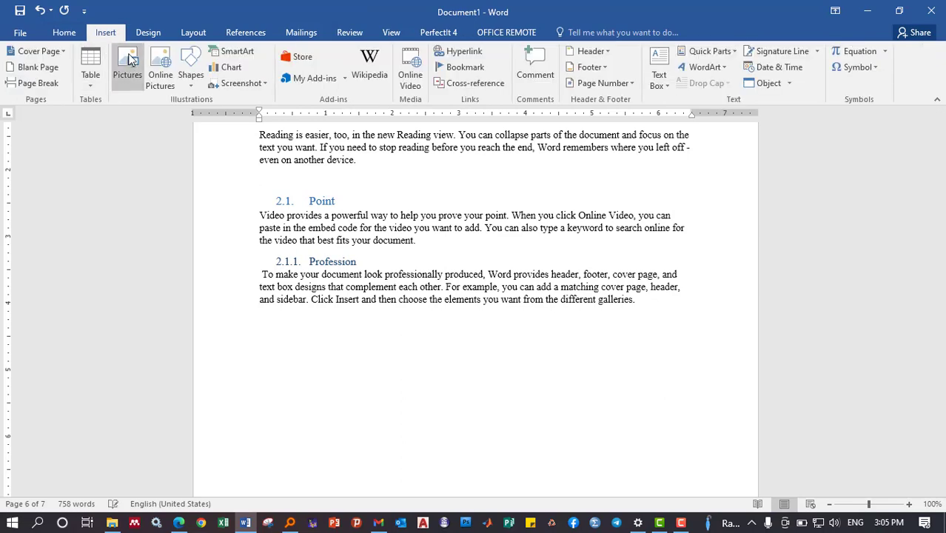
{"action": "left_click", "coordinate": [127, 61]}
{"action": "left_click", "coordinate": [340, 208]}
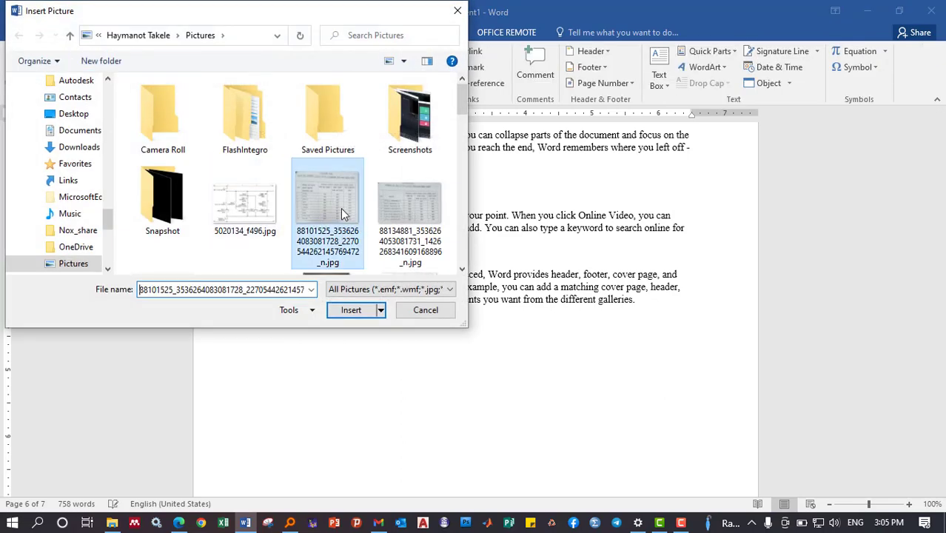
{"action": "left_click", "coordinate": [364, 309]}
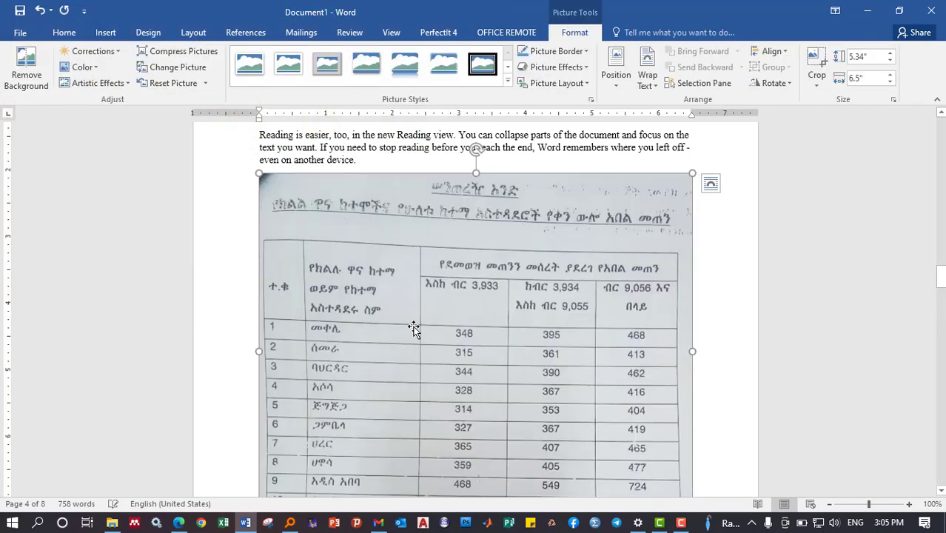
Insert the giz.PNG picture below the Profession paragraph
{"action": "scroll", "coordinate": [414, 325], "scroll_direction": "down", "scroll_amount": 4}
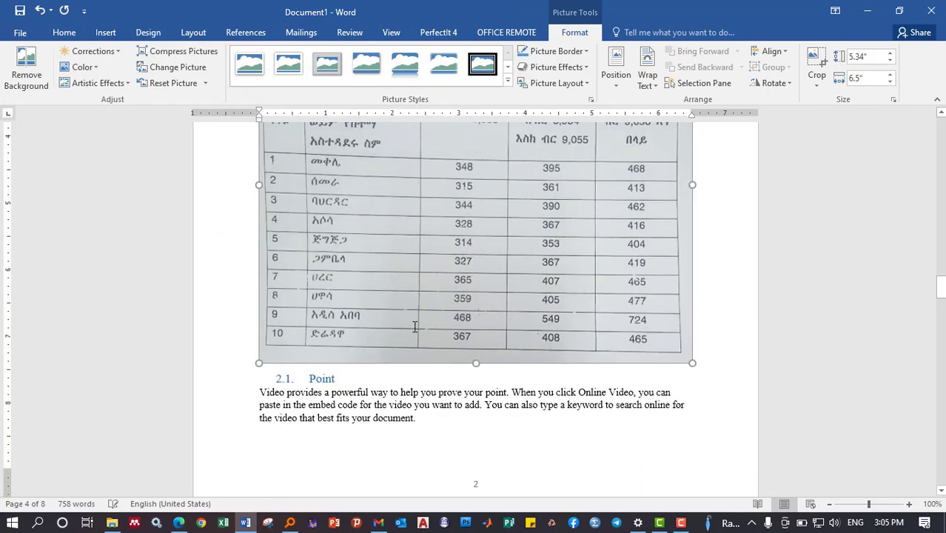
{"action": "scroll", "coordinate": [415, 323], "scroll_direction": "down", "scroll_amount": 5}
{"action": "scroll", "coordinate": [411, 318], "scroll_direction": "down", "scroll_amount": 5}
{"action": "left_click", "coordinate": [663, 299]}
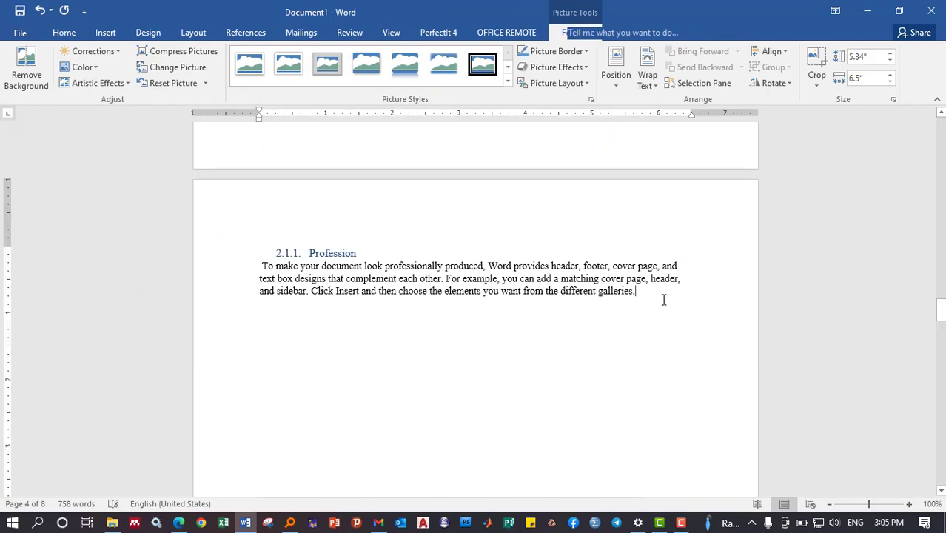
{"action": "left_click", "coordinate": [108, 32]}
{"action": "left_click", "coordinate": [137, 59]}
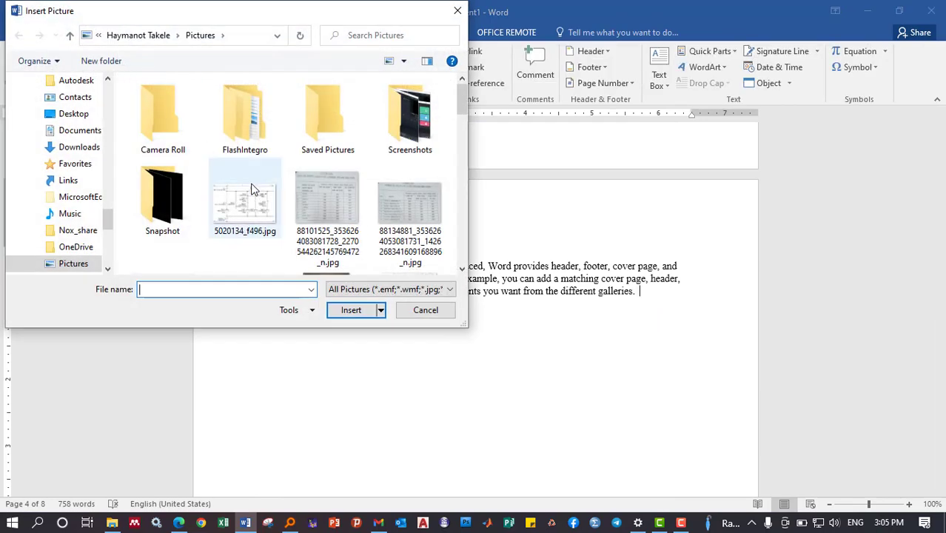
{"action": "scroll", "coordinate": [318, 211], "scroll_direction": "down", "scroll_amount": 3}
{"action": "left_click", "coordinate": [327, 164]}
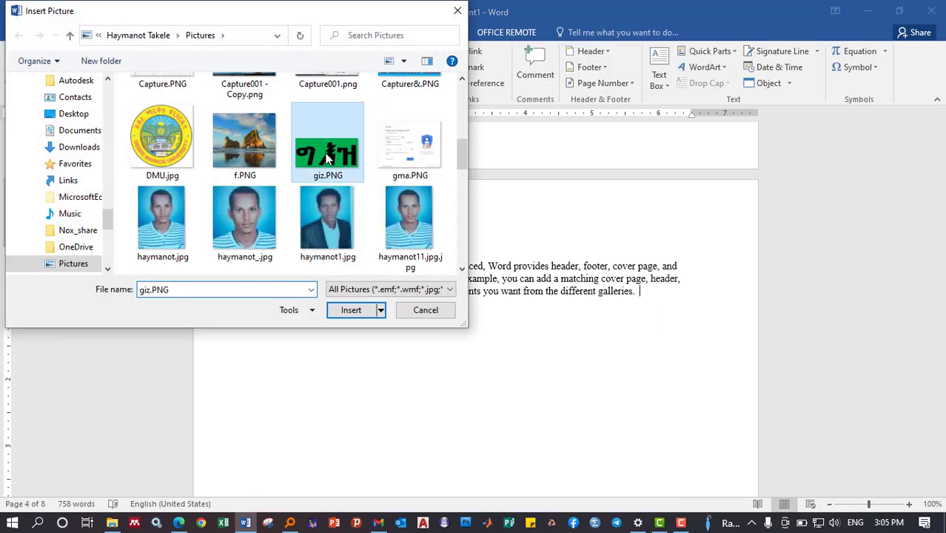
{"action": "left_click", "coordinate": [370, 310]}
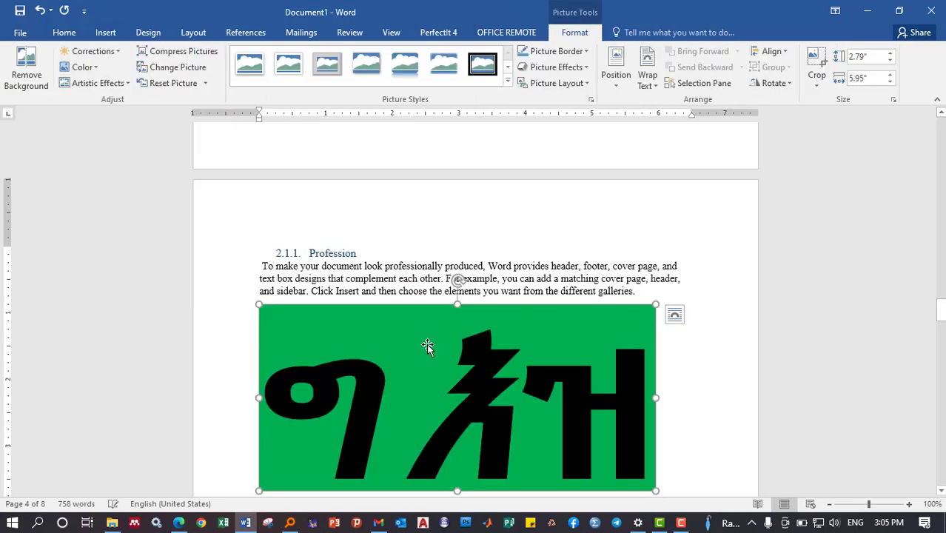
Insert the f.PNG landscape picture on the empty line under Themes
{"action": "scroll", "coordinate": [422, 342], "scroll_direction": "down", "scroll_amount": 10}
{"action": "scroll", "coordinate": [420, 341], "scroll_direction": "down", "scroll_amount": 3}
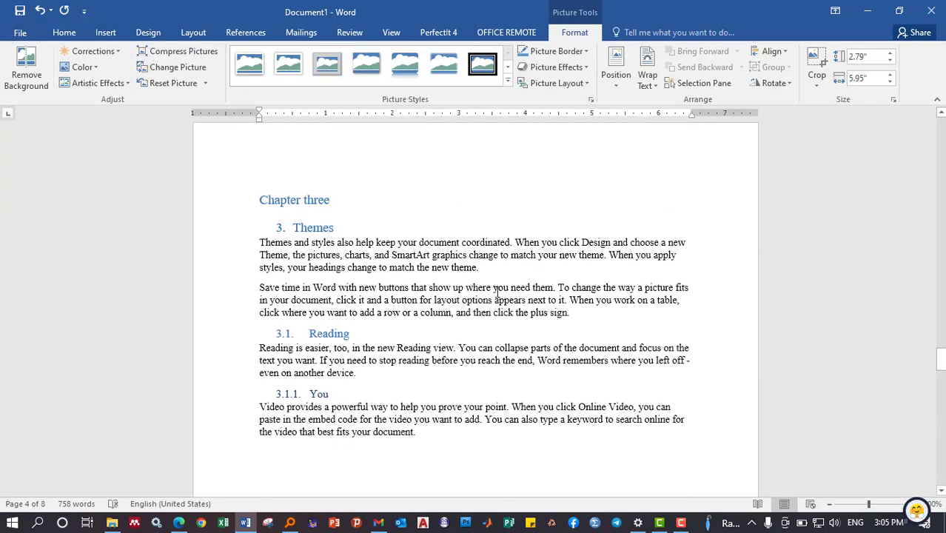
{"action": "left_click", "coordinate": [506, 279]}
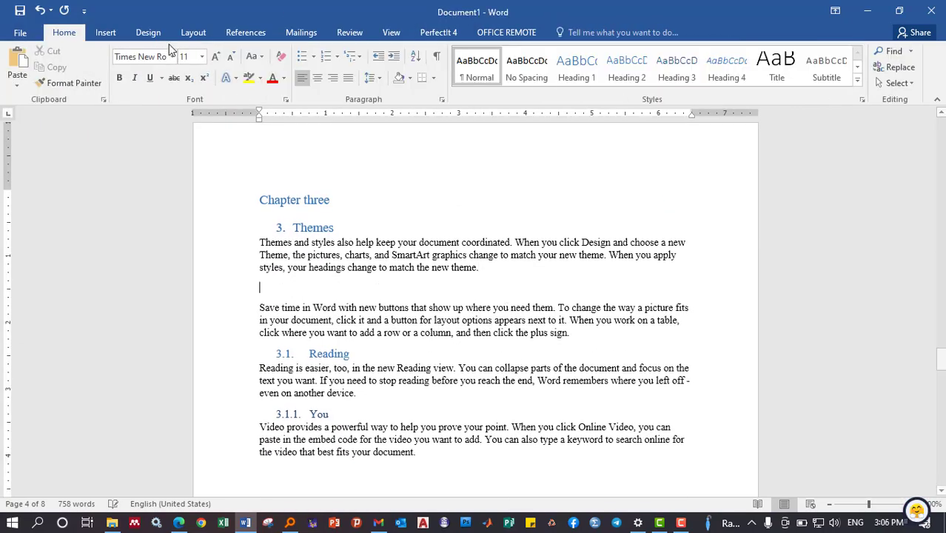
{"action": "left_click", "coordinate": [105, 32]}
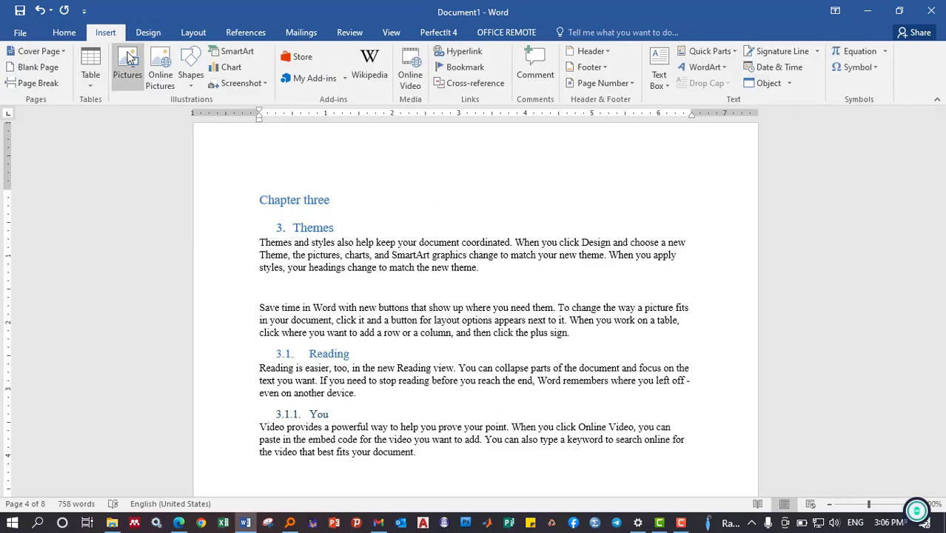
{"action": "left_click", "coordinate": [127, 67]}
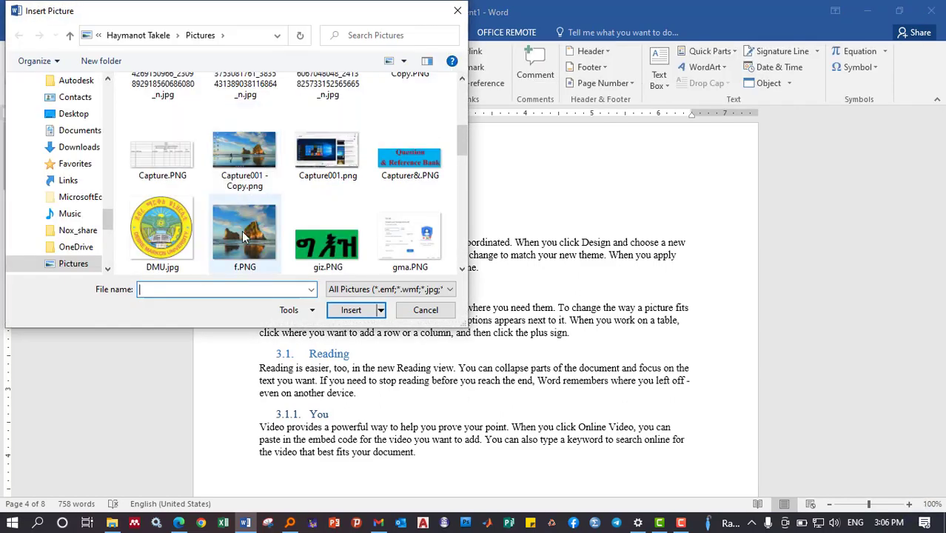
{"action": "left_click", "coordinate": [244, 235]}
{"action": "left_click", "coordinate": [344, 309]}
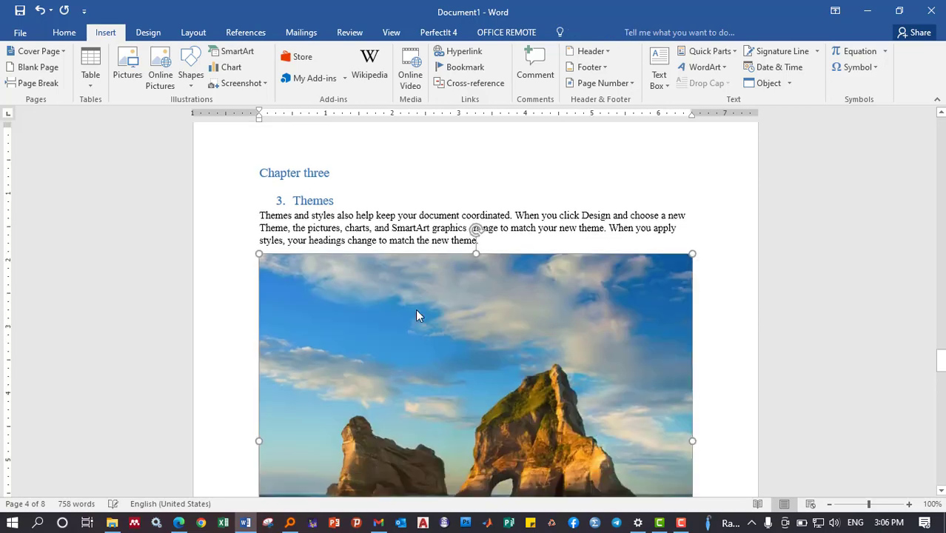
Insert the Question & Reference Bank banner picture below the Reading paragraph
{"action": "scroll", "coordinate": [415, 309], "scroll_direction": "down", "scroll_amount": 10}
{"action": "scroll", "coordinate": [388, 264], "scroll_direction": "down", "scroll_amount": 3}
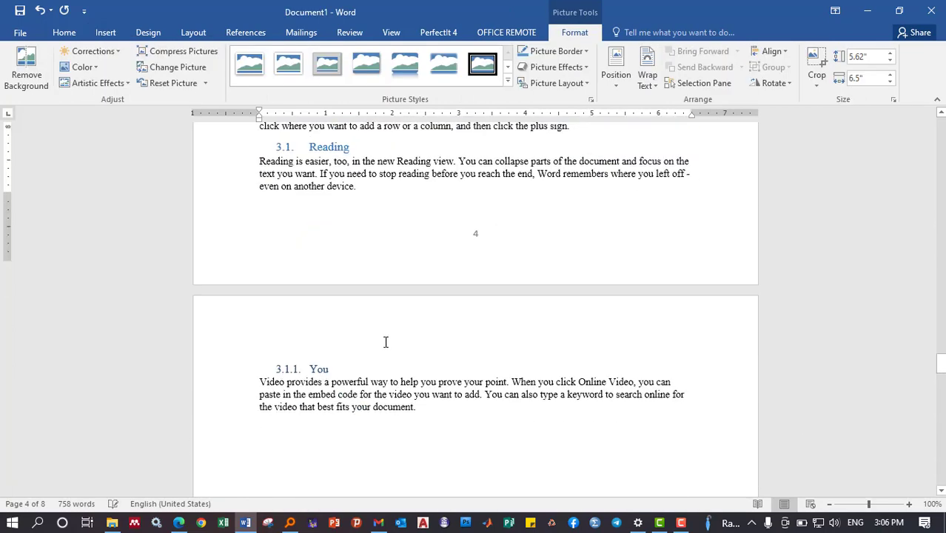
{"action": "left_click", "coordinate": [384, 170]}
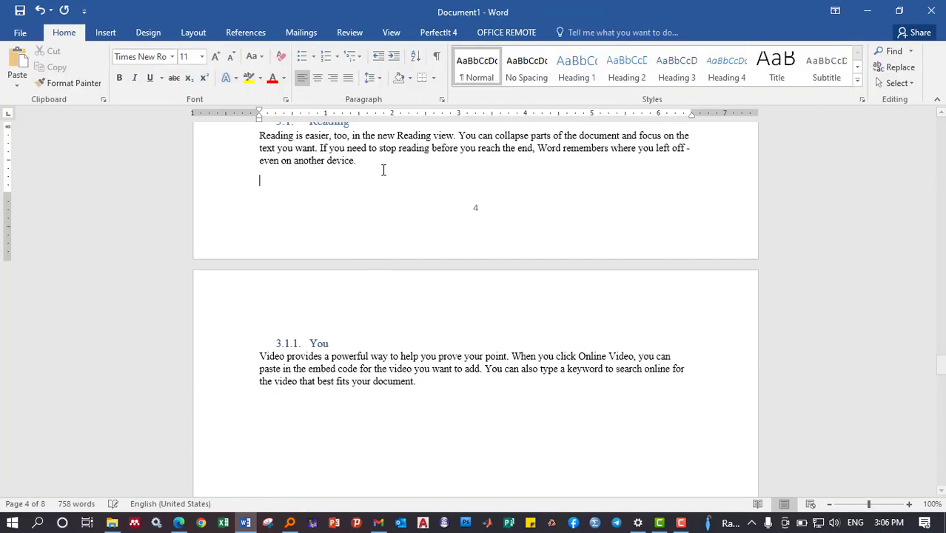
{"action": "left_click", "coordinate": [106, 32]}
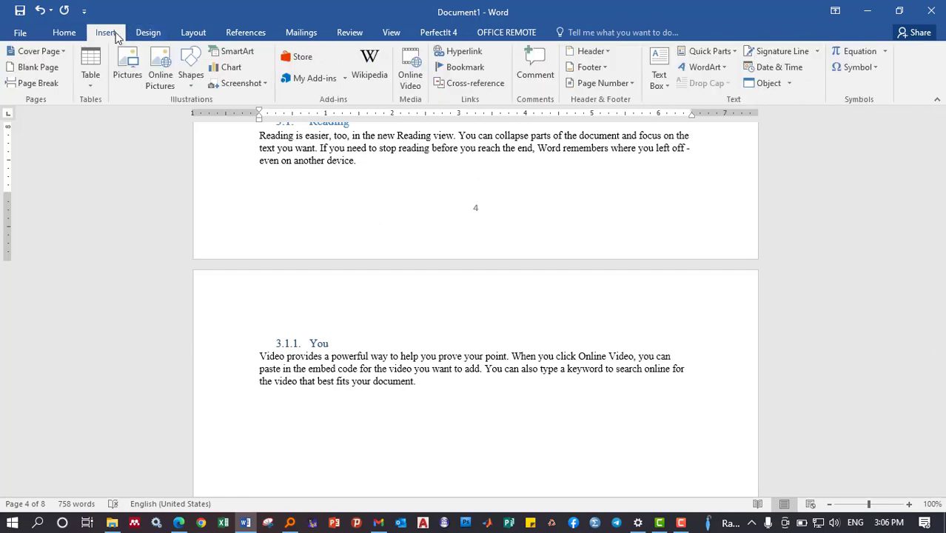
{"action": "left_click", "coordinate": [129, 68]}
{"action": "scroll", "coordinate": [266, 203], "scroll_direction": "down", "scroll_amount": 3}
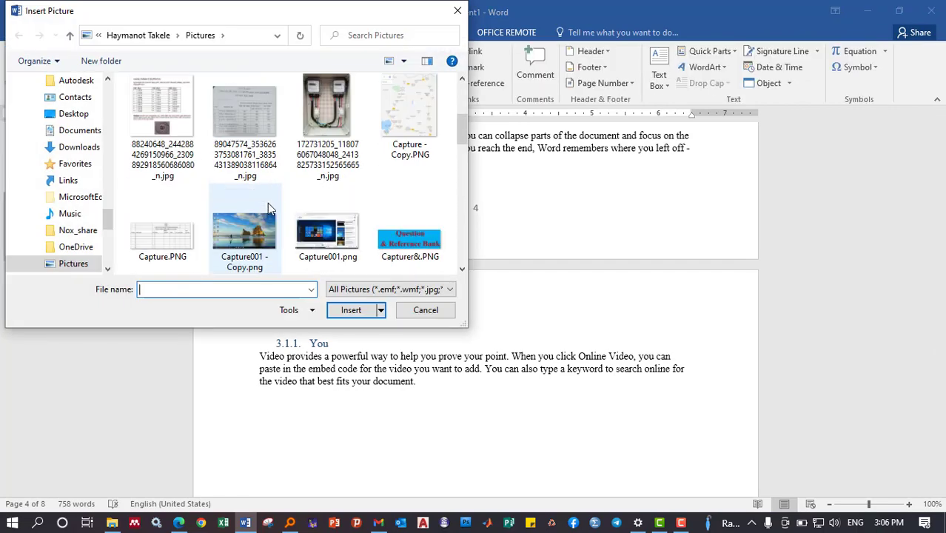
{"action": "left_click", "coordinate": [421, 255]}
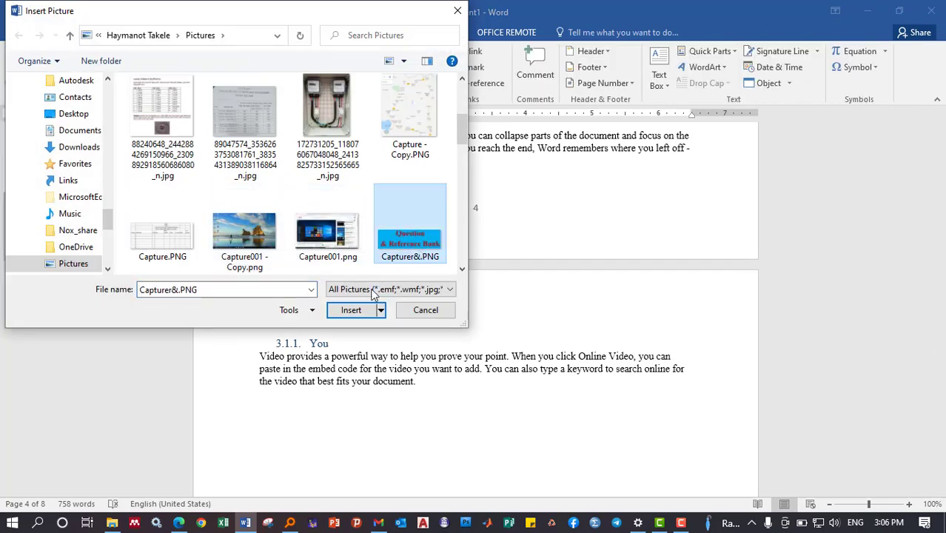
{"action": "left_click", "coordinate": [363, 309]}
{"action": "scroll", "coordinate": [438, 304], "scroll_direction": "down", "scroll_amount": 4}
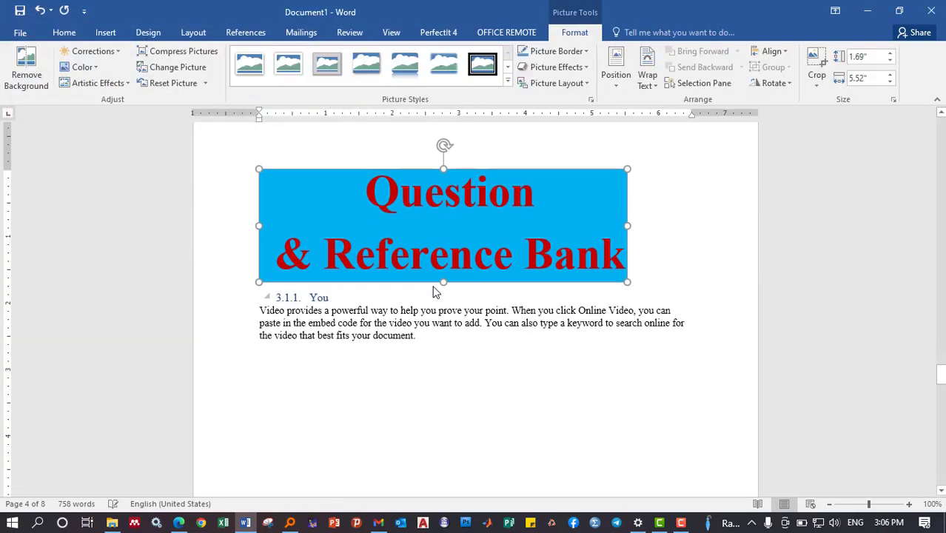
{"action": "left_click", "coordinate": [391, 294]}
Add a new paragraph after 'galleries.' and insert the DMU.jpg logo there
{"action": "scroll", "coordinate": [370, 296], "scroll_direction": "down", "scroll_amount": 15}
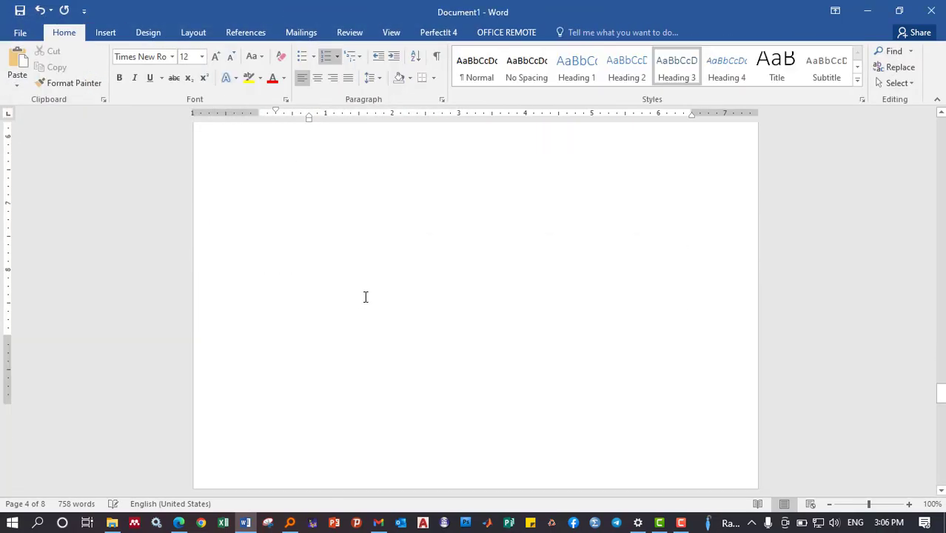
{"action": "scroll", "coordinate": [377, 296], "scroll_direction": "down", "scroll_amount": 5}
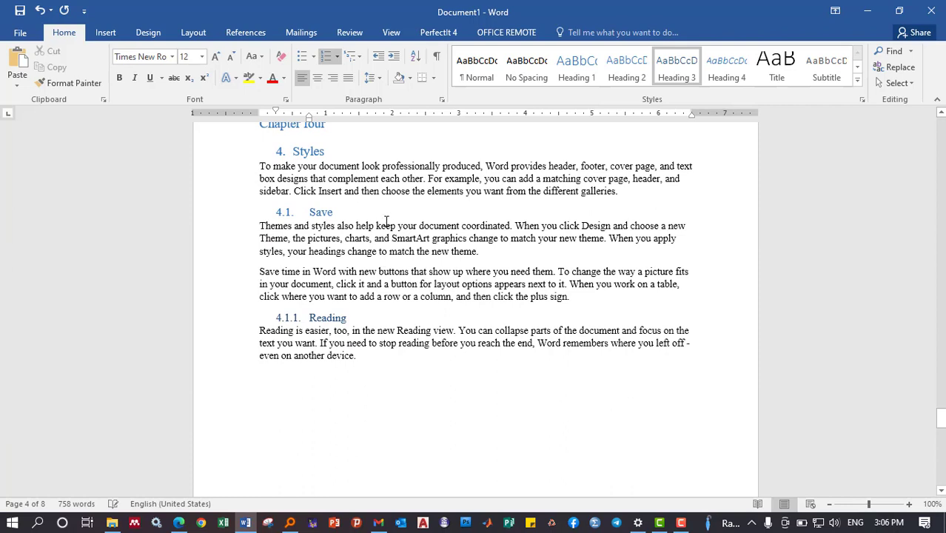
{"action": "left_click", "coordinate": [384, 219]}
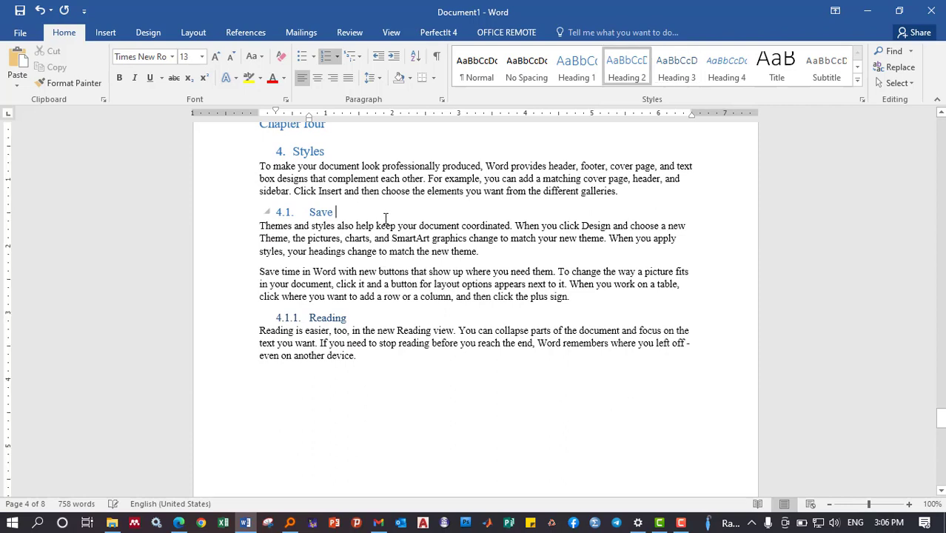
{"action": "left_click", "coordinate": [620, 190]}
{"action": "key", "text": "Return"}
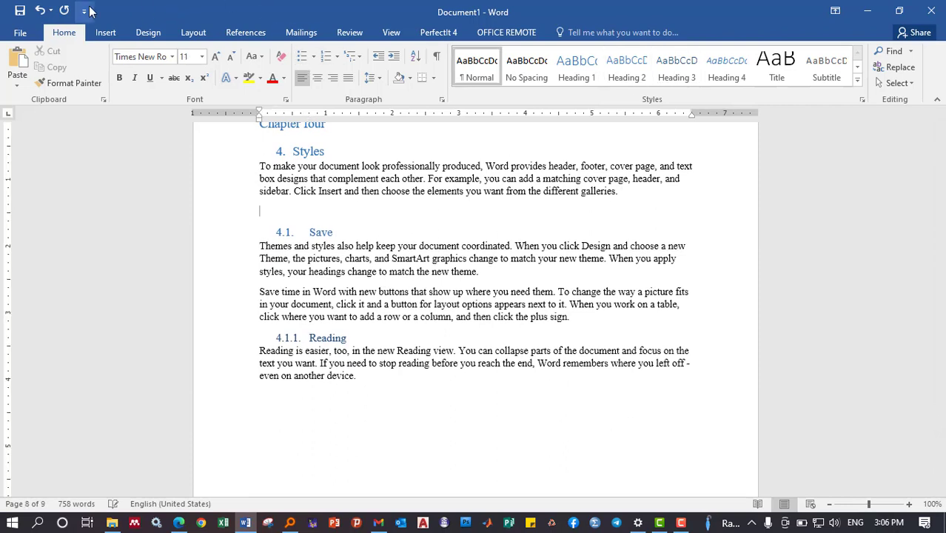
{"action": "left_click", "coordinate": [105, 33]}
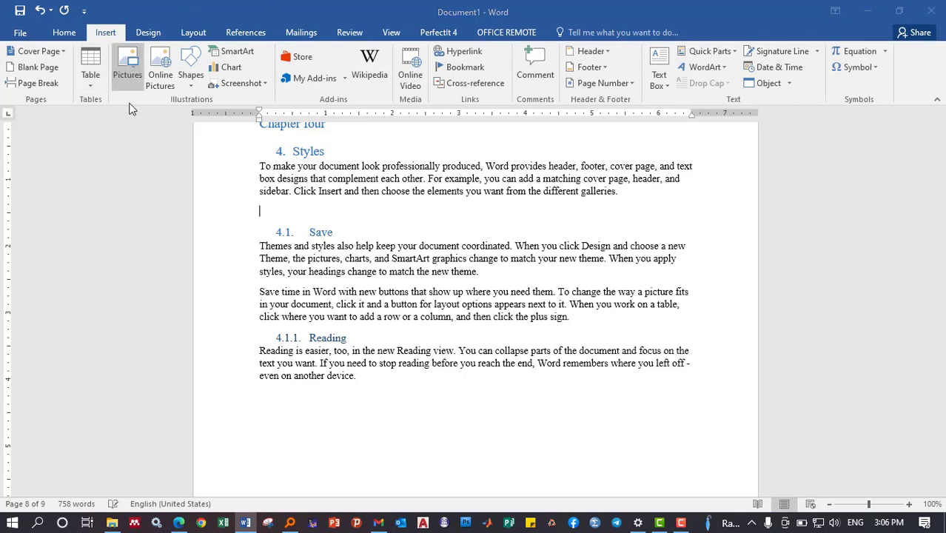
{"action": "left_click", "coordinate": [127, 74]}
{"action": "scroll", "coordinate": [222, 191], "scroll_direction": "down", "scroll_amount": 5}
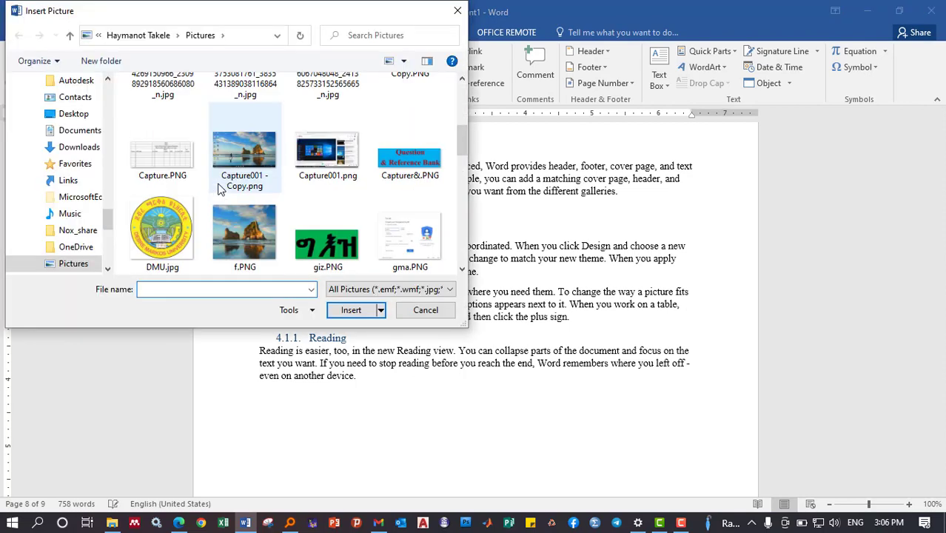
{"action": "left_click", "coordinate": [161, 232]}
{"action": "left_click", "coordinate": [341, 310]}
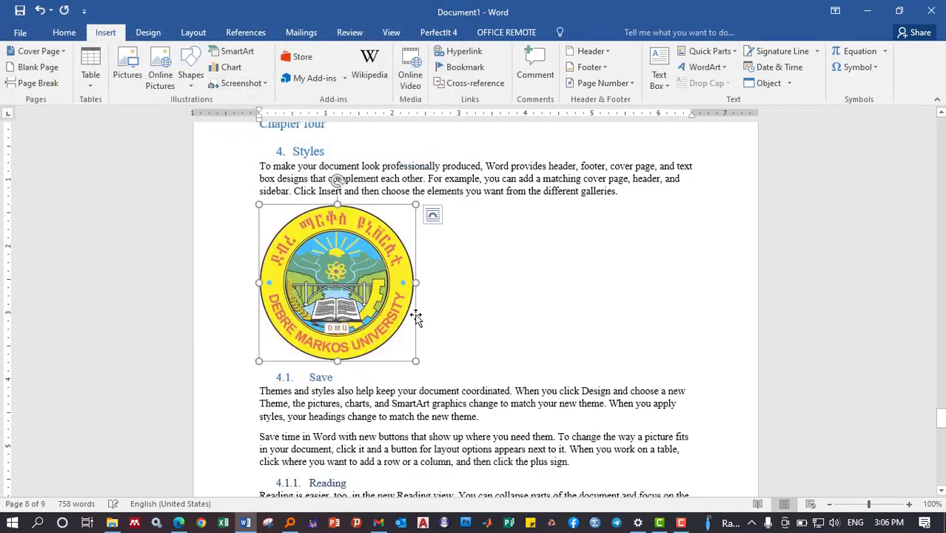
{"action": "left_click", "coordinate": [518, 315]}
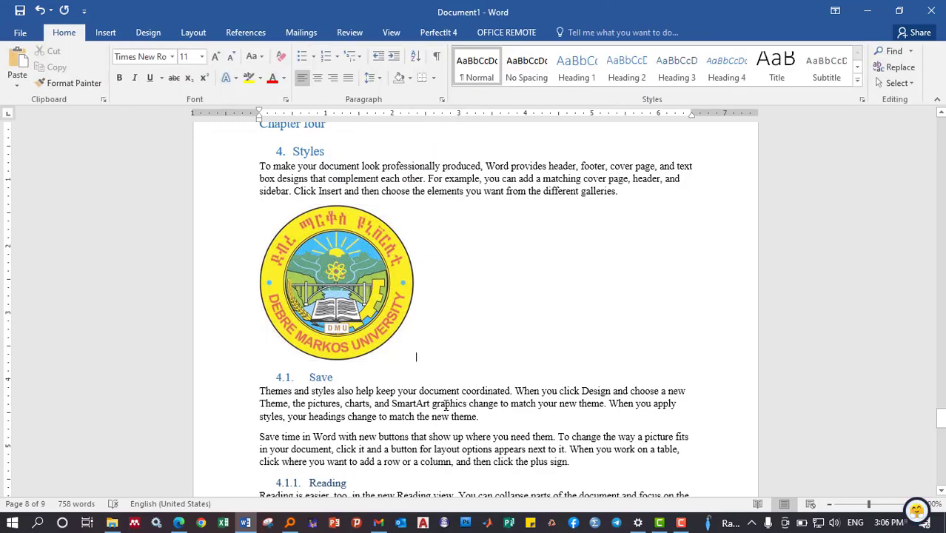
Replace the Amharic table picture above 2.1 with the latex-difficulty.png chart
{"action": "scroll", "coordinate": [488, 296], "scroll_direction": "up", "scroll_amount": 2}
{"action": "scroll", "coordinate": [488, 296], "scroll_direction": "up", "scroll_amount": 5}
{"action": "scroll", "coordinate": [488, 296], "scroll_direction": "up", "scroll_amount": 5}
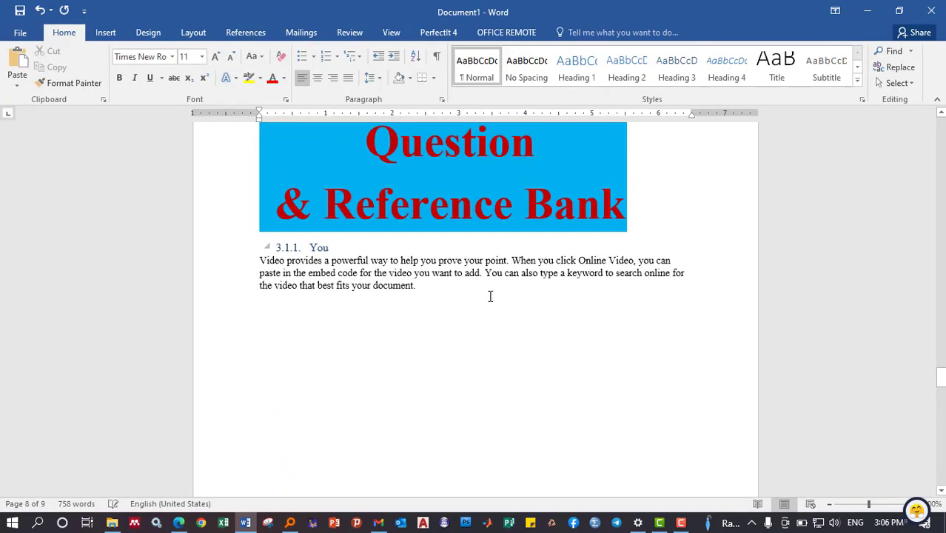
{"action": "scroll", "coordinate": [488, 296], "scroll_direction": "up", "scroll_amount": 5}
{"action": "scroll", "coordinate": [488, 296], "scroll_direction": "up", "scroll_amount": 5}
{"action": "scroll", "coordinate": [488, 296], "scroll_direction": "up", "scroll_amount": 5}
{"action": "scroll", "coordinate": [488, 296], "scroll_direction": "up", "scroll_amount": 5}
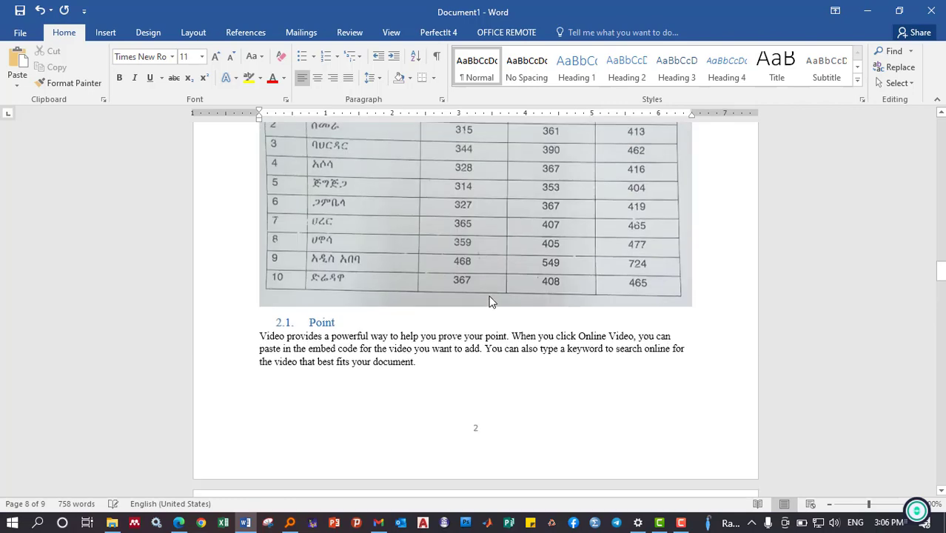
{"action": "scroll", "coordinate": [489, 296], "scroll_direction": "up", "scroll_amount": 3}
{"action": "left_click", "coordinate": [452, 314]}
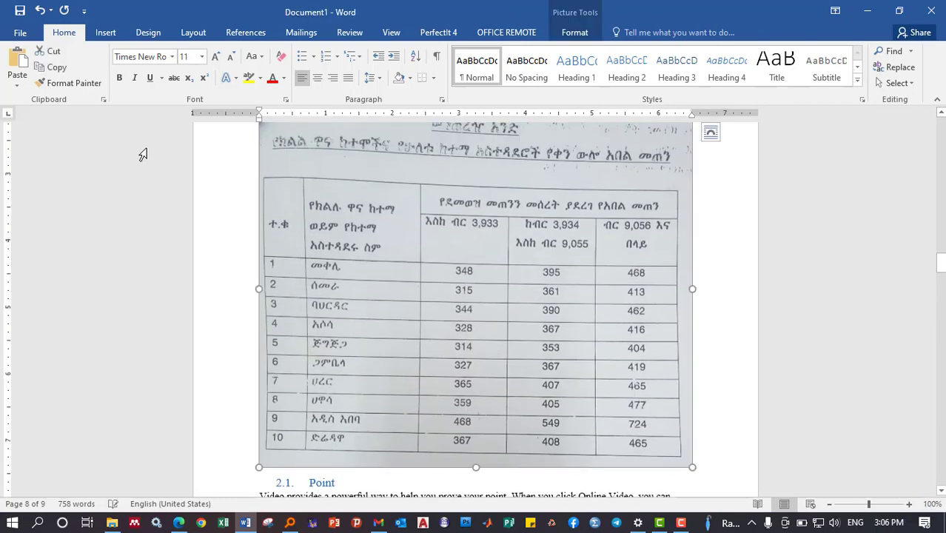
{"action": "left_click", "coordinate": [105, 32]}
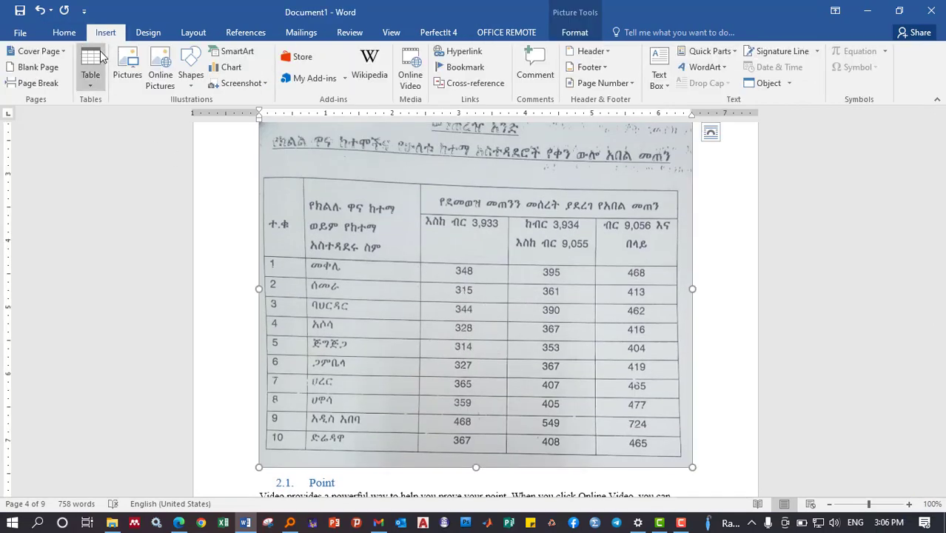
{"action": "left_click", "coordinate": [127, 65]}
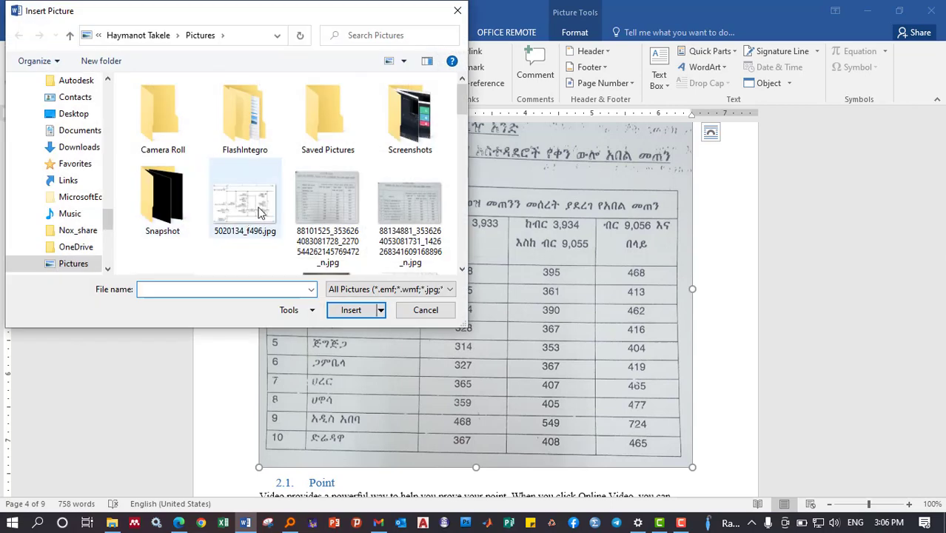
{"action": "scroll", "coordinate": [259, 212], "scroll_direction": "down", "scroll_amount": 5}
{"action": "scroll", "coordinate": [325, 198], "scroll_direction": "down", "scroll_amount": 3}
{"action": "scroll", "coordinate": [324, 199], "scroll_direction": "up", "scroll_amount": 3}
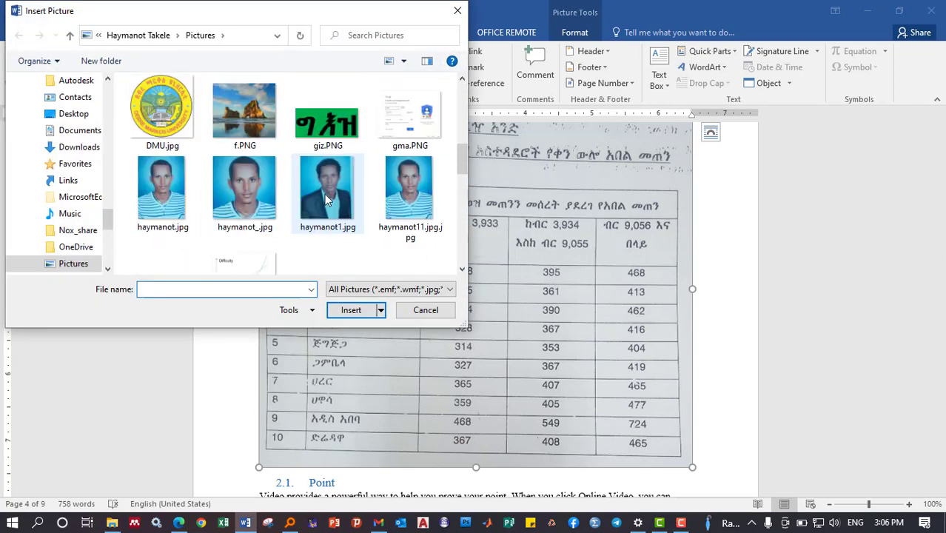
{"action": "scroll", "coordinate": [324, 198], "scroll_direction": "down", "scroll_amount": 2}
{"action": "scroll", "coordinate": [322, 215], "scroll_direction": "down", "scroll_amount": 1}
{"action": "scroll", "coordinate": [320, 230], "scroll_direction": "up", "scroll_amount": 1}
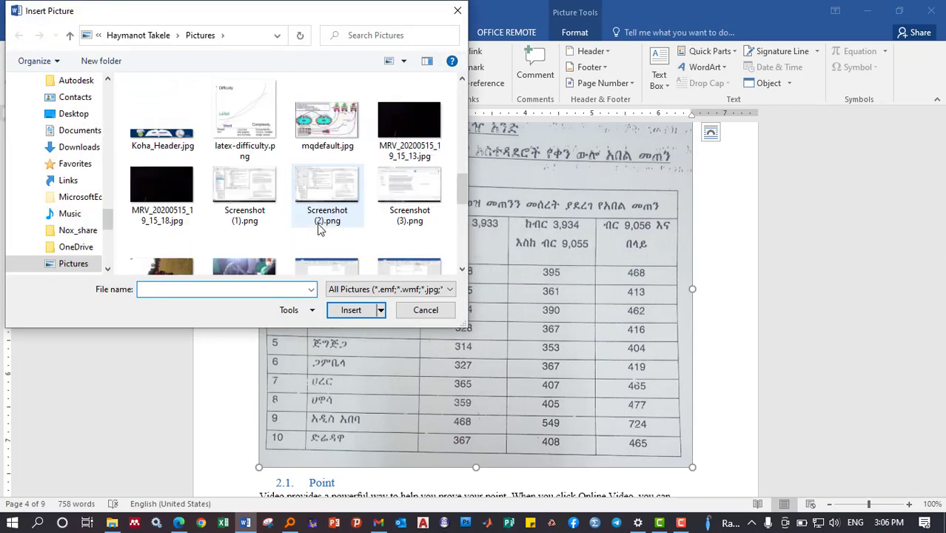
{"action": "left_click", "coordinate": [244, 122]}
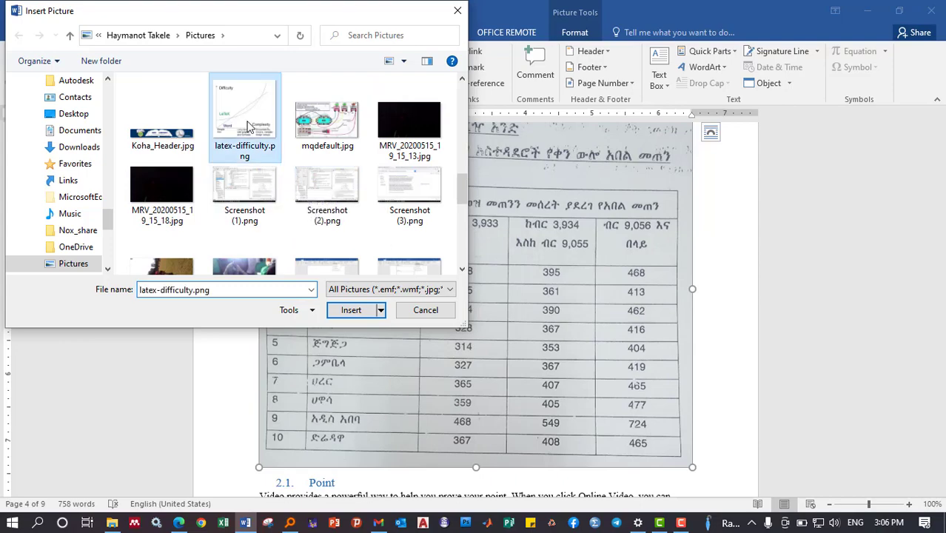
{"action": "left_click", "coordinate": [348, 310]}
{"action": "scroll", "coordinate": [419, 266], "scroll_direction": "up", "scroll_amount": 3}
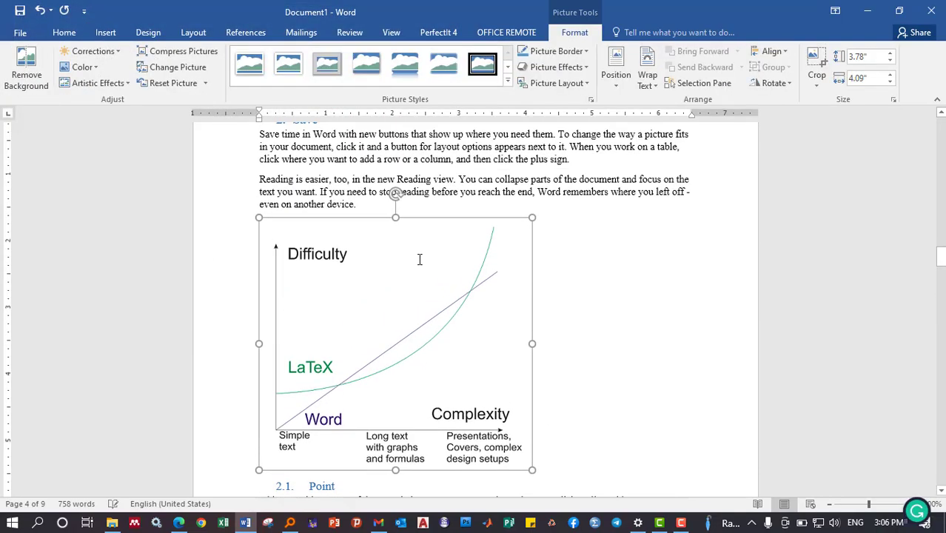
{"action": "scroll", "coordinate": [419, 259], "scroll_direction": "up", "scroll_amount": 5}
{"action": "scroll", "coordinate": [421, 265], "scroll_direction": "down", "scroll_amount": 6}
{"action": "left_click", "coordinate": [559, 289]}
{"action": "scroll", "coordinate": [557, 292], "scroll_direction": "down", "scroll_amount": 3}
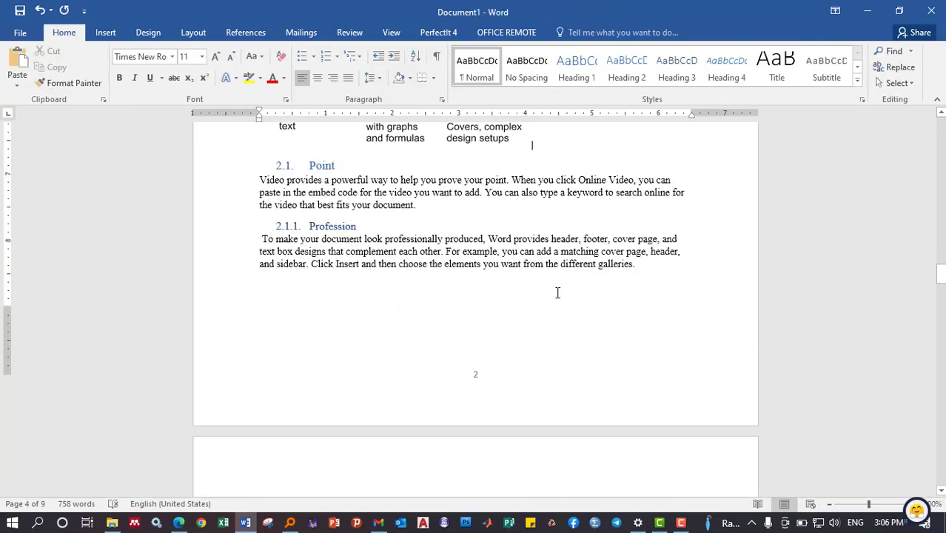
{"action": "scroll", "coordinate": [551, 286], "scroll_direction": "down", "scroll_amount": 6}
{"action": "scroll", "coordinate": [497, 270], "scroll_direction": "down", "scroll_amount": 5}
{"action": "left_click", "coordinate": [454, 259]}
{"action": "scroll", "coordinate": [460, 257], "scroll_direction": "up", "scroll_amount": 8}
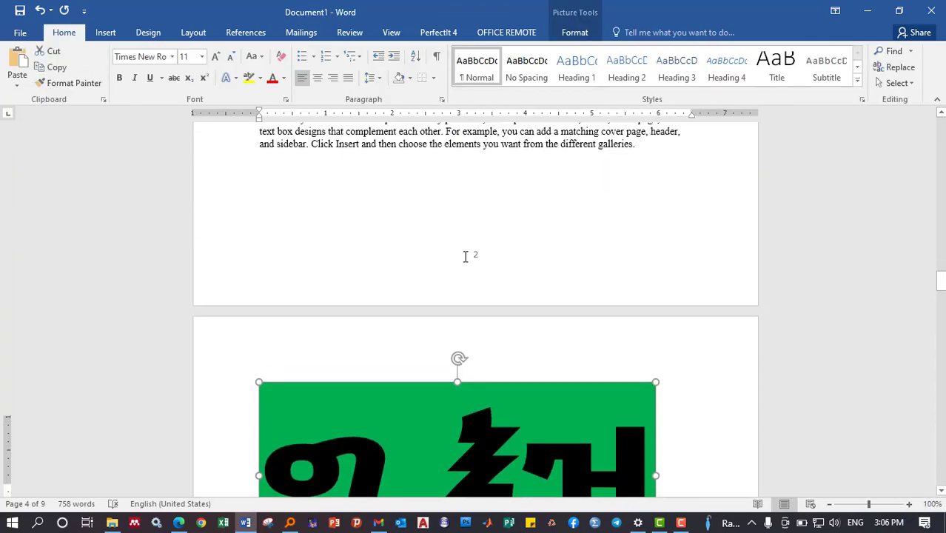
{"action": "scroll", "coordinate": [465, 256], "scroll_direction": "up", "scroll_amount": 5}
{"action": "scroll", "coordinate": [464, 258], "scroll_direction": "up", "scroll_amount": 5}
{"action": "scroll", "coordinate": [464, 258], "scroll_direction": "up", "scroll_amount": 5}
{"action": "scroll", "coordinate": [464, 258], "scroll_direction": "up", "scroll_amount": 5}
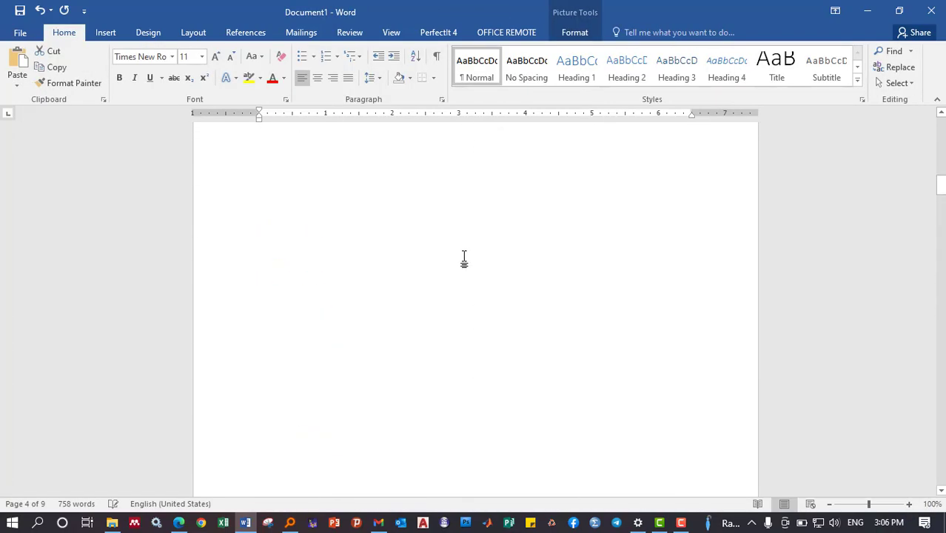
{"action": "scroll", "coordinate": [464, 259], "scroll_direction": "down", "scroll_amount": 2}
{"action": "scroll", "coordinate": [464, 259], "scroll_direction": "down", "scroll_amount": 3}
{"action": "scroll", "coordinate": [464, 259], "scroll_direction": "down", "scroll_amount": 2}
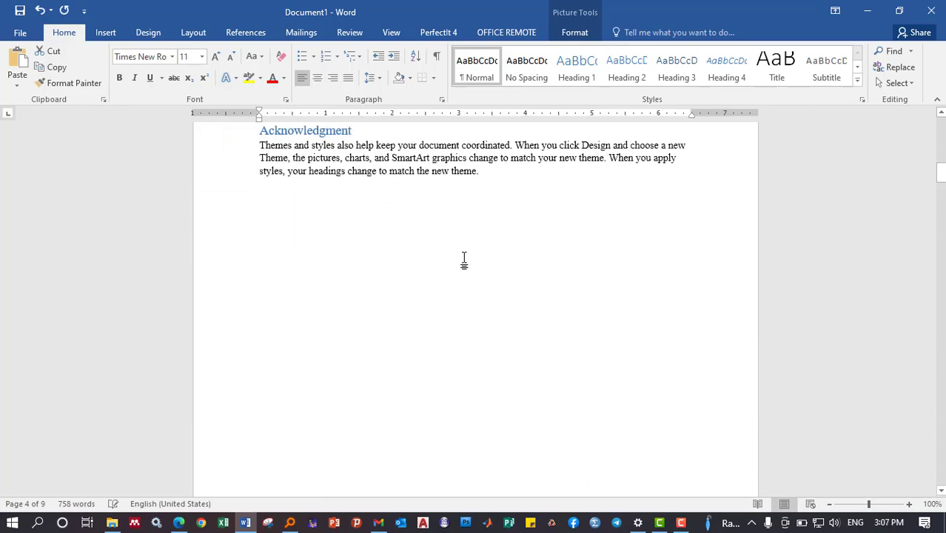
{"action": "scroll", "coordinate": [464, 259], "scroll_direction": "down", "scroll_amount": 5}
{"action": "scroll", "coordinate": [464, 256], "scroll_direction": "down", "scroll_amount": 6}
{"action": "scroll", "coordinate": [464, 248], "scroll_direction": "down", "scroll_amount": 3}
{"action": "scroll", "coordinate": [464, 233], "scroll_direction": "down", "scroll_amount": 5}
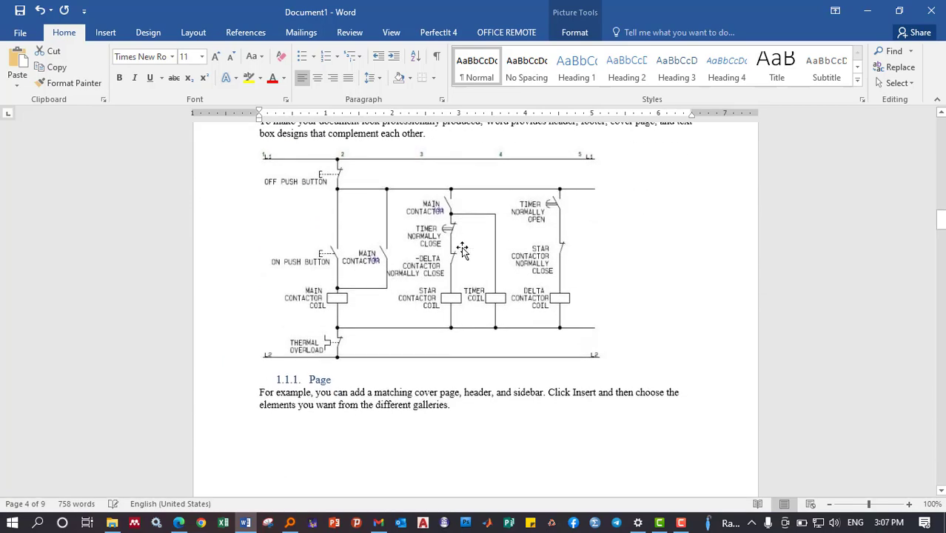
{"action": "scroll", "coordinate": [464, 216], "scroll_direction": "down", "scroll_amount": 5}
{"action": "left_click", "coordinate": [467, 209]}
{"action": "scroll", "coordinate": [470, 207], "scroll_direction": "up", "scroll_amount": 3}
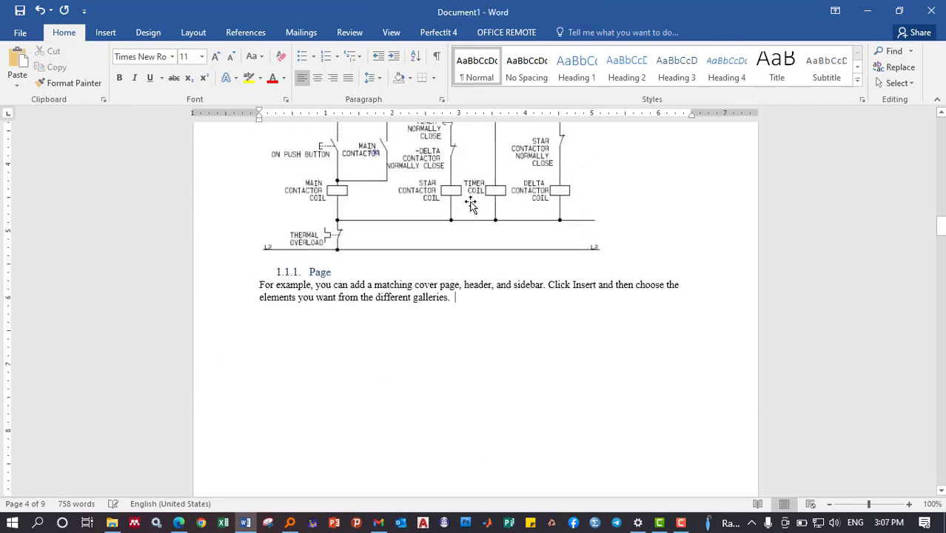
{"action": "scroll", "coordinate": [468, 236], "scroll_direction": "down", "scroll_amount": 2}
{"action": "scroll", "coordinate": [469, 233], "scroll_direction": "down", "scroll_amount": 3}
{"action": "scroll", "coordinate": [472, 235], "scroll_direction": "down", "scroll_amount": 5}
{"action": "scroll", "coordinate": [474, 233], "scroll_direction": "up", "scroll_amount": 5}
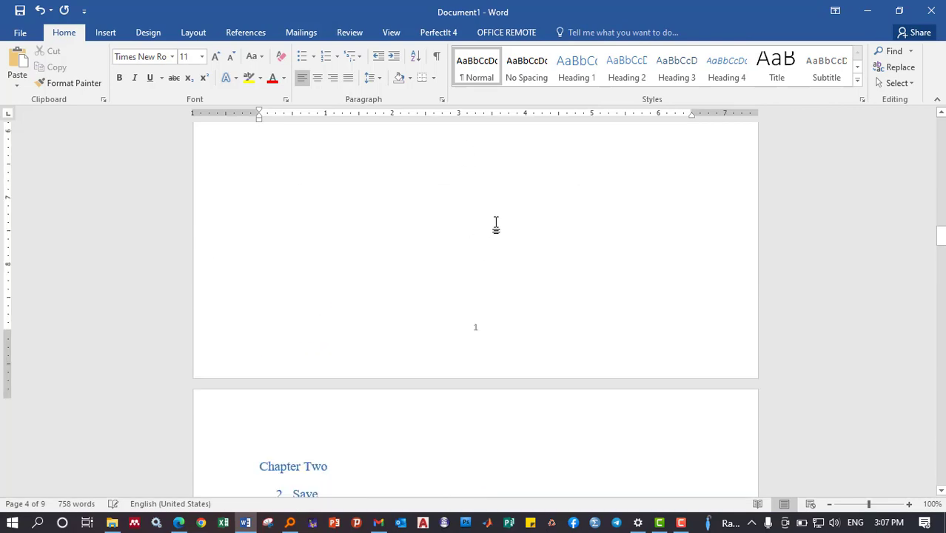
{"action": "scroll", "coordinate": [497, 224], "scroll_direction": "up", "scroll_amount": 4}
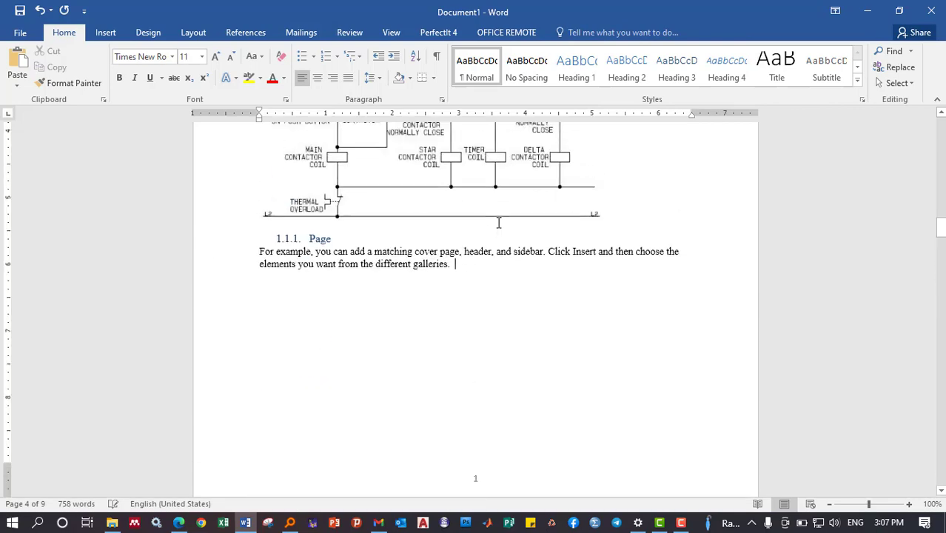
{"action": "left_click", "coordinate": [105, 31]}
Embed a new Excel Spreadsheet from the Table menu below 'galleries.', then select the worksheet object
{"action": "left_click", "coordinate": [92, 85]}
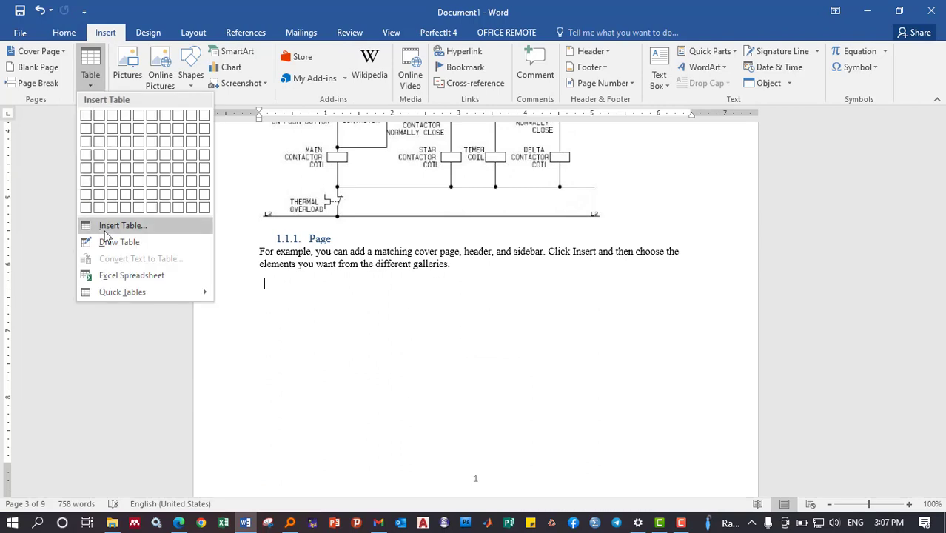
{"action": "left_click", "coordinate": [122, 277]}
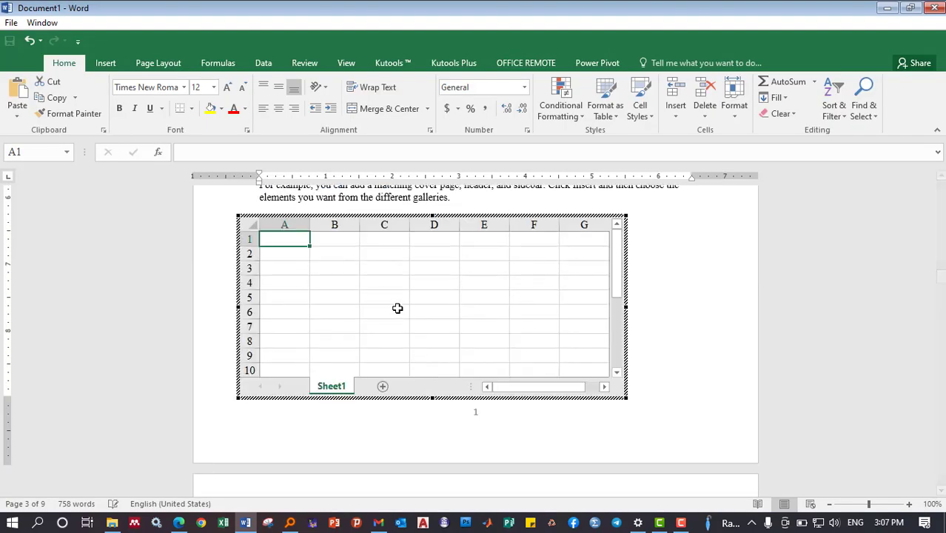
{"action": "left_click", "coordinate": [475, 205]}
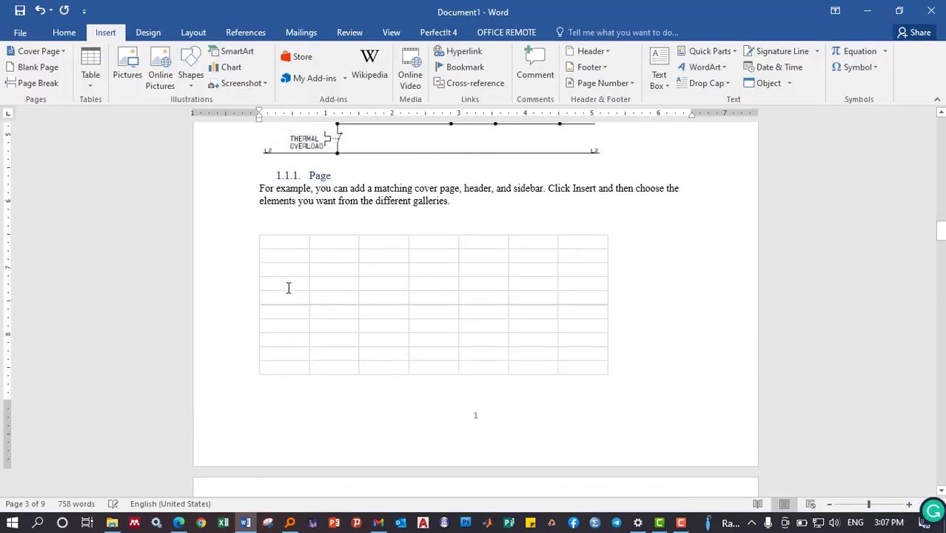
{"action": "left_click", "coordinate": [279, 259]}
In the embedded worksheet, enter the headings Number, Id and Name in A1 to C1
{"action": "double_click", "coordinate": [271, 248]}
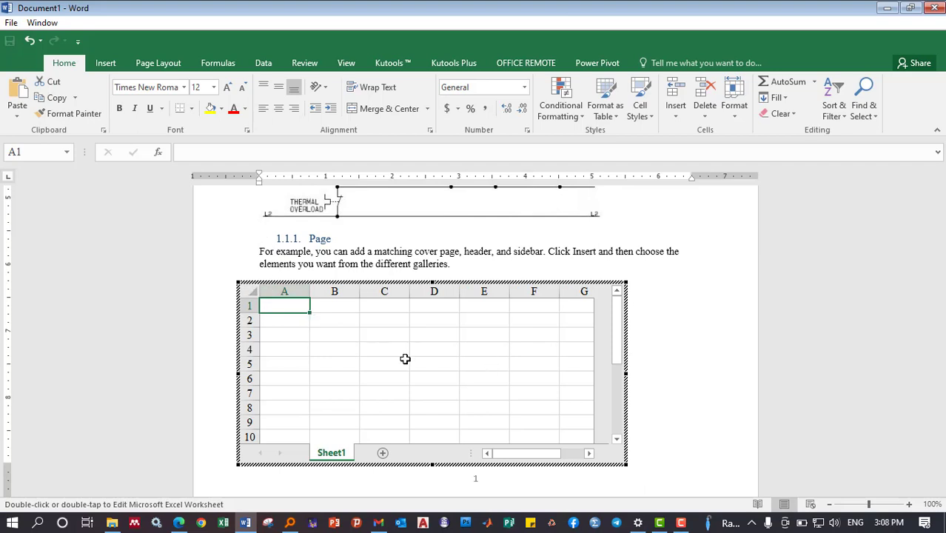
{"action": "type", "text": "Number"}
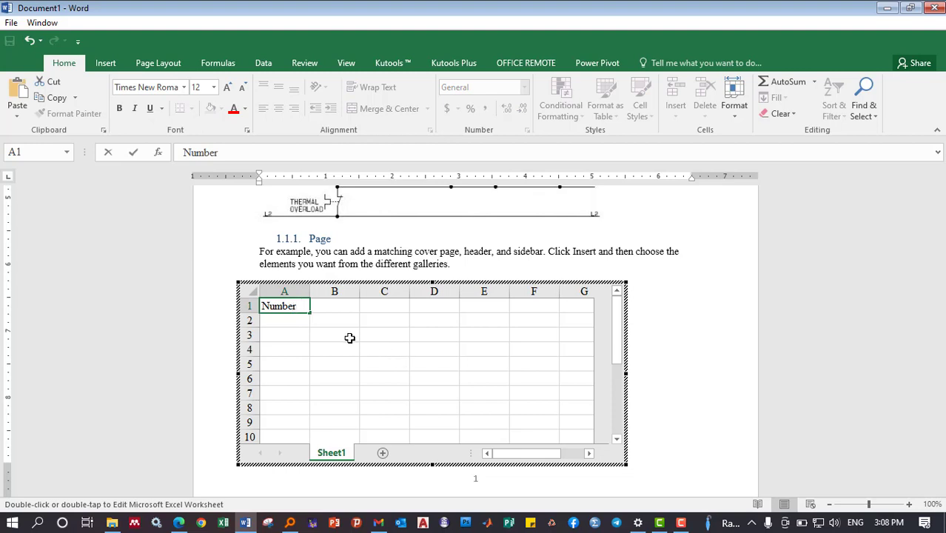
{"action": "left_click", "coordinate": [347, 306]}
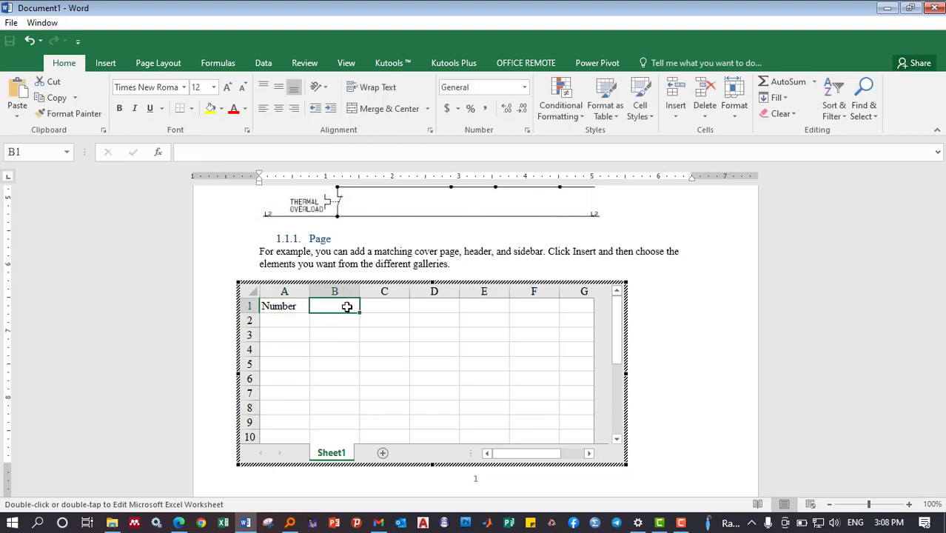
{"action": "type", "text": "Id"}
{"action": "left_click", "coordinate": [379, 304]}
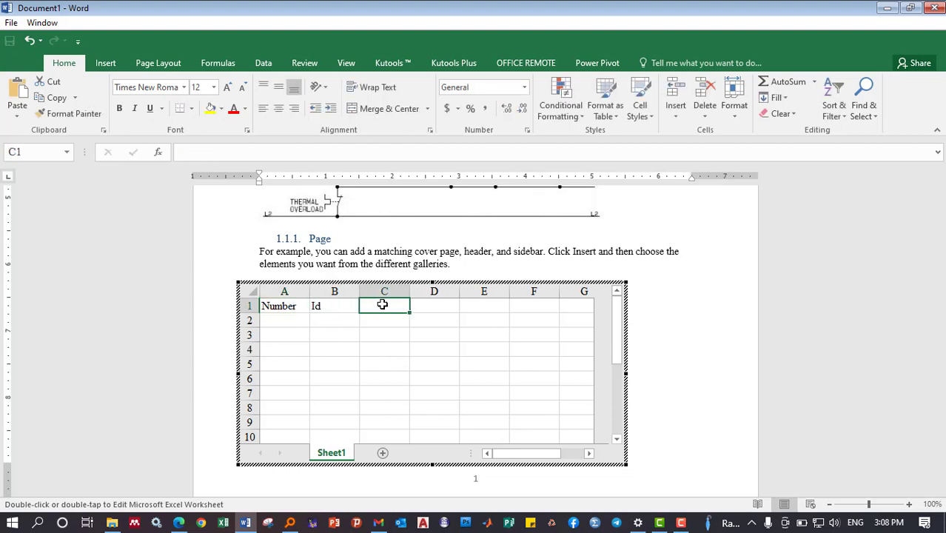
{"action": "type", "text": "Name"}
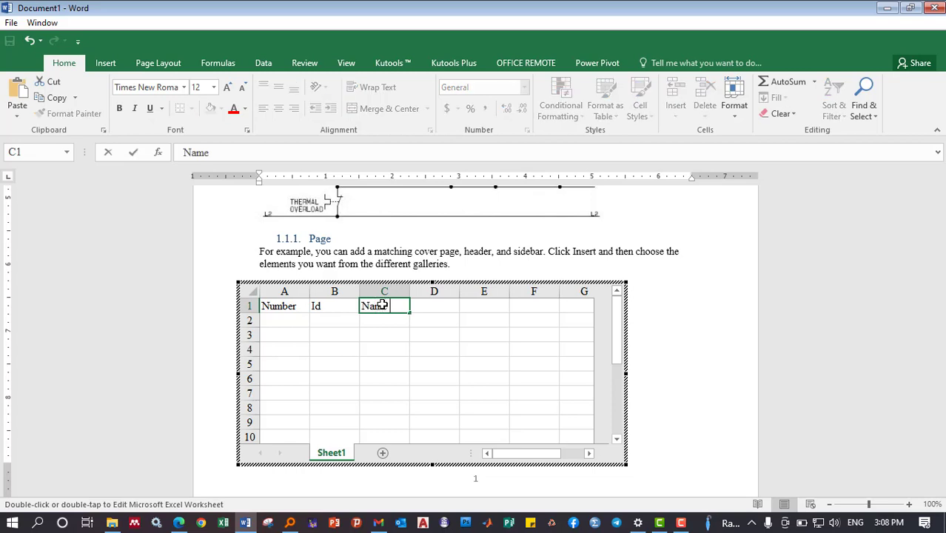
{"action": "left_click", "coordinate": [447, 303]}
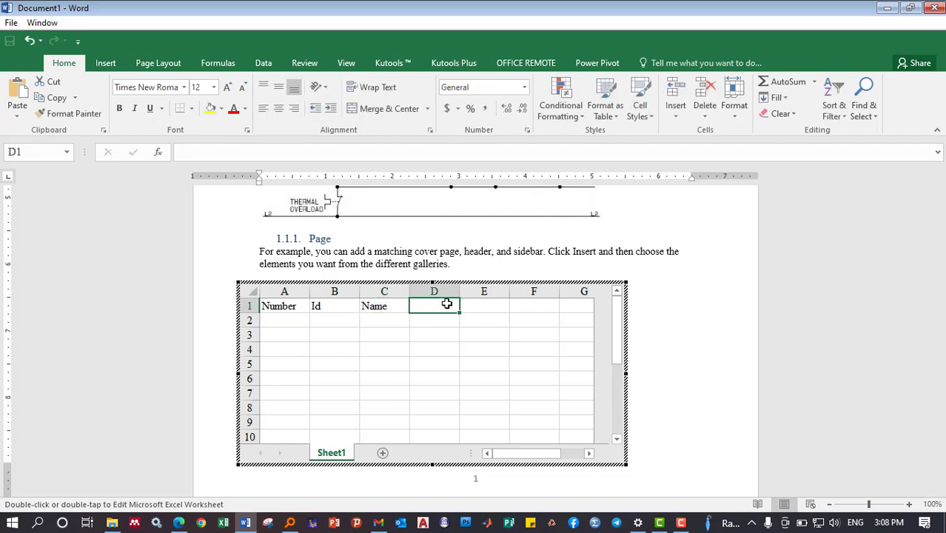
Continue row 1 with Father Name, Sex, Age and Grade in D1 to G1
{"action": "type", "text": "Father Name"}
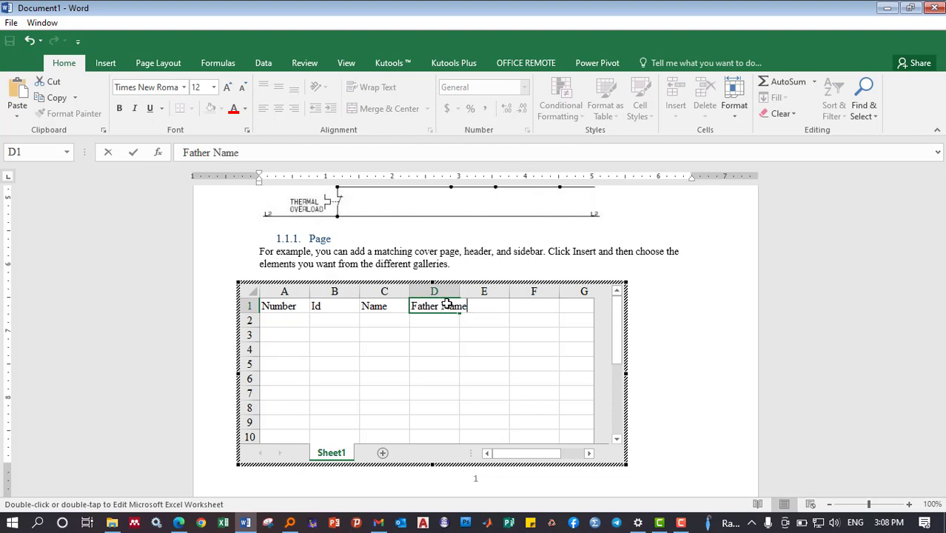
{"action": "left_click", "coordinate": [542, 307]}
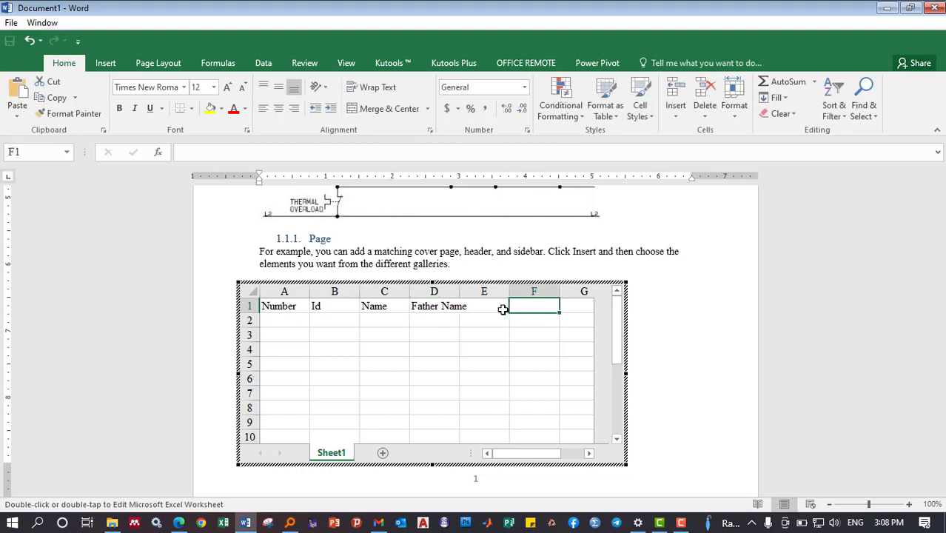
{"action": "left_click", "coordinate": [502, 309]}
{"action": "type", "text": "Sex"}
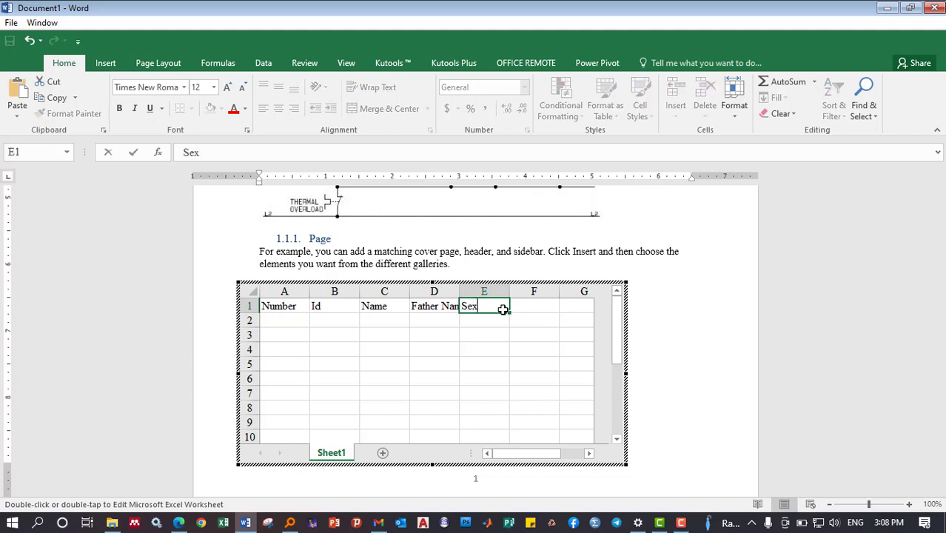
{"action": "left_click", "coordinate": [540, 309]}
{"action": "type", "text": "Age"}
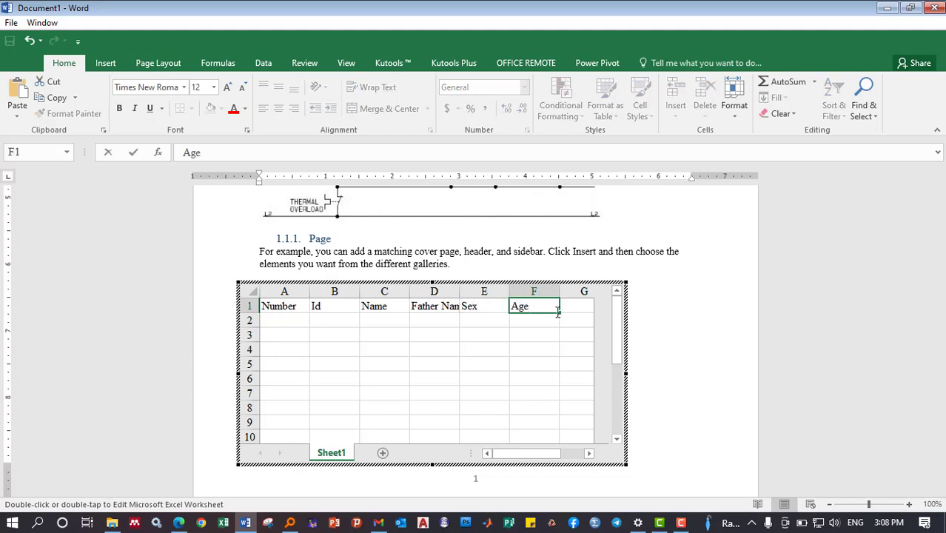
{"action": "left_click", "coordinate": [569, 307]}
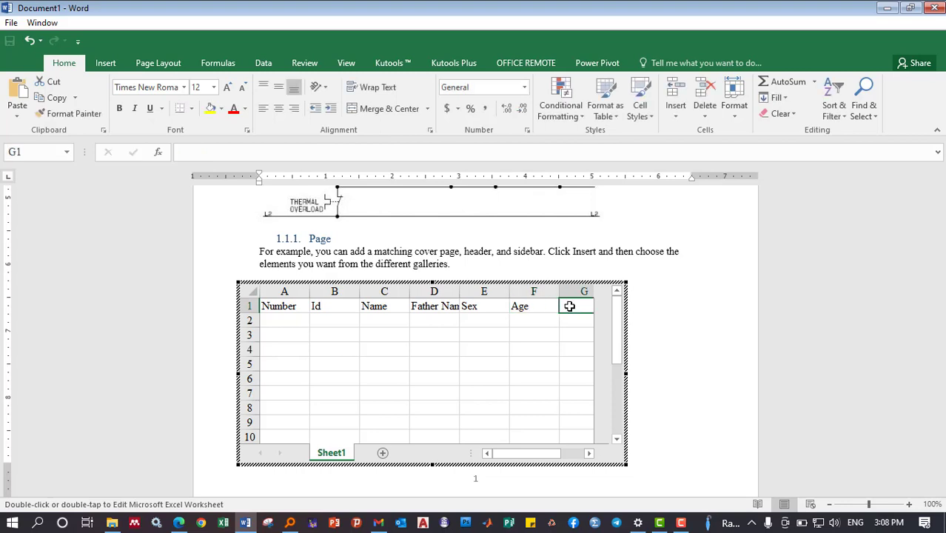
{"action": "type", "text": "Grade"}
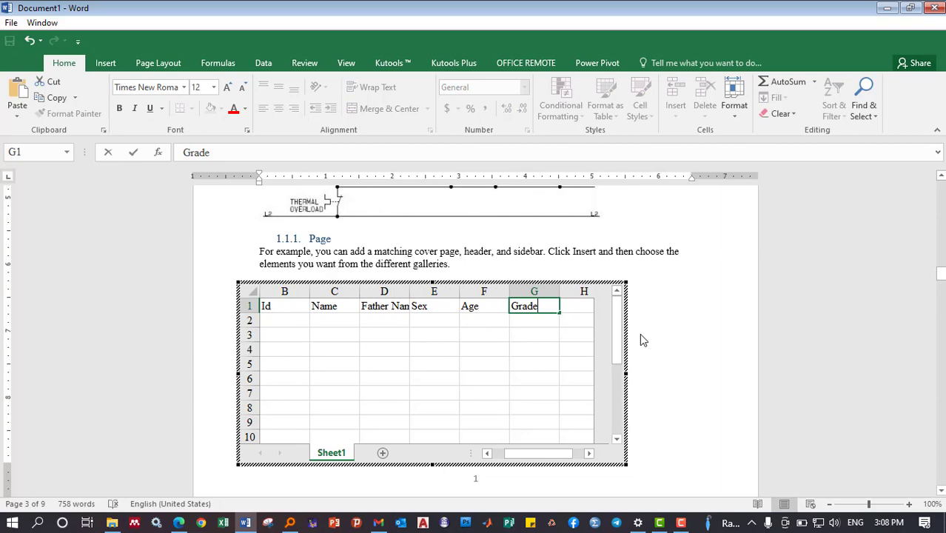
Close the embedded worksheet editing so it sits as a static table, then scroll to section 2.1
{"action": "left_click", "coordinate": [639, 335]}
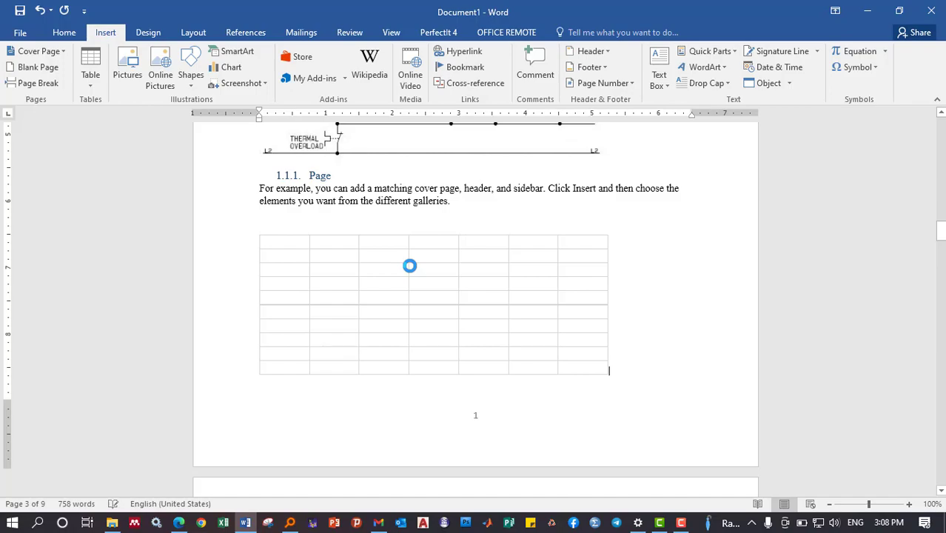
{"action": "scroll", "coordinate": [411, 267], "scroll_direction": "down", "scroll_amount": 6}
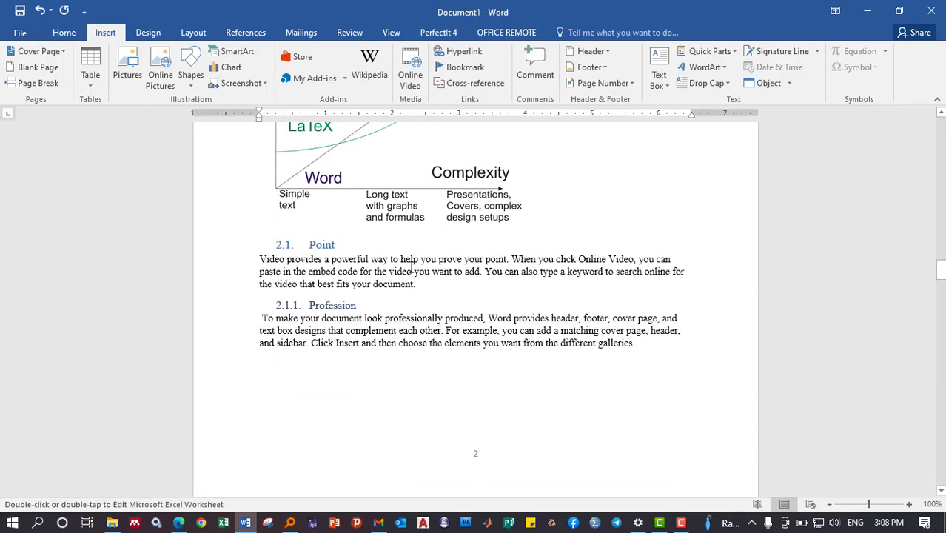
{"action": "scroll", "coordinate": [411, 267], "scroll_direction": "down", "scroll_amount": 6}
{"action": "scroll", "coordinate": [410, 268], "scroll_direction": "down", "scroll_amount": 6}
{"action": "scroll", "coordinate": [411, 267], "scroll_direction": "down", "scroll_amount": 5}
{"action": "scroll", "coordinate": [411, 267], "scroll_direction": "down", "scroll_amount": 6}
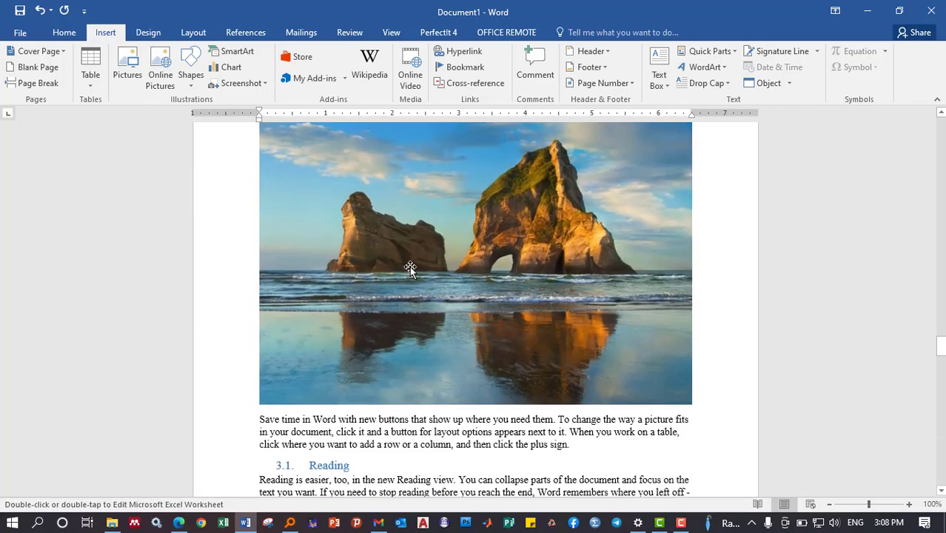
{"action": "scroll", "coordinate": [411, 267], "scroll_direction": "down", "scroll_amount": 5}
{"action": "scroll", "coordinate": [409, 267], "scroll_direction": "down", "scroll_amount": 2}
{"action": "scroll", "coordinate": [409, 266], "scroll_direction": "up", "scroll_amount": 6}
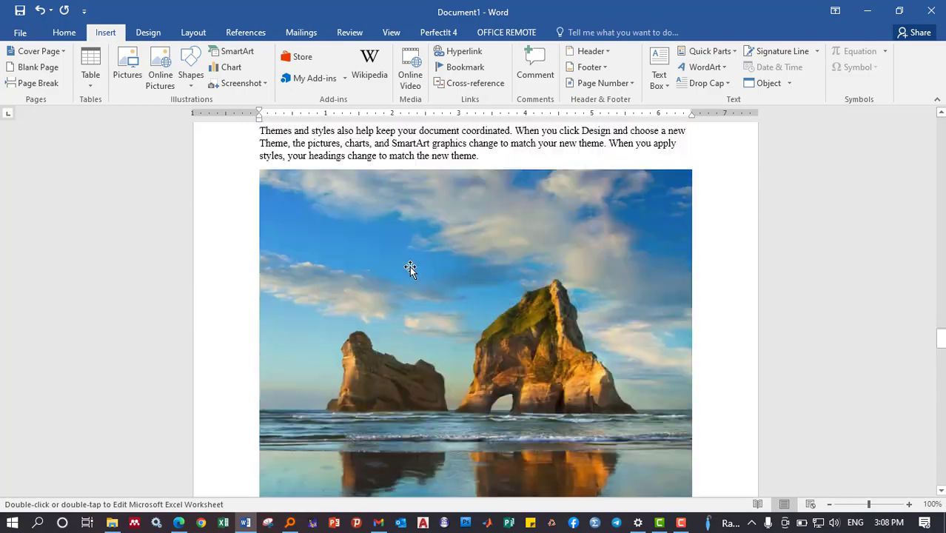
{"action": "scroll", "coordinate": [409, 266], "scroll_direction": "up", "scroll_amount": 6}
{"action": "scroll", "coordinate": [409, 266], "scroll_direction": "up", "scroll_amount": 6}
{"action": "scroll", "coordinate": [409, 266], "scroll_direction": "up", "scroll_amount": 6}
{"action": "scroll", "coordinate": [409, 266], "scroll_direction": "up", "scroll_amount": 3}
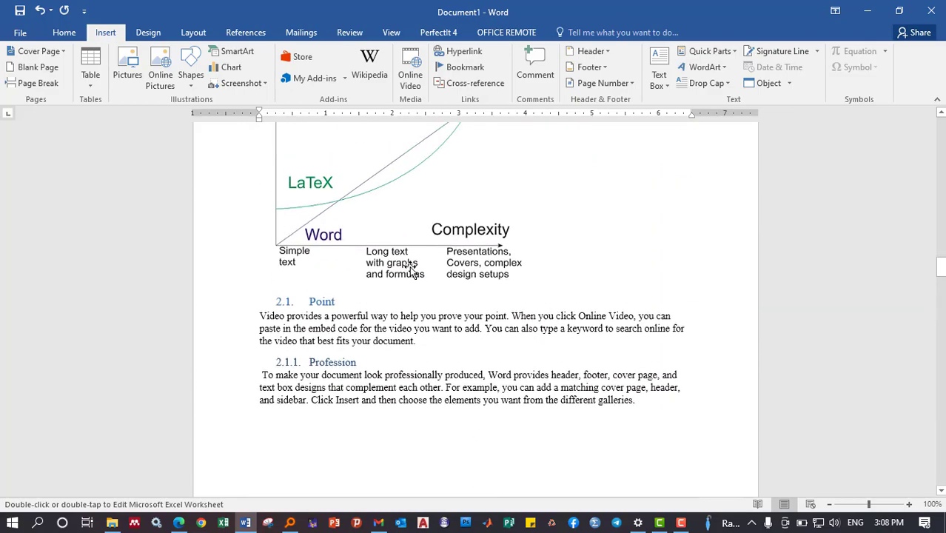
{"action": "scroll", "coordinate": [409, 266], "scroll_direction": "up", "scroll_amount": 6}
{"action": "scroll", "coordinate": [409, 265], "scroll_direction": "up", "scroll_amount": 6}
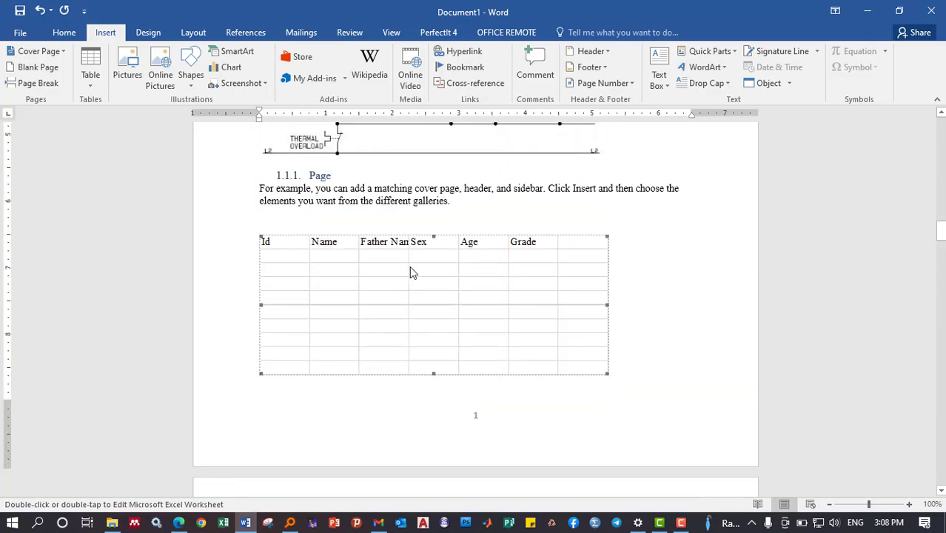
{"action": "left_click", "coordinate": [650, 286]}
{"action": "scroll", "coordinate": [659, 267], "scroll_direction": "down", "scroll_amount": 3}
{"action": "scroll", "coordinate": [474, 266], "scroll_direction": "down", "scroll_amount": 3}
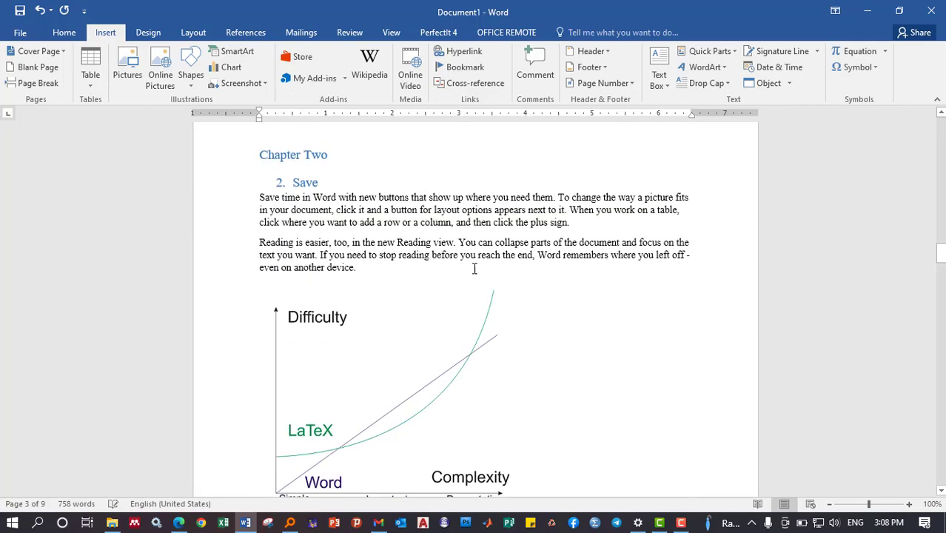
{"action": "scroll", "coordinate": [410, 283], "scroll_direction": "down", "scroll_amount": 1}
{"action": "scroll", "coordinate": [433, 241], "scroll_direction": "down", "scroll_amount": 5}
Insert a 4-column, 5-row table on a new line after section 2.1's paragraph
{"action": "left_click", "coordinate": [436, 160]}
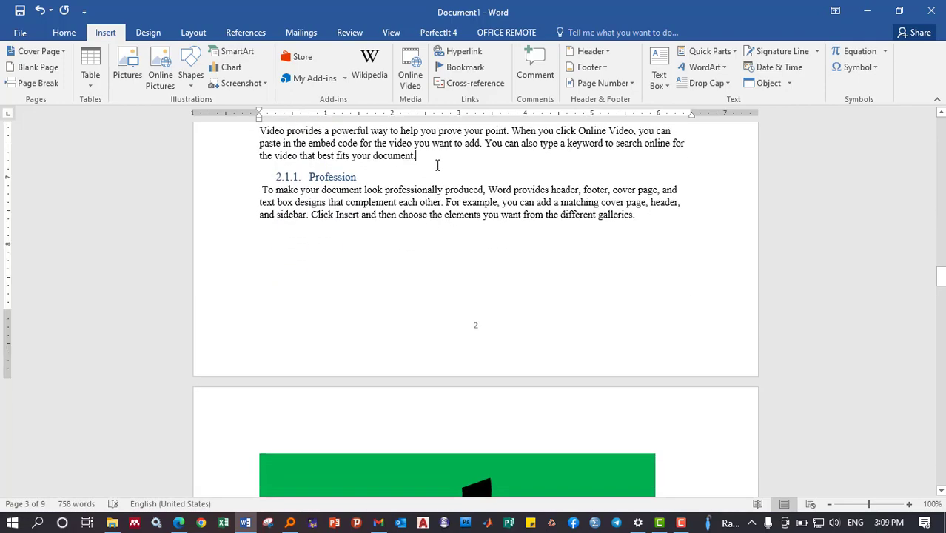
{"action": "key", "text": "Return"}
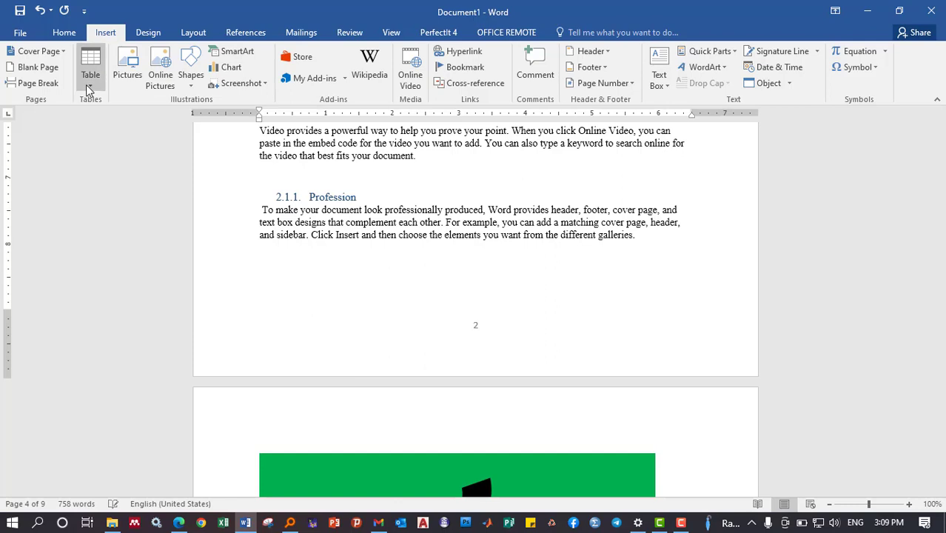
{"action": "left_click", "coordinate": [90, 74]}
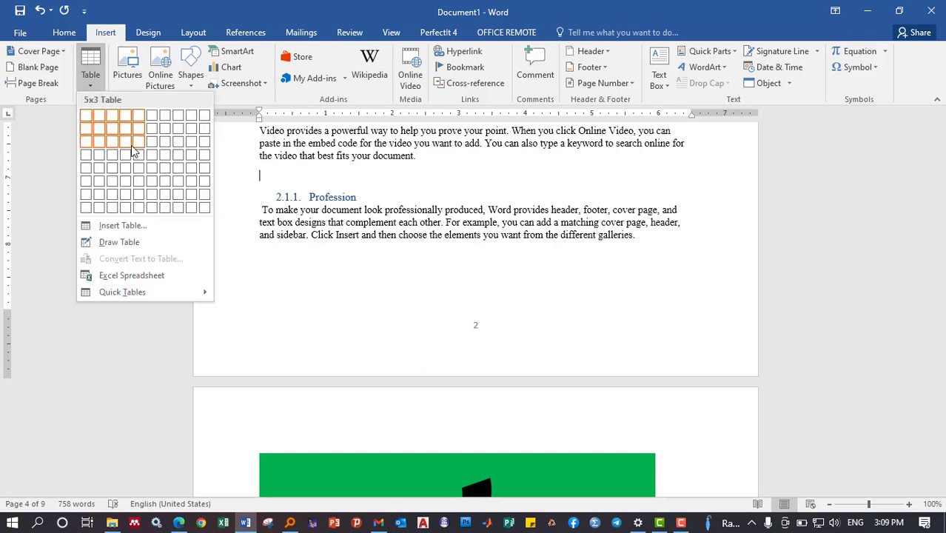
{"action": "left_click", "coordinate": [124, 167]}
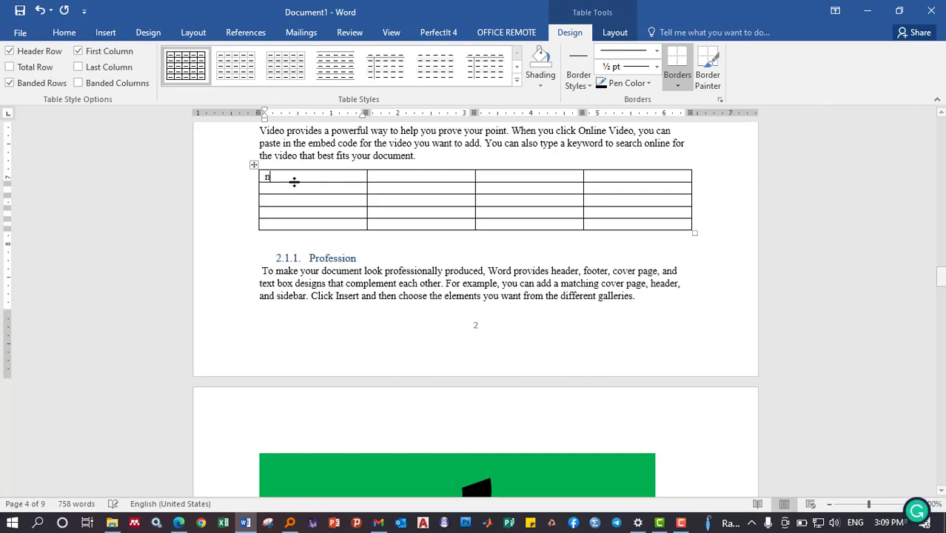
Fill the header row with Number, Item type, Amount and Total
{"action": "type", "text": "number"}
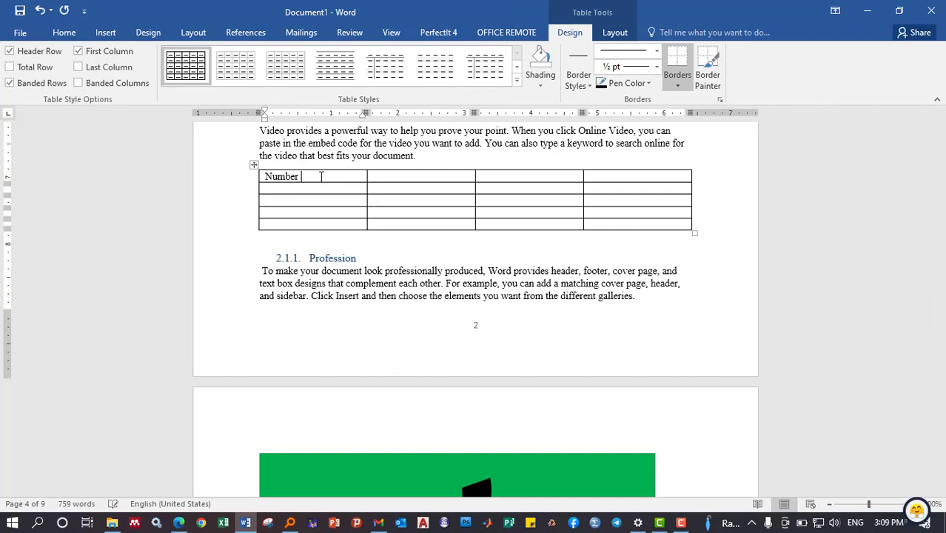
{"action": "left_click", "coordinate": [399, 177]}
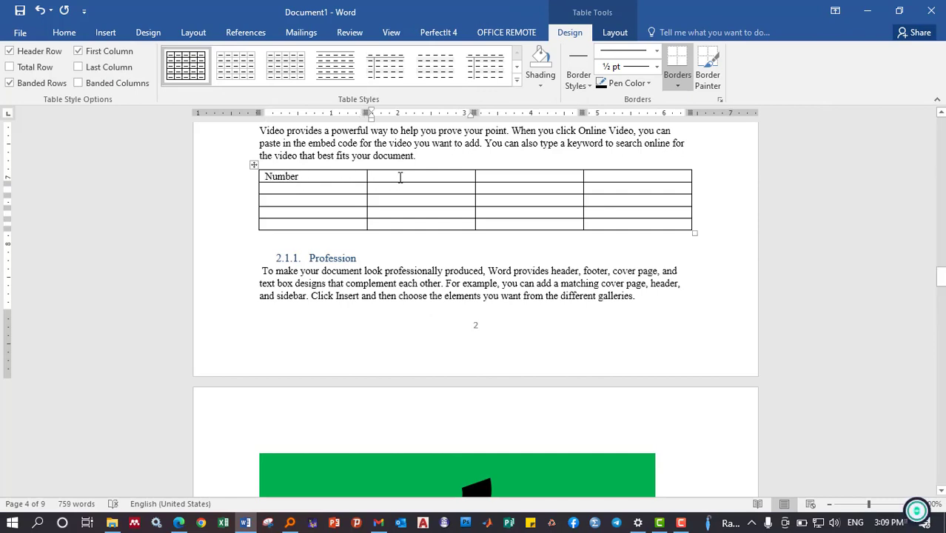
{"action": "type", "text": "ite"}
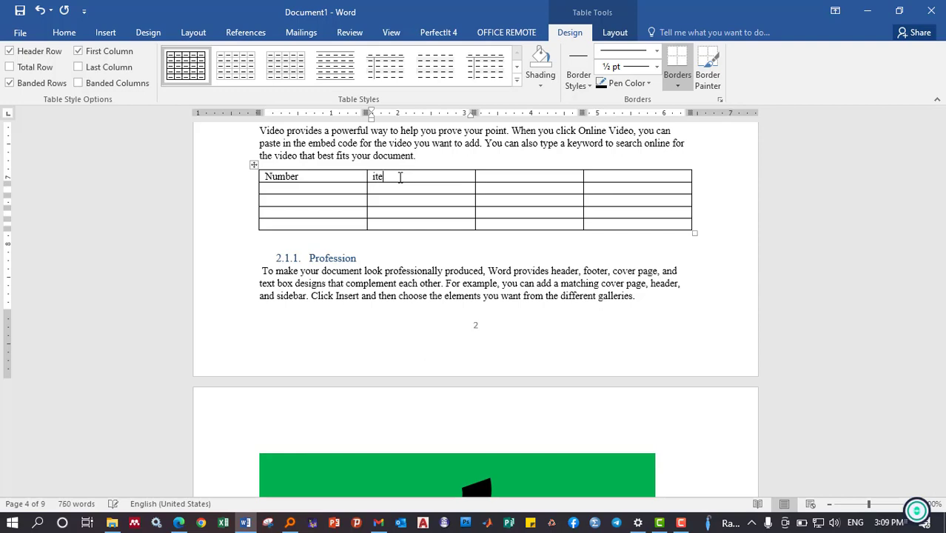
{"action": "type", "text": "m type"}
{"action": "left_click", "coordinate": [501, 176]}
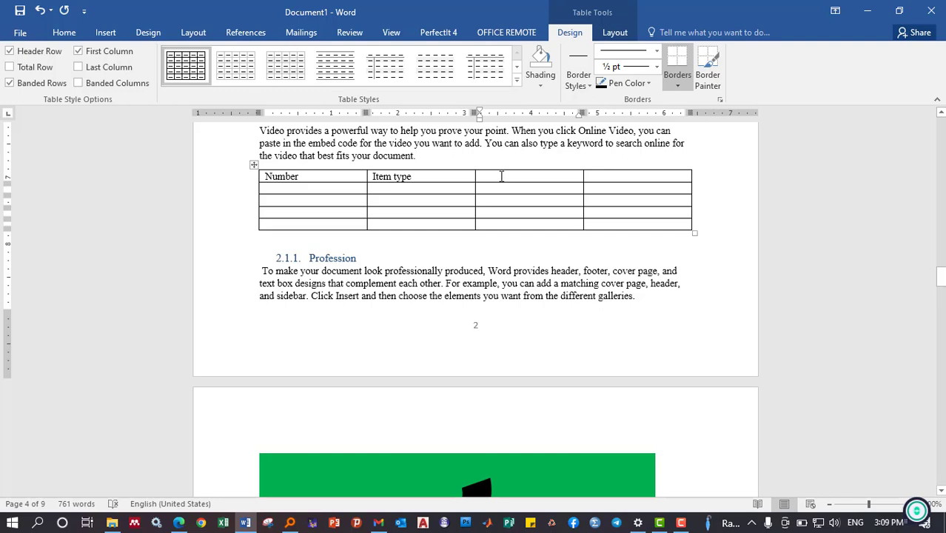
{"action": "type", "text": "am"}
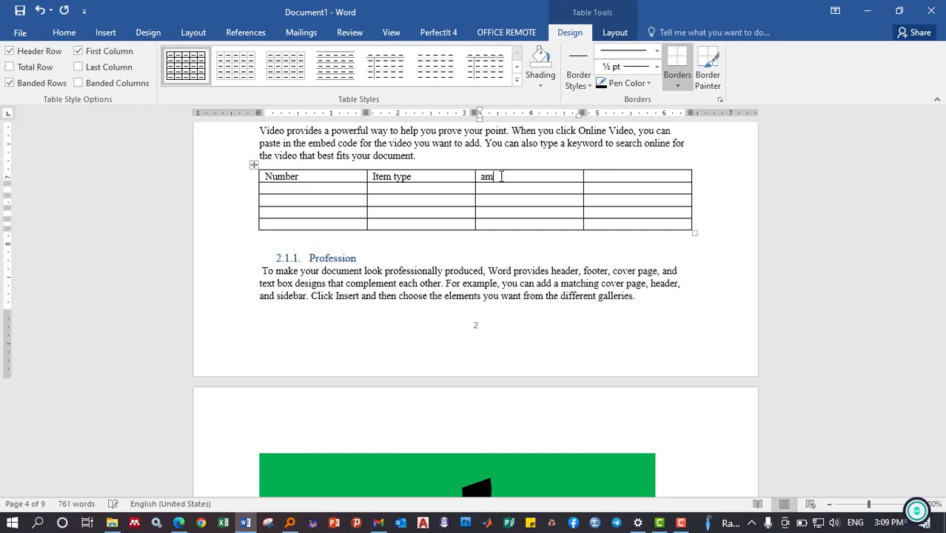
{"action": "type", "text": "ount"}
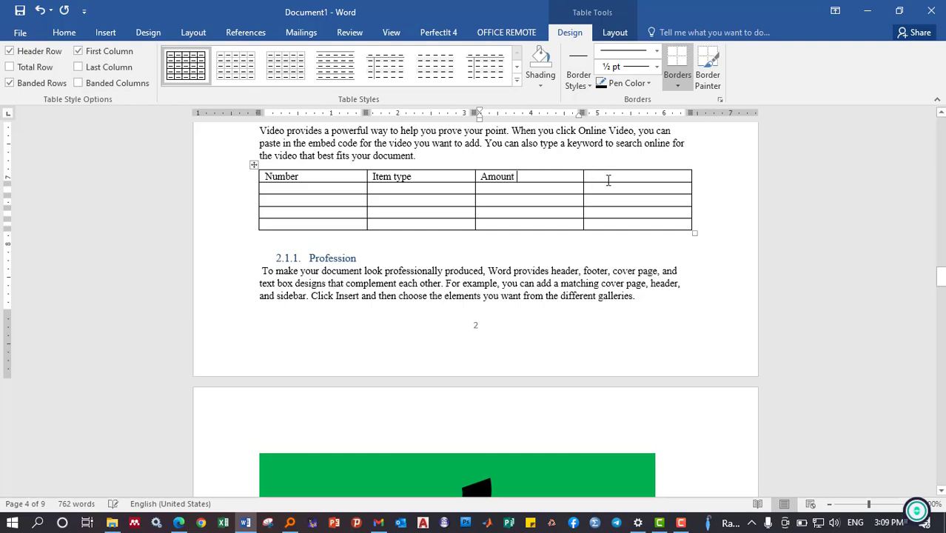
{"action": "left_click", "coordinate": [608, 180]}
{"action": "type", "text": "tot"}
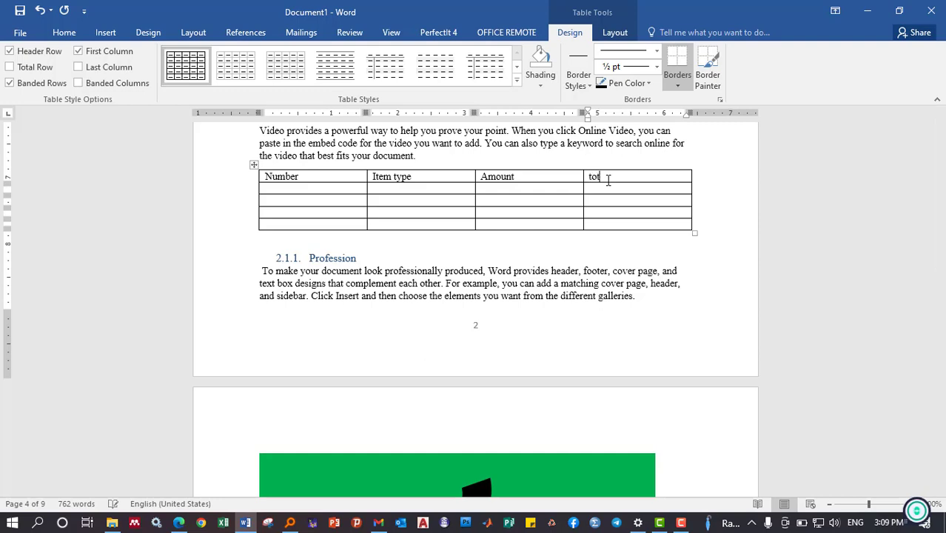
{"action": "type", "text": "Total"}
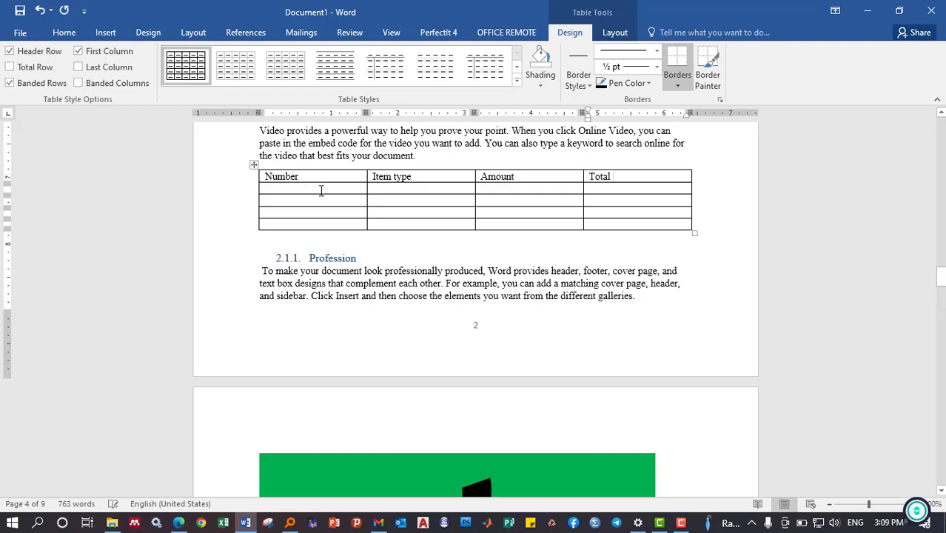
Apply numbering 1. to 4. to the empty Number column cells
{"action": "left_click_drag", "start_coordinate": [319, 191], "coordinate": [322, 224]}
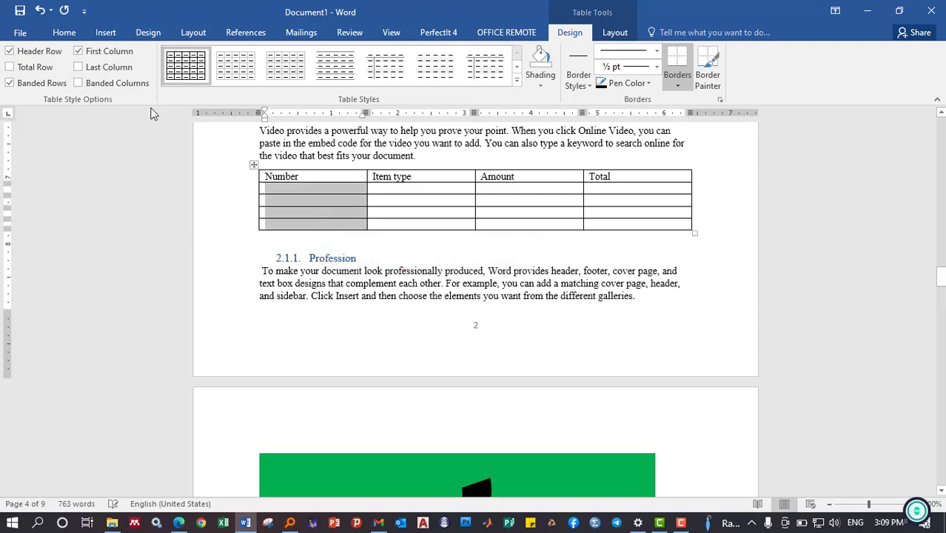
{"action": "left_click", "coordinate": [64, 32]}
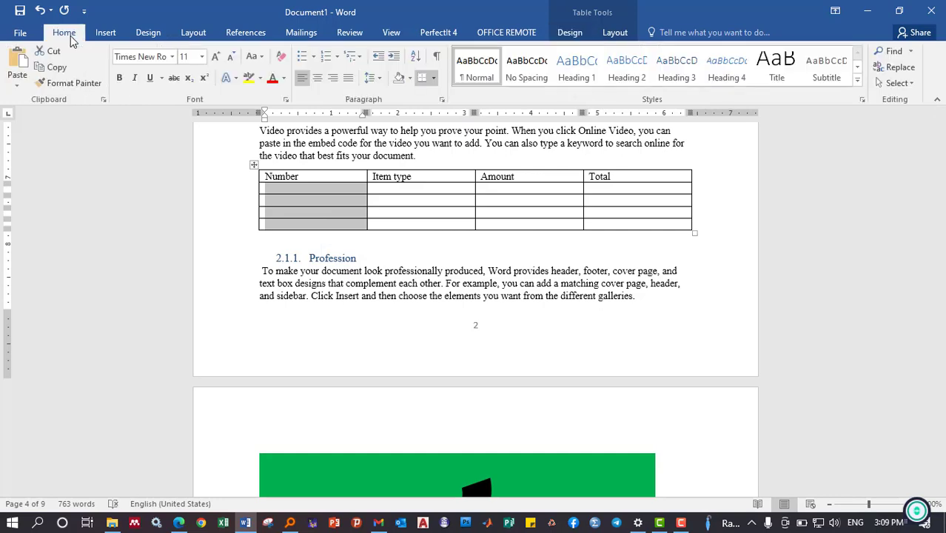
{"action": "left_click", "coordinate": [326, 56]}
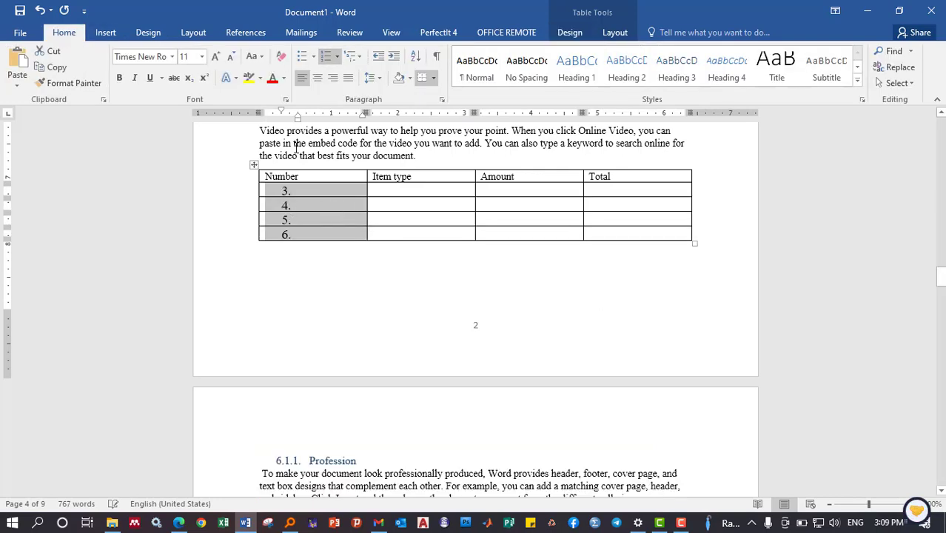
{"action": "left_click", "coordinate": [287, 192]}
{"action": "type", "text": "1."}
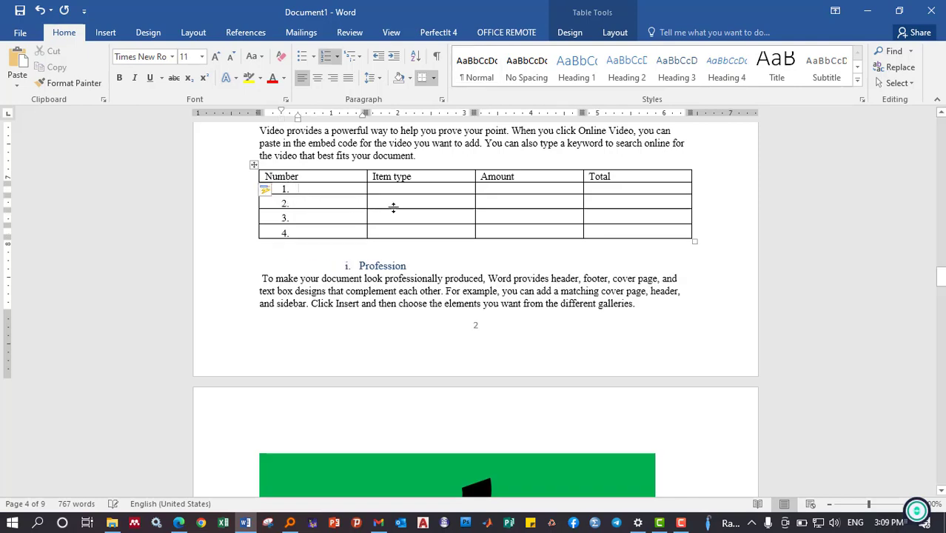
Narrow the Number column by dragging its border left, widening Item type
{"action": "left_click", "coordinate": [381, 204]}
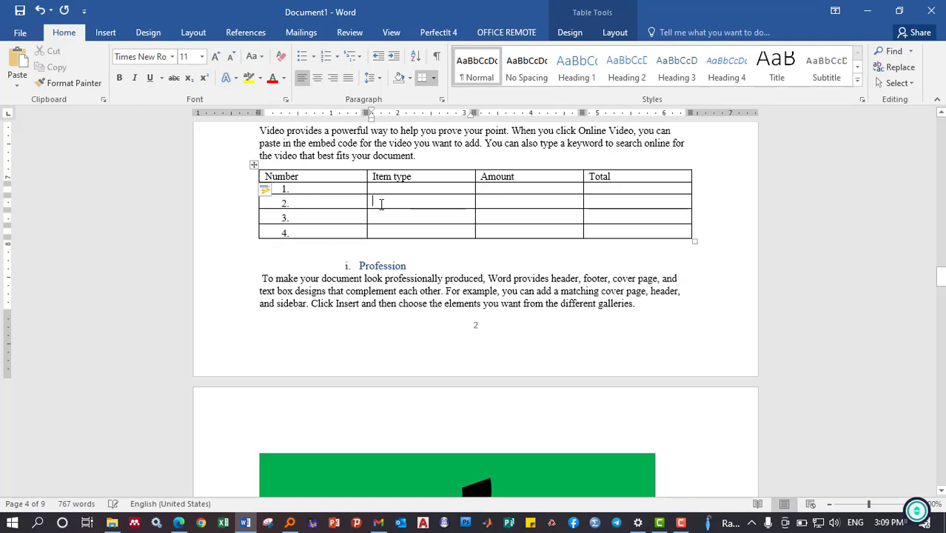
{"action": "left_click_drag", "start_coordinate": [364, 206], "coordinate": [309, 207]}
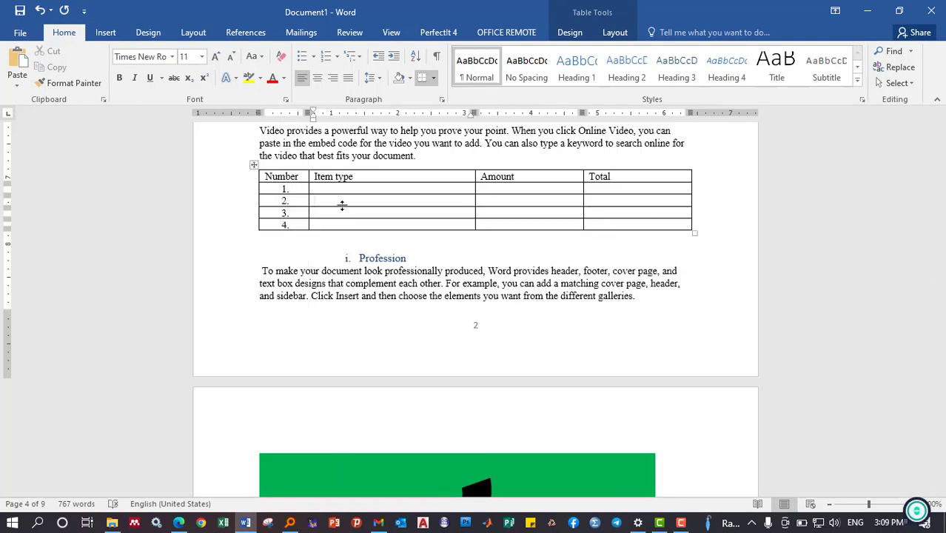
{"action": "scroll", "coordinate": [471, 196], "scroll_direction": "up", "scroll_amount": 3}
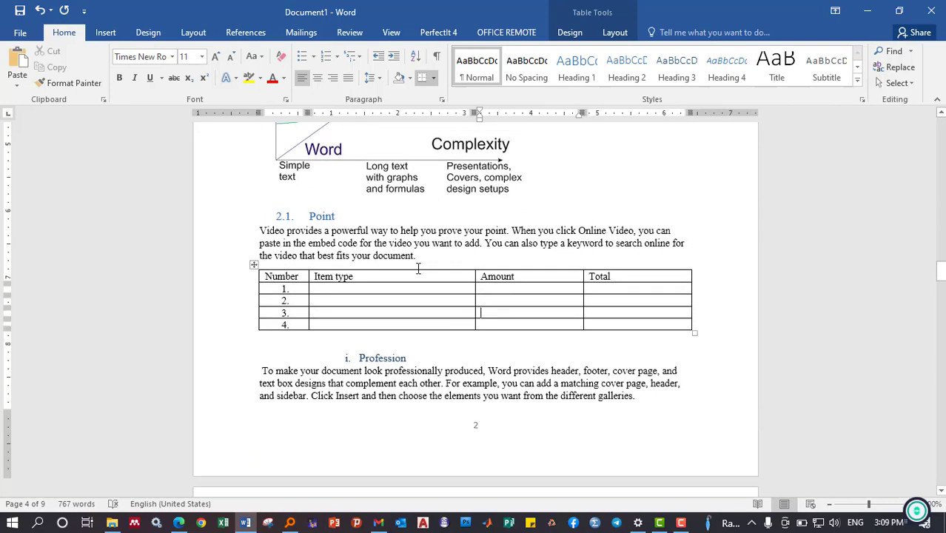
Add a Figure 1.1 caption beneath the circuit diagram
{"action": "left_click", "coordinate": [416, 254]}
{"action": "scroll", "coordinate": [418, 255], "scroll_direction": "up", "scroll_amount": 5}
{"action": "scroll", "coordinate": [418, 255], "scroll_direction": "up", "scroll_amount": 5}
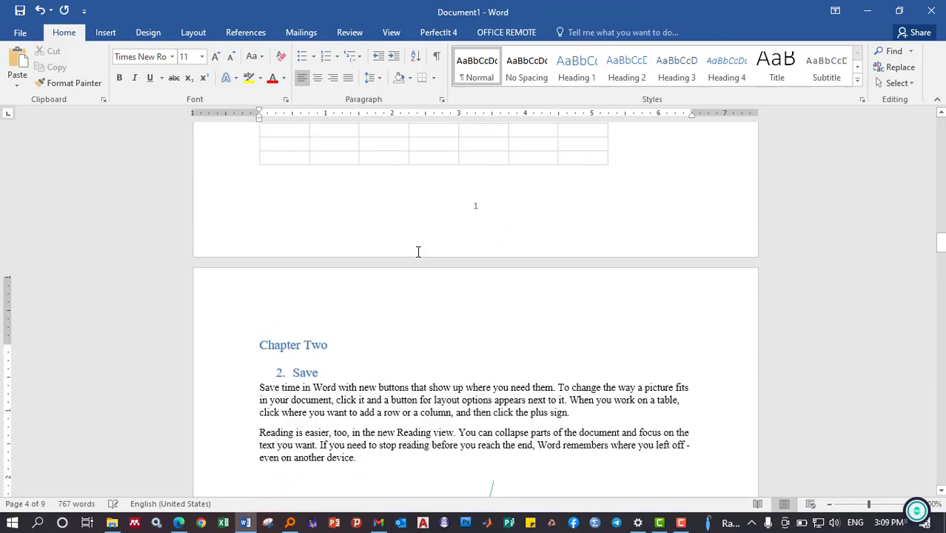
{"action": "scroll", "coordinate": [418, 254], "scroll_direction": "up", "scroll_amount": 5}
{"action": "scroll", "coordinate": [418, 253], "scroll_direction": "up", "scroll_amount": 5}
{"action": "scroll", "coordinate": [418, 250], "scroll_direction": "up", "scroll_amount": 5}
{"action": "scroll", "coordinate": [422, 237], "scroll_direction": "up", "scroll_amount": 5}
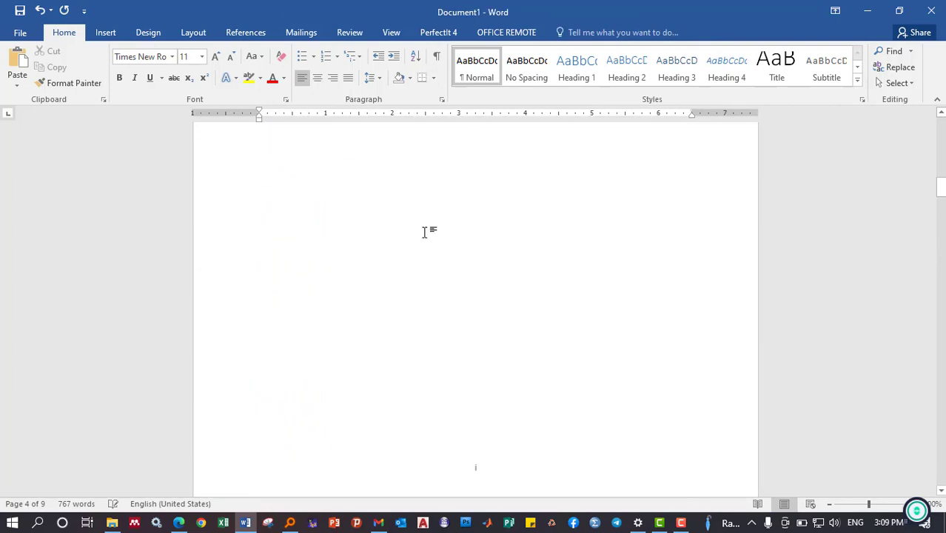
{"action": "scroll", "coordinate": [429, 230], "scroll_direction": "up", "scroll_amount": 5}
{"action": "scroll", "coordinate": [428, 233], "scroll_direction": "up", "scroll_amount": 5}
{"action": "scroll", "coordinate": [427, 236], "scroll_direction": "up", "scroll_amount": 5}
{"action": "scroll", "coordinate": [437, 237], "scroll_direction": "down", "scroll_amount": 5}
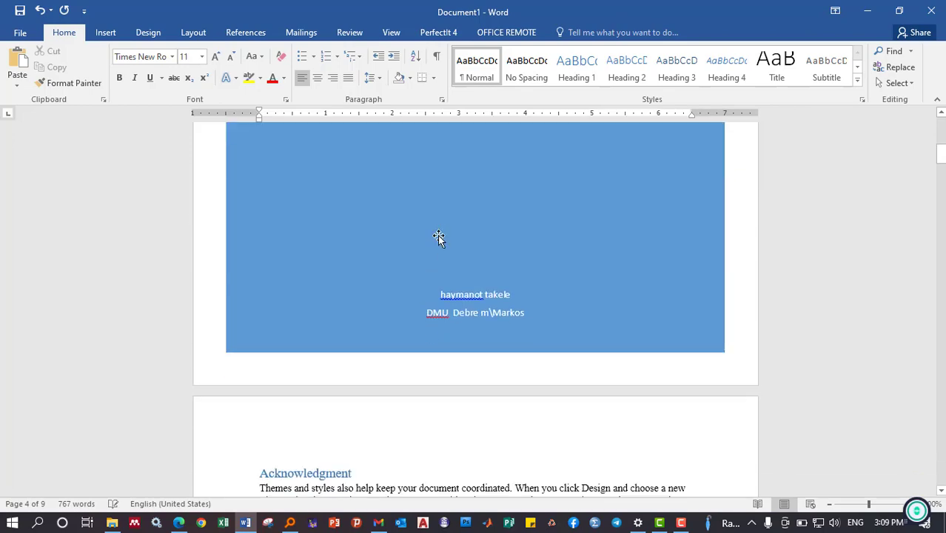
{"action": "scroll", "coordinate": [444, 244], "scroll_direction": "down", "scroll_amount": 15}
{"action": "scroll", "coordinate": [448, 256], "scroll_direction": "down", "scroll_amount": 2}
{"action": "scroll", "coordinate": [447, 257], "scroll_direction": "down", "scroll_amount": 10}
{"action": "scroll", "coordinate": [430, 237], "scroll_direction": "down", "scroll_amount": 5}
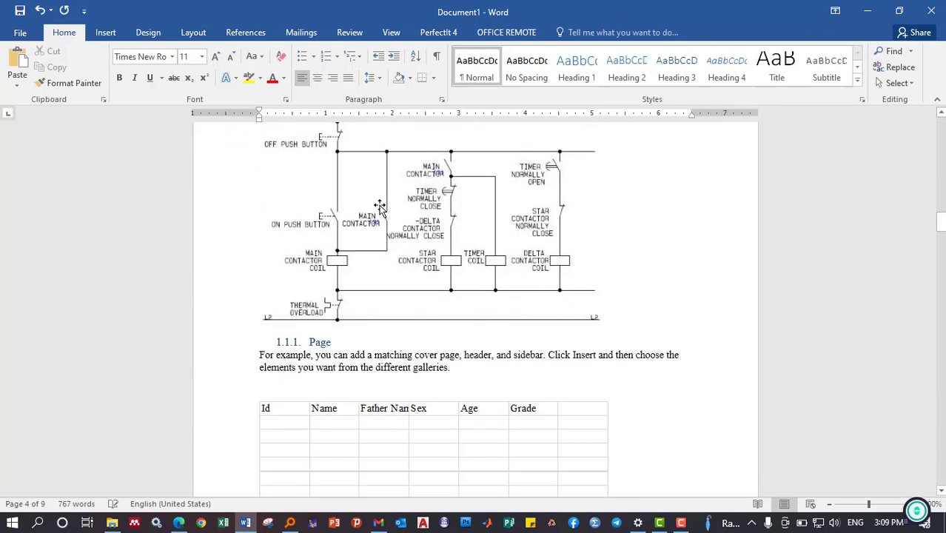
{"action": "left_click", "coordinate": [380, 206]}
{"action": "right_click", "coordinate": [379, 205]}
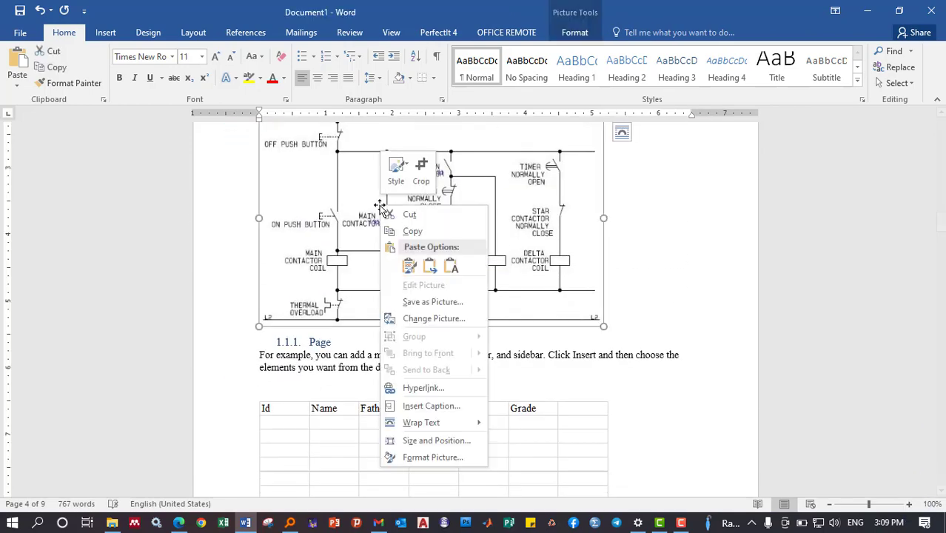
{"action": "left_click", "coordinate": [434, 407]}
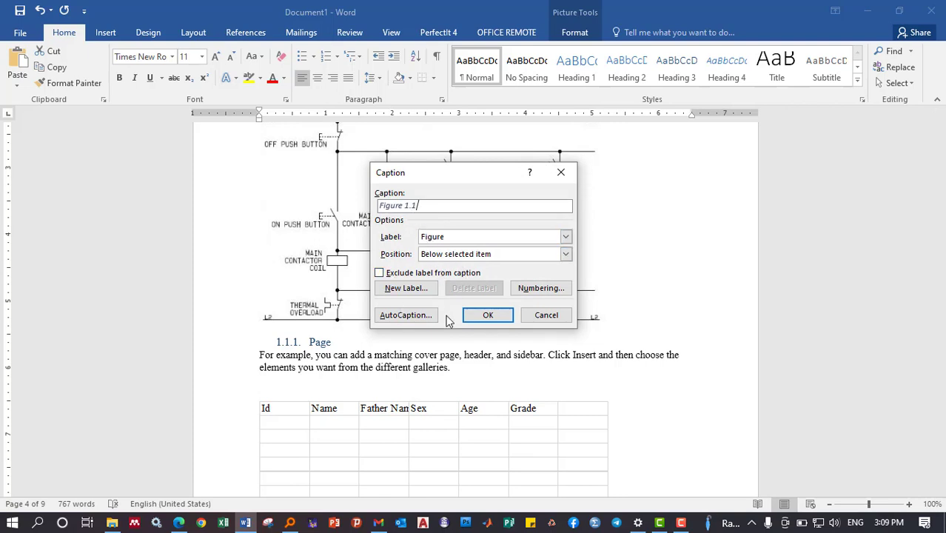
{"action": "left_click", "coordinate": [472, 317]}
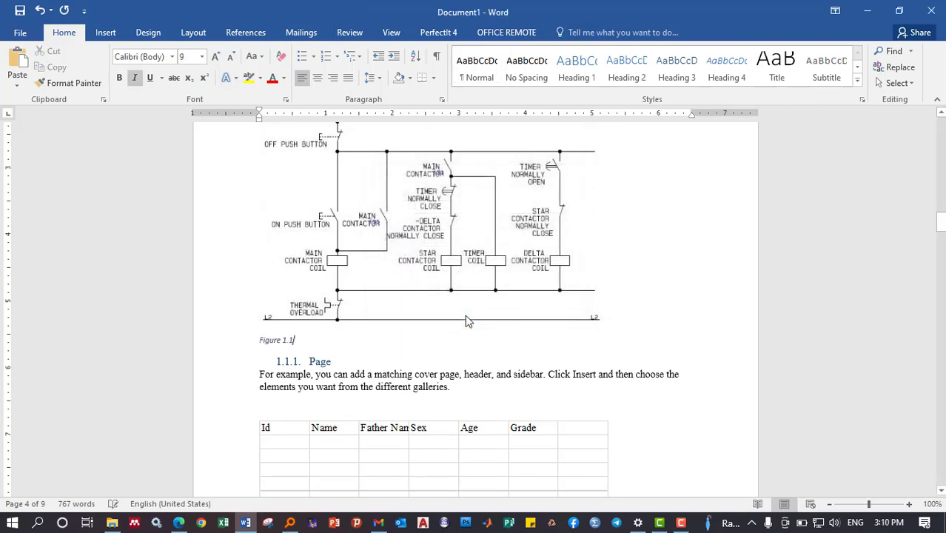
Centre the circuit diagram together with its caption
{"action": "left_click_drag", "start_coordinate": [305, 339], "coordinate": [291, 253]}
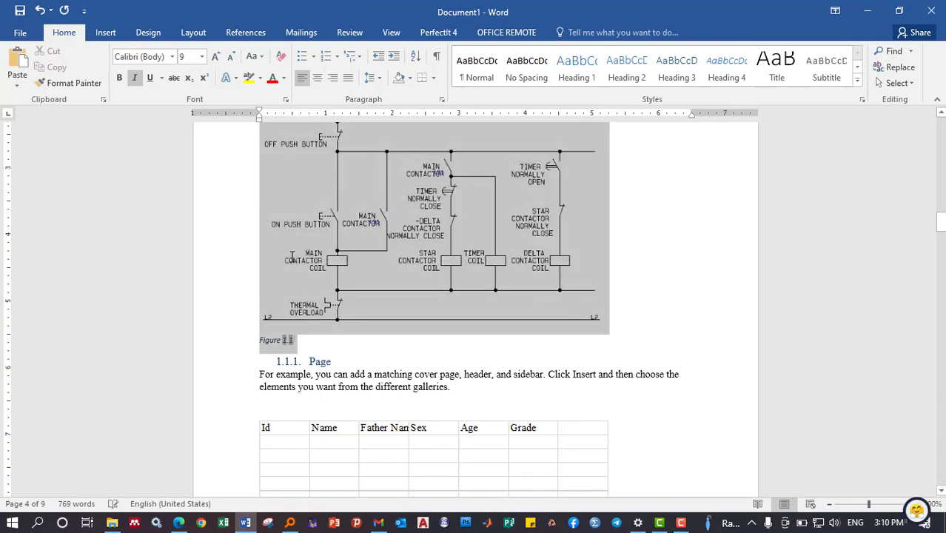
{"action": "key", "text": "ctrl+e"}
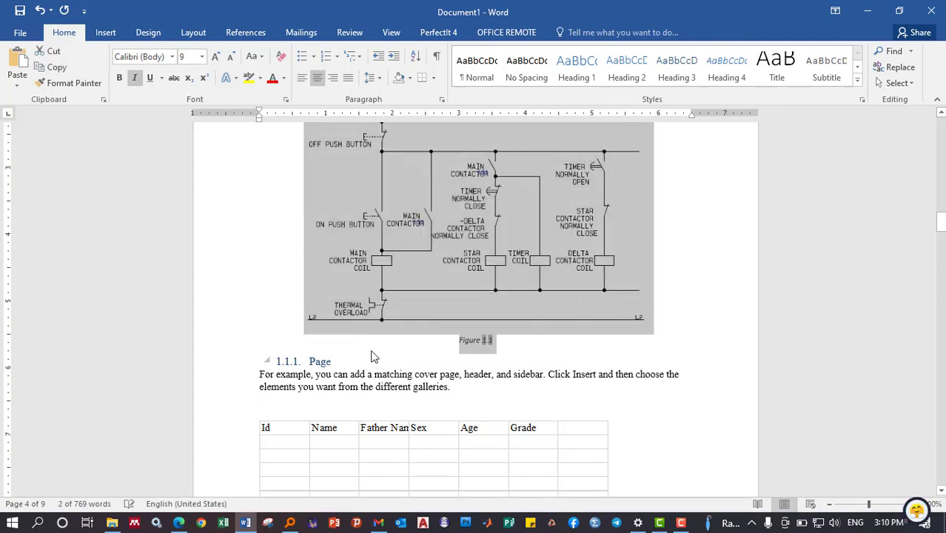
{"action": "key", "text": "Delete"}
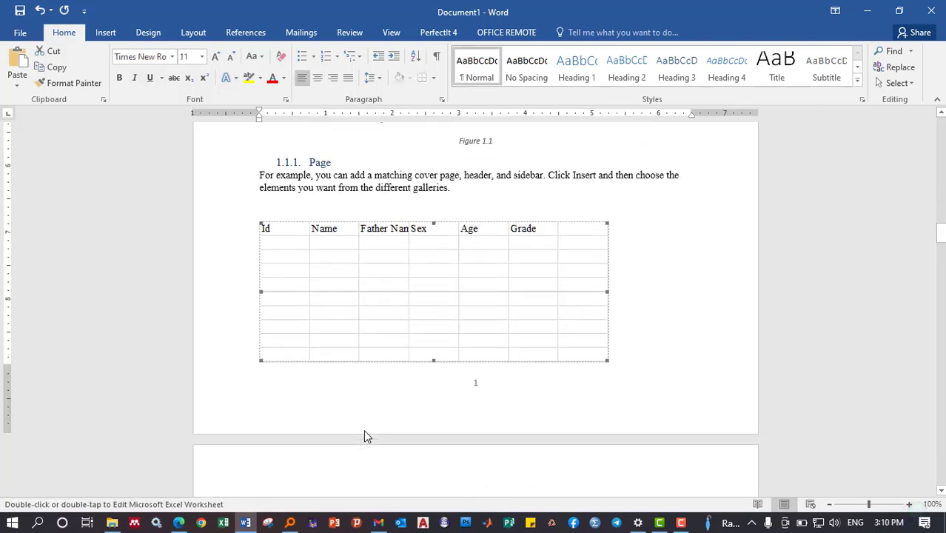
Add a caption labelled Table, 'Table 1.1', above the embedded Id/Name/Grade table
{"action": "right_click", "coordinate": [264, 255]}
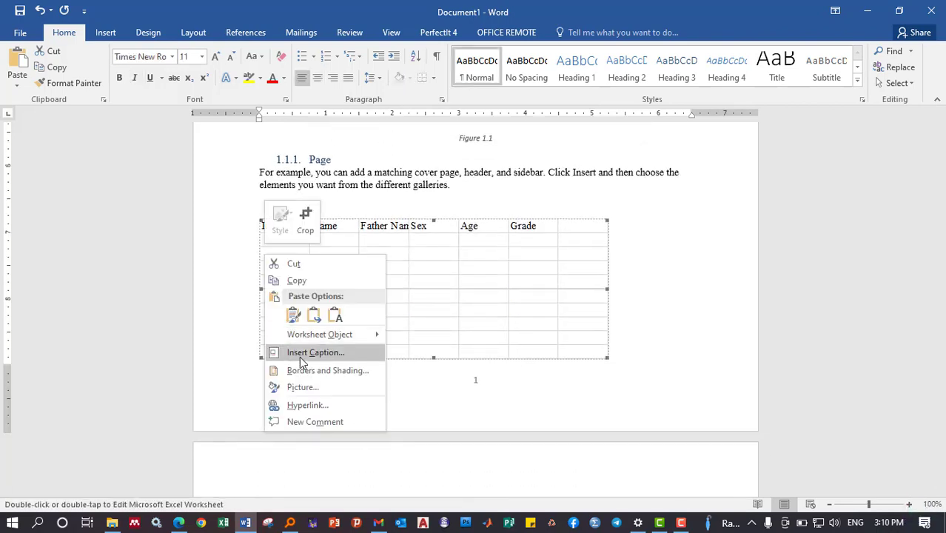
{"action": "key", "text": "Escape"}
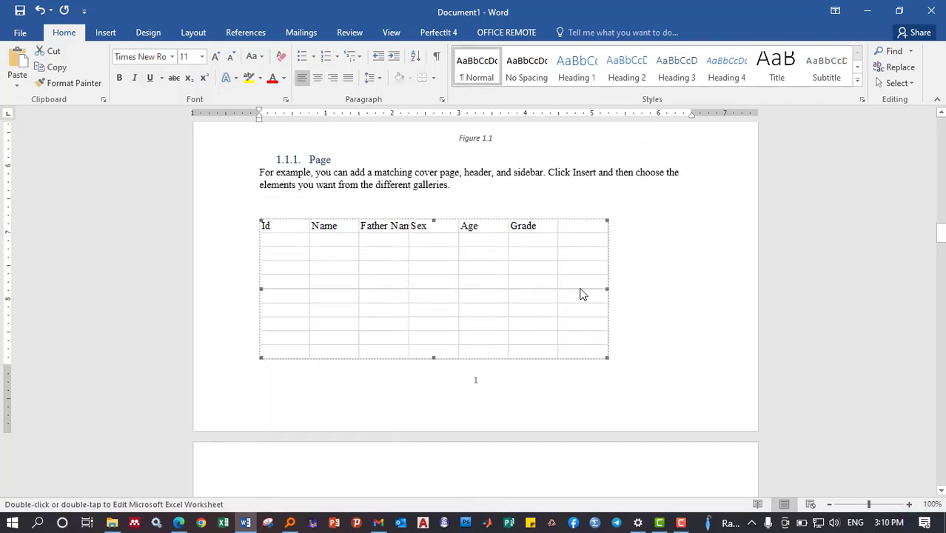
{"action": "right_click", "coordinate": [600, 282]}
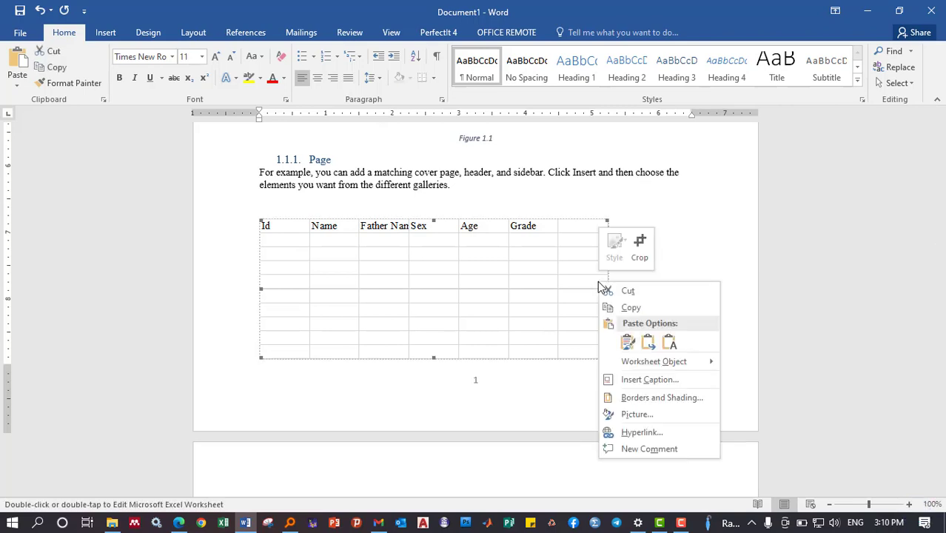
{"action": "left_click", "coordinate": [651, 379]}
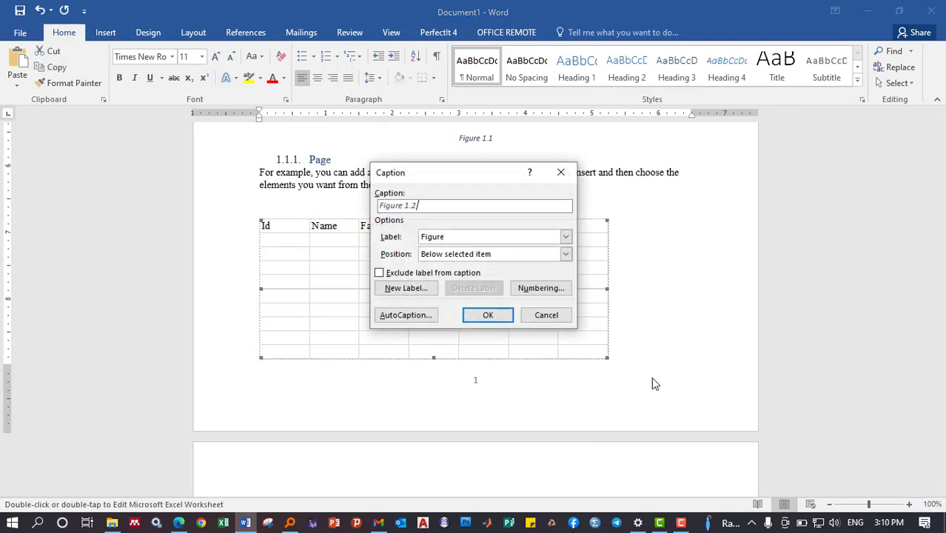
{"action": "left_click", "coordinate": [453, 238]}
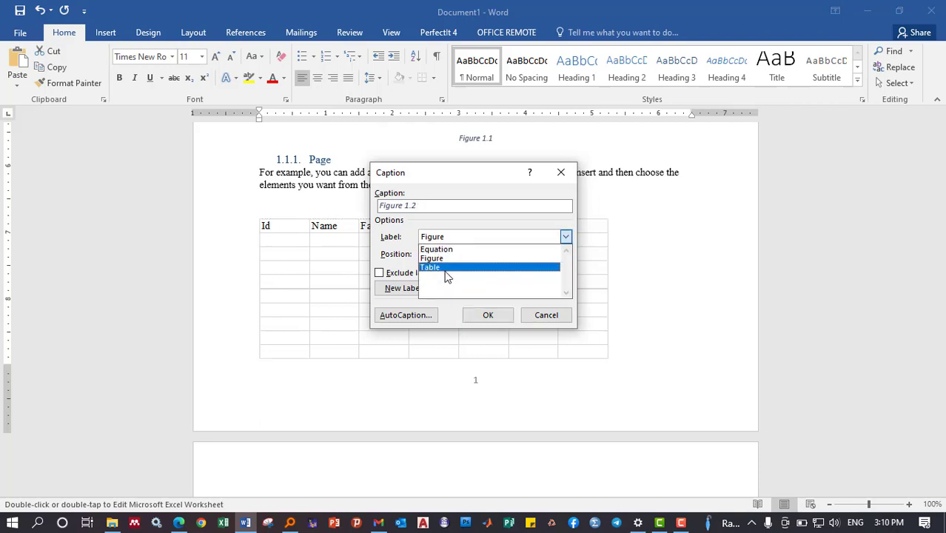
{"action": "left_click", "coordinate": [447, 267]}
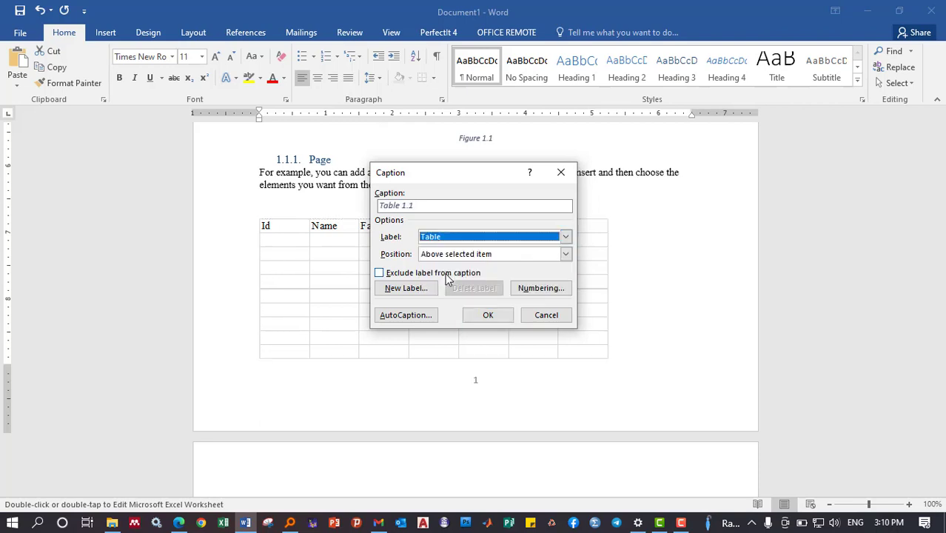
{"action": "left_click", "coordinate": [488, 314]}
Centre the embedded table and its Table 1.1 caption
{"action": "scroll", "coordinate": [456, 306], "scroll_direction": "down", "scroll_amount": 3}
{"action": "scroll", "coordinate": [455, 306], "scroll_direction": "down", "scroll_amount": 3}
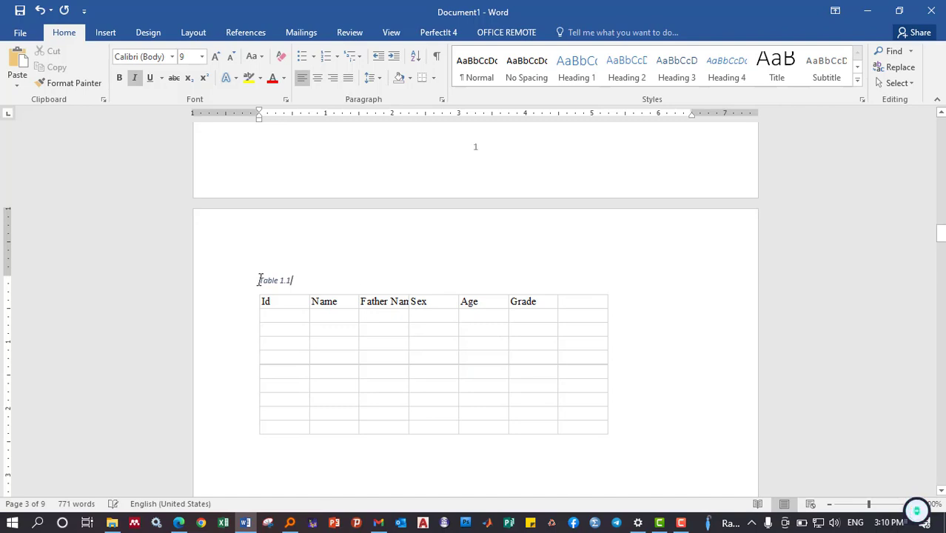
{"action": "left_click_drag", "start_coordinate": [260, 279], "coordinate": [438, 411]}
{"action": "key", "text": "ctrl+e"}
{"action": "scroll", "coordinate": [429, 366], "scroll_direction": "down", "scroll_amount": 4}
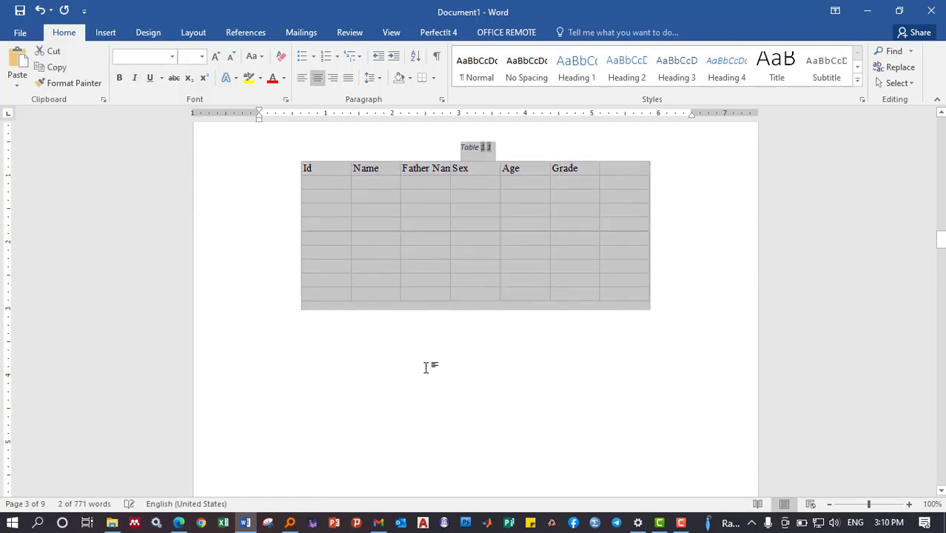
{"action": "scroll", "coordinate": [355, 288], "scroll_direction": "down", "scroll_amount": 9}
{"action": "scroll", "coordinate": [354, 288], "scroll_direction": "down", "scroll_amount": 7}
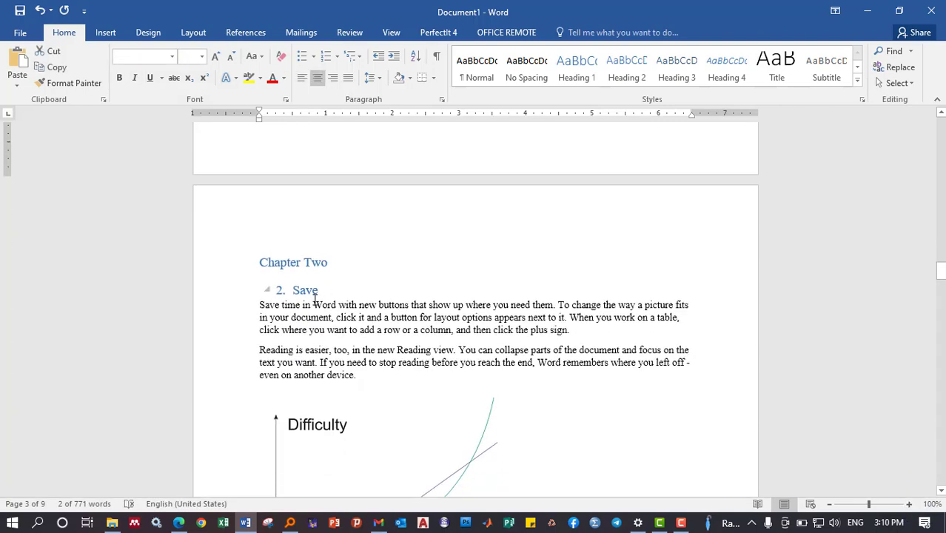
Add a Figure 2.1 caption beneath the Difficulty-versus-Complexity chart, switching the label back to Figure
{"action": "left_click", "coordinate": [363, 427]}
{"action": "right_click", "coordinate": [363, 426]}
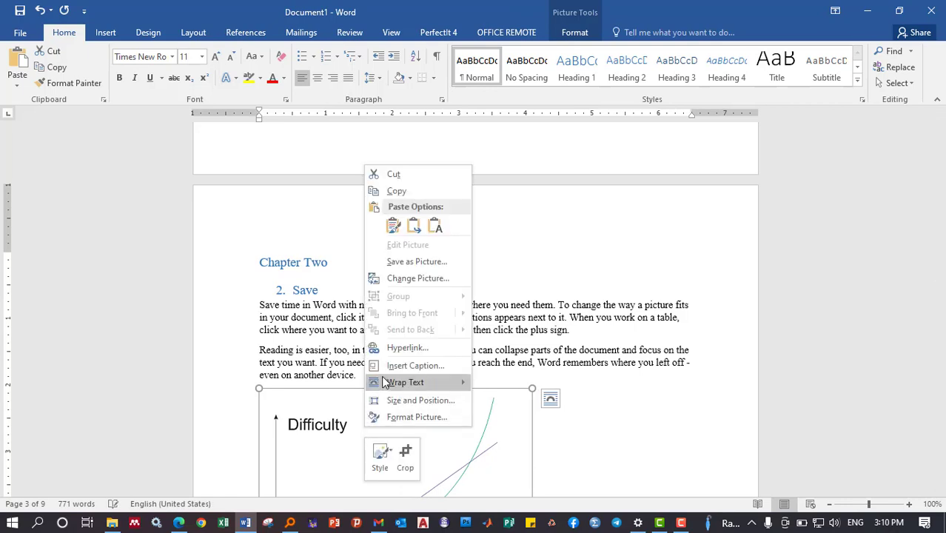
{"action": "left_click", "coordinate": [415, 367]}
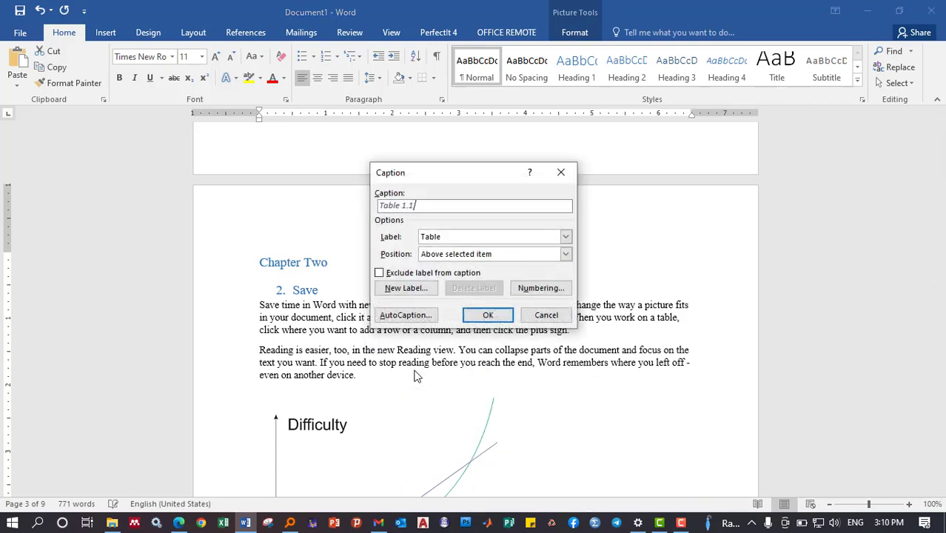
{"action": "left_click", "coordinate": [448, 239]}
{"action": "left_click", "coordinate": [448, 258]}
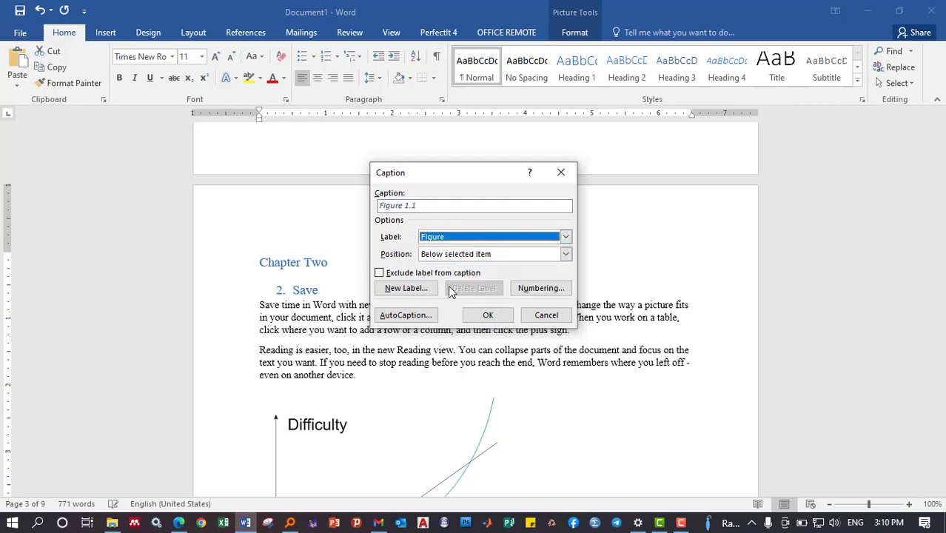
{"action": "left_click", "coordinate": [482, 316]}
Centre the chart together with its Figure 2.1 caption
{"action": "scroll", "coordinate": [418, 337], "scroll_direction": "down", "scroll_amount": 4}
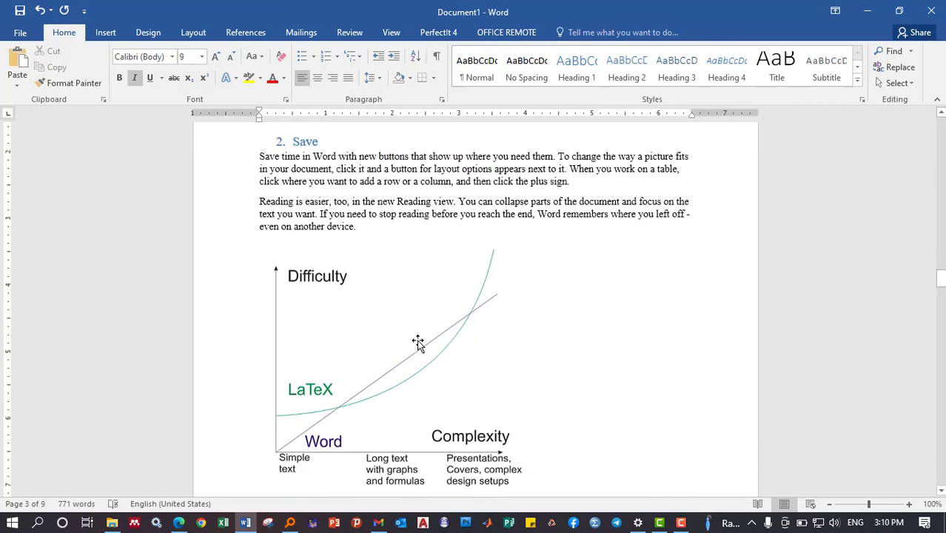
{"action": "scroll", "coordinate": [360, 355], "scroll_direction": "down", "scroll_amount": 2}
{"action": "left_click_drag", "start_coordinate": [326, 412], "coordinate": [287, 286]}
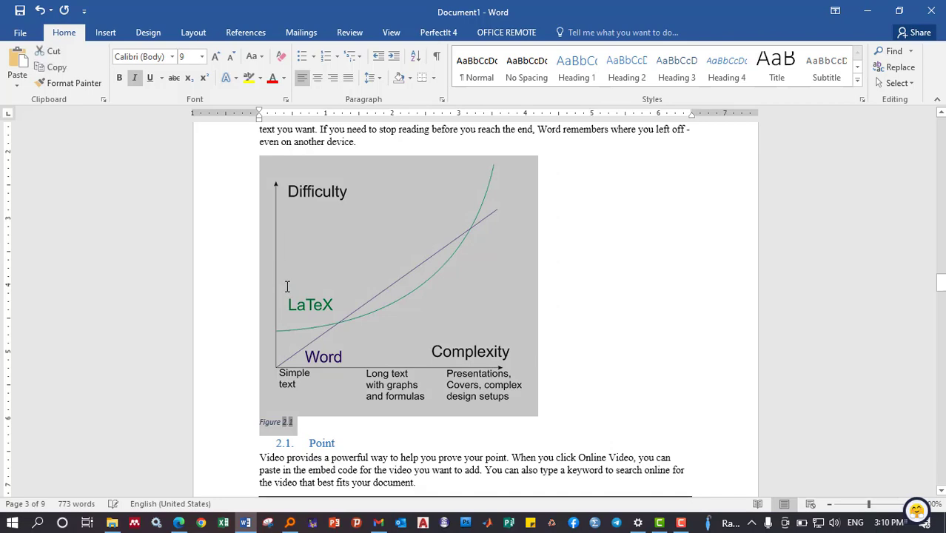
{"action": "key", "text": "ctrl+e"}
{"action": "left_click", "coordinate": [380, 440]}
{"action": "scroll", "coordinate": [364, 389], "scroll_direction": "down", "scroll_amount": 3}
{"action": "scroll", "coordinate": [331, 277], "scroll_direction": "down", "scroll_amount": 2}
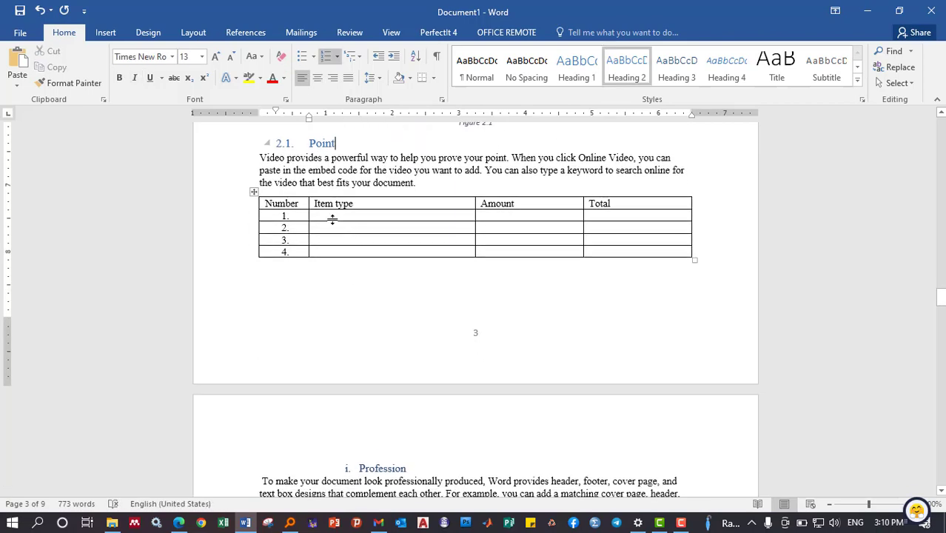
Add a Table 2.1 caption above the Number/Item type/Amount/Total table
{"action": "left_click", "coordinate": [253, 192]}
{"action": "right_click", "coordinate": [253, 192]}
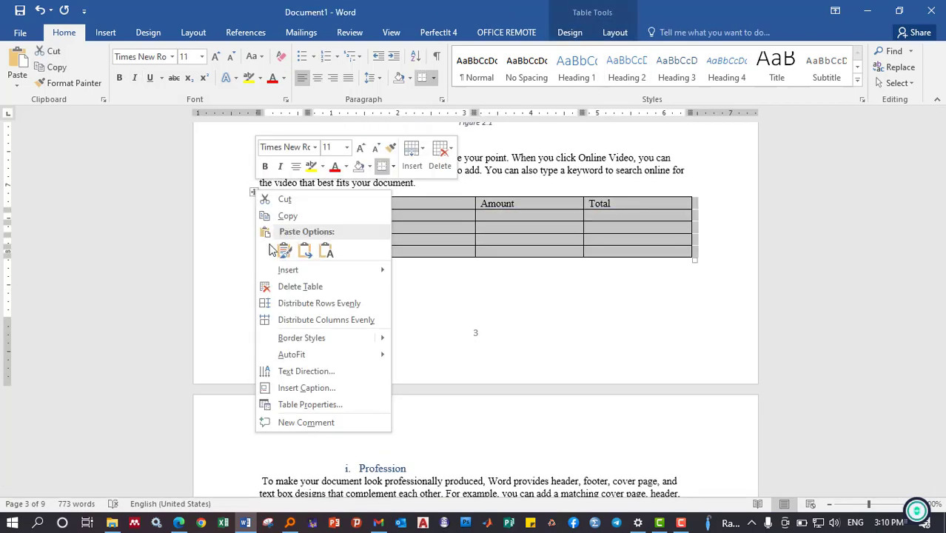
{"action": "left_click", "coordinate": [319, 390]}
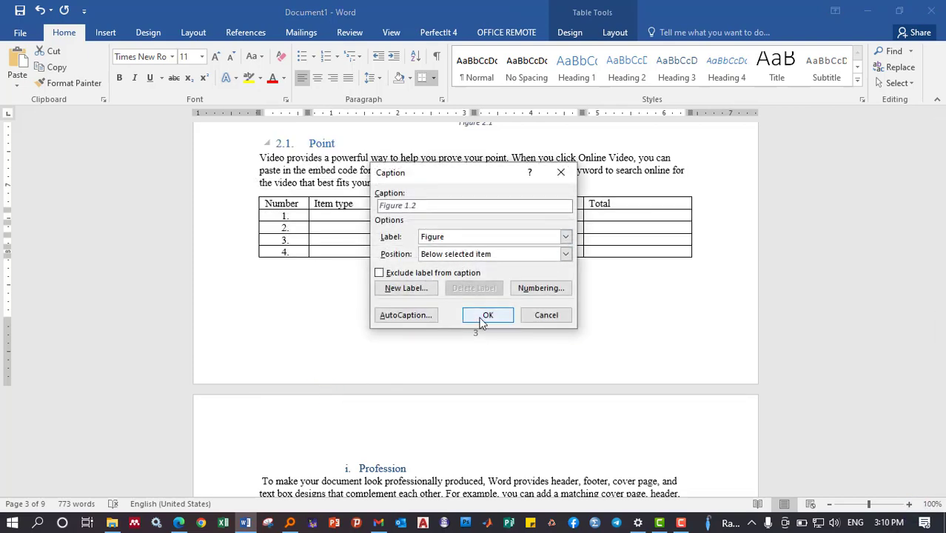
{"action": "left_click", "coordinate": [456, 240]}
{"action": "left_click", "coordinate": [448, 267]}
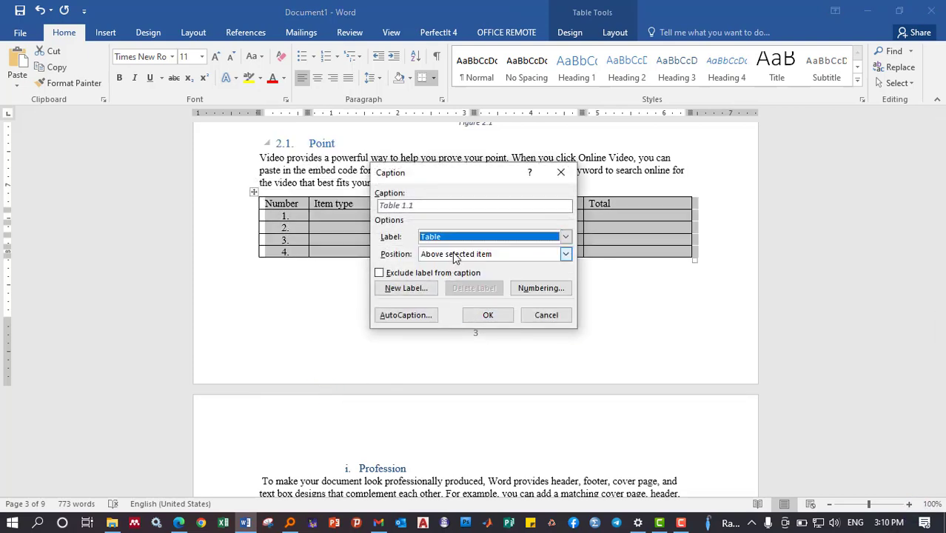
{"action": "left_click", "coordinate": [482, 315]}
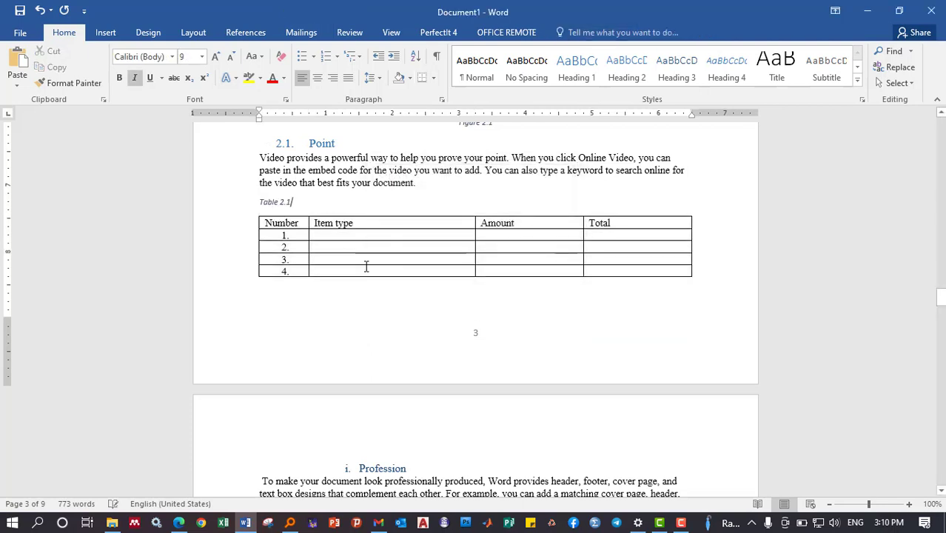
Centre the Table 2.1 caption and the table's cell text
{"action": "left_click_drag", "start_coordinate": [260, 196], "coordinate": [437, 265]}
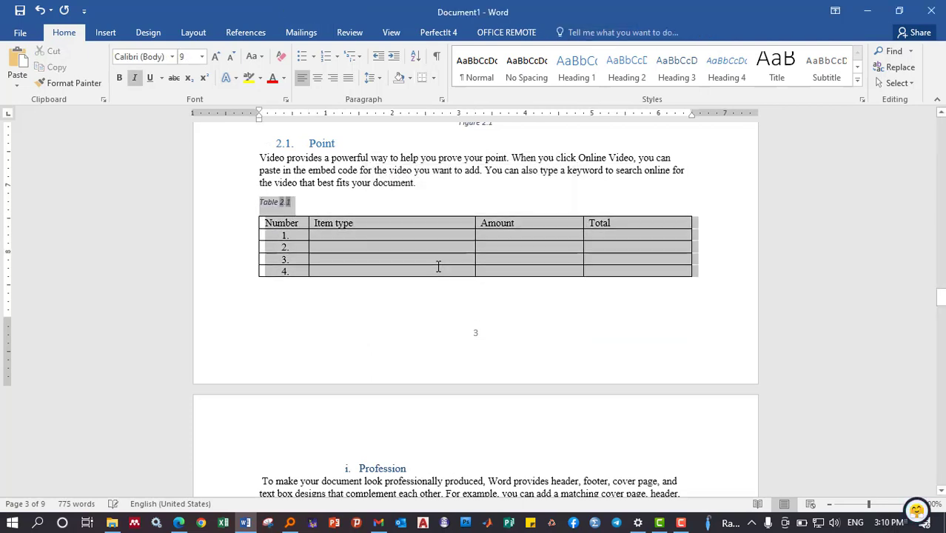
{"action": "key", "text": "ctrl+e"}
{"action": "scroll", "coordinate": [442, 290], "scroll_direction": "down", "scroll_amount": 2}
Replace the Profession heading's 'i.' number with 2.1.1. heading numbering
{"action": "scroll", "coordinate": [422, 306], "scroll_direction": "down", "scroll_amount": 1}
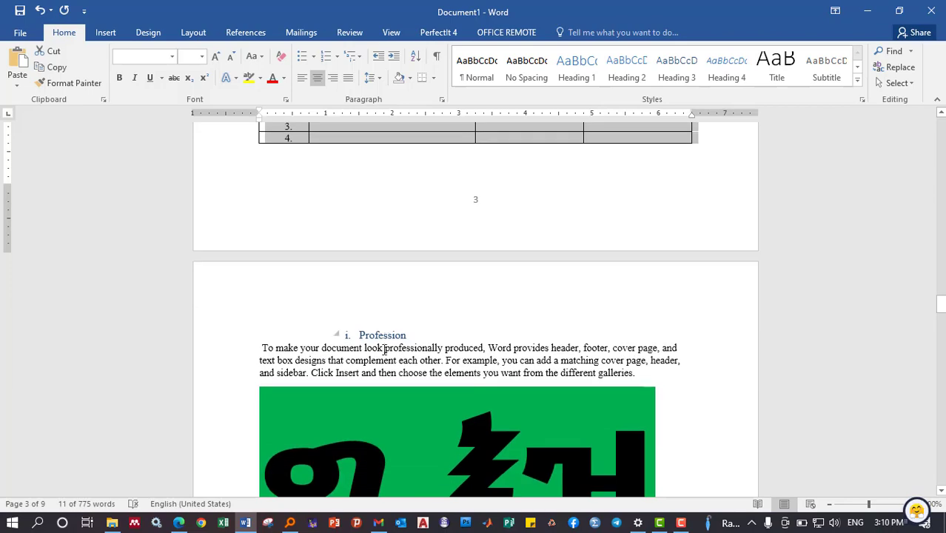
{"action": "left_click", "coordinate": [392, 372]}
{"action": "left_click", "coordinate": [354, 333]}
{"action": "scroll", "coordinate": [369, 322], "scroll_direction": "up", "scroll_amount": 3}
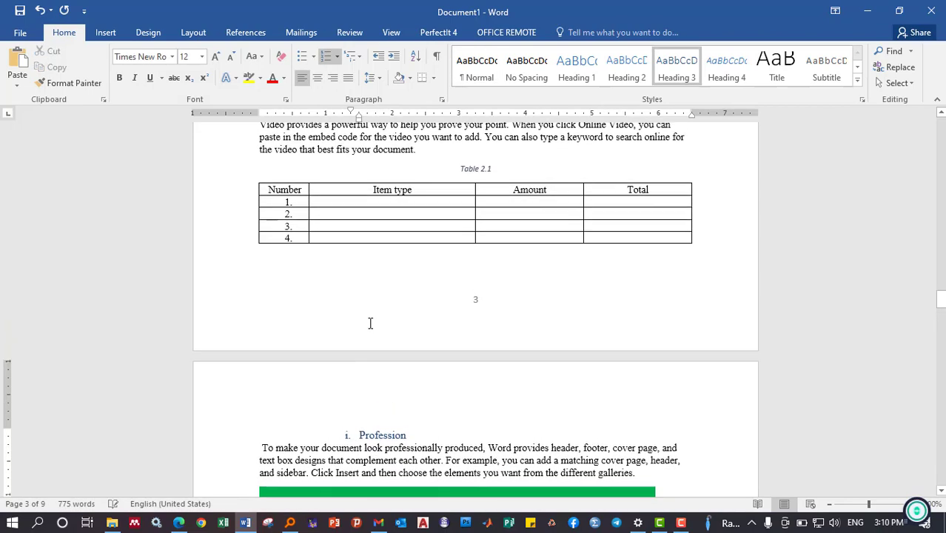
{"action": "scroll", "coordinate": [369, 300], "scroll_direction": "up", "scroll_amount": 4}
{"action": "scroll", "coordinate": [369, 296], "scroll_direction": "down", "scroll_amount": 3}
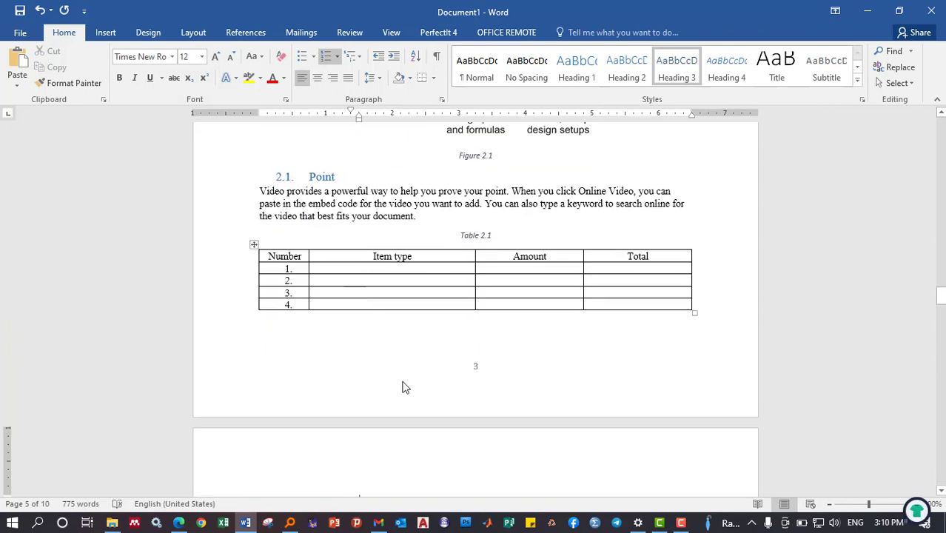
{"action": "scroll", "coordinate": [385, 363], "scroll_direction": "down", "scroll_amount": 3}
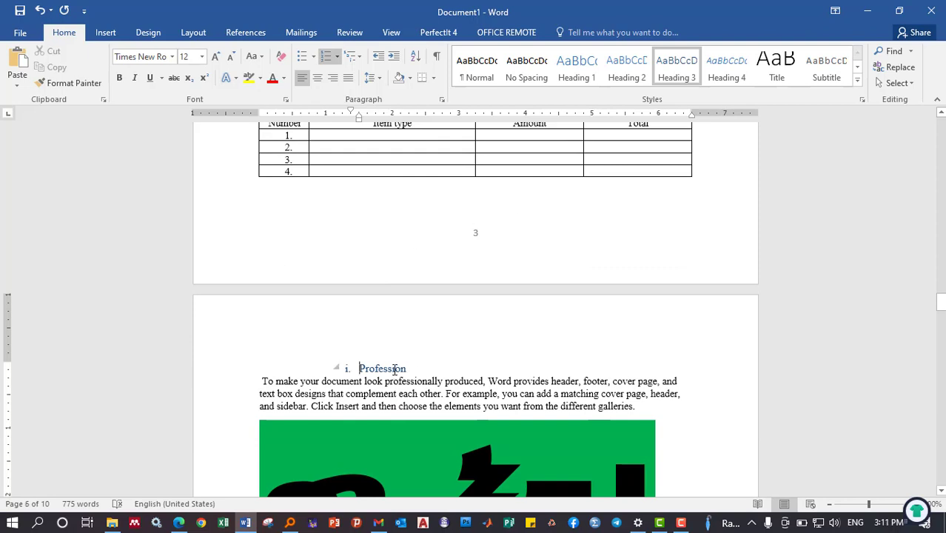
{"action": "key", "text": "BackSpace"}
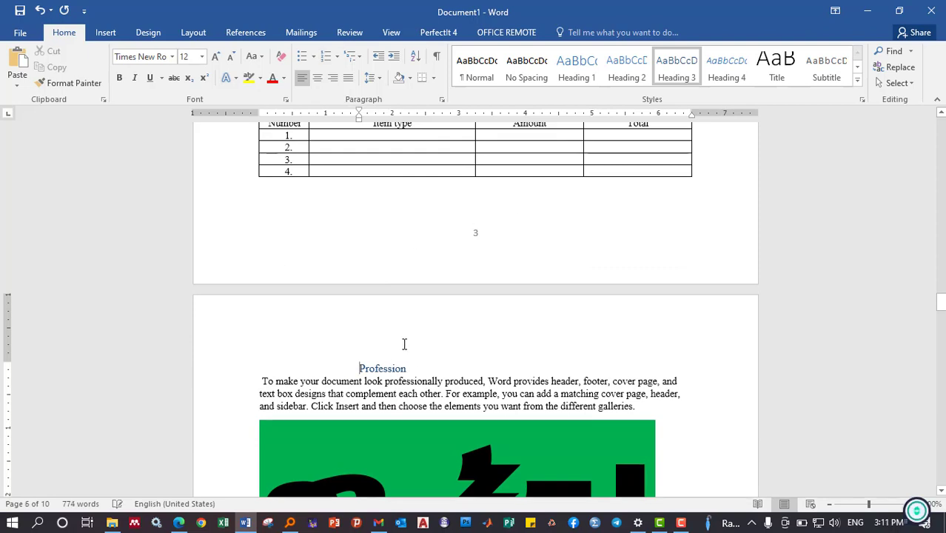
{"action": "type", "text": "2.1.1."}
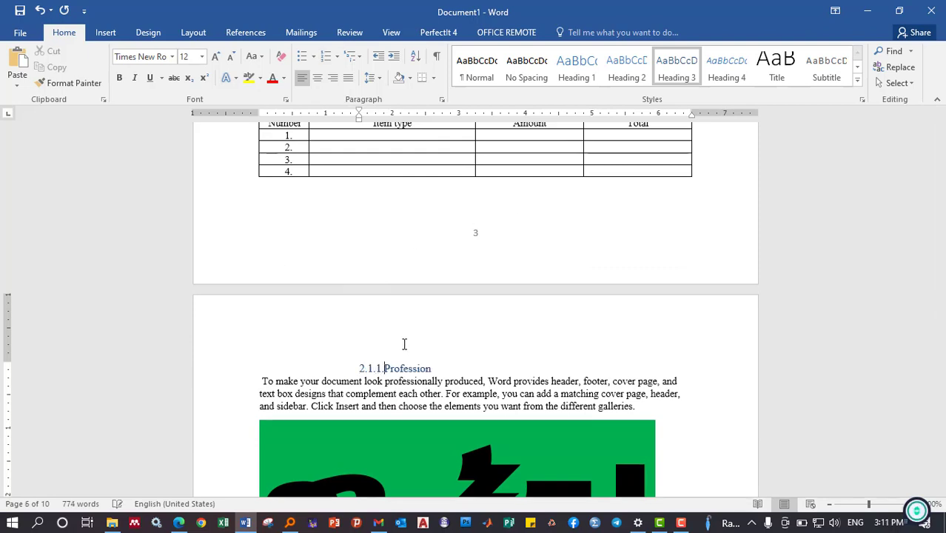
{"action": "key", "text": "space"}
{"action": "scroll", "coordinate": [415, 414], "scroll_direction": "down", "scroll_amount": 2}
Add a Figure 2.2 caption beneath the green picture under Profession
{"action": "left_click", "coordinate": [383, 376]}
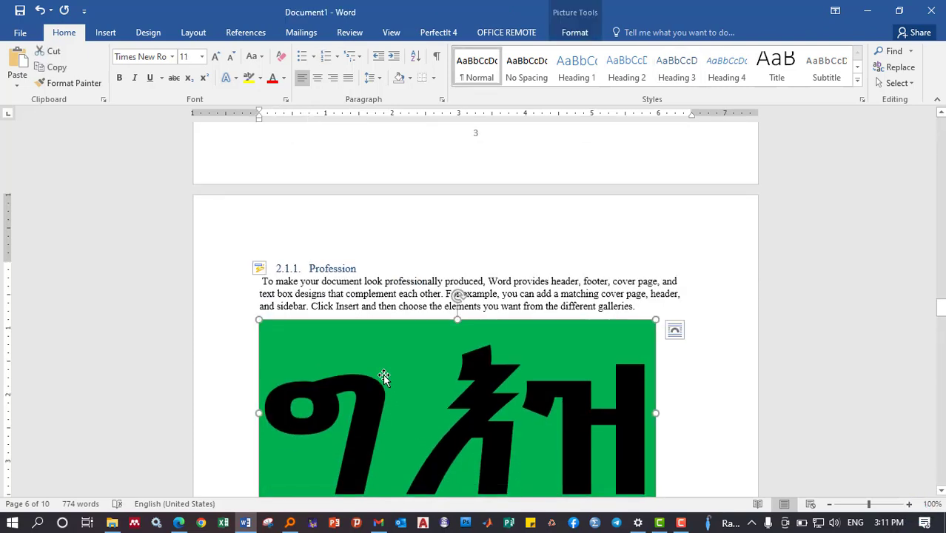
{"action": "right_click", "coordinate": [384, 377]}
{"action": "left_click", "coordinate": [432, 314]}
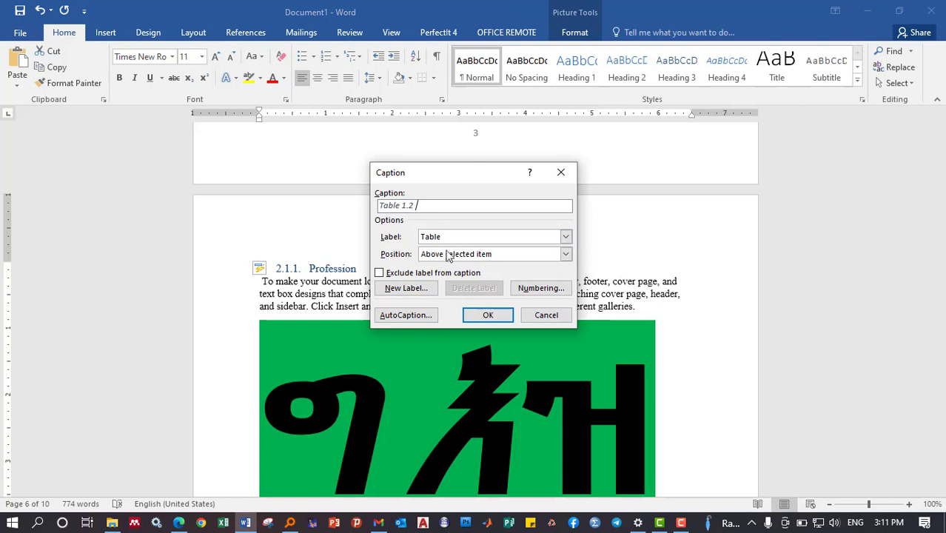
{"action": "left_click", "coordinate": [471, 237]}
{"action": "left_click", "coordinate": [446, 258]}
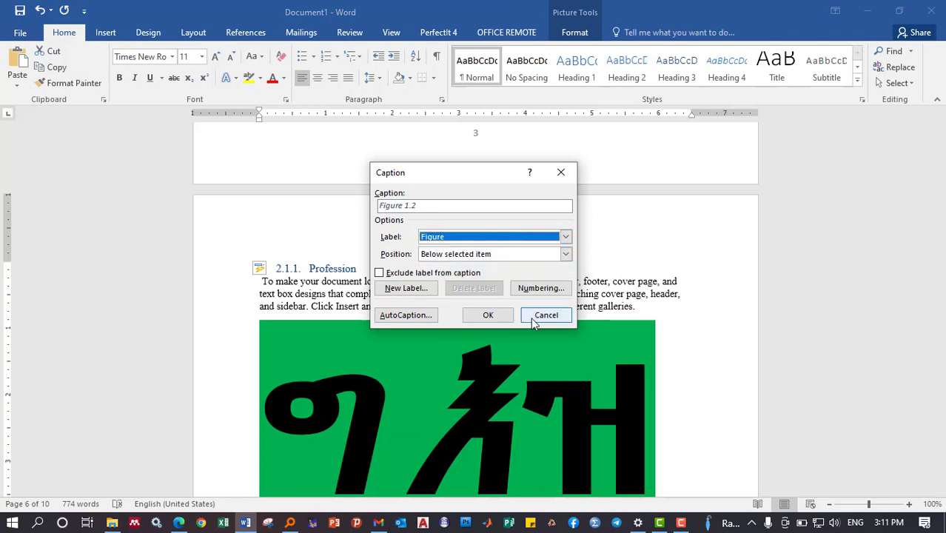
{"action": "left_click", "coordinate": [488, 315]}
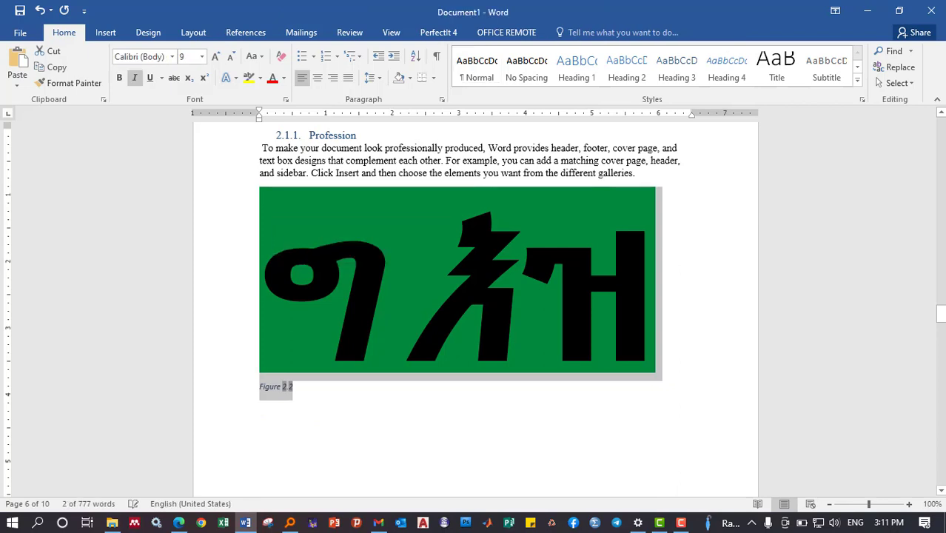
Centre the picture and caption, and extend the caption to read 'Figure 2.2 geez'
{"action": "key", "text": "ctrl+e"}
{"action": "key", "text": "Right"}
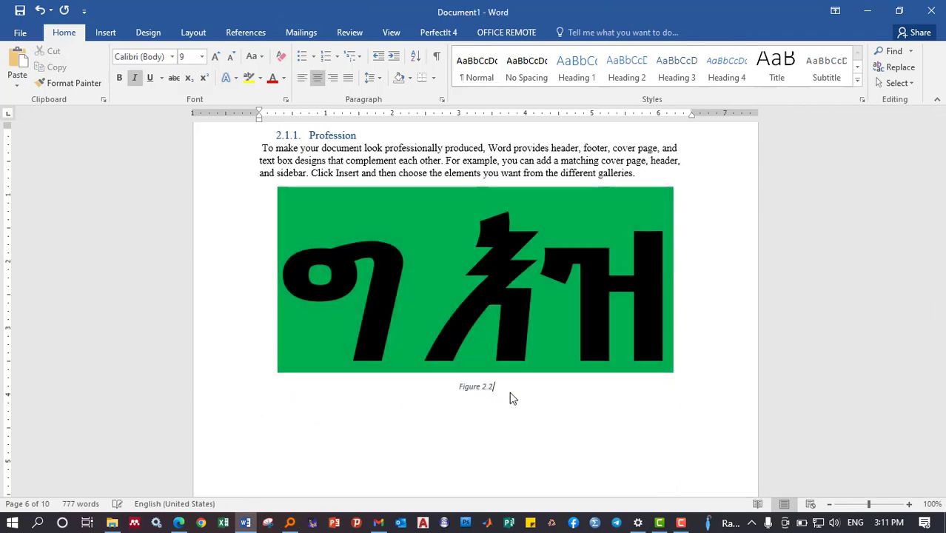
{"action": "type", "text": "geez"}
{"action": "scroll", "coordinate": [540, 385], "scroll_direction": "down", "scroll_amount": 4}
Add a Figure 3.1 caption under the rock-arch landscape photo and centre it
{"action": "scroll", "coordinate": [498, 374], "scroll_direction": "down", "scroll_amount": 6}
{"action": "scroll", "coordinate": [461, 340], "scroll_direction": "down", "scroll_amount": 5}
{"action": "left_click", "coordinate": [461, 341]}
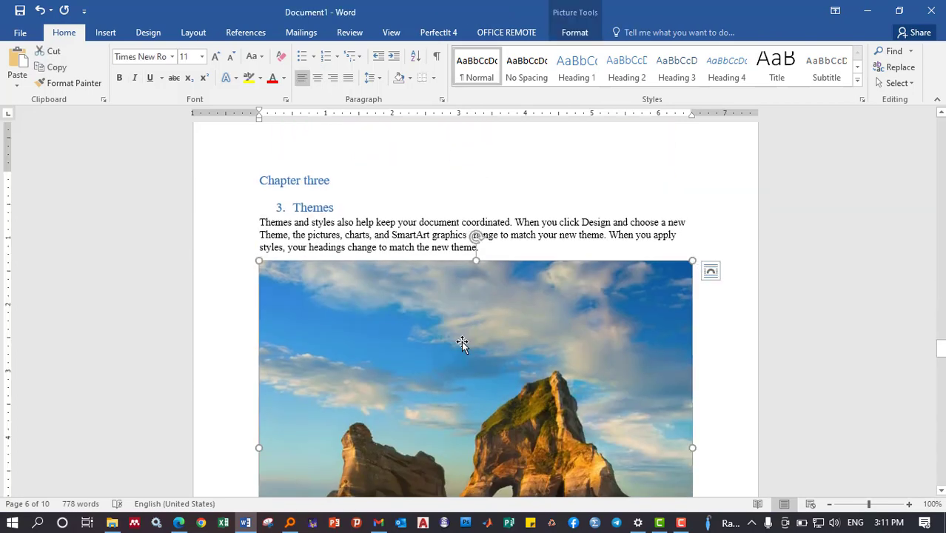
{"action": "right_click", "coordinate": [461, 340]}
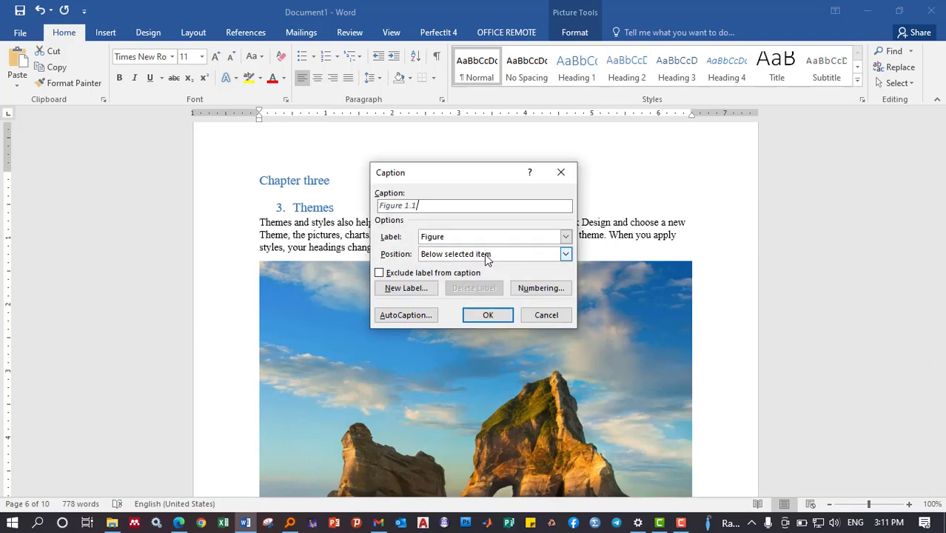
{"action": "left_click", "coordinate": [490, 317]}
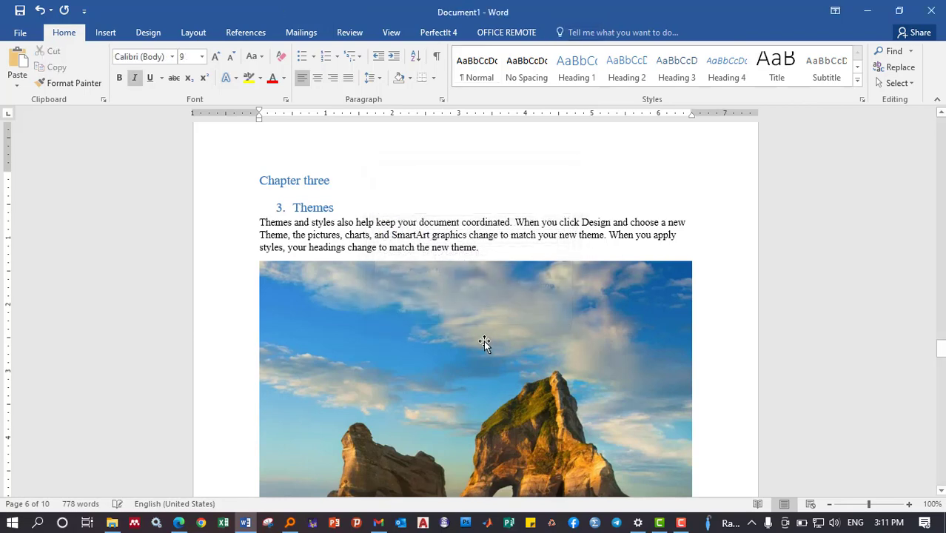
{"action": "scroll", "coordinate": [483, 339], "scroll_direction": "down", "scroll_amount": 5}
{"action": "triple_click", "coordinate": [302, 420]}
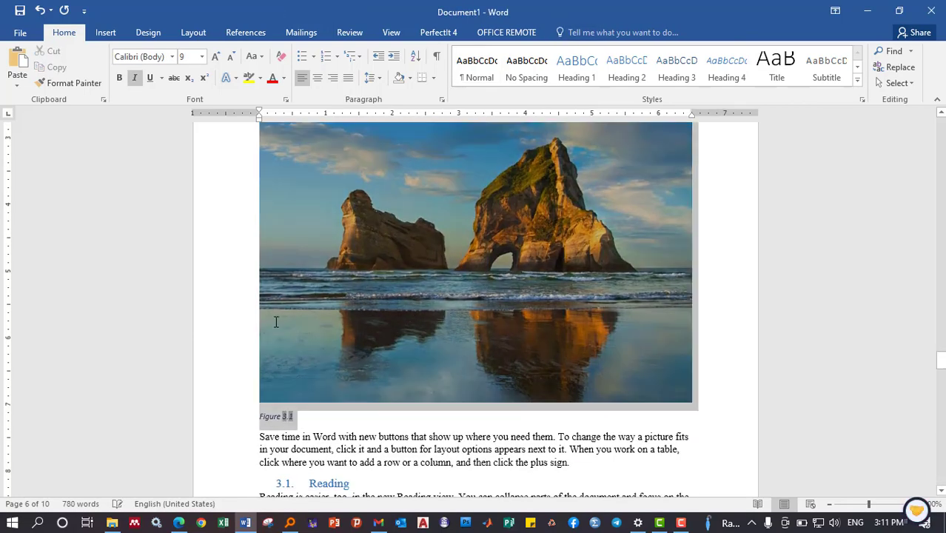
{"action": "key", "text": "ctrl+e"}
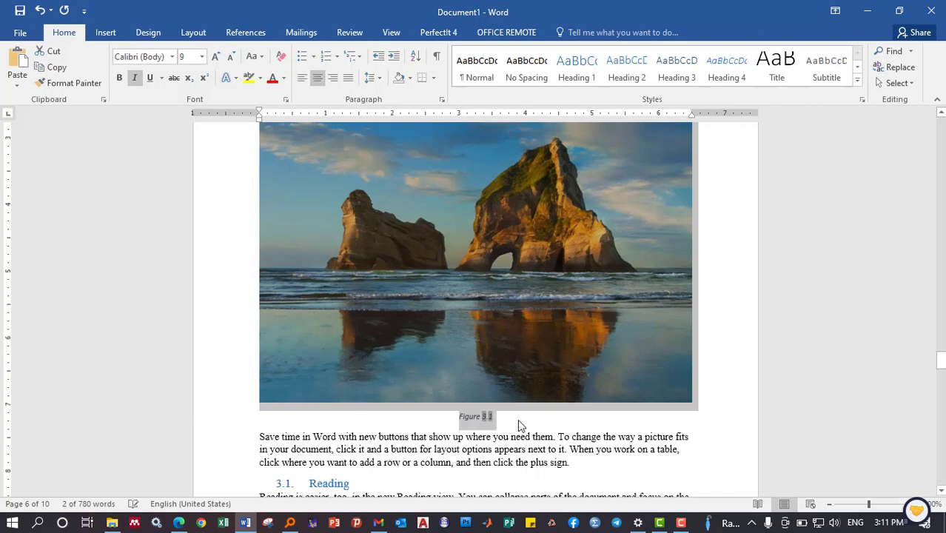
Finish the Figure 3.1 caption text as 'windows screen', replacing the misspelled 'Sceen'
{"action": "left_click", "coordinate": [519, 420]}
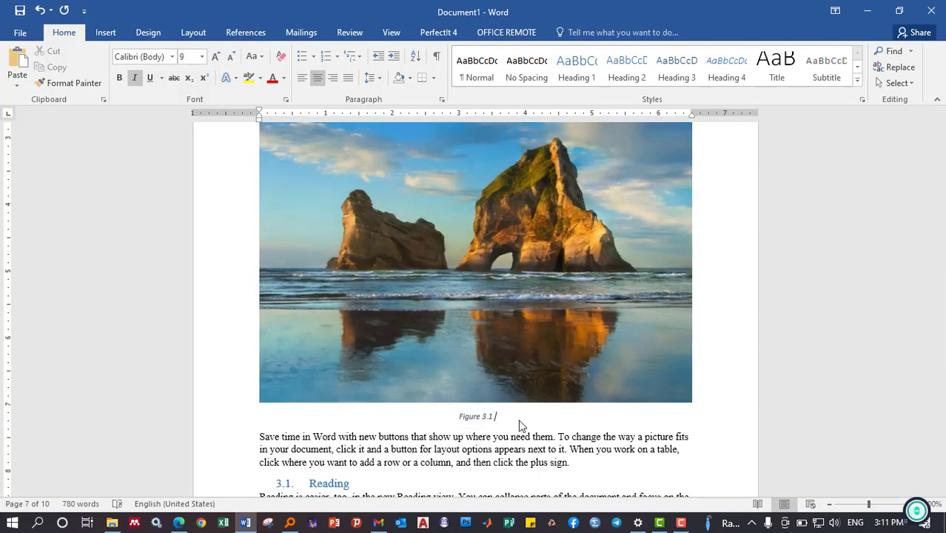
{"action": "type", "text": "S"}
{"action": "type", "text": "cee"}
{"action": "type", "text": "n"}
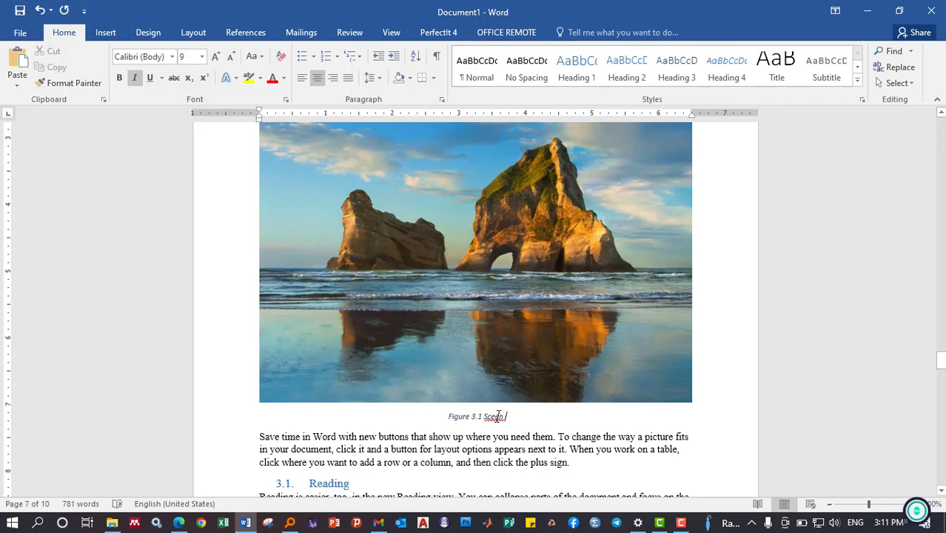
{"action": "right_click", "coordinate": [494, 416]}
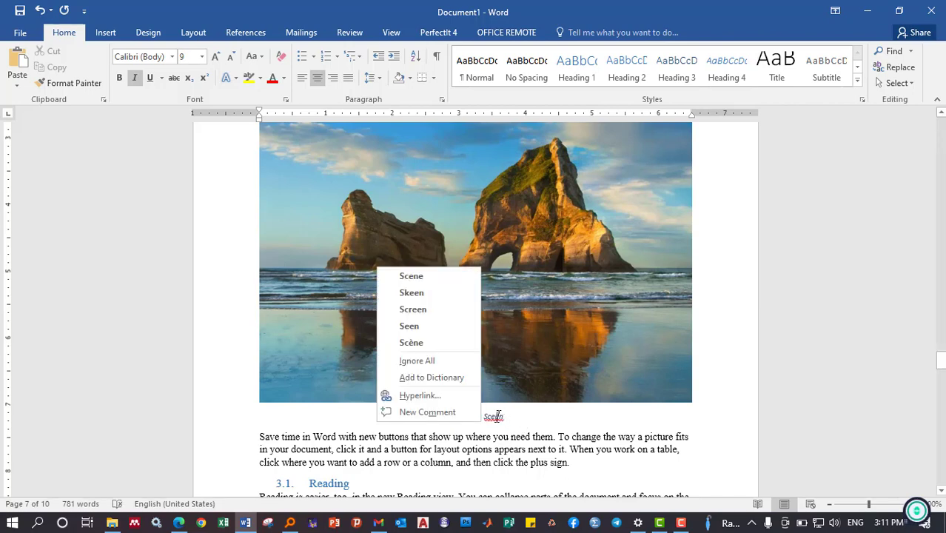
{"action": "left_click", "coordinate": [419, 284]}
{"action": "left_click_drag", "start_coordinate": [504, 416], "coordinate": [481, 415]}
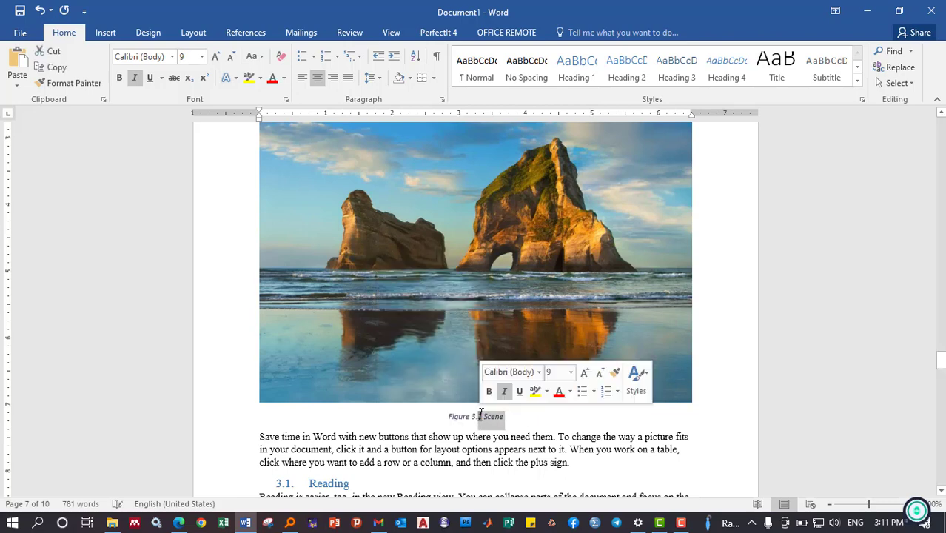
{"action": "left_click", "coordinate": [504, 416]}
{"action": "key", "text": "BackSpace"}
{"action": "key", "text": "BackSpace"}
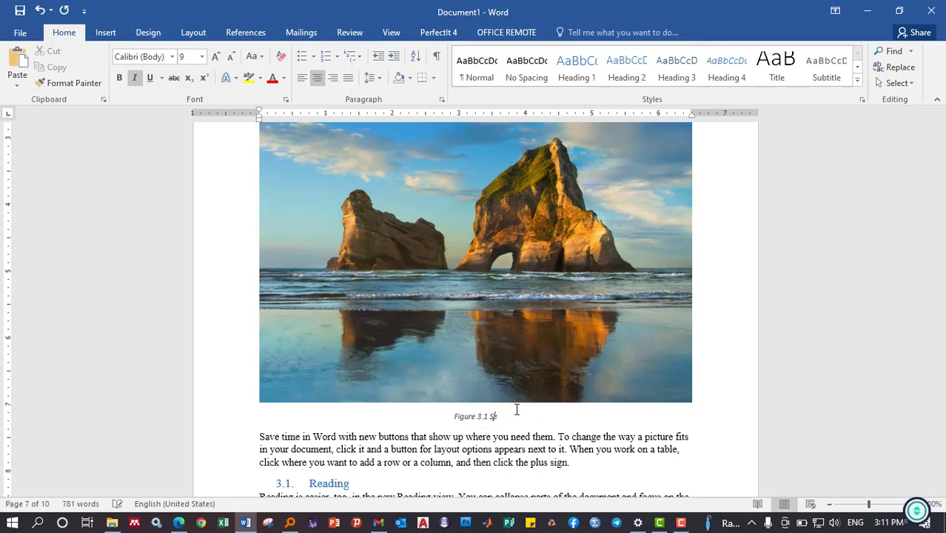
{"action": "key", "text": "BackSpace"}
{"action": "key", "text": "BackSpace"}
{"action": "key", "text": "BackSpace"}
{"action": "type", "text": "wi"}
{"action": "type", "text": "ndows"}
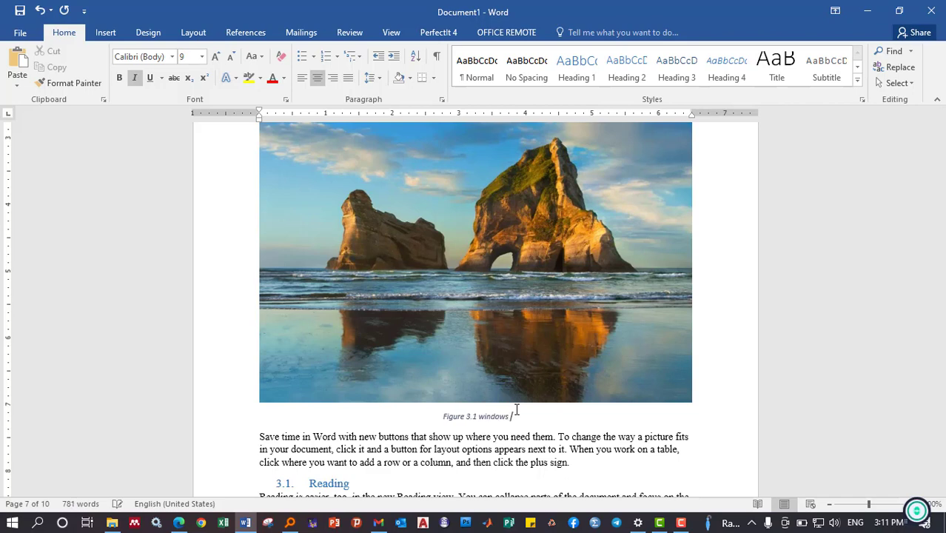
{"action": "type", "text": " screen"}
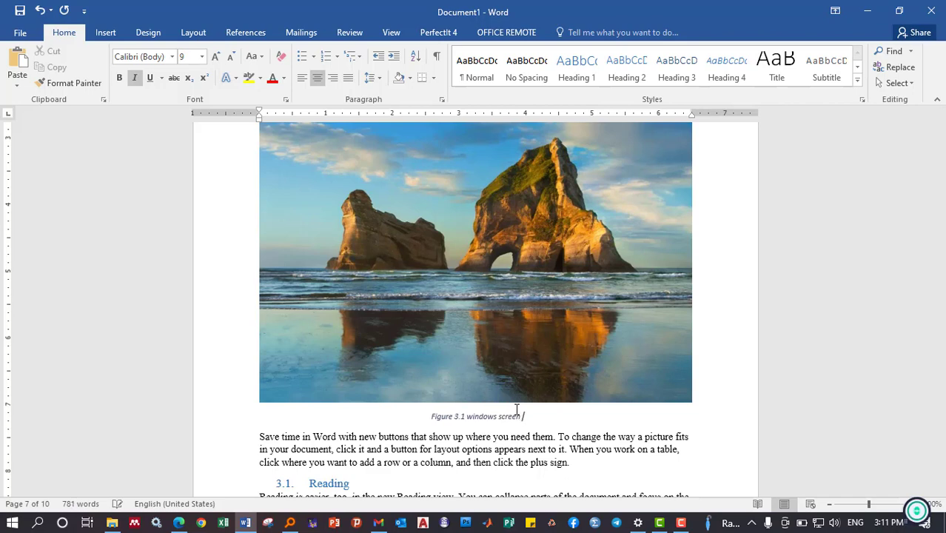
{"action": "left_click", "coordinate": [494, 449]}
{"action": "scroll", "coordinate": [477, 433], "scroll_direction": "down", "scroll_amount": 1}
Insert the caption 'Figure 3.2 Reference' under the Question & Reference Bank picture
{"action": "scroll", "coordinate": [416, 374], "scroll_direction": "down", "scroll_amount": 10}
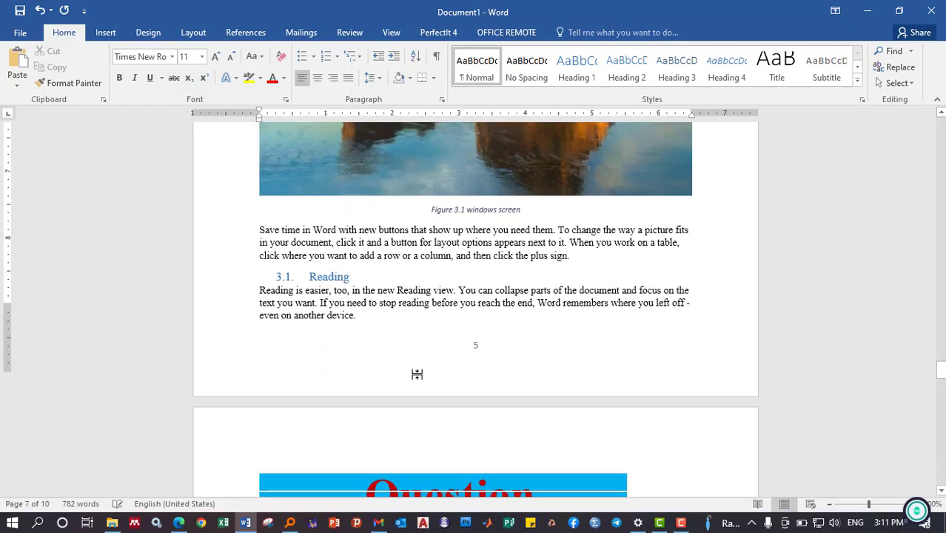
{"action": "right_click", "coordinate": [386, 311]}
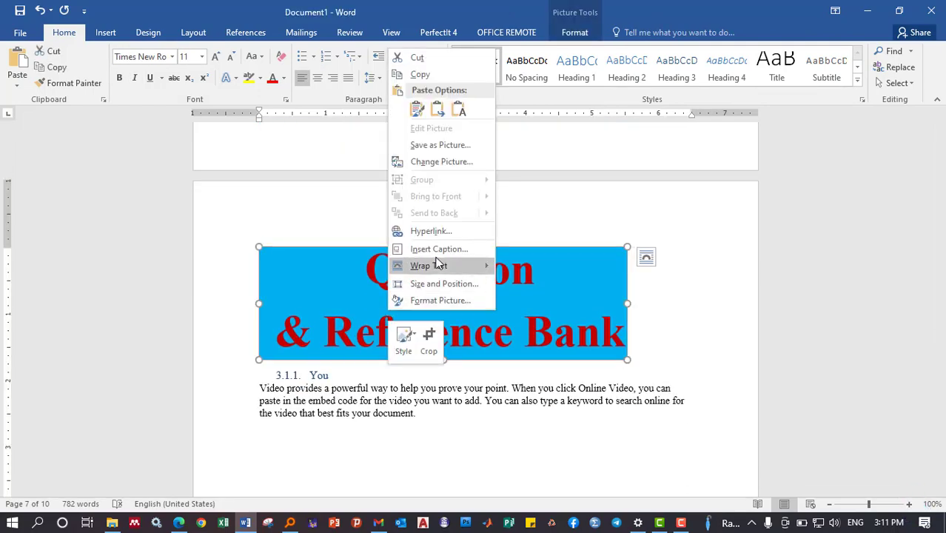
{"action": "left_click", "coordinate": [437, 249]}
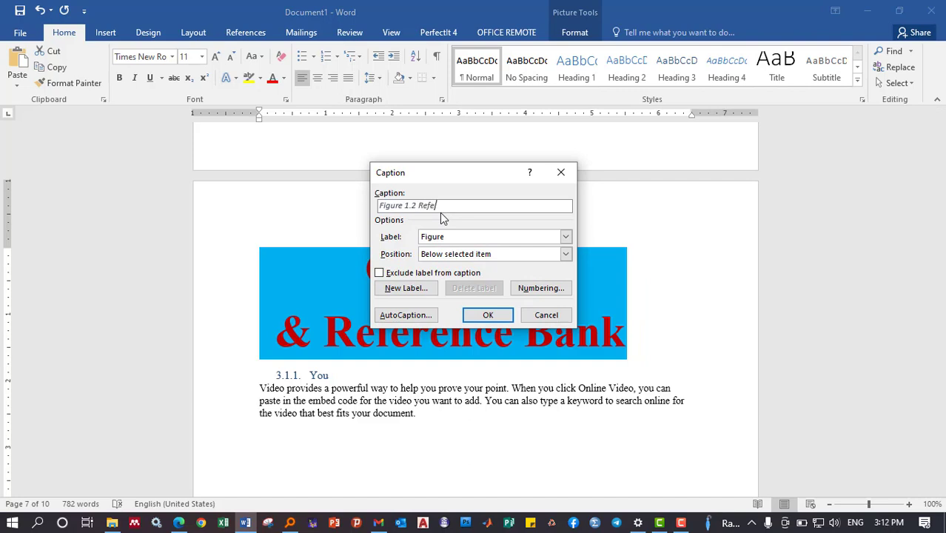
{"action": "type", "text": "rence"}
{"action": "key", "text": "Return"}
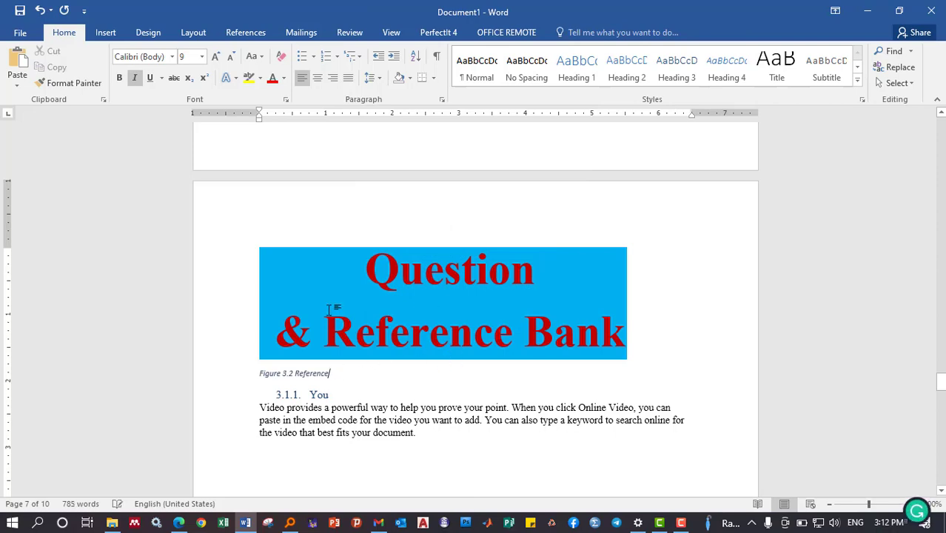
Centre the Question & Reference Bank picture together with its Figure 3.2 caption
{"action": "left_click", "coordinate": [329, 309], "text": "shift"}
{"action": "key", "text": "ctrl+e"}
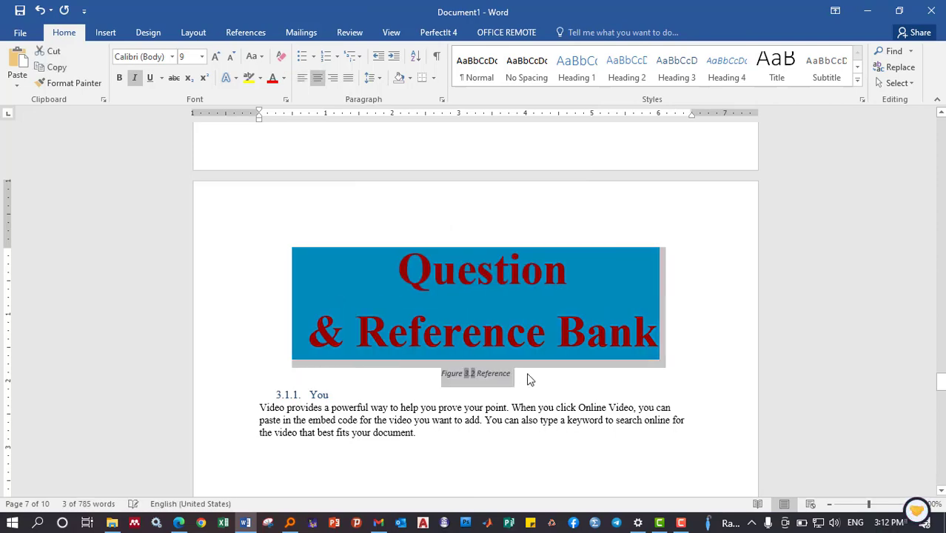
{"action": "left_click", "coordinate": [530, 379]}
{"action": "scroll", "coordinate": [528, 376], "scroll_direction": "up", "scroll_amount": 3}
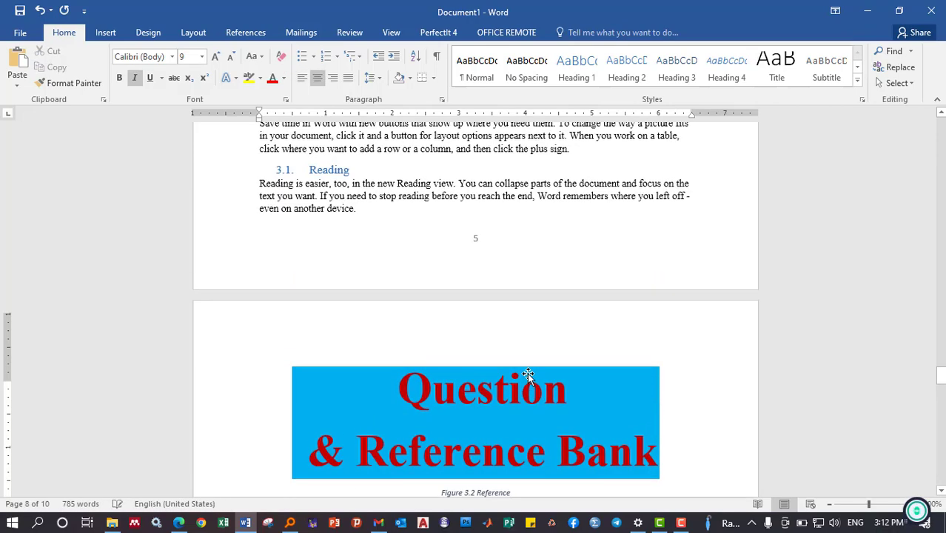
{"action": "scroll", "coordinate": [529, 376], "scroll_direction": "down", "scroll_amount": 10}
{"action": "scroll", "coordinate": [529, 376], "scroll_direction": "down", "scroll_amount": 5}
{"action": "scroll", "coordinate": [528, 374], "scroll_direction": "up", "scroll_amount": 8}
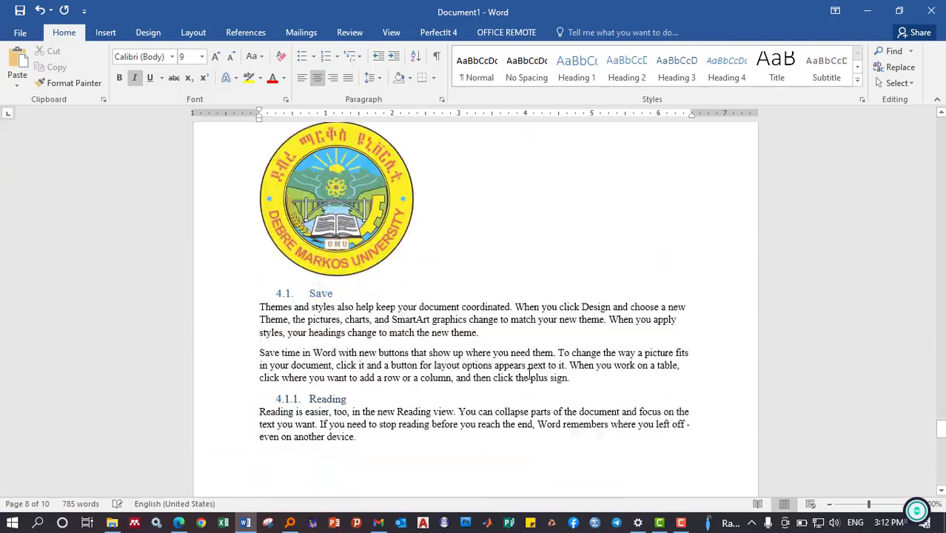
{"action": "scroll", "coordinate": [444, 348], "scroll_direction": "up", "scroll_amount": 3}
Caption the DMU logo 'Figure 4.1 DMU logo' and centre the logo with its caption
{"action": "right_click", "coordinate": [365, 318]}
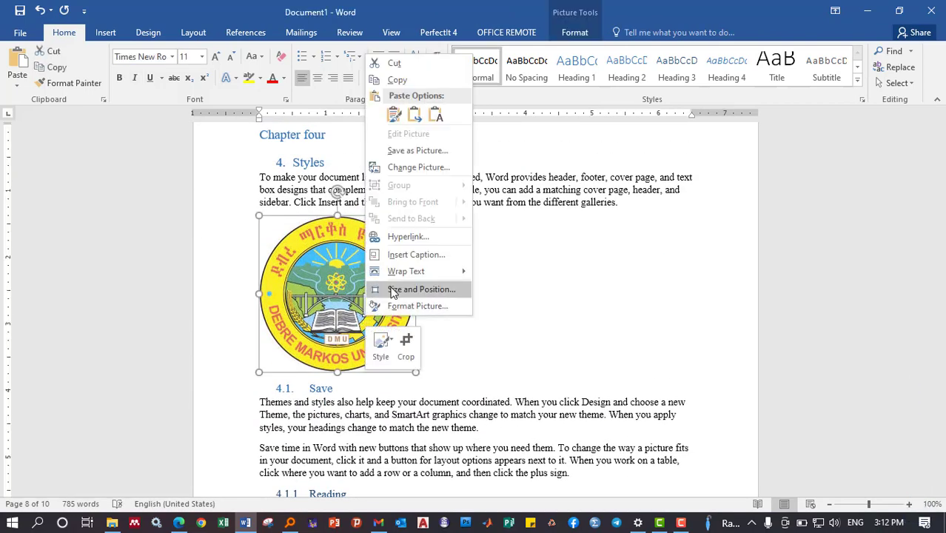
{"action": "left_click", "coordinate": [405, 255]}
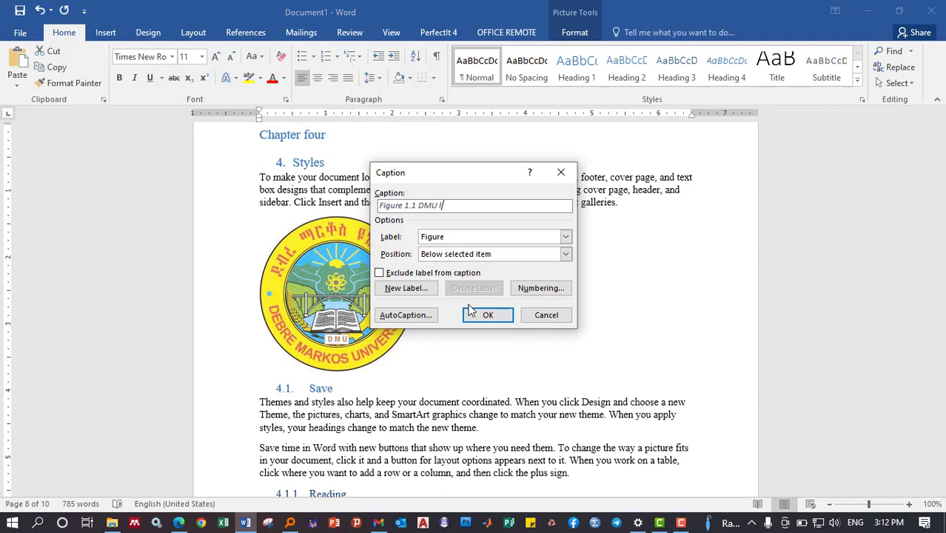
{"action": "left_click", "coordinate": [471, 309]}
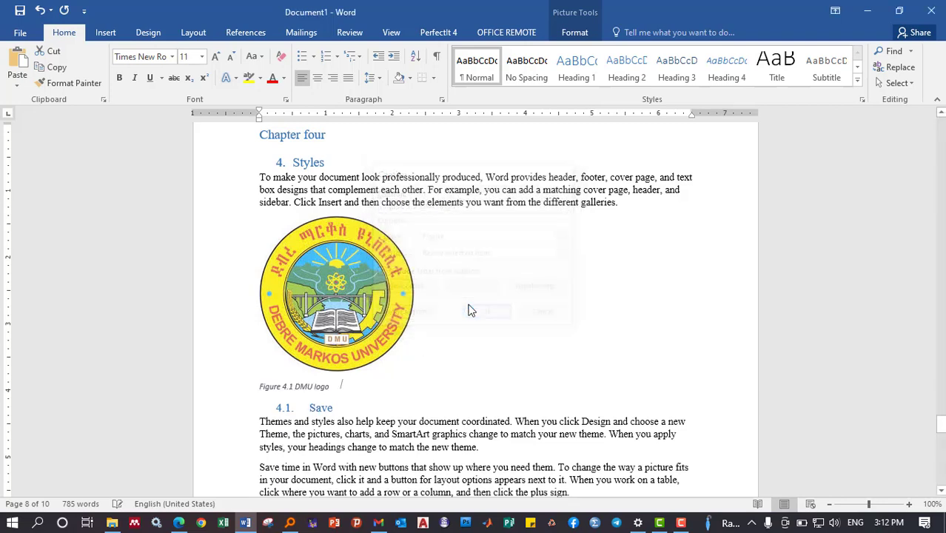
{"action": "left_click_drag", "start_coordinate": [344, 386], "coordinate": [323, 315]}
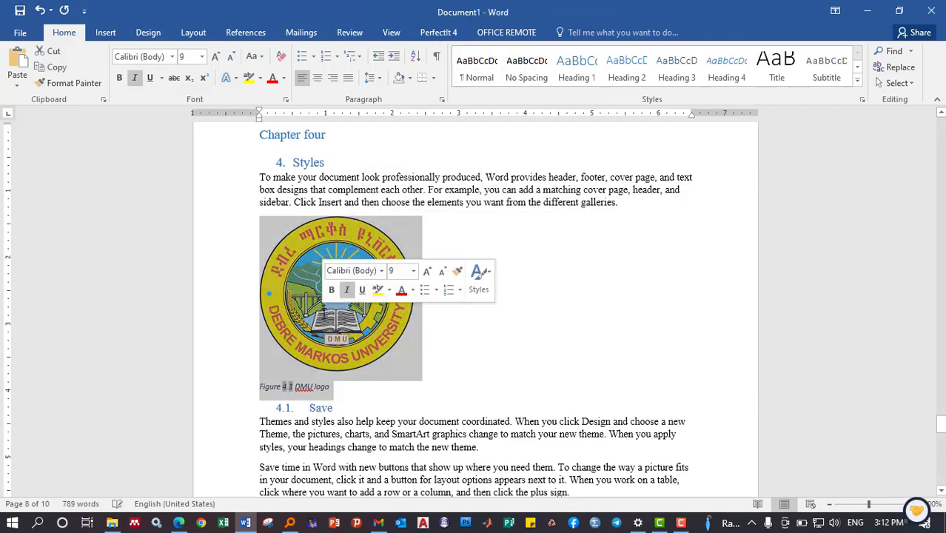
{"action": "key", "text": "ctrl+e"}
{"action": "left_click", "coordinate": [551, 401]}
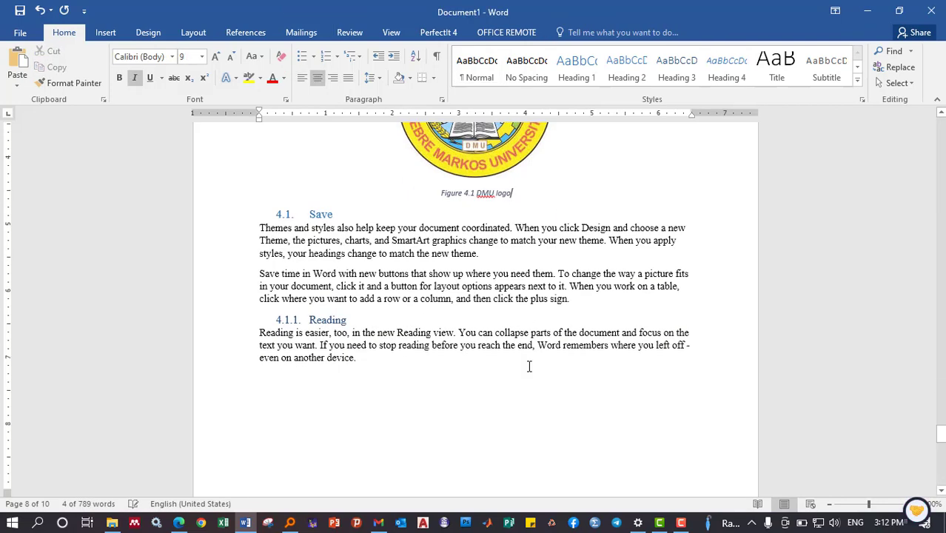
{"action": "scroll", "coordinate": [527, 361], "scroll_direction": "down", "scroll_amount": 15}
Move up to Chapter Two and place the cursor after 'plus sign.' in the first Save paragraph
{"action": "left_click", "coordinate": [368, 305]}
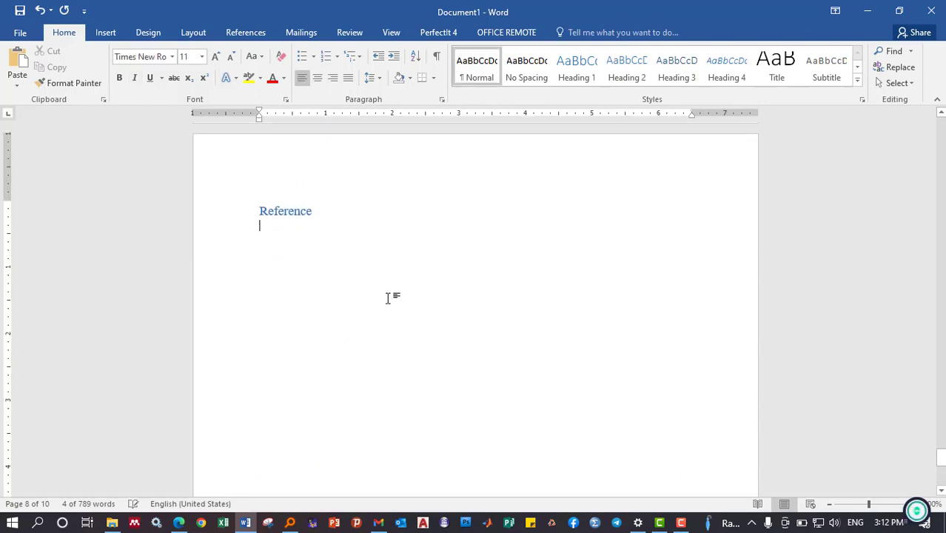
{"action": "scroll", "coordinate": [390, 296], "scroll_direction": "up", "scroll_amount": 10}
{"action": "scroll", "coordinate": [424, 289], "scroll_direction": "up", "scroll_amount": 15}
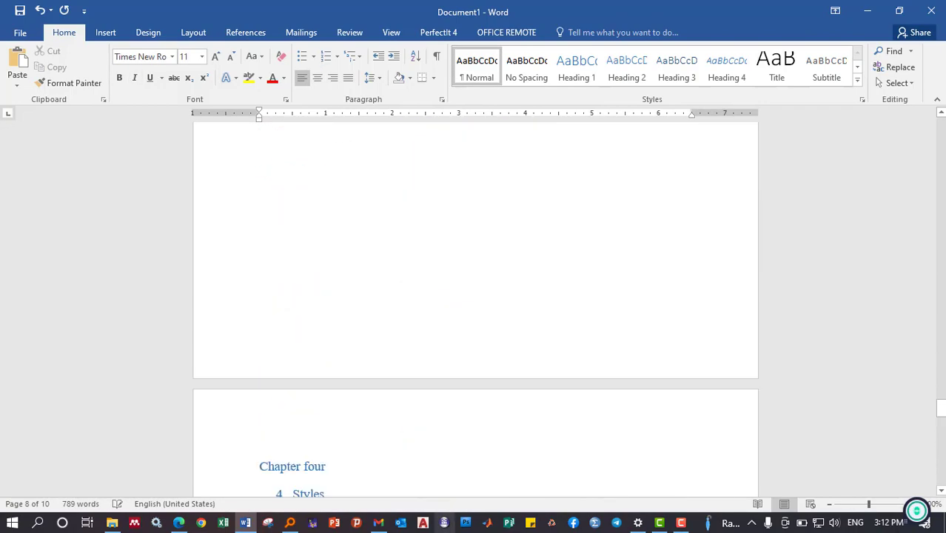
{"action": "scroll", "coordinate": [518, 341], "scroll_direction": "up", "scroll_amount": 4}
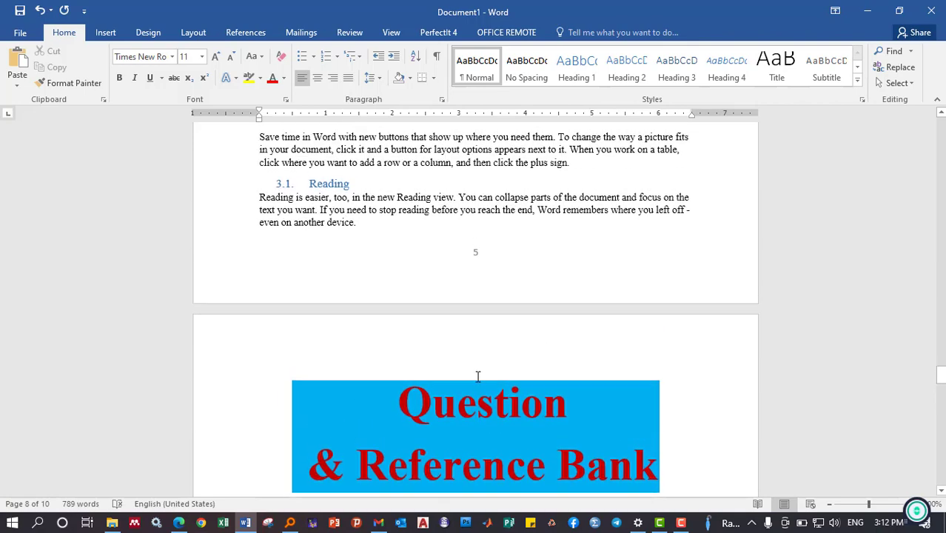
{"action": "scroll", "coordinate": [481, 333], "scroll_direction": "up", "scroll_amount": 4}
{"action": "scroll", "coordinate": [444, 322], "scroll_direction": "up", "scroll_amount": 4}
{"action": "scroll", "coordinate": [457, 315], "scroll_direction": "up", "scroll_amount": 5}
{"action": "scroll", "coordinate": [456, 314], "scroll_direction": "up", "scroll_amount": 4}
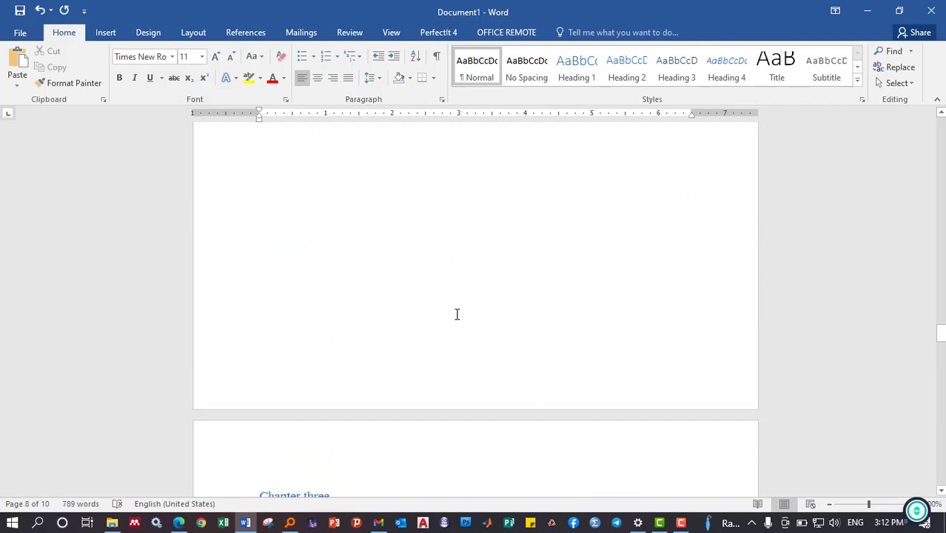
{"action": "scroll", "coordinate": [458, 313], "scroll_direction": "up", "scroll_amount": 4}
{"action": "scroll", "coordinate": [451, 318], "scroll_direction": "up", "scroll_amount": 2}
{"action": "left_click", "coordinate": [447, 320]}
{"action": "scroll", "coordinate": [449, 318], "scroll_direction": "up", "scroll_amount": 2}
{"action": "scroll", "coordinate": [448, 319], "scroll_direction": "up", "scroll_amount": 1}
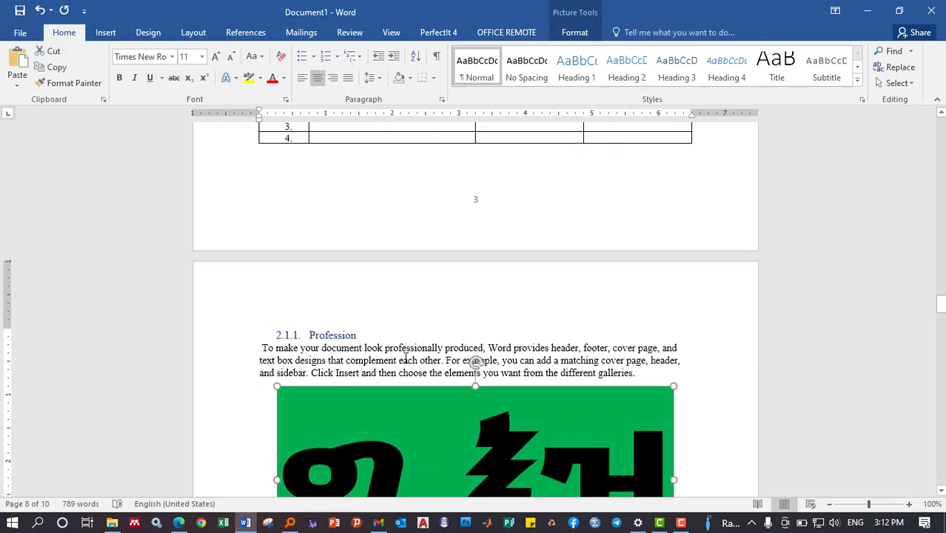
{"action": "left_click", "coordinate": [429, 336]}
{"action": "scroll", "coordinate": [415, 355], "scroll_direction": "up", "scroll_amount": 2}
{"action": "scroll", "coordinate": [399, 348], "scroll_direction": "up", "scroll_amount": 4}
{"action": "scroll", "coordinate": [374, 339], "scroll_direction": "up", "scroll_amount": 1}
{"action": "scroll", "coordinate": [376, 330], "scroll_direction": "up", "scroll_amount": 1}
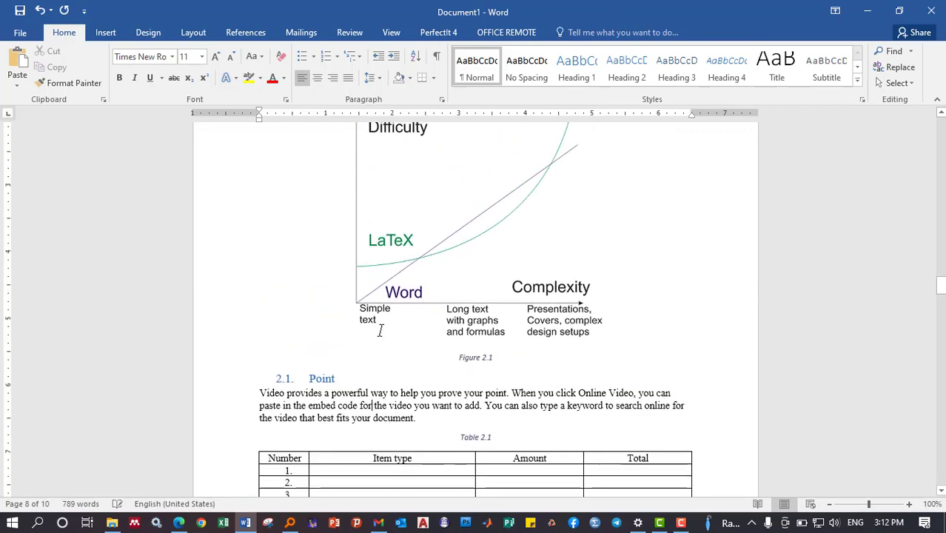
{"action": "scroll", "coordinate": [391, 334], "scroll_direction": "up", "scroll_amount": 1}
{"action": "left_click", "coordinate": [433, 330]}
{"action": "scroll", "coordinate": [433, 325], "scroll_direction": "up", "scroll_amount": 3}
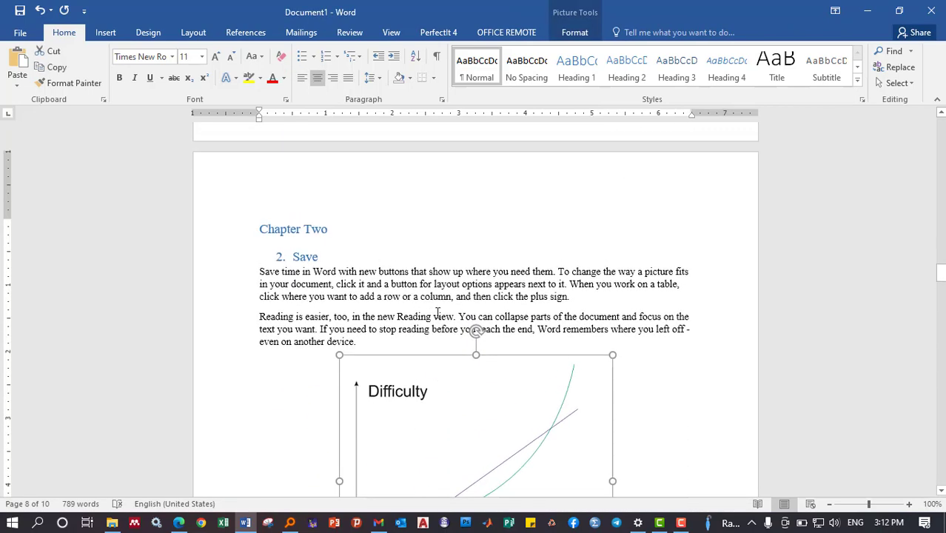
{"action": "left_click", "coordinate": [572, 299]}
Start a new paragraph after the Save paragraph and insert a one-row, three-column table
{"action": "key", "text": "Return"}
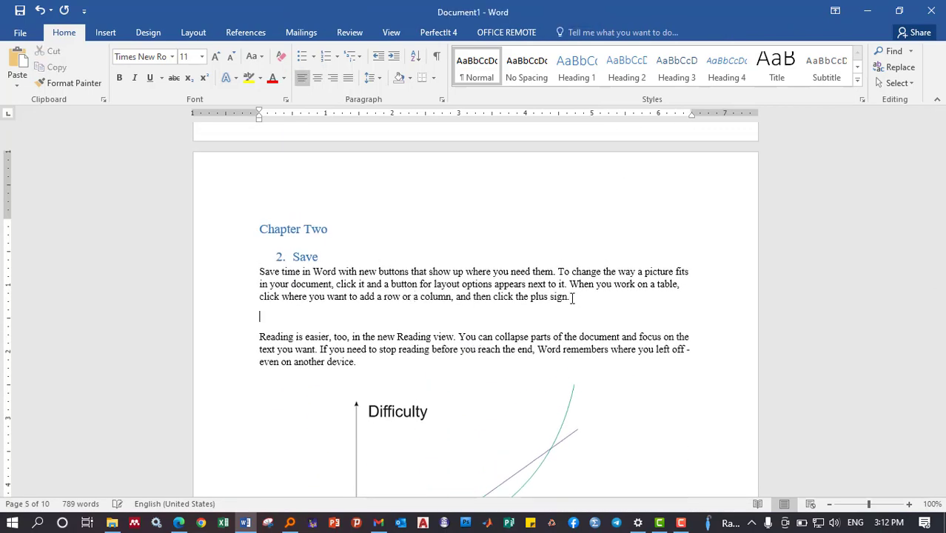
{"action": "left_click", "coordinate": [105, 32]}
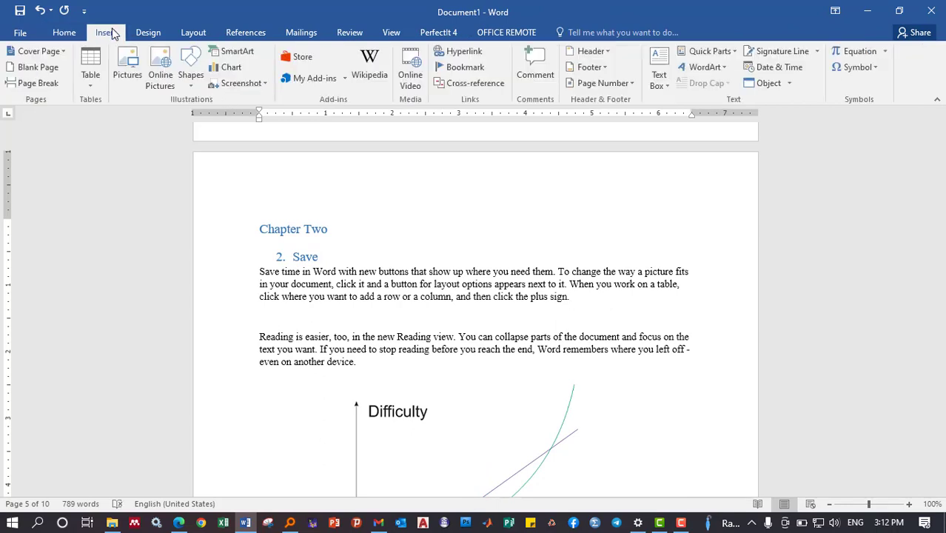
{"action": "left_click", "coordinate": [88, 80]}
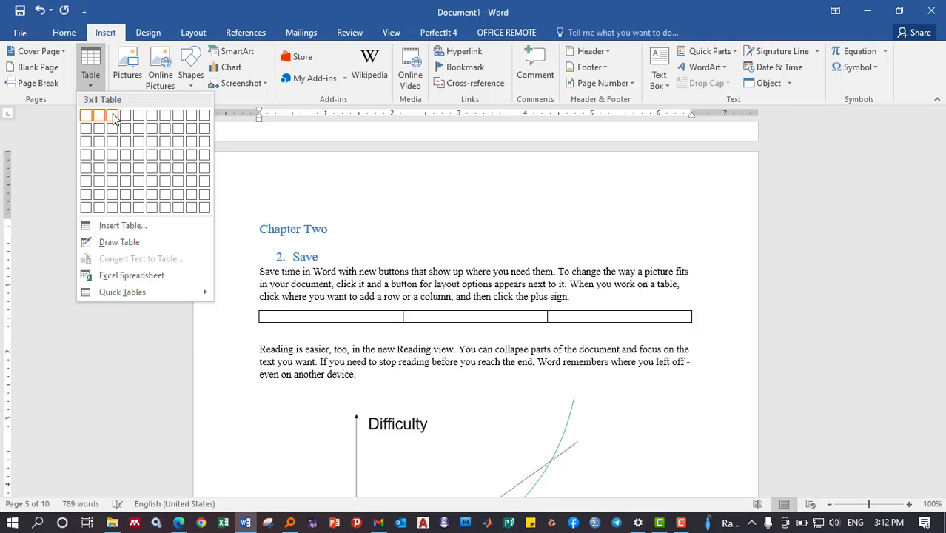
{"action": "left_click", "coordinate": [113, 118]}
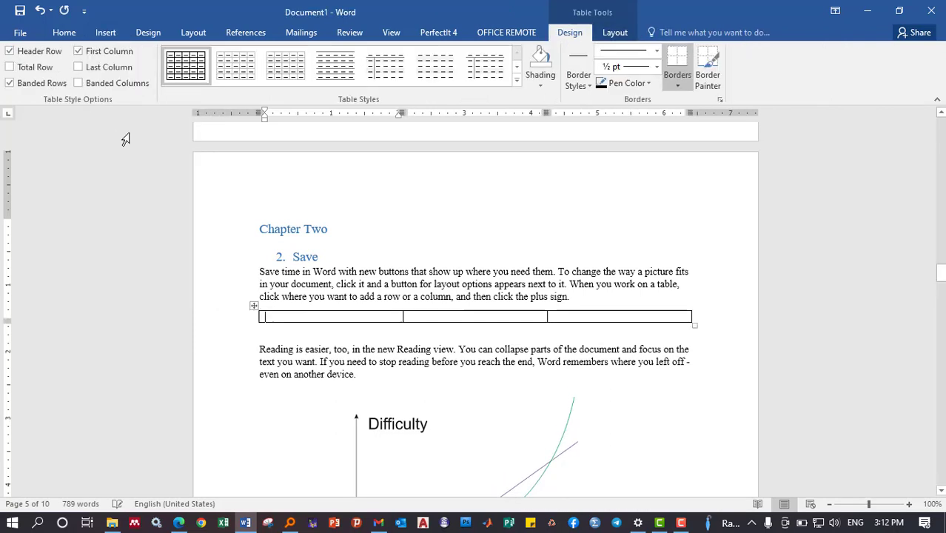
Insert the equation 'Enijera tube' in the table's middle cell and exit equation editing
{"action": "left_click", "coordinate": [407, 317]}
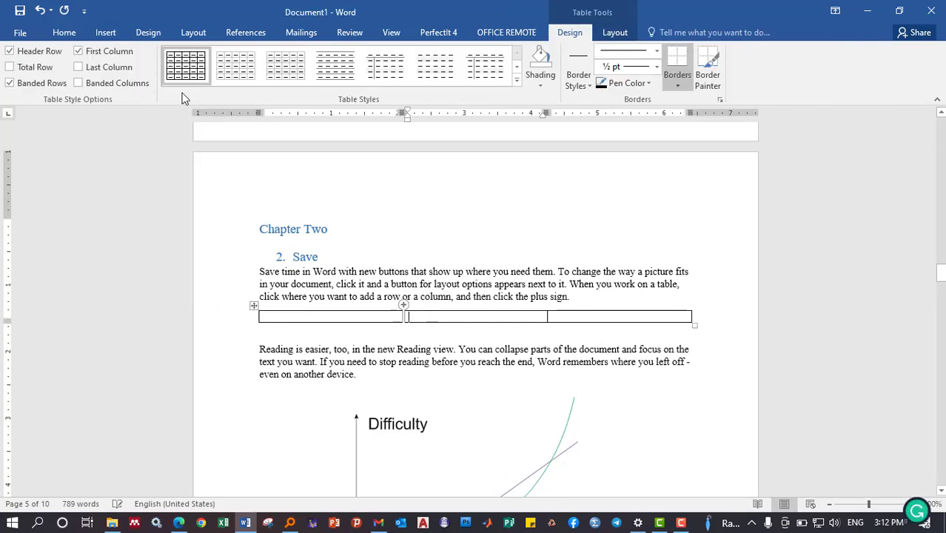
{"action": "left_click", "coordinate": [105, 32]}
{"action": "left_click", "coordinate": [858, 51]}
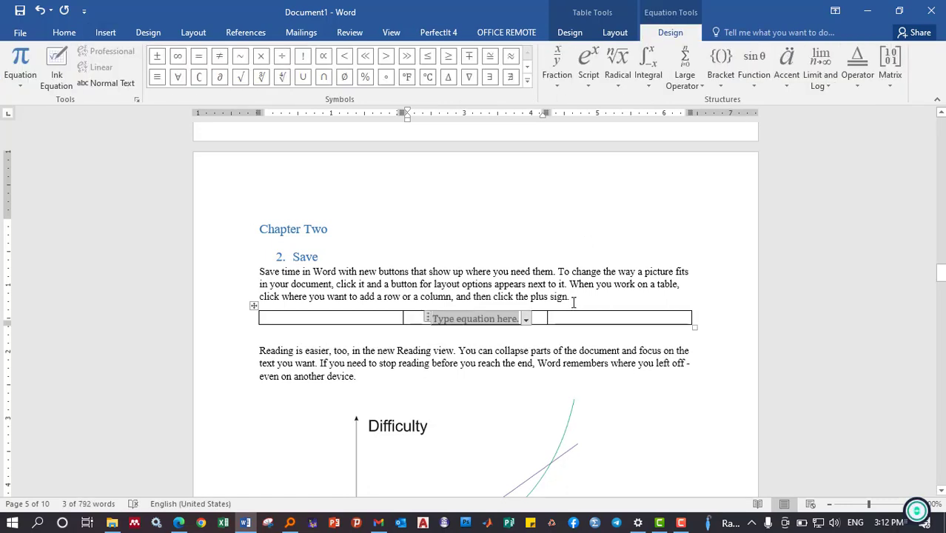
{"action": "type", "text": "Enij"}
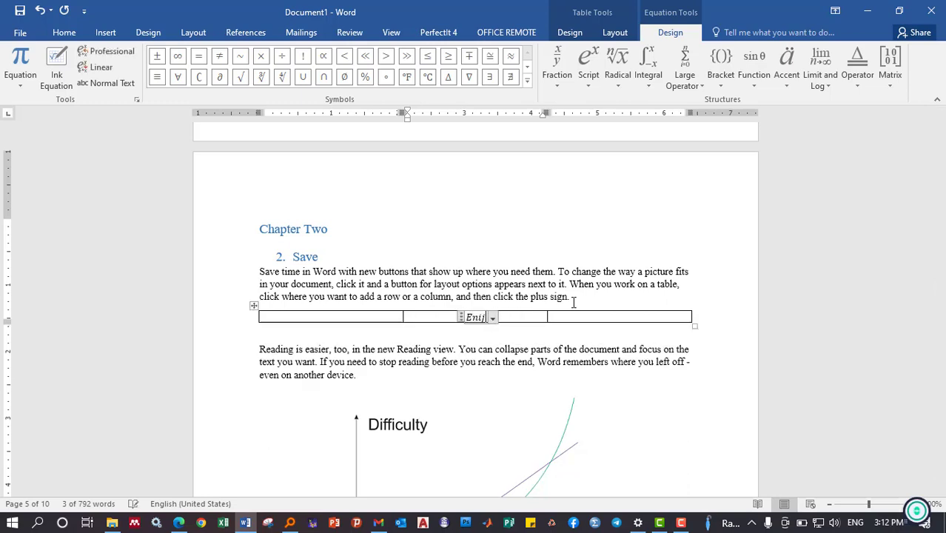
{"action": "type", "text": "era "}
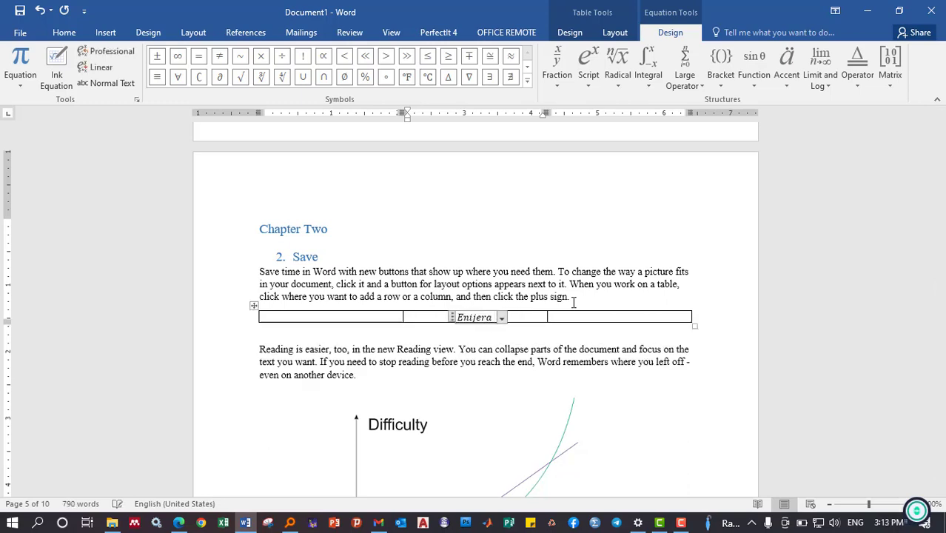
{"action": "type", "text": "tube"}
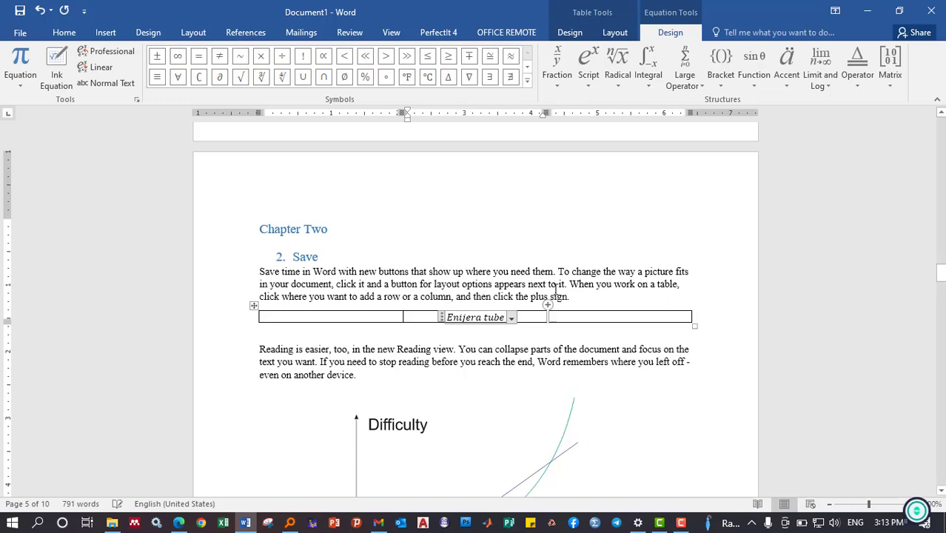
{"action": "left_click", "coordinate": [614, 261]}
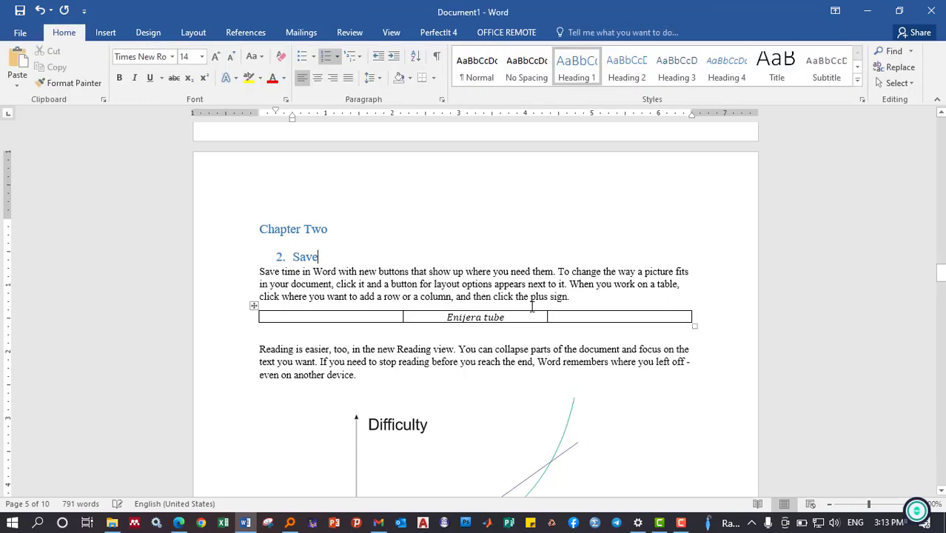
{"action": "left_click", "coordinate": [562, 317]}
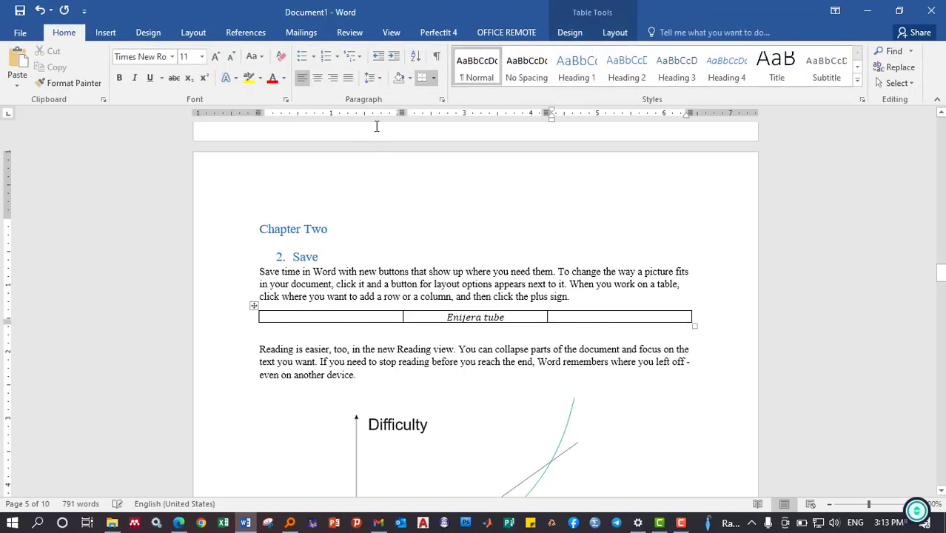
Type (2.1) in the third cell and define a new (2.1) number format for it
{"action": "type", "text": "(2"}
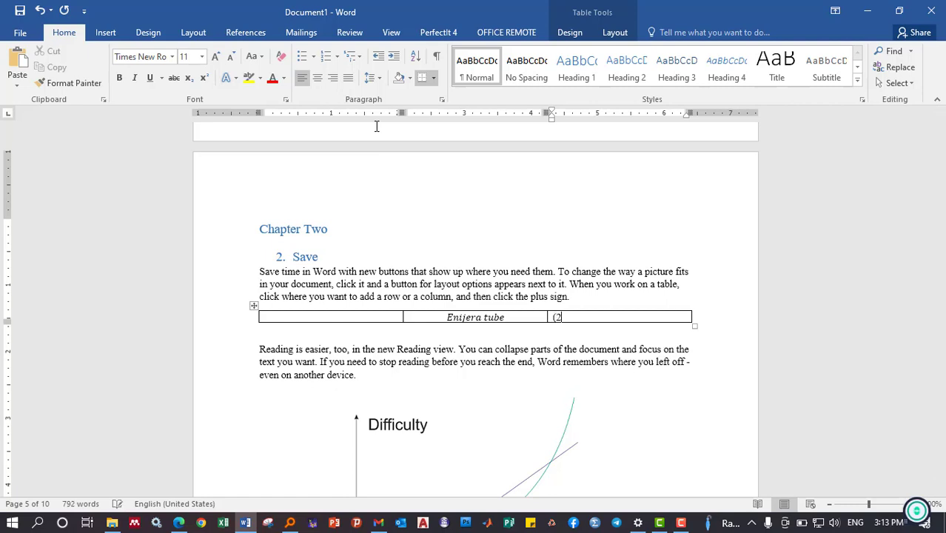
{"action": "type", "text": ".1)"}
{"action": "left_click_drag", "start_coordinate": [580, 318], "coordinate": [552, 318]}
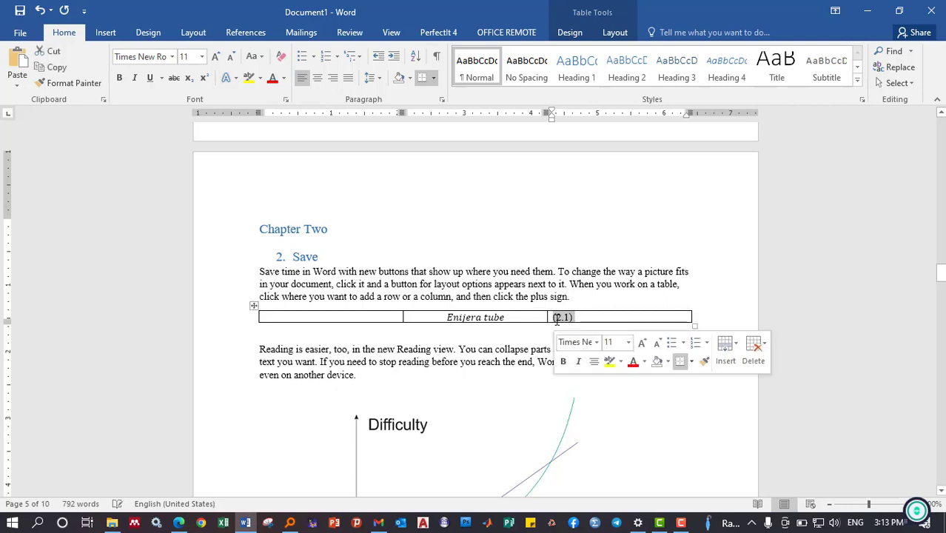
{"action": "left_click", "coordinate": [336, 57]}
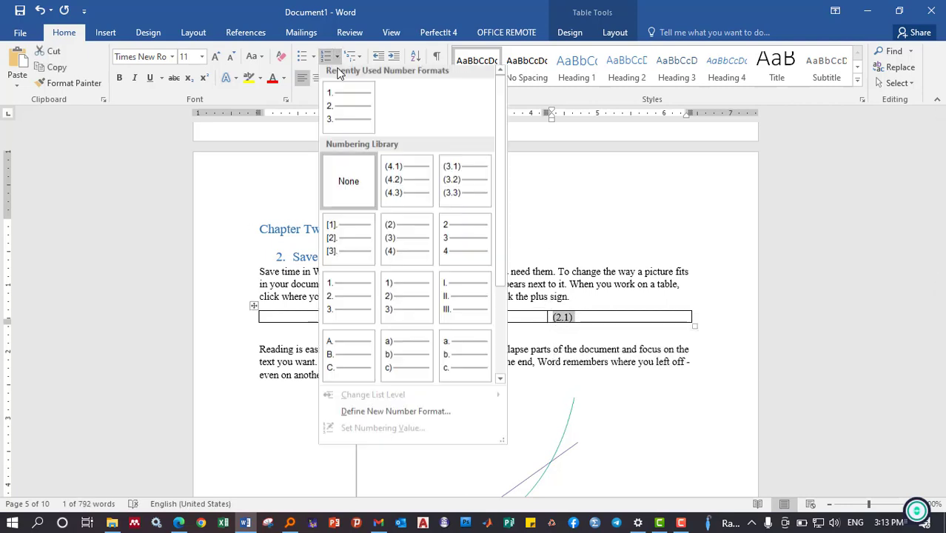
{"action": "left_click", "coordinate": [386, 411]}
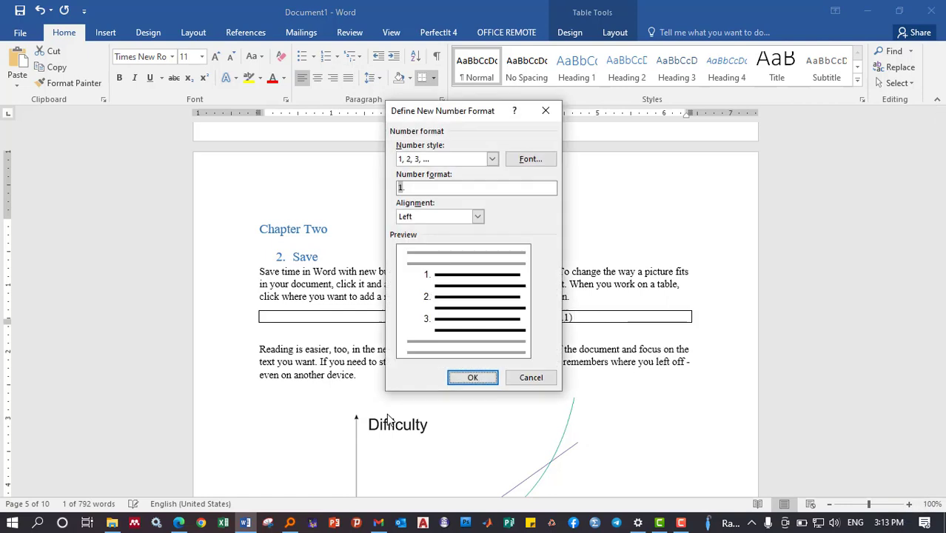
{"action": "left_click", "coordinate": [401, 188]}
{"action": "type", "text": "(2"}
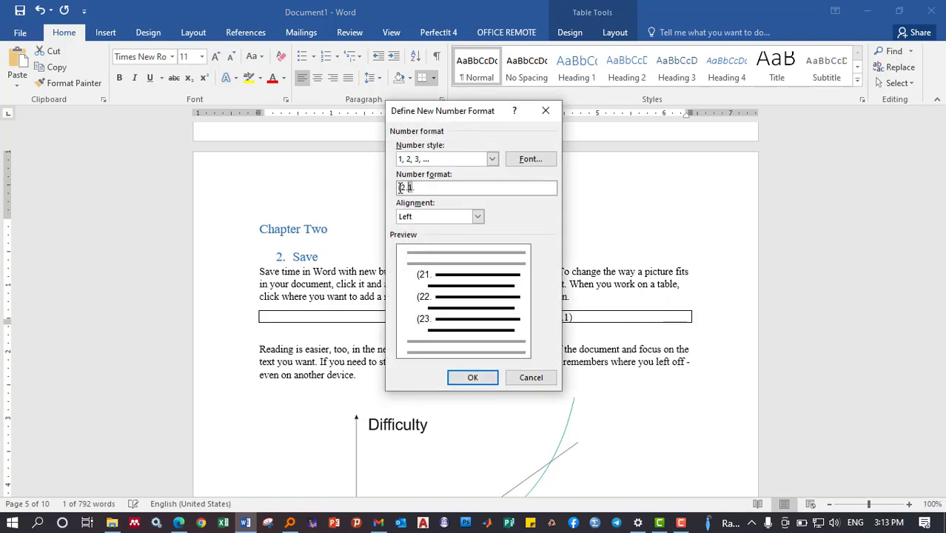
{"action": "type", "text": ".1"}
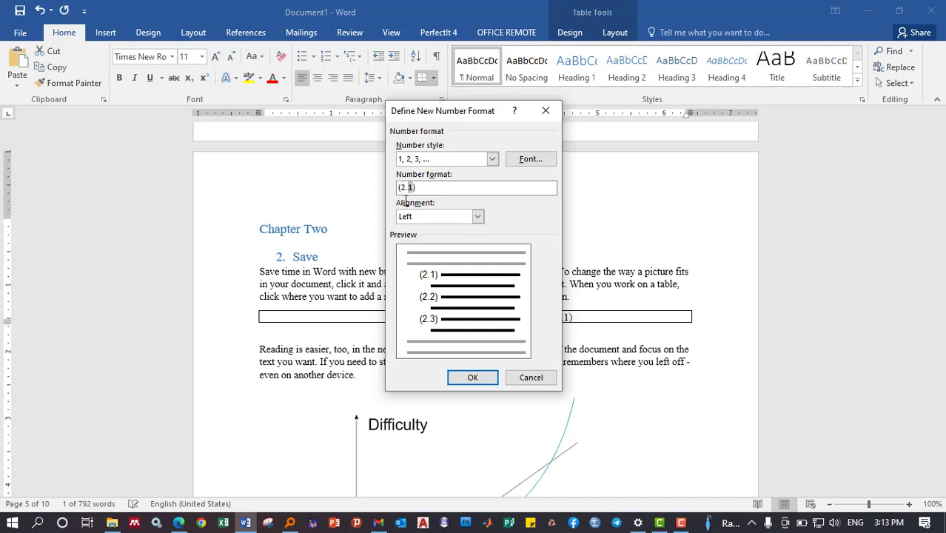
{"action": "left_click", "coordinate": [481, 378]}
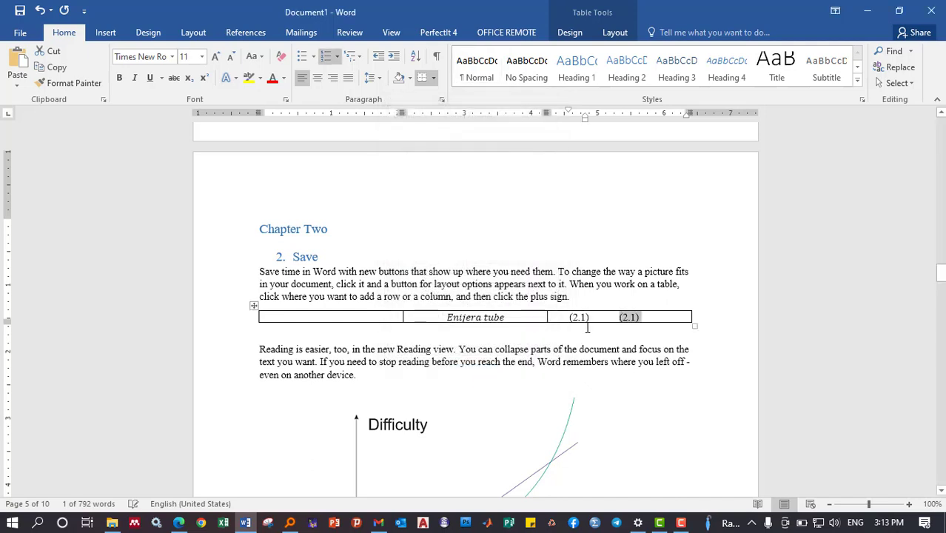
Delete the duplicate typed (2.1) and push the number to the cell's right edge
{"action": "left_click", "coordinate": [609, 317]}
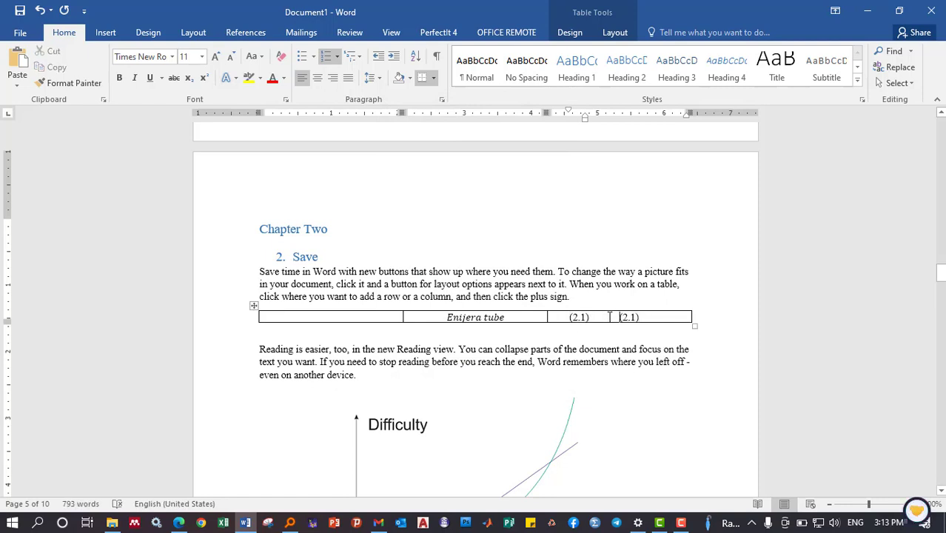
{"action": "key", "text": "BackSpace"}
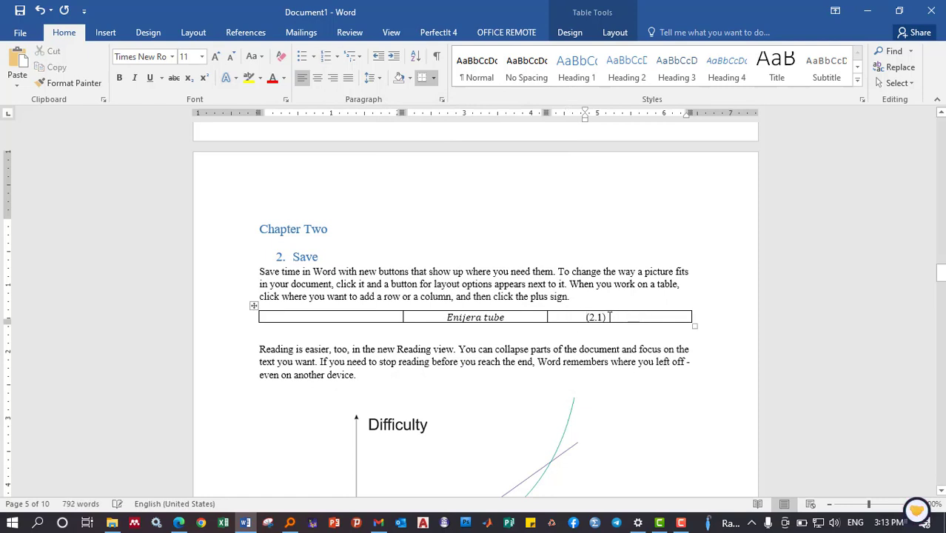
{"action": "key", "text": "ctrl+z"}
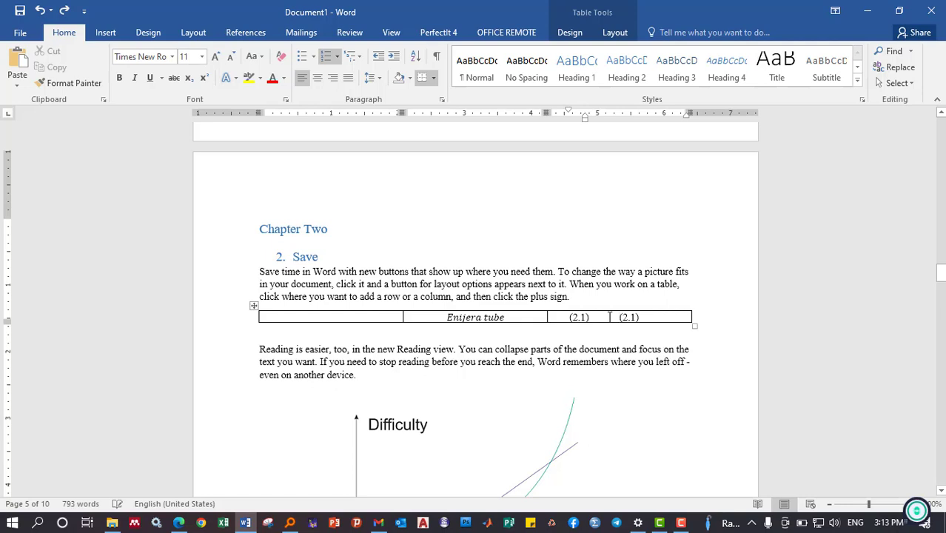
{"action": "triple_click", "coordinate": [655, 324]}
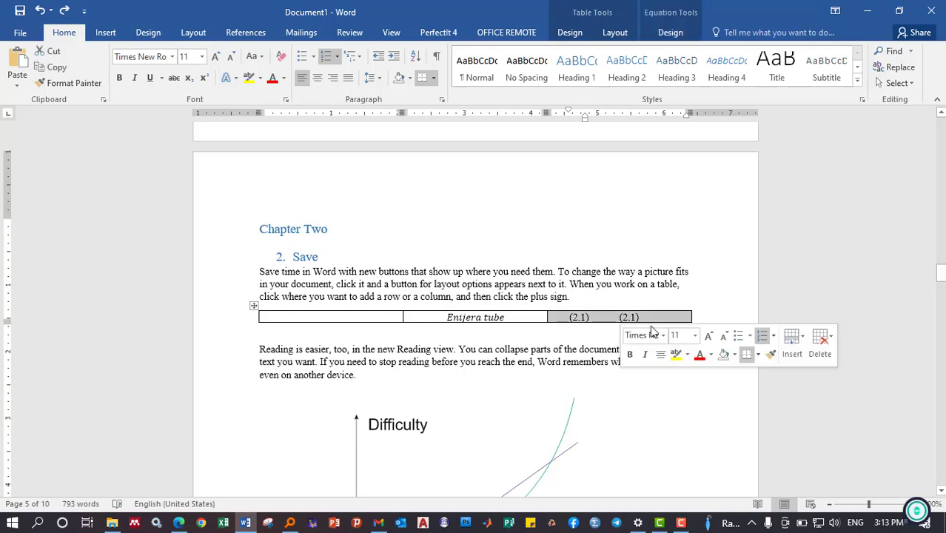
{"action": "left_click", "coordinate": [650, 317]}
{"action": "left_click_drag", "start_coordinate": [650, 316], "coordinate": [600, 315]}
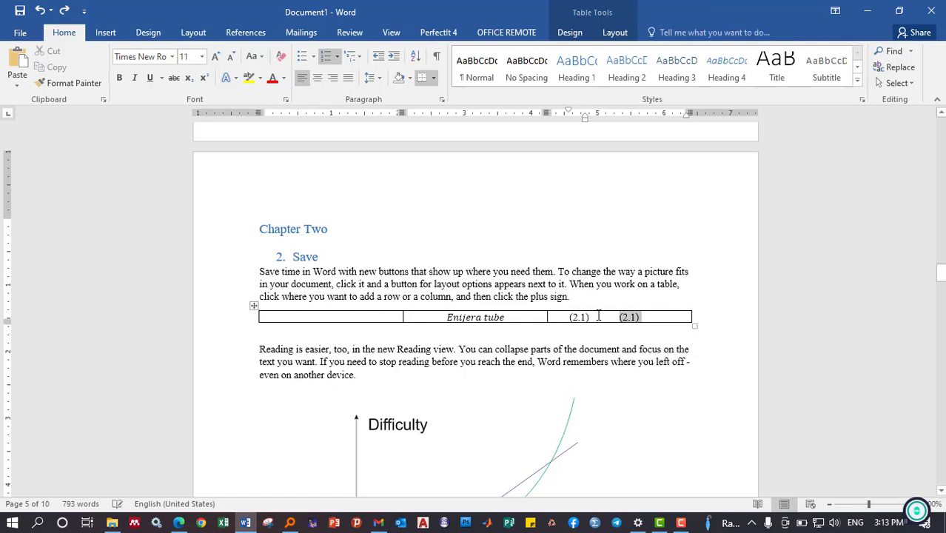
{"action": "key", "text": "Delete"}
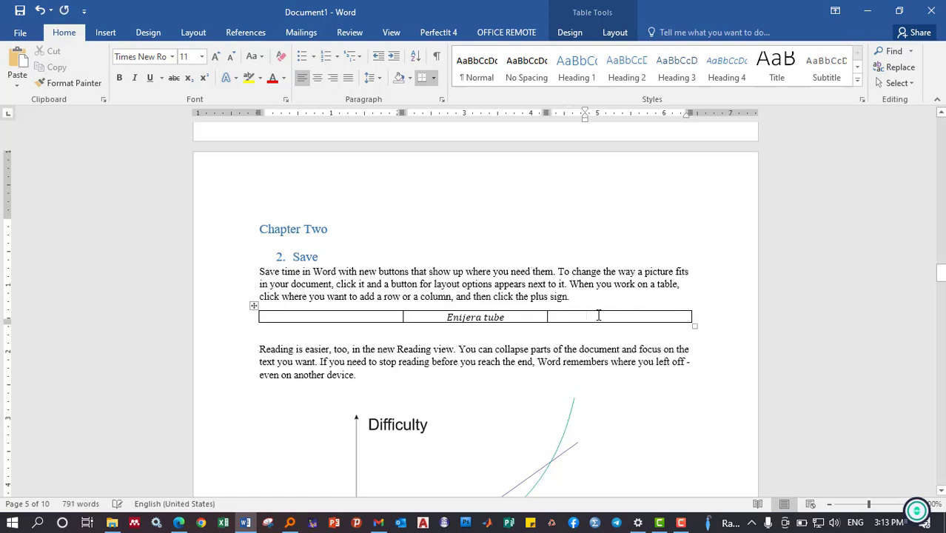
{"action": "type", "text": "(2.1)"}
{"action": "mouse_move", "coordinate": [621, 316]}
{"action": "left_mouse_down"}
{"action": "mouse_move", "coordinate": [570, 317]}
{"action": "mouse_move", "coordinate": [686, 322]}
{"action": "mouse_move", "coordinate": [674, 328]}
{"action": "mouse_move", "coordinate": [671, 320]}
{"action": "left_mouse_up"}
Save the equation table row as a new Quick Part named 'Enijera tube', then start its description
{"action": "left_click", "coordinate": [707, 318]}
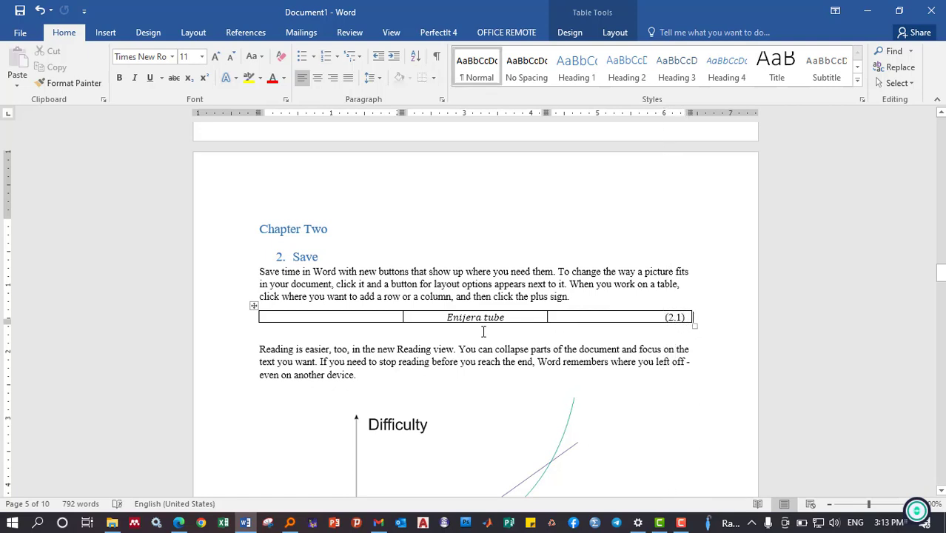
{"action": "left_click", "coordinate": [253, 313]}
{"action": "left_click", "coordinate": [105, 33]}
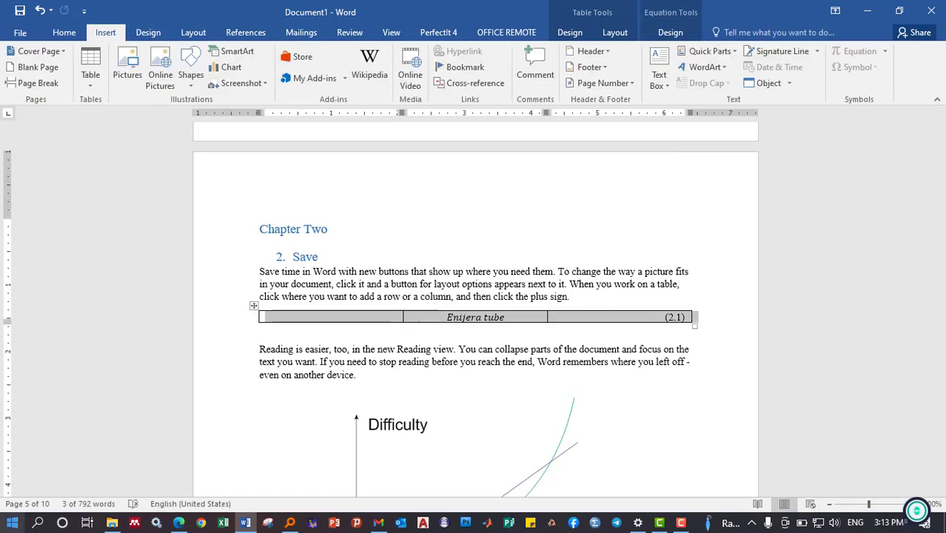
{"action": "left_click", "coordinate": [732, 53]}
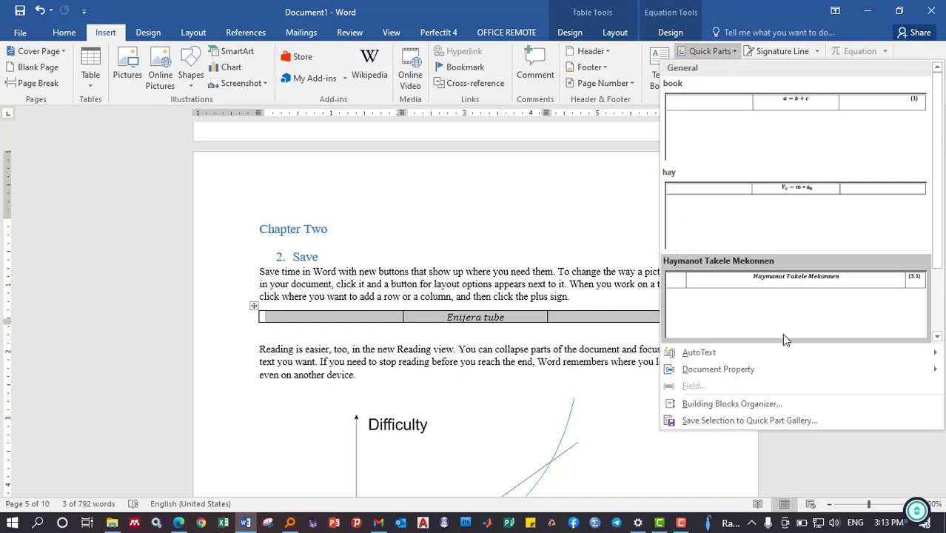
{"action": "left_click", "coordinate": [758, 423]}
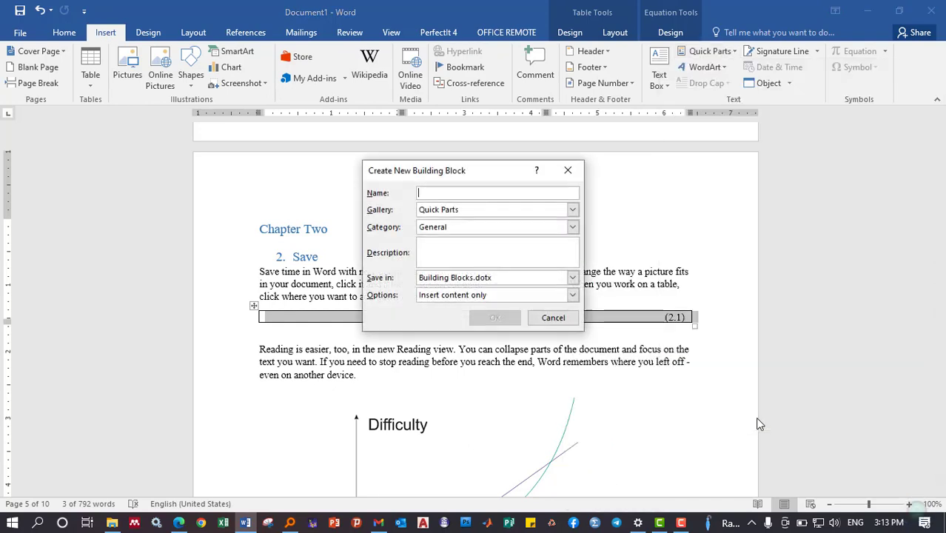
{"action": "type", "text": "En"}
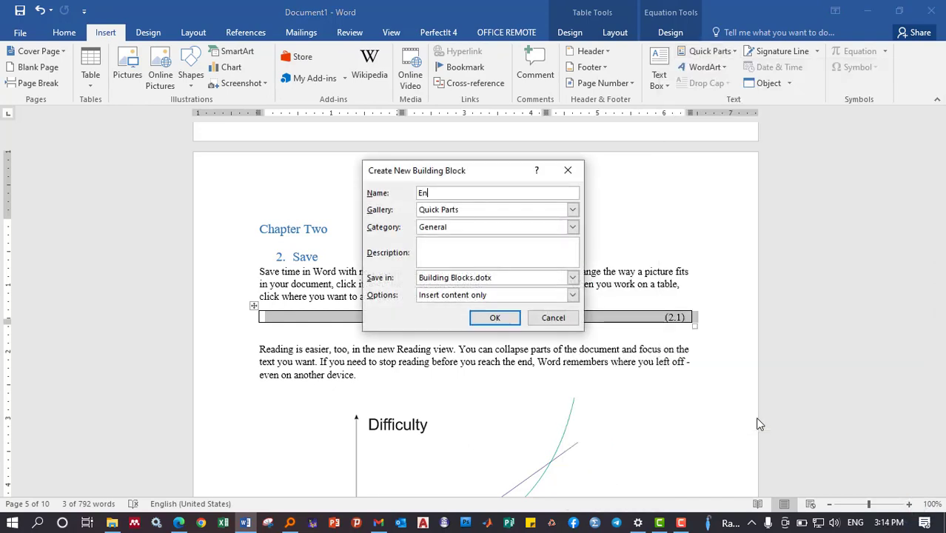
{"action": "type", "text": "ijera tube"}
{"action": "left_click", "coordinate": [480, 253]}
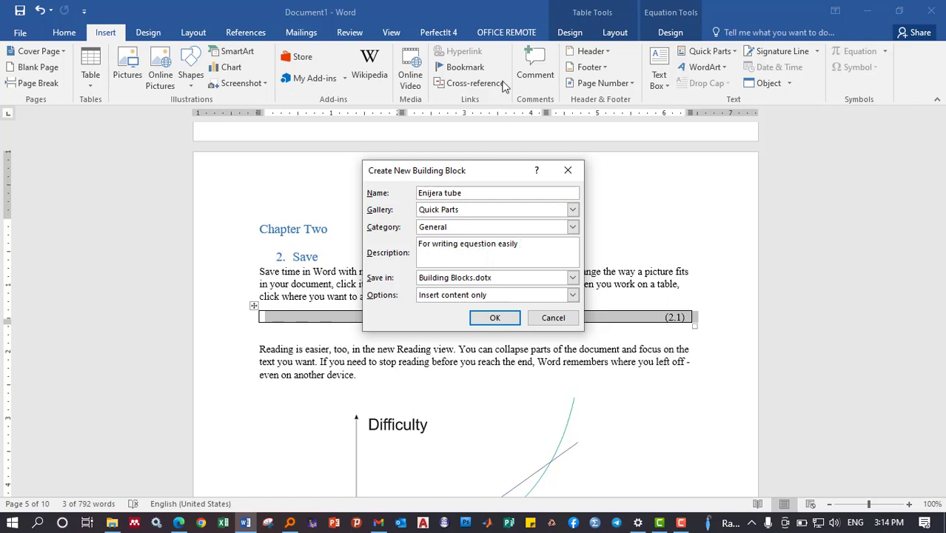
Save the described Enijera tube block with the 'Insert content only' option
{"action": "left_click", "coordinate": [485, 253]}
{"action": "left_click", "coordinate": [465, 297]}
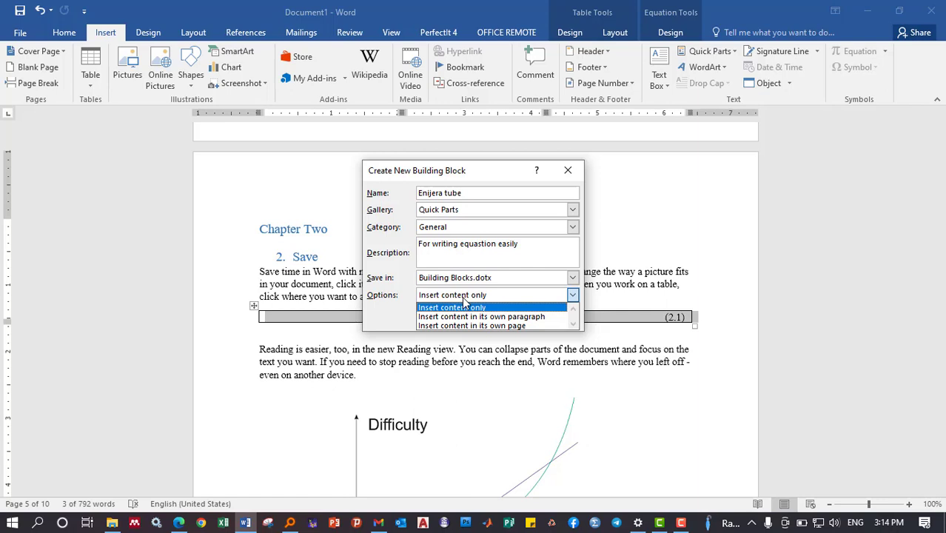
{"action": "left_click", "coordinate": [464, 307]}
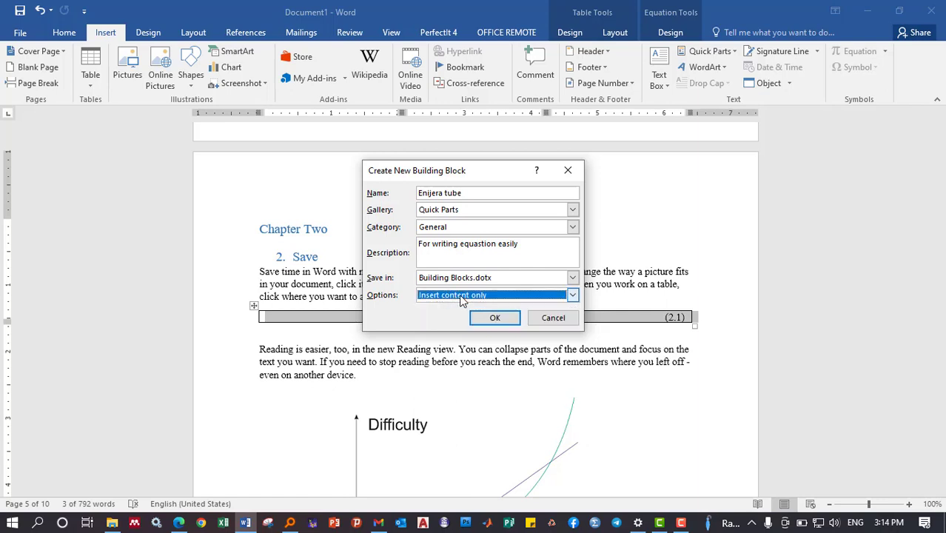
{"action": "left_click", "coordinate": [487, 322]}
{"action": "left_click", "coordinate": [631, 303]}
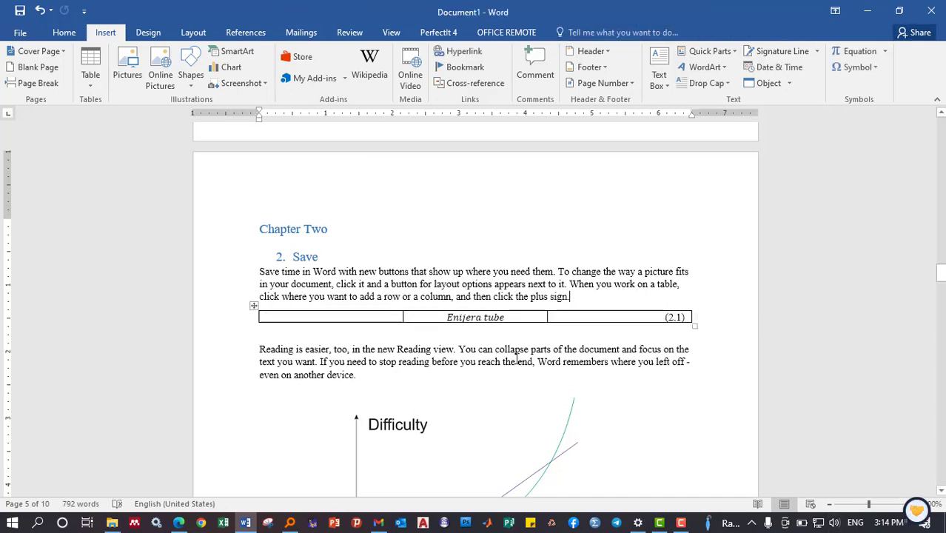
Add an empty line after the Profession paragraph ending in 'galleries.'
{"action": "scroll", "coordinate": [514, 358], "scroll_direction": "down", "scroll_amount": 10}
{"action": "left_click", "coordinate": [448, 286]}
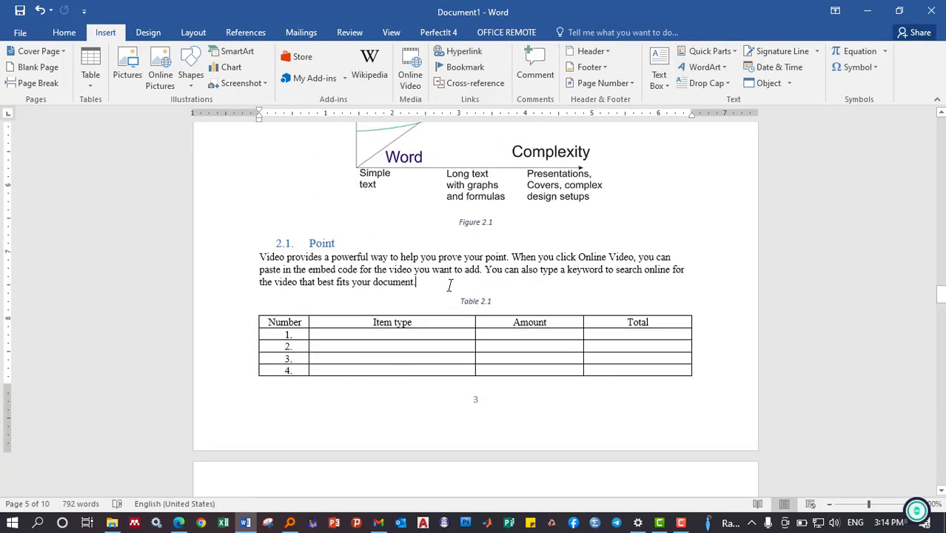
{"action": "scroll", "coordinate": [669, 257], "scroll_direction": "down", "scroll_amount": 10}
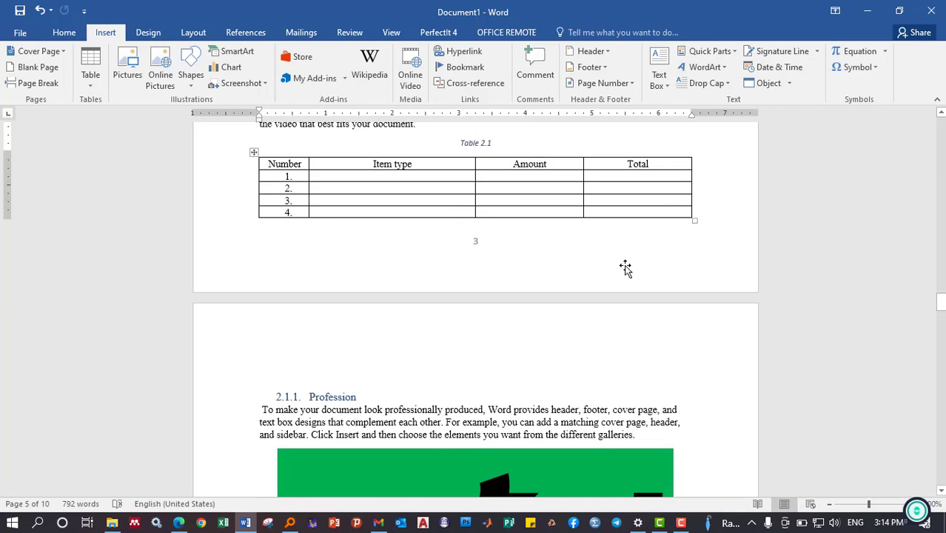
{"action": "scroll", "coordinate": [621, 255], "scroll_direction": "down", "scroll_amount": 3}
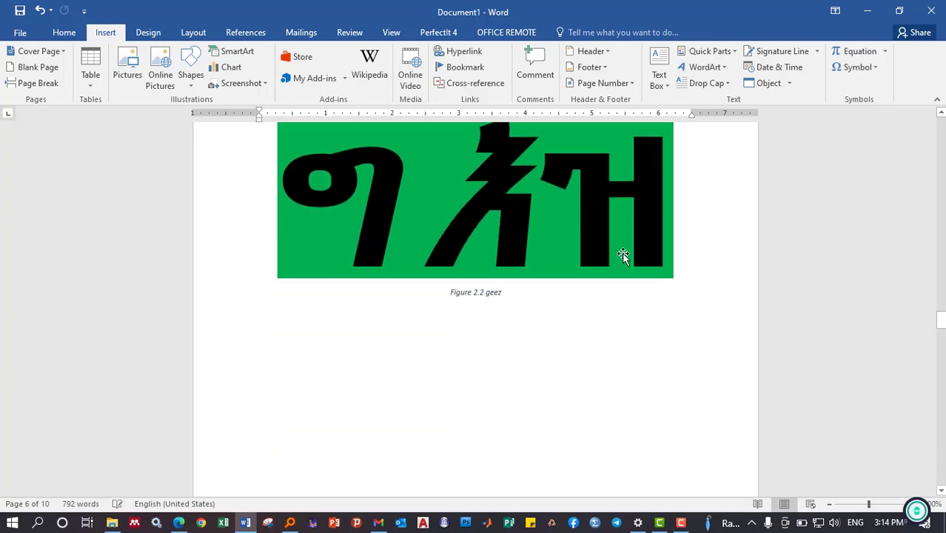
{"action": "scroll", "coordinate": [622, 253], "scroll_direction": "up", "scroll_amount": 1}
{"action": "scroll", "coordinate": [650, 234], "scroll_direction": "up", "scroll_amount": 2}
{"action": "left_click", "coordinate": [650, 228]}
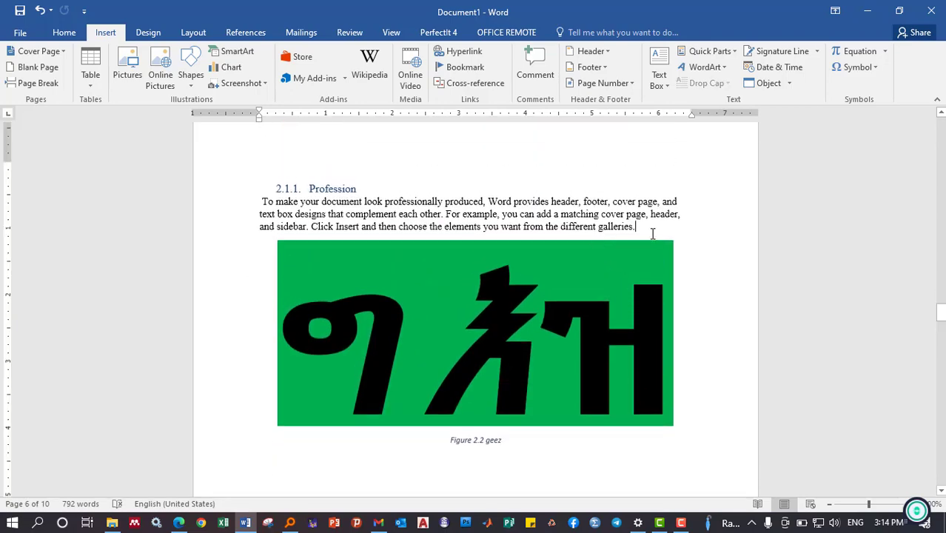
{"action": "key", "text": "Return"}
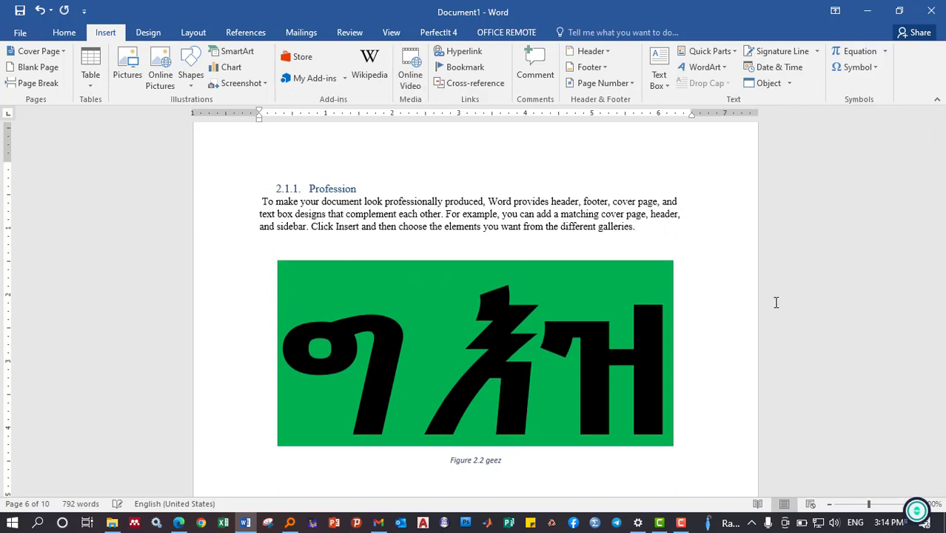
Insert the Enijera tube quick part there, auto-numbered (2.2)
{"action": "left_click", "coordinate": [817, 51]}
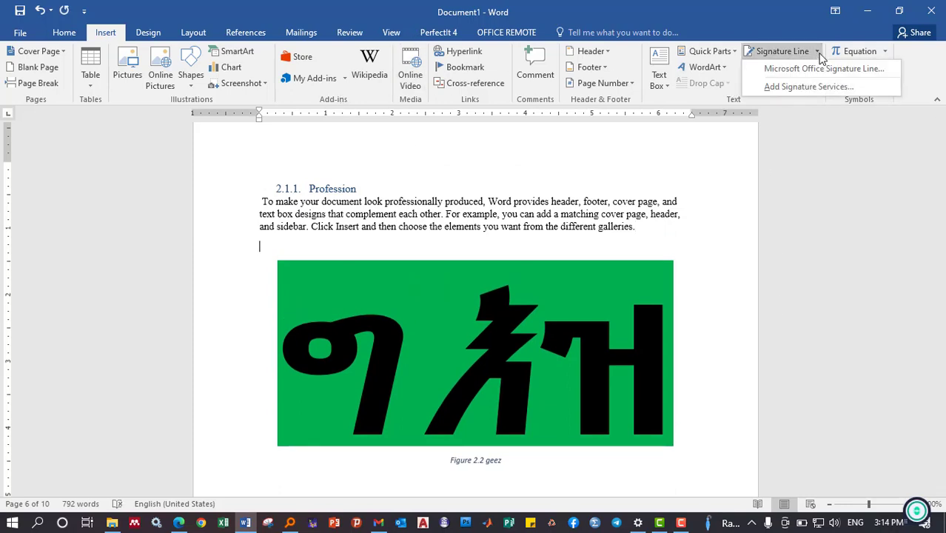
{"action": "left_click", "coordinate": [817, 51]}
{"action": "left_click", "coordinate": [734, 50]}
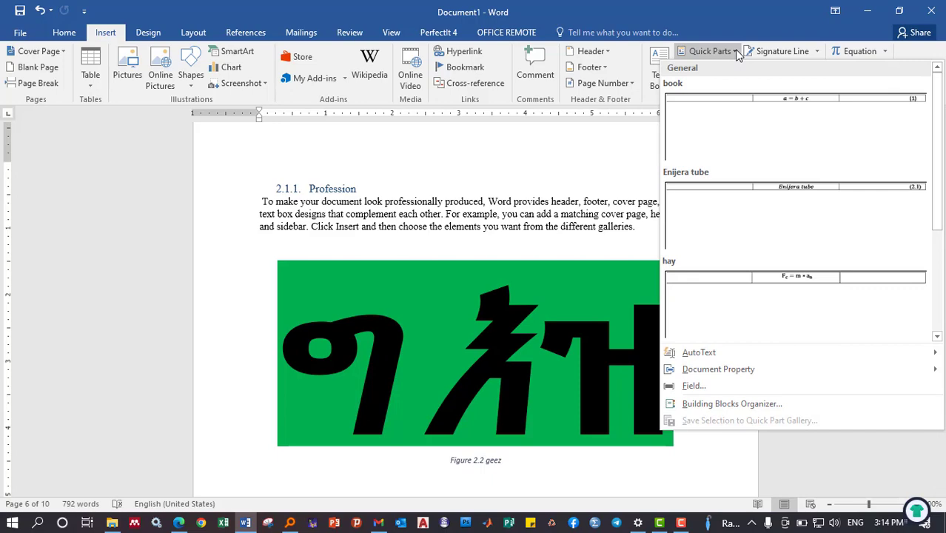
{"action": "left_click", "coordinate": [797, 194]}
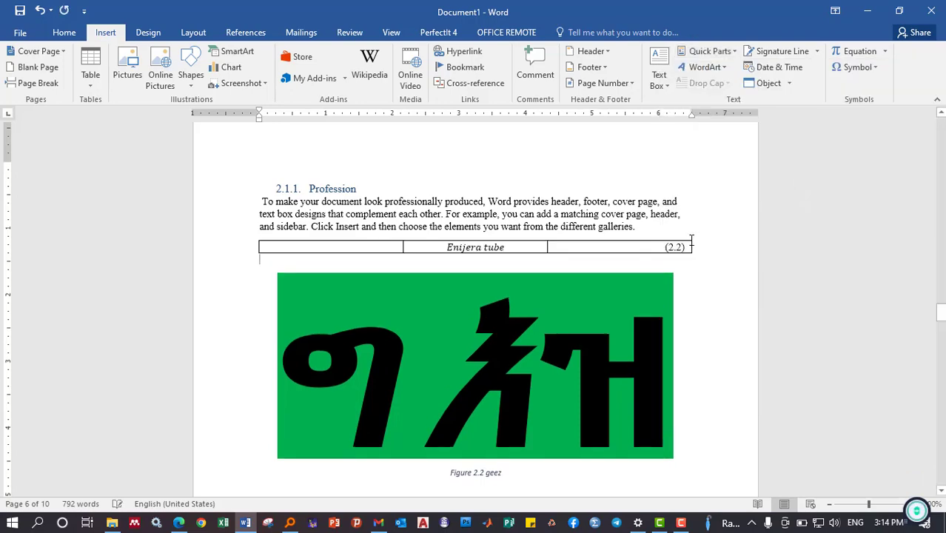
{"action": "scroll", "coordinate": [559, 238], "scroll_direction": "up", "scroll_amount": 2}
{"action": "scroll", "coordinate": [566, 228], "scroll_direction": "up", "scroll_amount": 3}
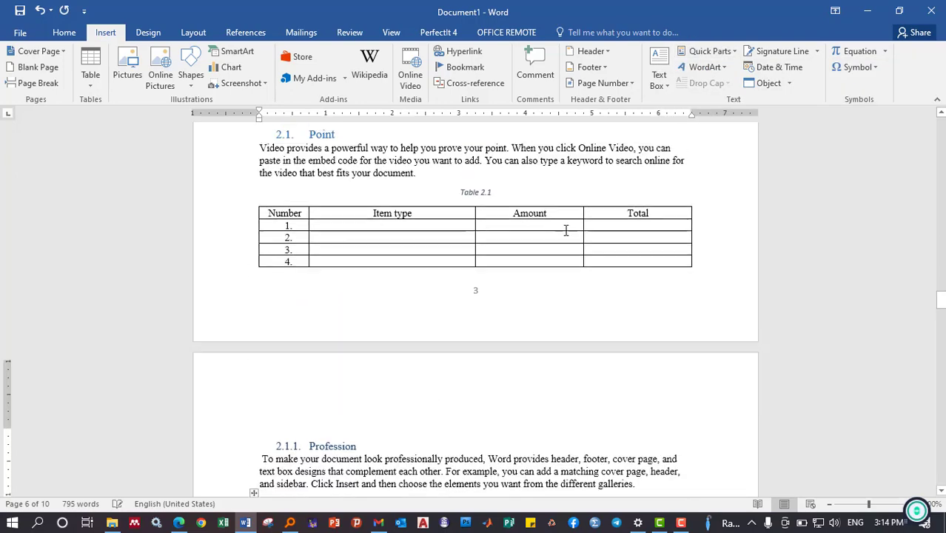
{"action": "scroll", "coordinate": [566, 228], "scroll_direction": "up", "scroll_amount": 4}
{"action": "scroll", "coordinate": [444, 289], "scroll_direction": "up", "scroll_amount": 4}
{"action": "scroll", "coordinate": [413, 290], "scroll_direction": "up", "scroll_amount": 5}
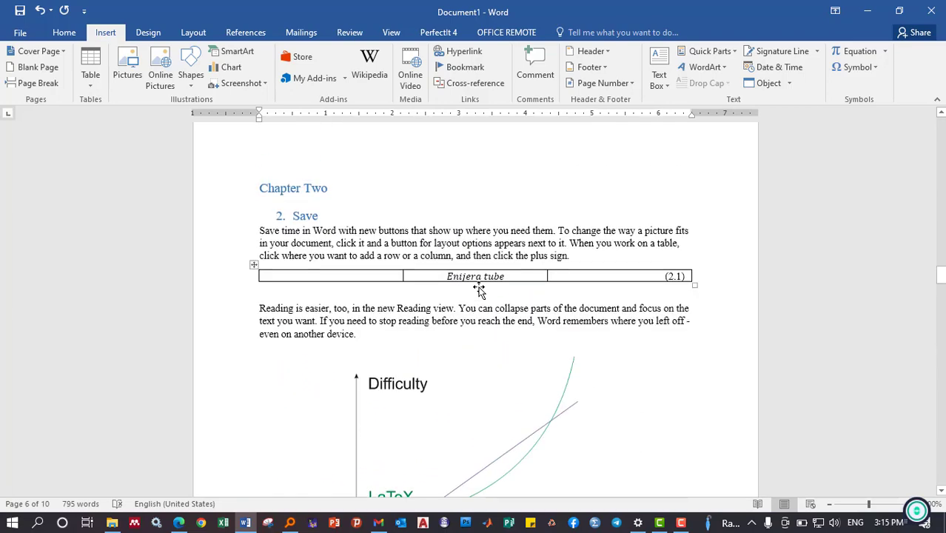
Remove all borders from the Enijera tube (2.1) equation table
{"action": "left_click", "coordinate": [254, 273]}
{"action": "left_click", "coordinate": [62, 33]}
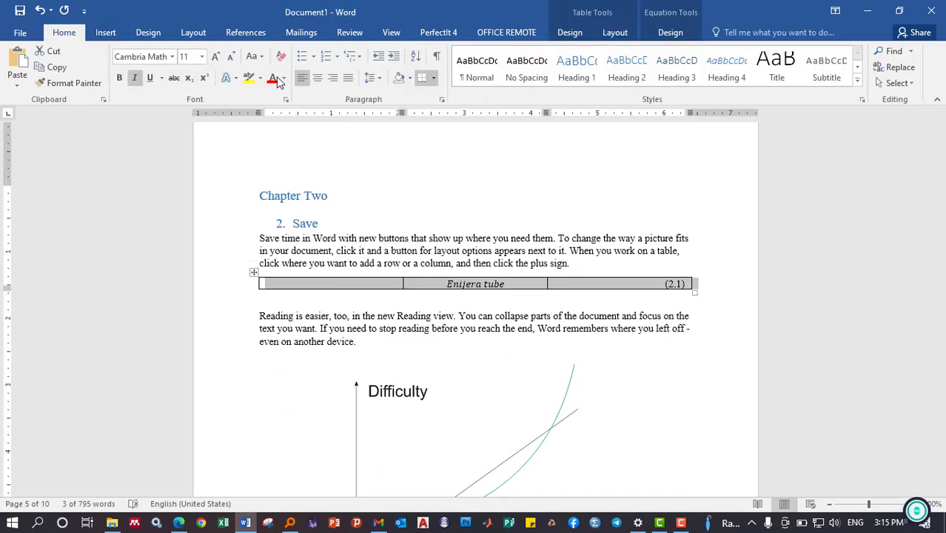
{"action": "left_click", "coordinate": [433, 80]}
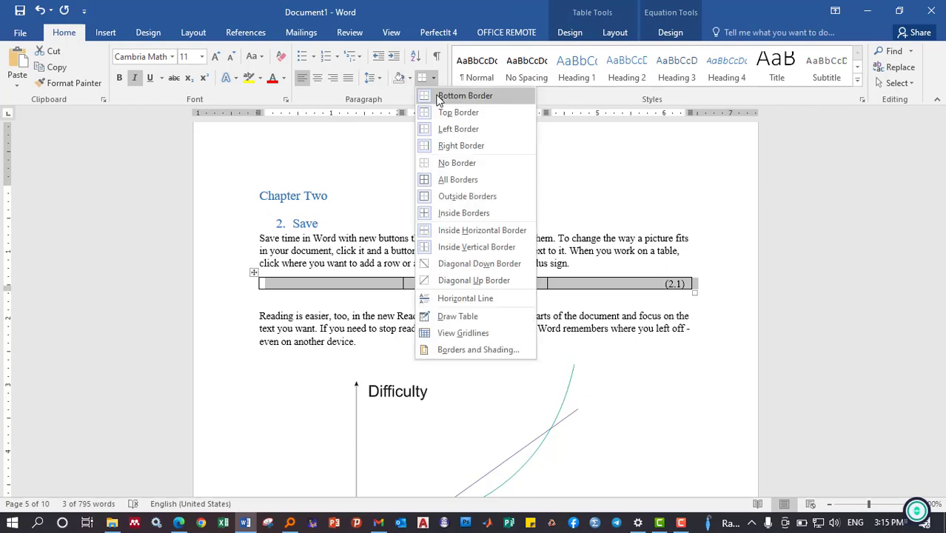
{"action": "left_click", "coordinate": [451, 162]}
{"action": "left_click", "coordinate": [443, 318]}
Remove all borders from the Enijera tube (2.2) equation table
{"action": "scroll", "coordinate": [443, 319], "scroll_direction": "down", "scroll_amount": 5}
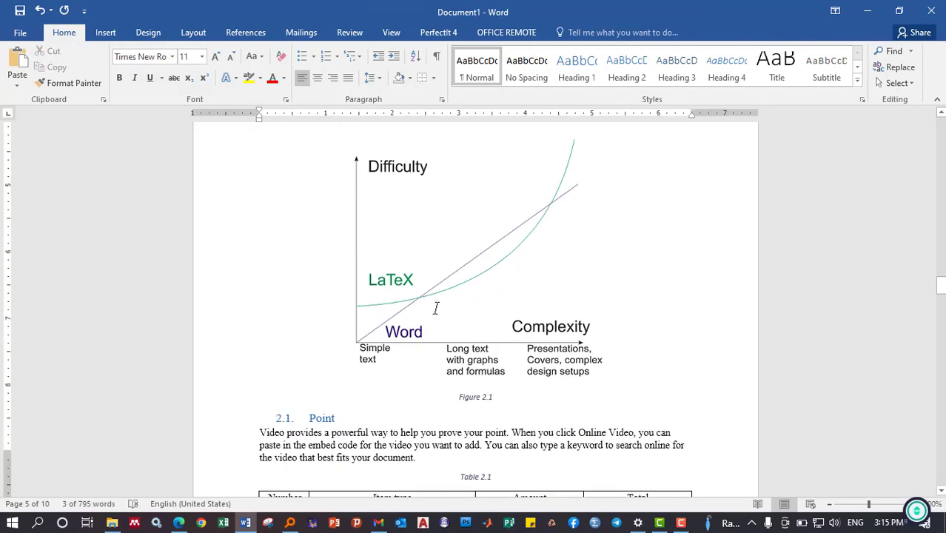
{"action": "scroll", "coordinate": [429, 307], "scroll_direction": "down", "scroll_amount": 3}
{"action": "scroll", "coordinate": [400, 287], "scroll_direction": "down", "scroll_amount": 4}
{"action": "scroll", "coordinate": [399, 287], "scroll_direction": "down", "scroll_amount": 6}
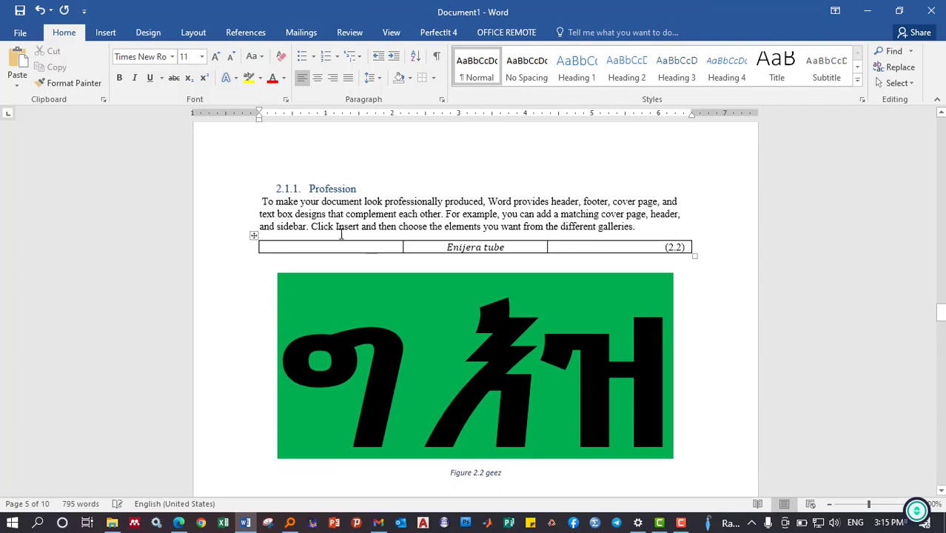
{"action": "left_click", "coordinate": [254, 237]}
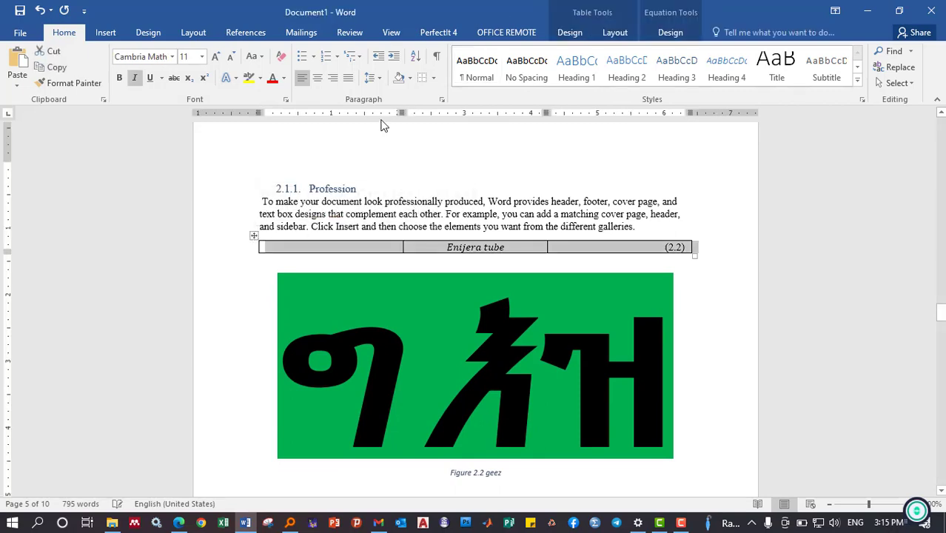
{"action": "left_click", "coordinate": [423, 79]}
{"action": "left_click", "coordinate": [417, 200]}
Set the whole document to Times New Roman and the Profession paragraph to 12 pt
{"action": "key", "text": "ctrl+a"}
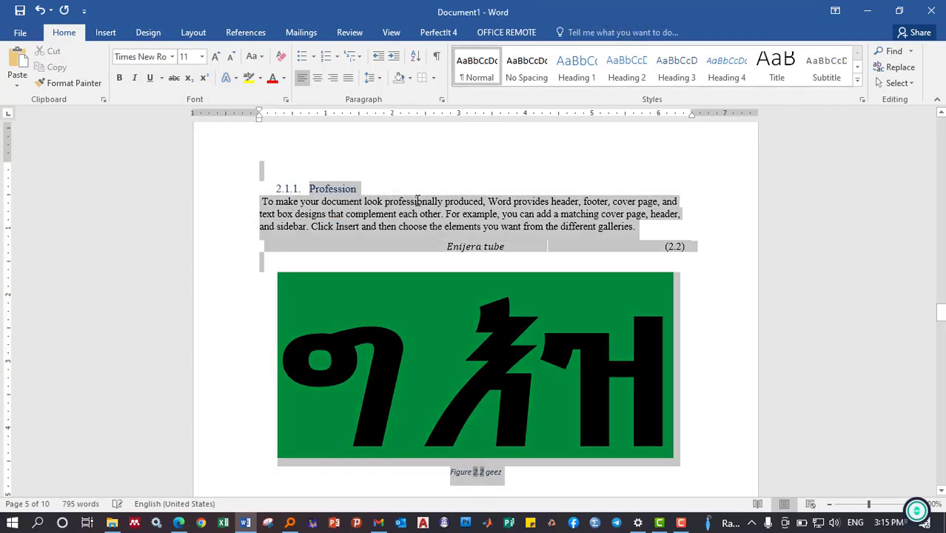
{"action": "left_click", "coordinate": [173, 58]}
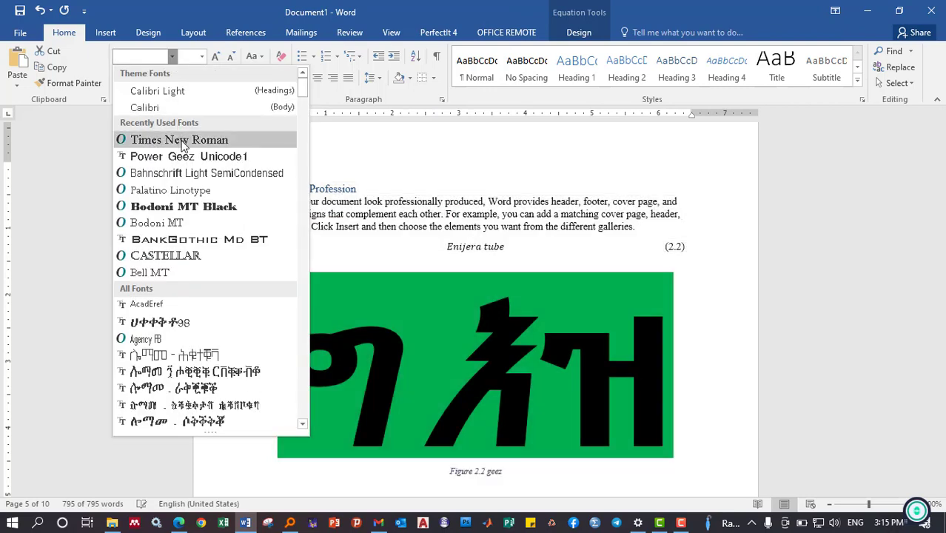
{"action": "left_click", "coordinate": [181, 139]}
{"action": "left_click", "coordinate": [313, 225]}
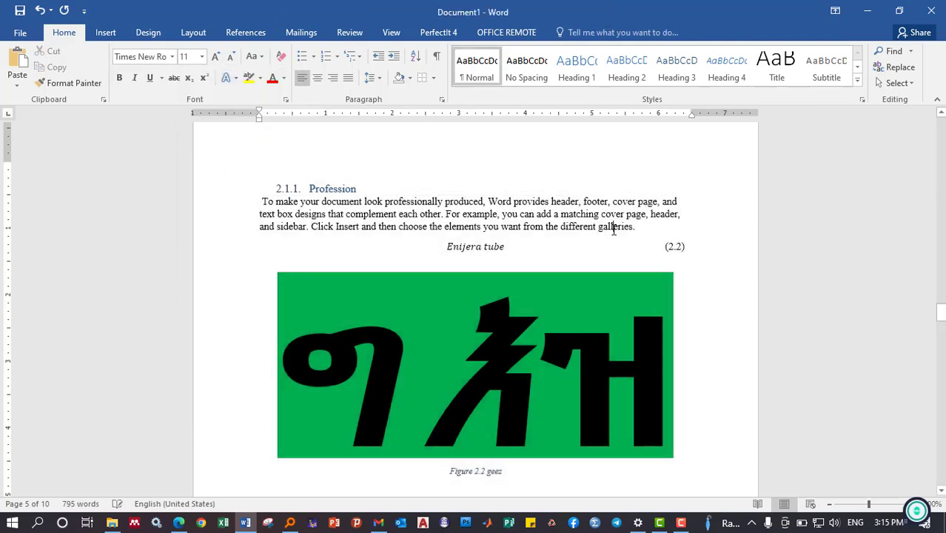
{"action": "mouse_move", "coordinate": [610, 226]}
{"action": "left_mouse_down"}
{"action": "mouse_move", "coordinate": [220, 203]}
{"action": "mouse_move", "coordinate": [233, 198]}
{"action": "left_mouse_up"}
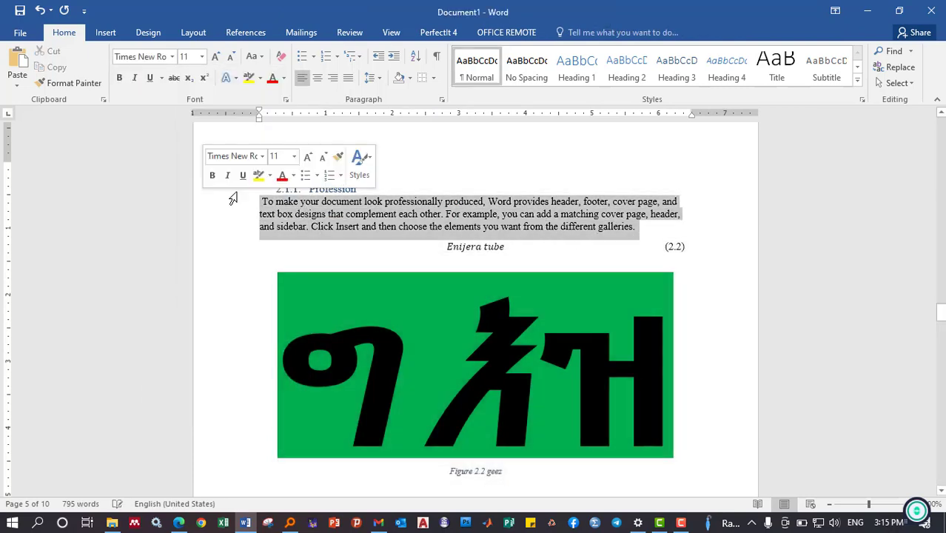
{"action": "left_click", "coordinate": [306, 164]}
{"action": "left_click", "coordinate": [359, 248]}
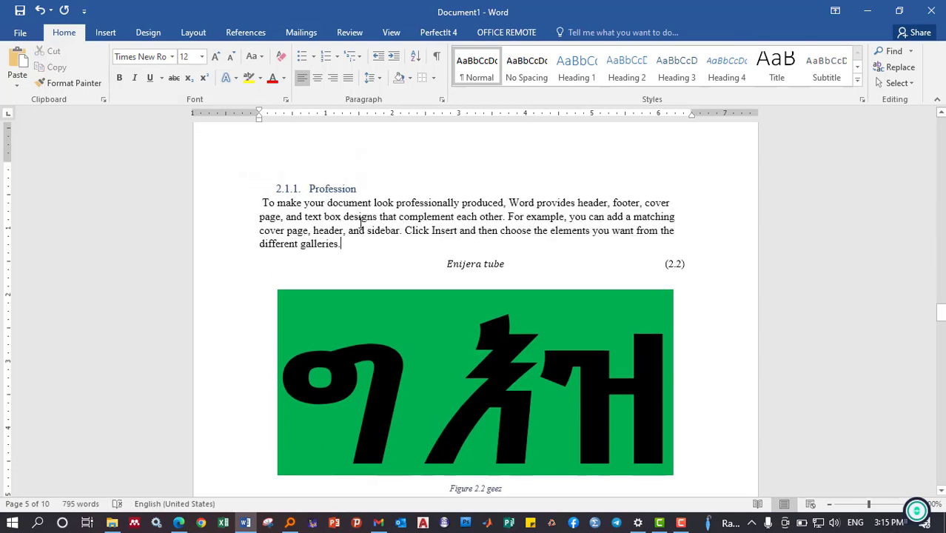
Move back through the document to the Acknowledgment page
{"action": "scroll", "coordinate": [374, 214], "scroll_direction": "up", "scroll_amount": 3}
{"action": "scroll", "coordinate": [439, 332], "scroll_direction": "up", "scroll_amount": 3}
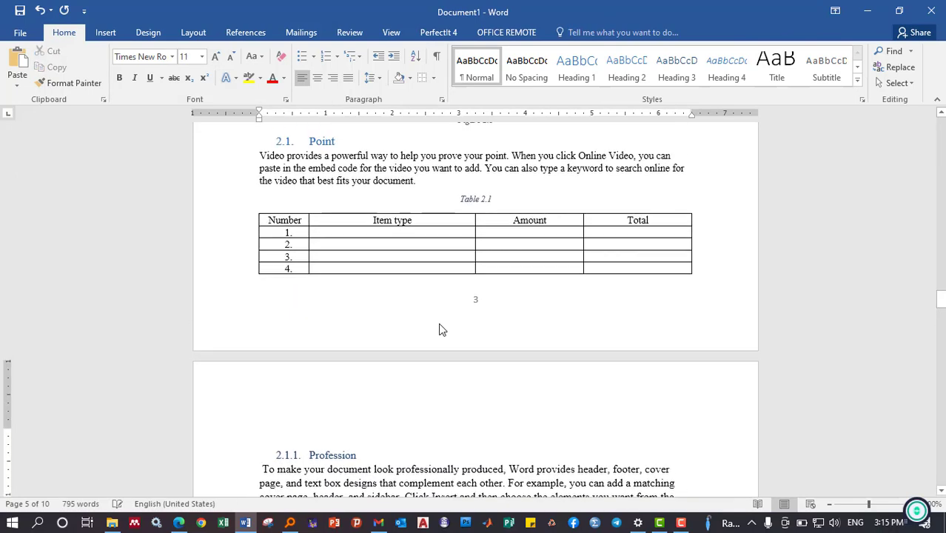
{"action": "scroll", "coordinate": [379, 317], "scroll_direction": "down", "scroll_amount": 4}
{"action": "left_click", "coordinate": [358, 283]}
{"action": "left_click", "coordinate": [295, 258]}
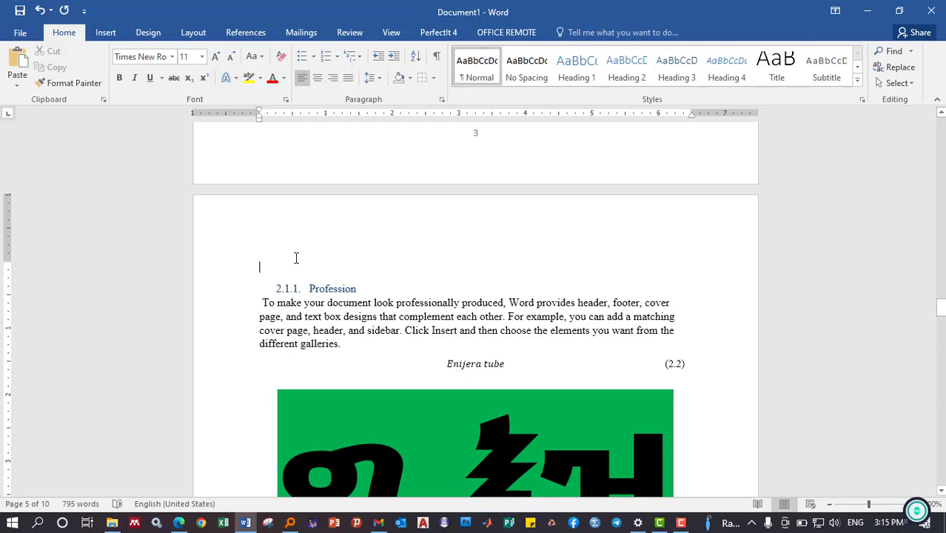
{"action": "key", "text": "Up"}
{"action": "key", "text": "Up"}
{"action": "key", "text": "Up"}
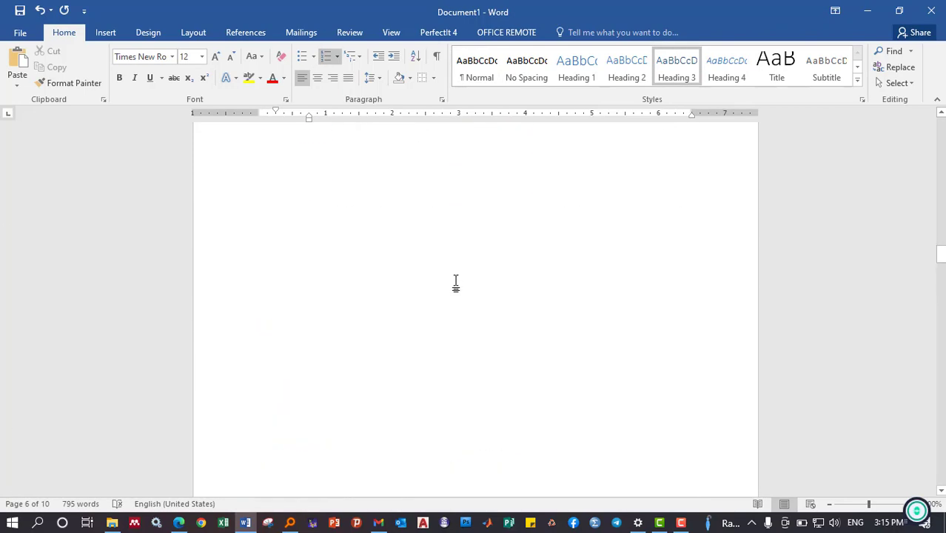
{"action": "key", "text": "Up"}
{"action": "key", "text": "Up"}
{"action": "key", "text": "Up"}
{"action": "key", "text": "Up"}
{"action": "key", "text": "Up"}
{"action": "key", "text": "Up"}
{"action": "key", "text": "Up"}
{"action": "key", "text": "Up"}
{"action": "key", "text": "Up"}
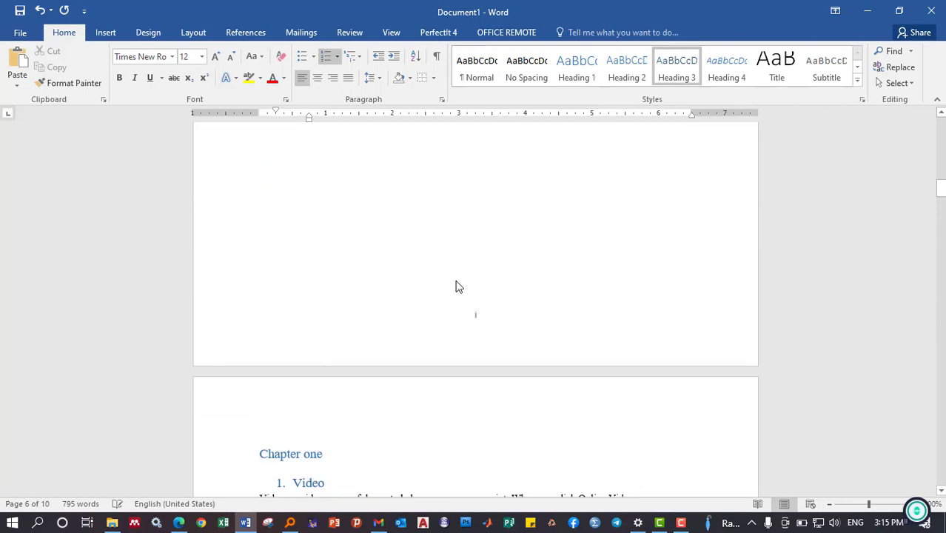
{"action": "key", "text": "Up"}
{"action": "key", "text": "Up"}
{"action": "key", "text": "Up"}
{"action": "key", "text": "Up"}
{"action": "key", "text": "Up"}
{"action": "key", "text": "Up"}
{"action": "key", "text": "Up"}
{"action": "key", "text": "Up"}
{"action": "key", "text": "Up"}
{"action": "key", "text": "Down"}
{"action": "key", "text": "Down"}
{"action": "key", "text": "Down"}
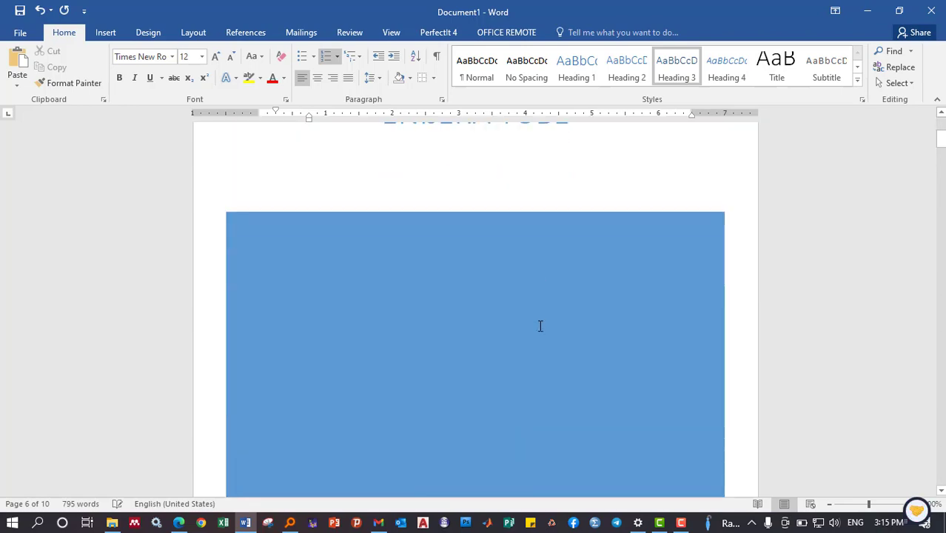
{"action": "key", "text": "Down"}
{"action": "key", "text": "Down"}
{"action": "key", "text": "Down"}
Enlarge the Acknowledgment and Video paragraphs to 12 pt
{"action": "left_click_drag", "start_coordinate": [260, 239], "coordinate": [463, 271]}
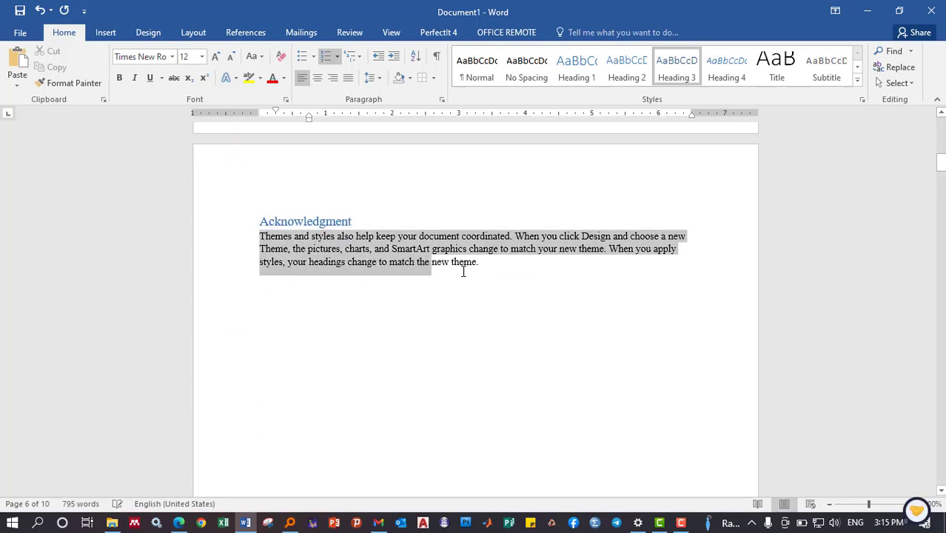
{"action": "left_click", "coordinate": [574, 224]}
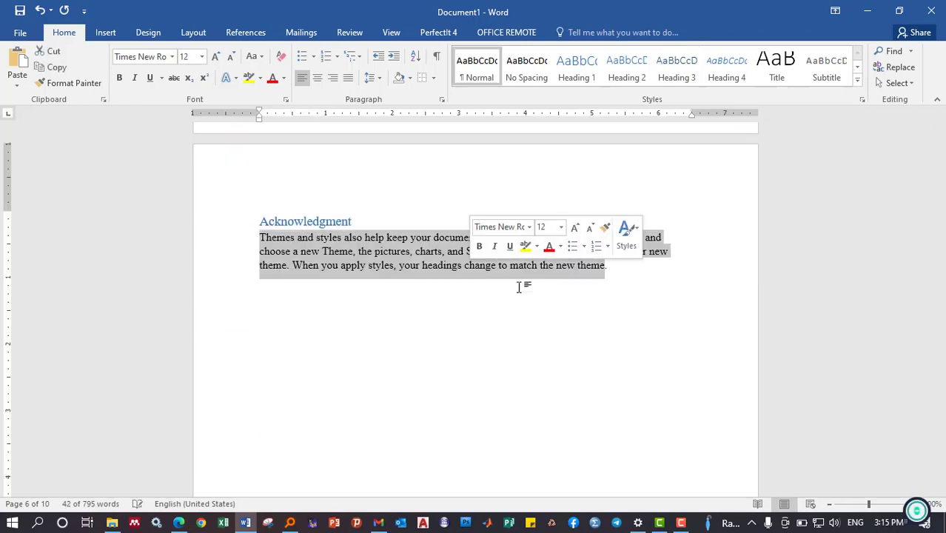
{"action": "left_click", "coordinate": [498, 290]}
{"action": "scroll", "coordinate": [497, 290], "scroll_direction": "down", "scroll_amount": 5}
{"action": "scroll", "coordinate": [351, 302], "scroll_direction": "down", "scroll_amount": 5}
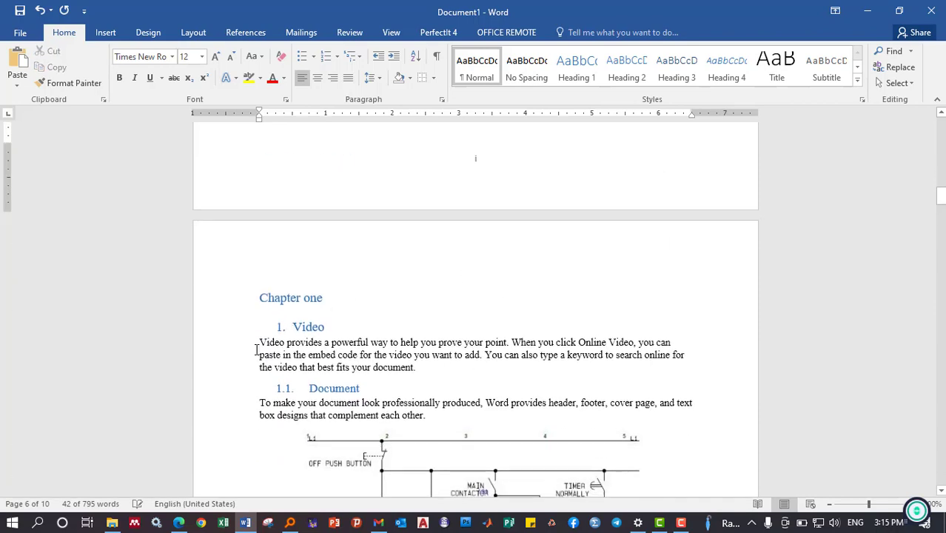
{"action": "left_click_drag", "start_coordinate": [257, 345], "coordinate": [355, 378]}
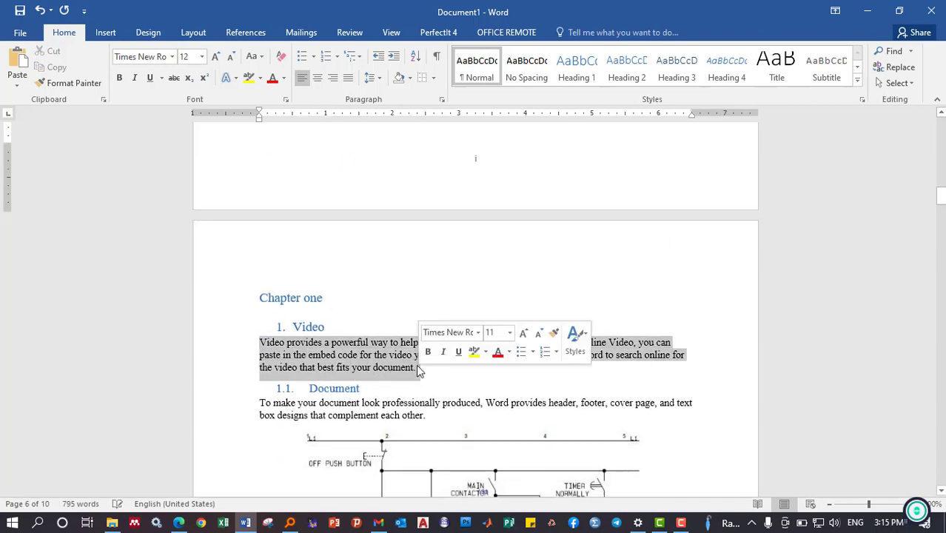
{"action": "left_click", "coordinate": [537, 332]}
Capitalize each word of the Chapter one heading, making it 'Chapter One'
{"action": "left_click", "coordinate": [331, 300]}
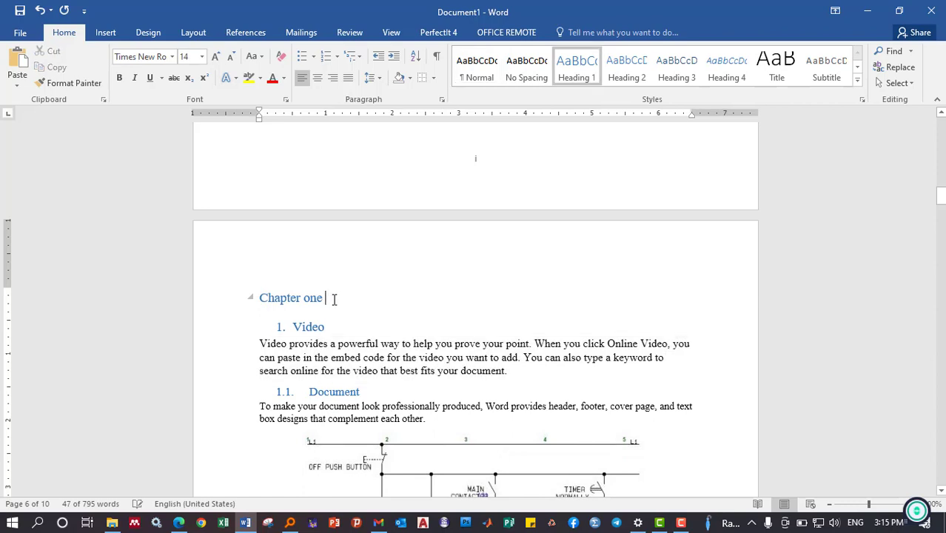
{"action": "left_click", "coordinate": [256, 57]}
{"action": "left_click", "coordinate": [290, 123]}
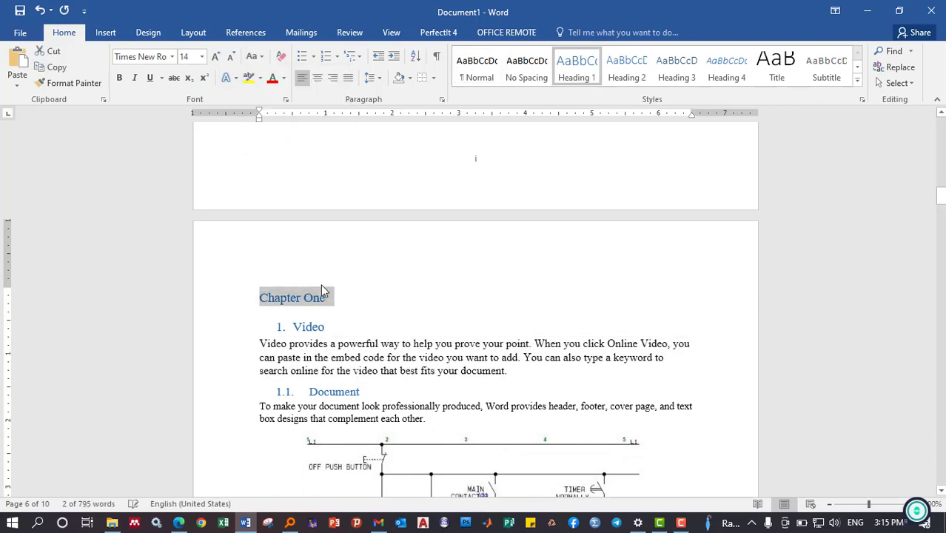
{"action": "left_click", "coordinate": [338, 326]}
Enlarge the paragraphs under the Document and Page headings to 12 pt
{"action": "scroll", "coordinate": [433, 323], "scroll_direction": "down", "scroll_amount": 3}
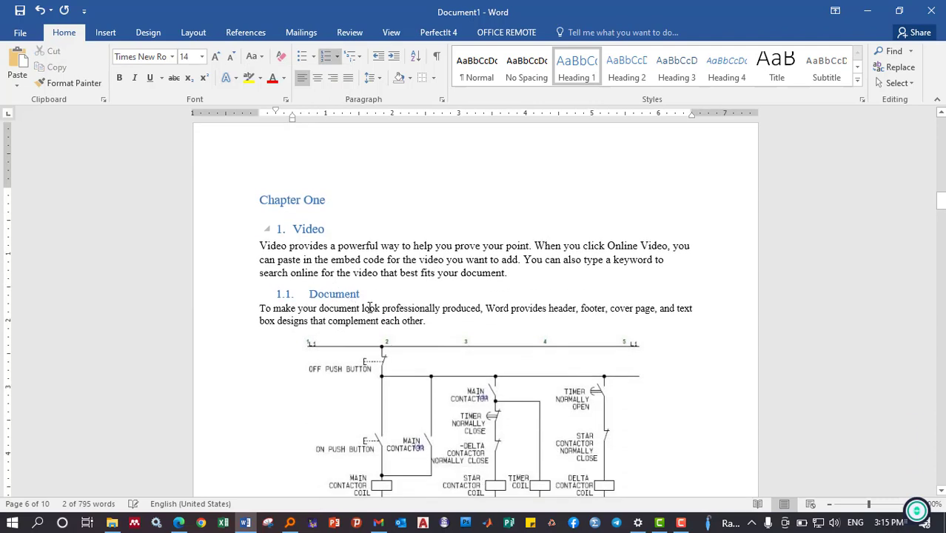
{"action": "triple_click", "coordinate": [301, 319]}
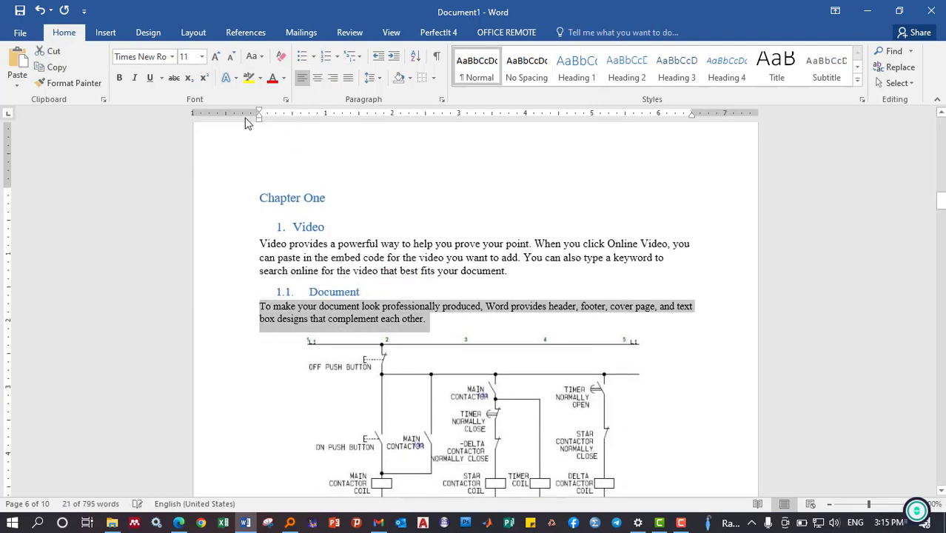
{"action": "left_click", "coordinate": [217, 60]}
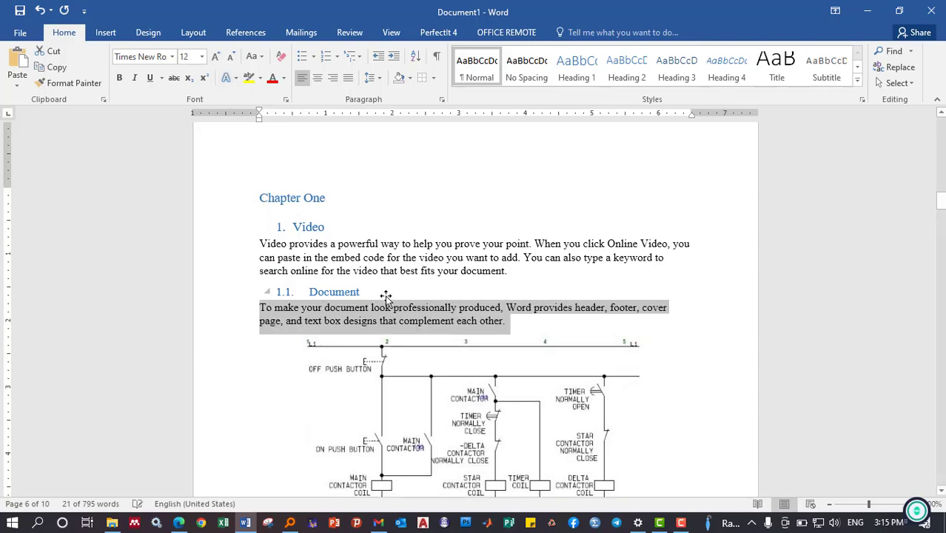
{"action": "scroll", "coordinate": [386, 298], "scroll_direction": "down", "scroll_amount": 4}
{"action": "scroll", "coordinate": [373, 303], "scroll_direction": "down", "scroll_amount": 3}
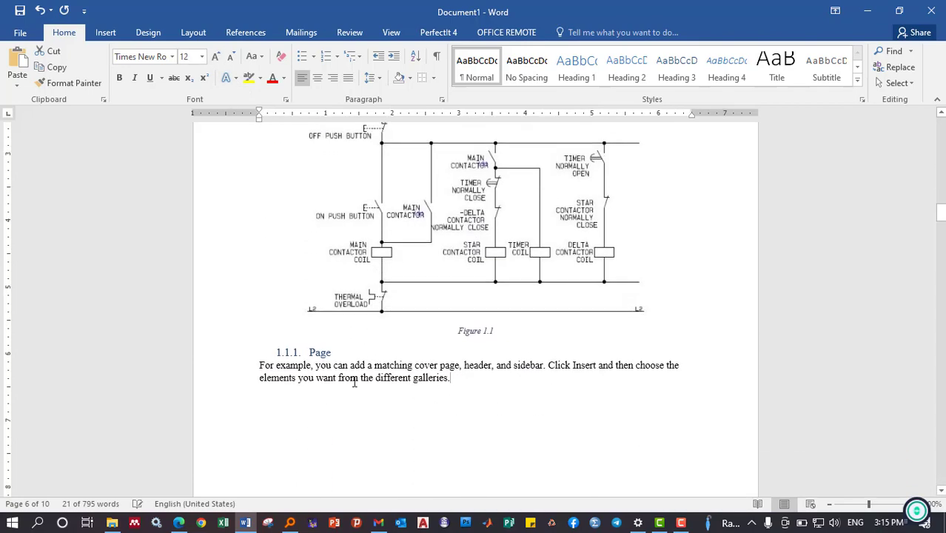
{"action": "triple_click", "coordinate": [353, 379]}
{"action": "left_click", "coordinate": [362, 326]}
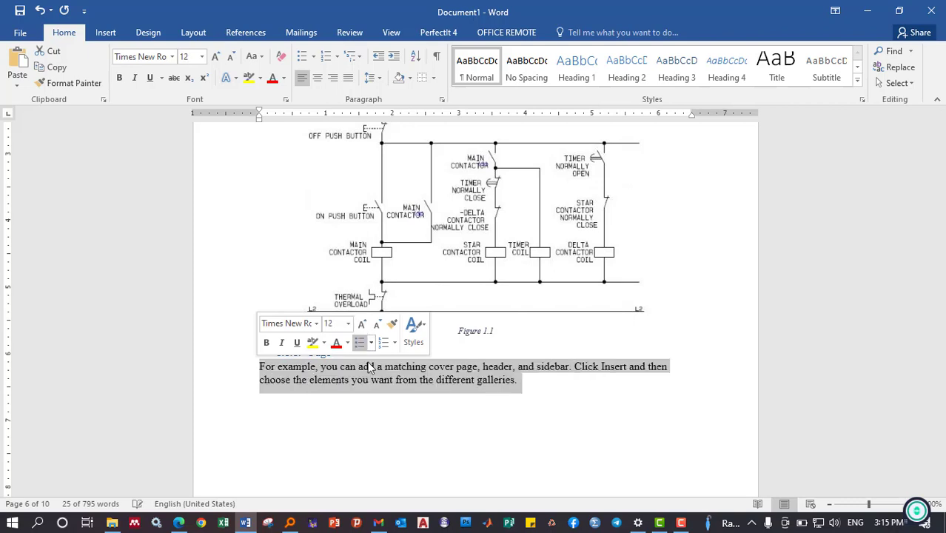
Set the Figure 2.1 caption in Chapter Two to 12 pt
{"action": "scroll", "coordinate": [427, 414], "scroll_direction": "down", "scroll_amount": 2}
{"action": "scroll", "coordinate": [426, 400], "scroll_direction": "down", "scroll_amount": 5}
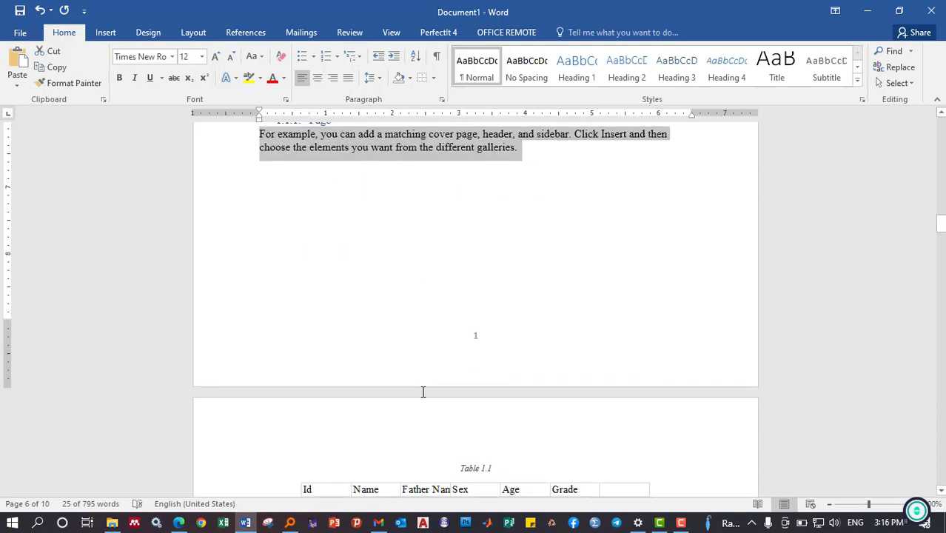
{"action": "scroll", "coordinate": [418, 384], "scroll_direction": "down", "scroll_amount": 4}
{"action": "scroll", "coordinate": [414, 378], "scroll_direction": "down", "scroll_amount": 5}
{"action": "scroll", "coordinate": [411, 370], "scroll_direction": "down", "scroll_amount": 6}
{"action": "scroll", "coordinate": [399, 348], "scroll_direction": "down", "scroll_amount": 6}
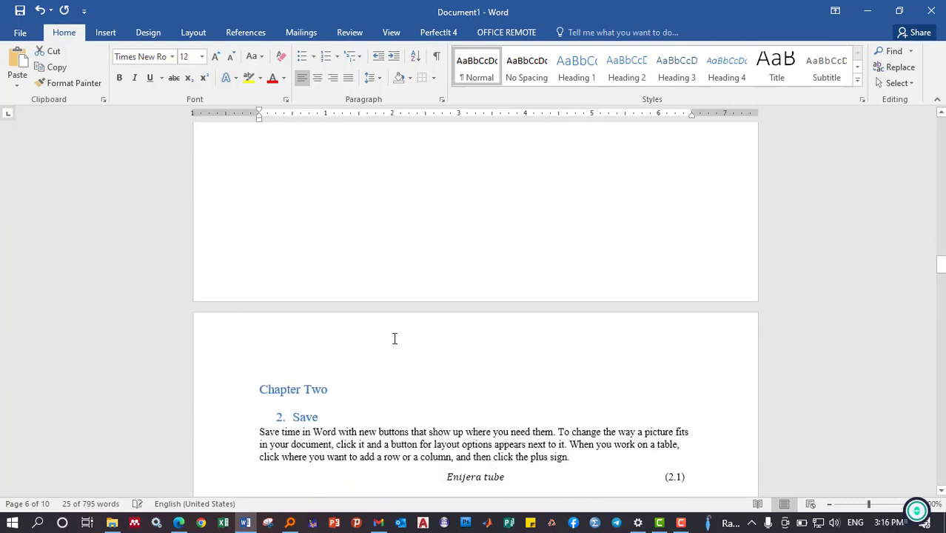
{"action": "scroll", "coordinate": [355, 340], "scroll_direction": "down", "scroll_amount": 2}
{"action": "left_click_drag", "start_coordinate": [337, 317], "coordinate": [250, 317]}
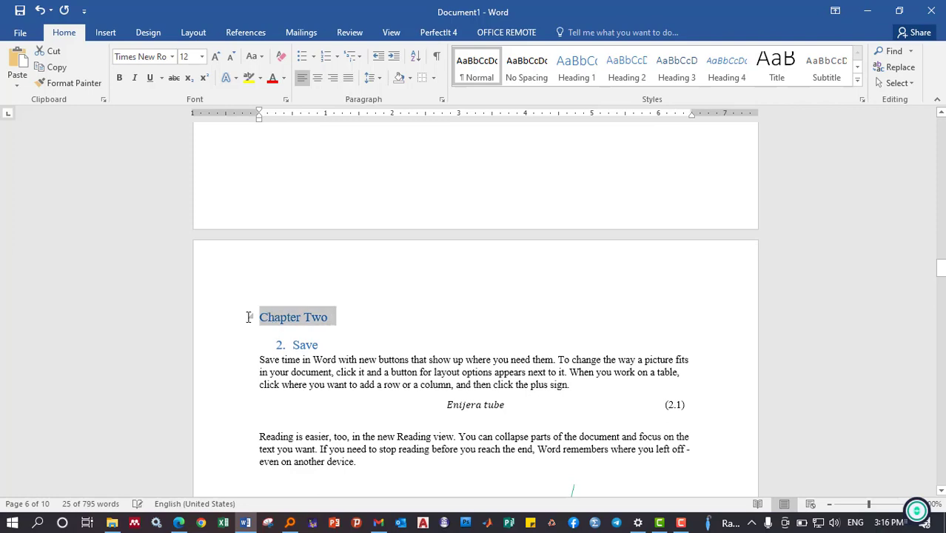
{"action": "left_click", "coordinate": [361, 348]}
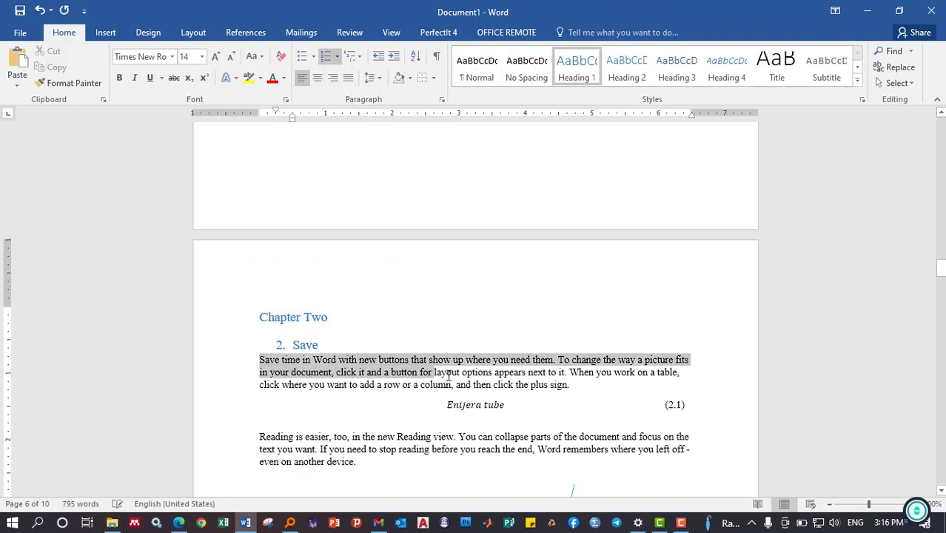
{"action": "left_click_drag", "start_coordinate": [331, 367], "coordinate": [430, 379]}
{"action": "scroll", "coordinate": [429, 378], "scroll_direction": "down", "scroll_amount": 3}
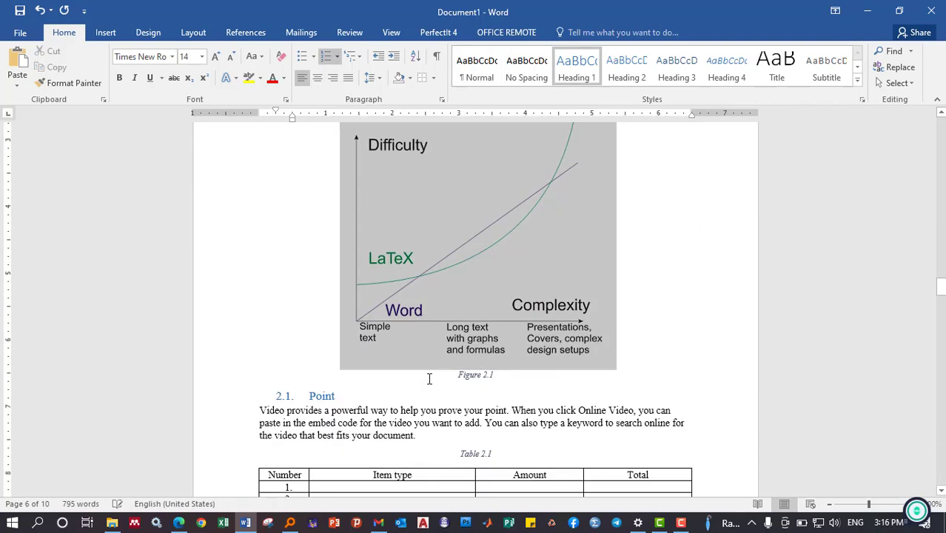
{"action": "left_click", "coordinate": [551, 368]}
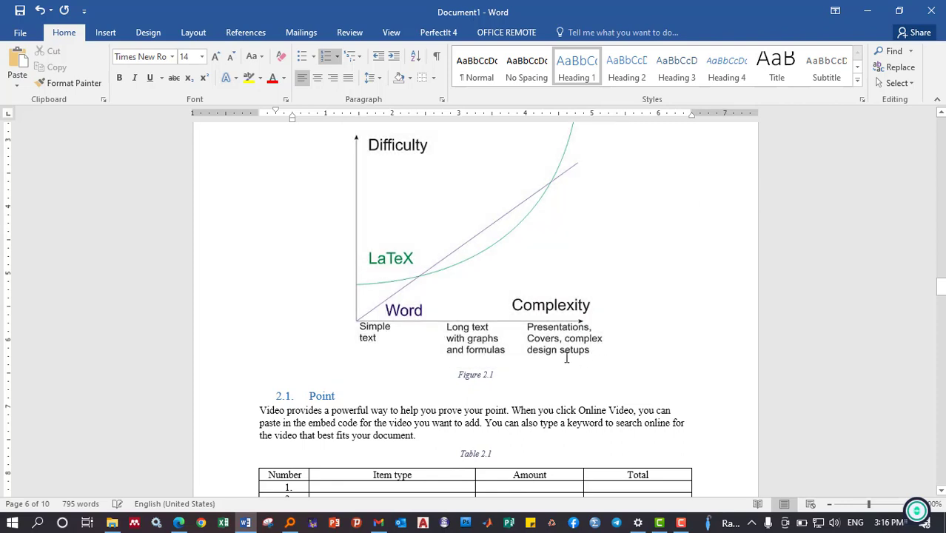
{"action": "left_click", "coordinate": [490, 373], "text": "shift"}
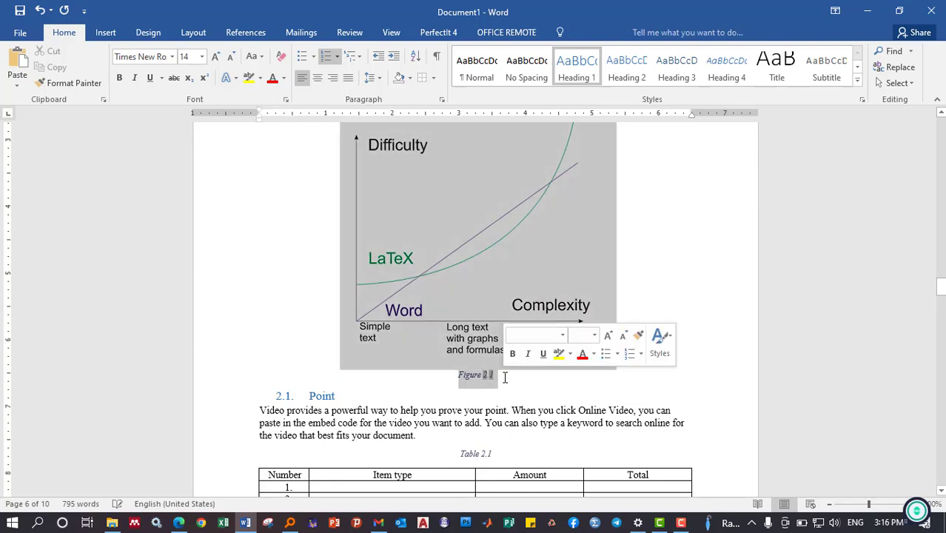
{"action": "left_click", "coordinate": [201, 56]}
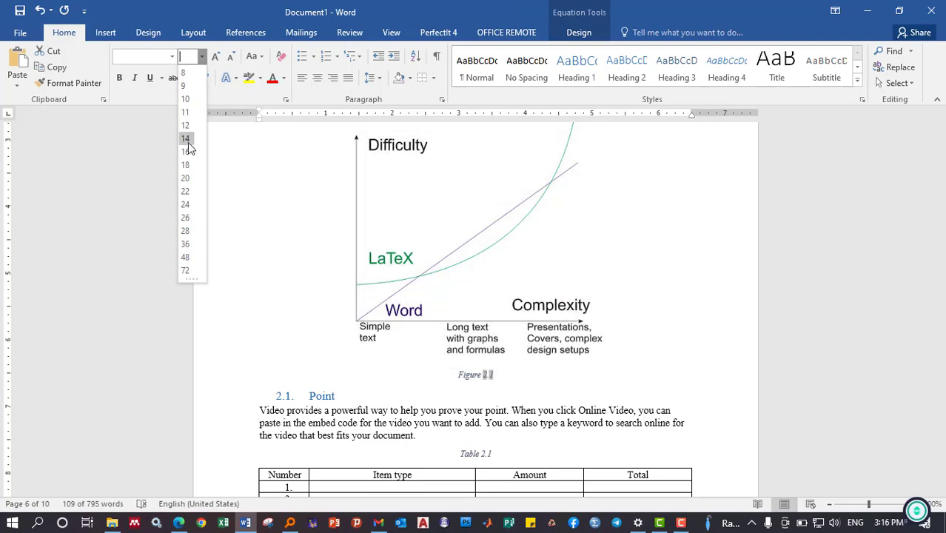
{"action": "left_click", "coordinate": [185, 123]}
Shrink the Difficulty chart picture slightly
{"action": "left_click", "coordinate": [392, 335]}
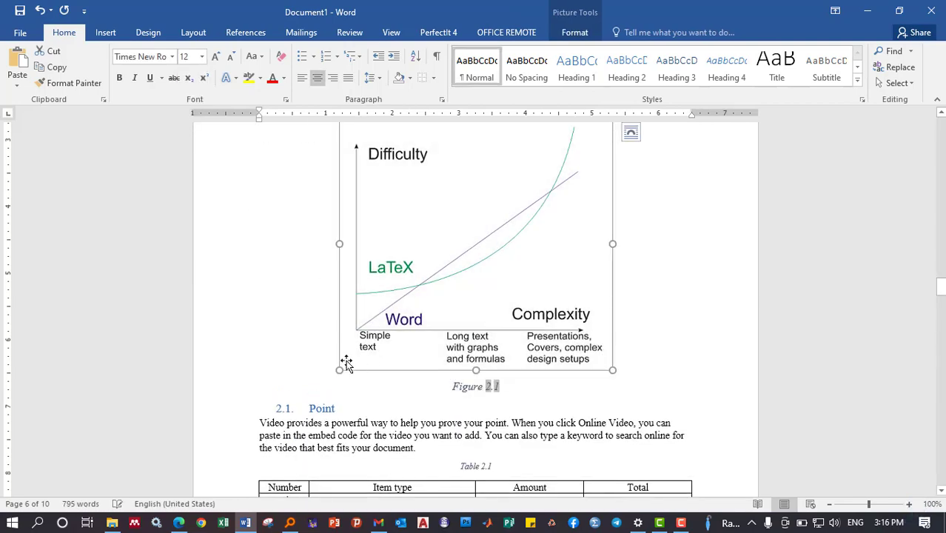
{"action": "mouse_move", "coordinate": [340, 370]}
{"action": "left_mouse_down"}
{"action": "mouse_move", "coordinate": [394, 238]}
{"action": "mouse_move", "coordinate": [337, 218]}
{"action": "left_mouse_up"}
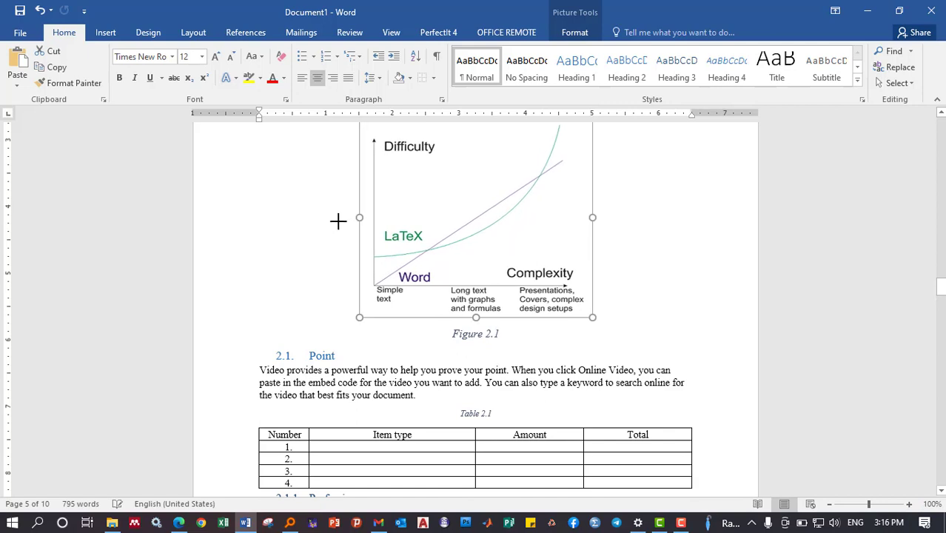
{"action": "left_click", "coordinate": [463, 358]}
Enlarge the paragraph under the Point heading to 12 pt
{"action": "left_click_drag", "start_coordinate": [395, 385], "coordinate": [349, 364]}
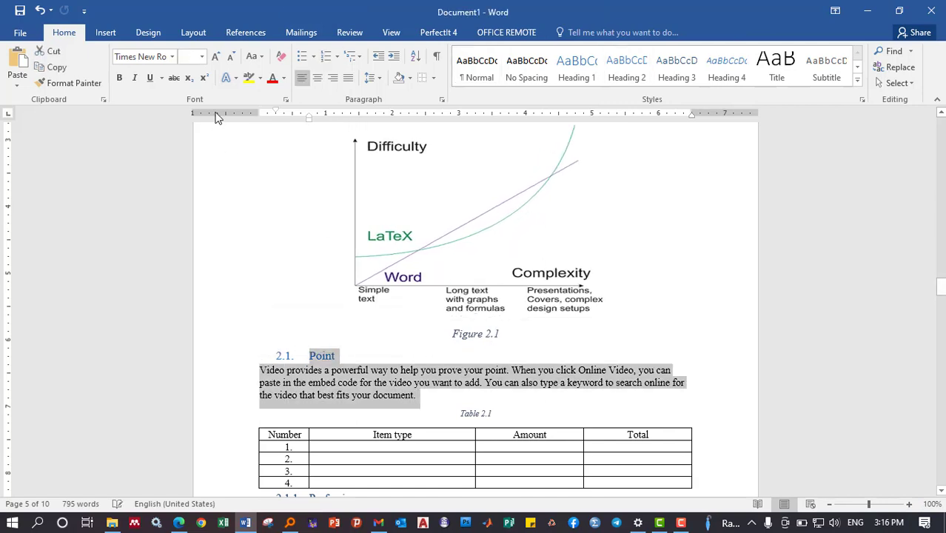
{"action": "left_click", "coordinate": [363, 370]}
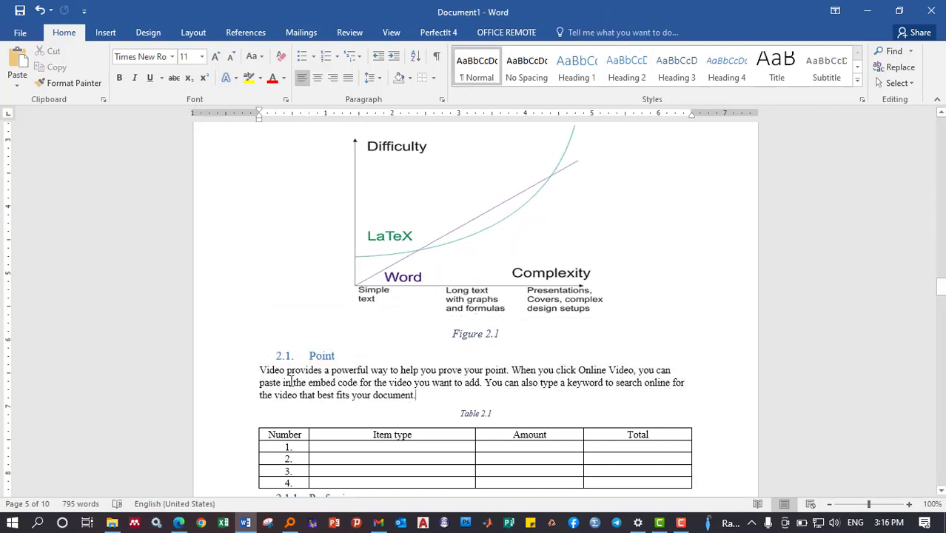
{"action": "triple_click", "coordinate": [290, 381]}
{"action": "left_click", "coordinate": [345, 328]}
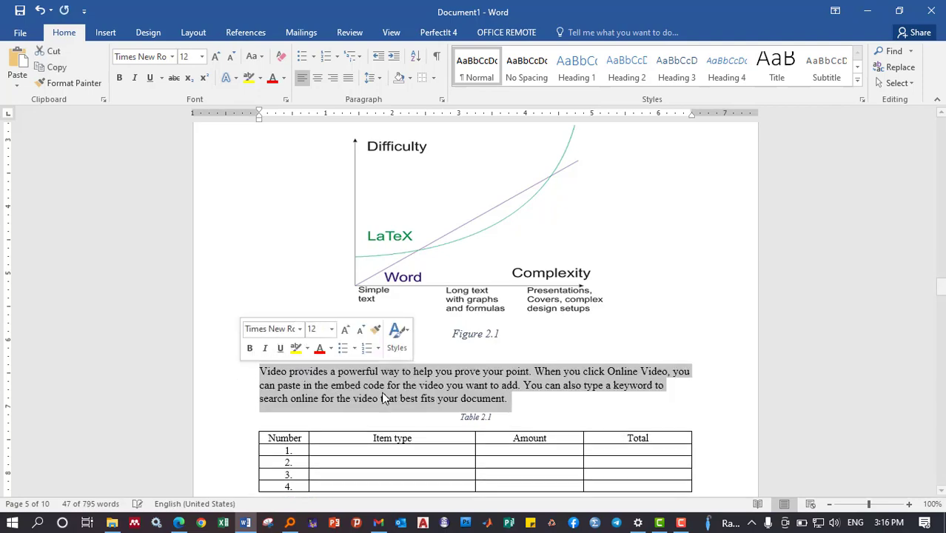
{"action": "left_click", "coordinate": [383, 398]}
Increase the font size of the Figure 2.2 geez caption below the green image
{"action": "scroll", "coordinate": [359, 348], "scroll_direction": "down", "scroll_amount": 5}
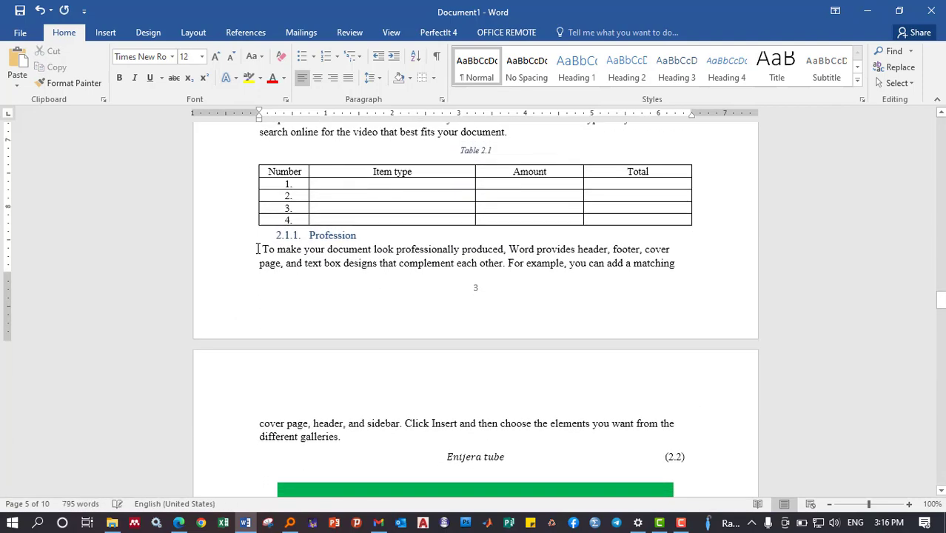
{"action": "left_click_drag", "start_coordinate": [258, 249], "coordinate": [337, 367]}
{"action": "left_click_drag", "start_coordinate": [353, 429], "coordinate": [344, 436]}
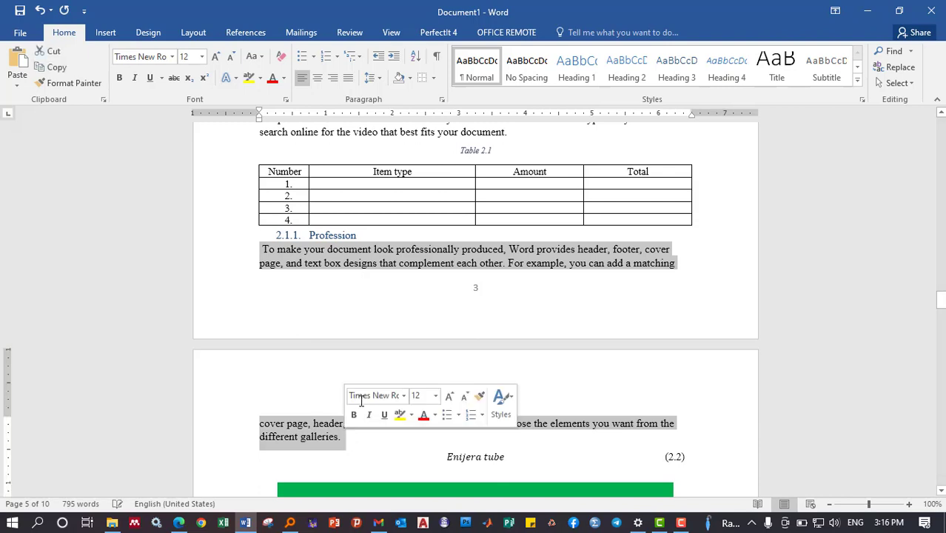
{"action": "left_click", "coordinate": [347, 447]}
{"action": "scroll", "coordinate": [348, 444], "scroll_direction": "down", "scroll_amount": 3}
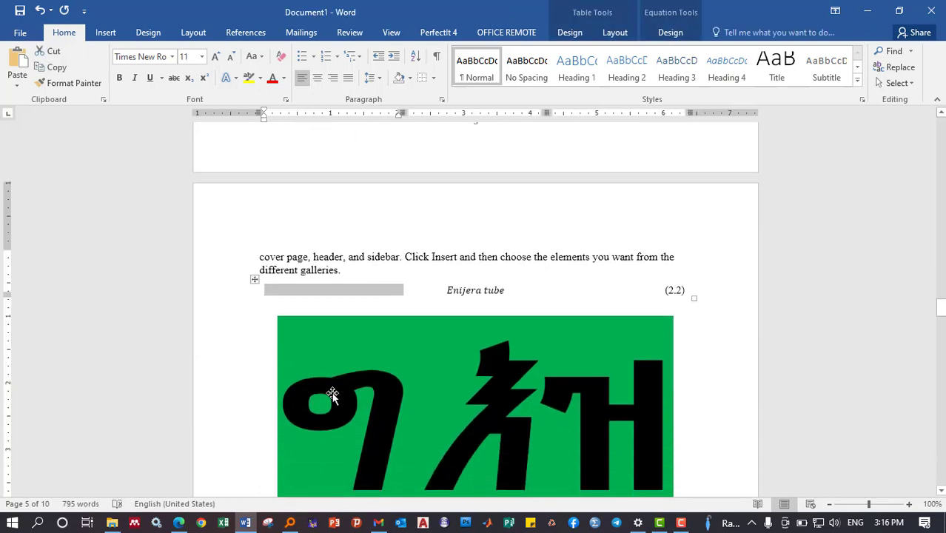
{"action": "scroll", "coordinate": [342, 373], "scroll_direction": "down", "scroll_amount": 4}
{"action": "scroll", "coordinate": [508, 225], "scroll_direction": "down", "scroll_amount": 2}
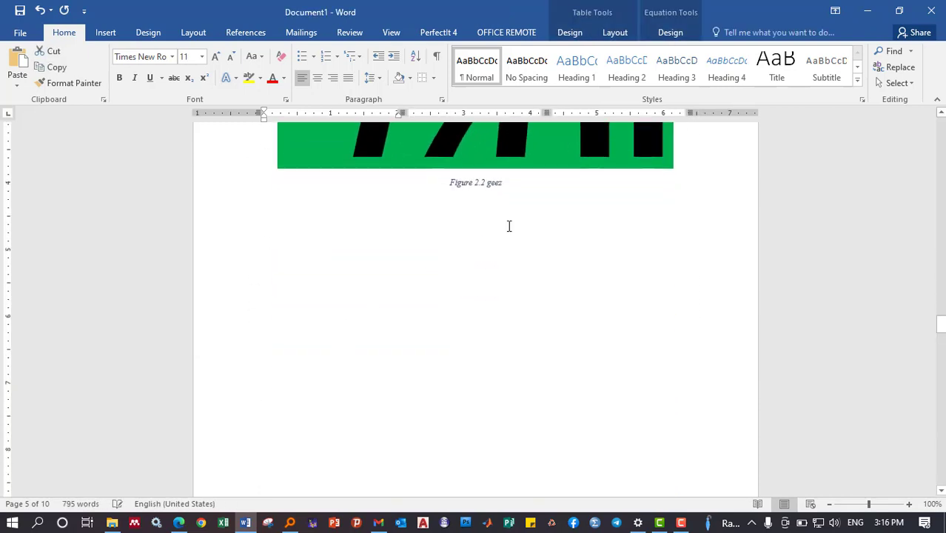
{"action": "triple_click", "coordinate": [446, 185]}
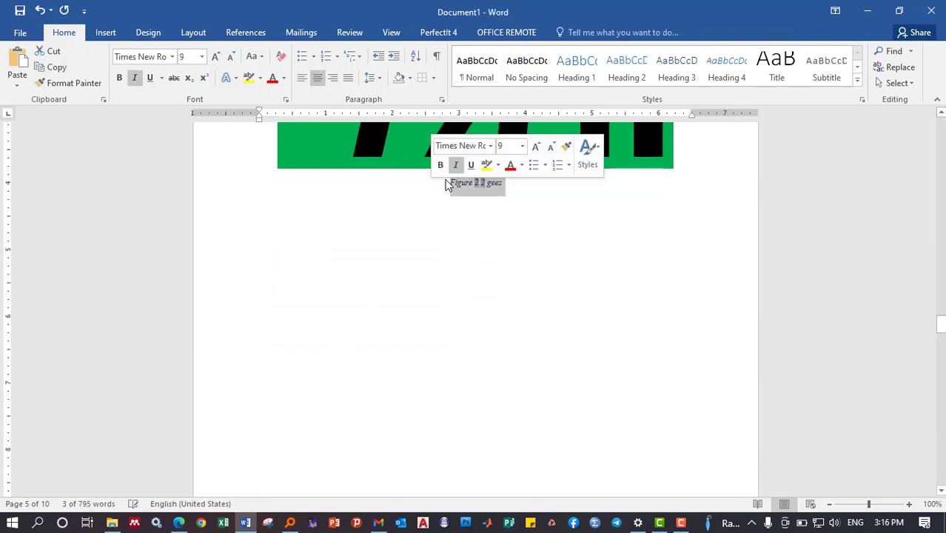
{"action": "left_click", "coordinate": [535, 148]}
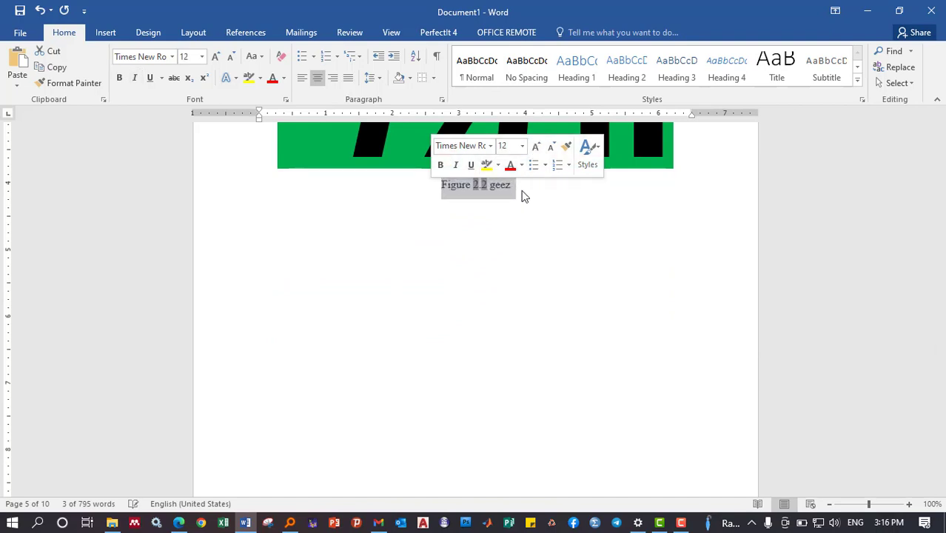
{"action": "left_click", "coordinate": [523, 194]}
Enlarge the font of the 'Themes and styles' and 'Save time in Word' paragraphs
{"action": "scroll", "coordinate": [528, 222], "scroll_direction": "down", "scroll_amount": 4}
{"action": "scroll", "coordinate": [527, 222], "scroll_direction": "down", "scroll_amount": 3}
{"action": "left_click", "coordinate": [386, 243]}
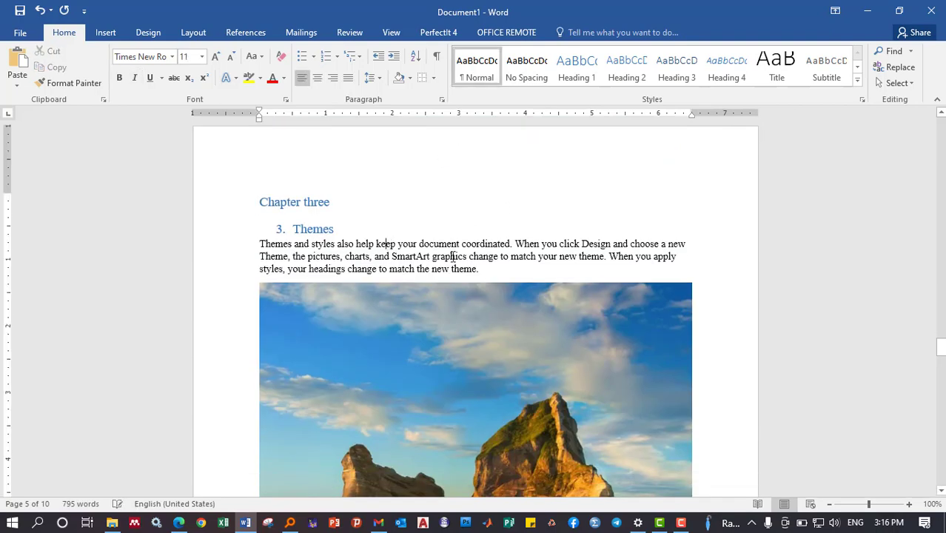
{"action": "left_click_drag", "start_coordinate": [479, 269], "coordinate": [259, 244]}
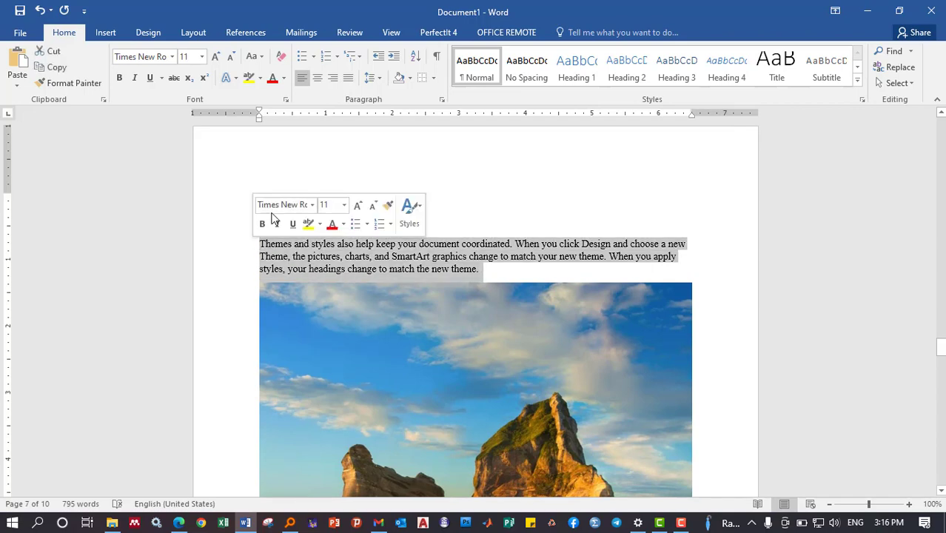
{"action": "left_click", "coordinate": [358, 209]}
{"action": "left_click", "coordinate": [364, 330]}
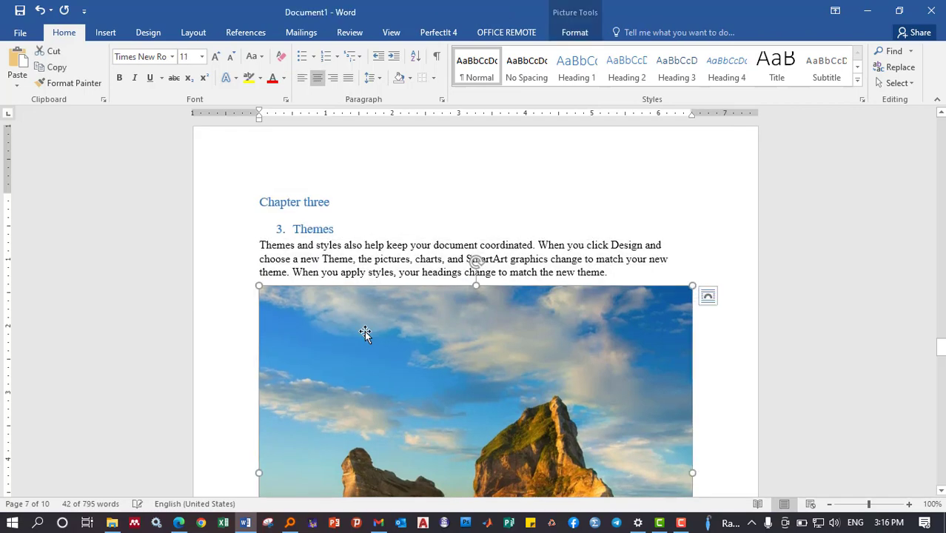
{"action": "scroll", "coordinate": [364, 330], "scroll_direction": "down", "scroll_amount": 8}
{"action": "scroll", "coordinate": [363, 367], "scroll_direction": "down", "scroll_amount": 2}
{"action": "left_click_drag", "start_coordinate": [572, 321], "coordinate": [268, 290]}
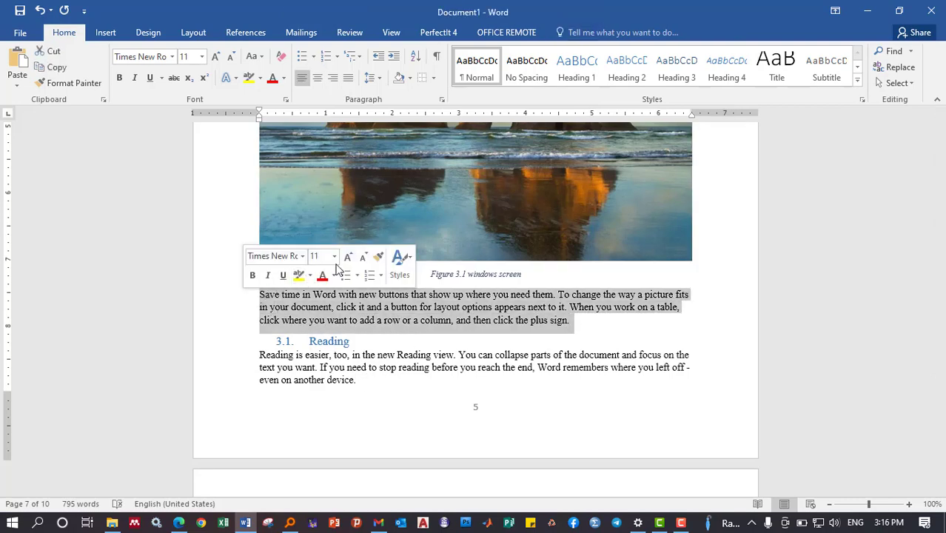
{"action": "left_click", "coordinate": [376, 385]}
Enlarge the 'Reading is easier' paragraph to 12 pt and the 'Video provides' paragraph
{"action": "scroll", "coordinate": [379, 385], "scroll_direction": "up", "scroll_amount": 3}
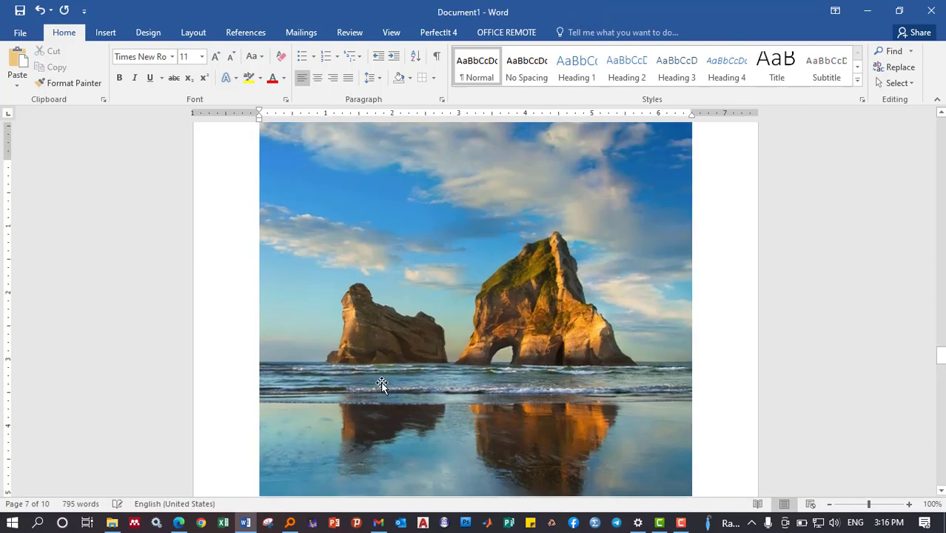
{"action": "scroll", "coordinate": [396, 381], "scroll_direction": "up", "scroll_amount": 6}
{"action": "scroll", "coordinate": [395, 380], "scroll_direction": "down", "scroll_amount": 3}
{"action": "scroll", "coordinate": [394, 380], "scroll_direction": "down", "scroll_amount": 3}
{"action": "scroll", "coordinate": [370, 346], "scroll_direction": "down", "scroll_amount": 3}
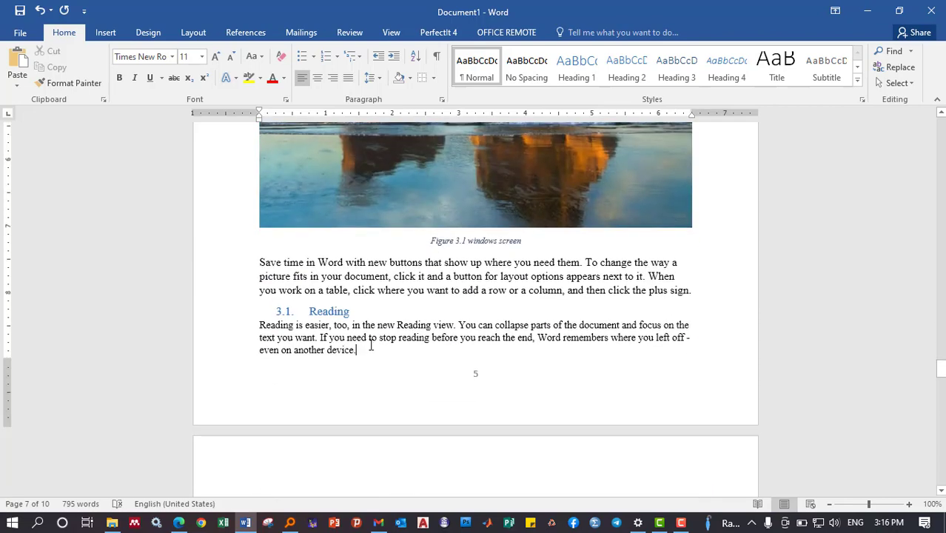
{"action": "left_click_drag", "start_coordinate": [367, 350], "coordinate": [261, 326]}
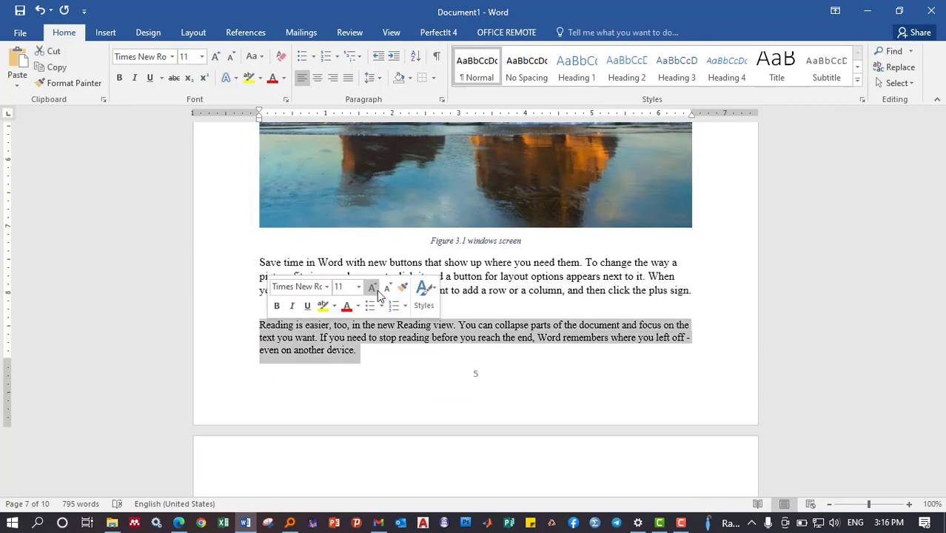
{"action": "left_click", "coordinate": [371, 294]}
{"action": "scroll", "coordinate": [370, 363], "scroll_direction": "down", "scroll_amount": 5}
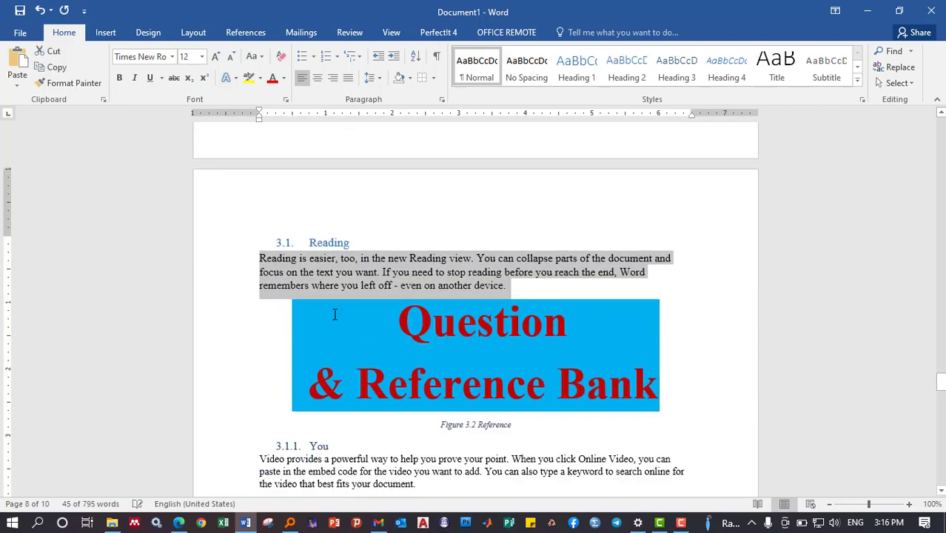
{"action": "scroll", "coordinate": [331, 313], "scroll_direction": "down", "scroll_amount": 3}
{"action": "left_click_drag", "start_coordinate": [433, 317], "coordinate": [256, 291]}
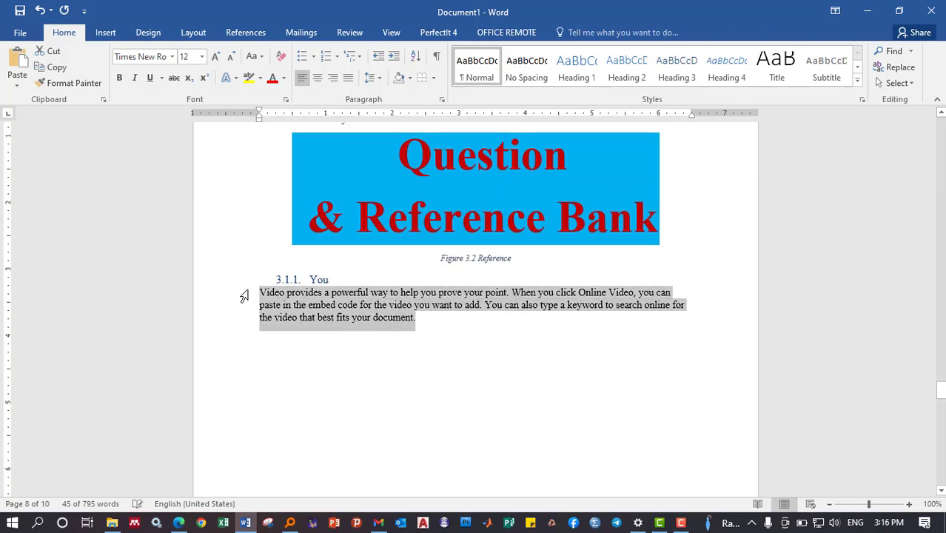
{"action": "left_click", "coordinate": [351, 250]}
{"action": "left_click", "coordinate": [369, 338]}
Enlarge the font of the 'To make your document' paragraph under the Styles heading
{"action": "scroll", "coordinate": [376, 345], "scroll_direction": "down", "scroll_amount": 4}
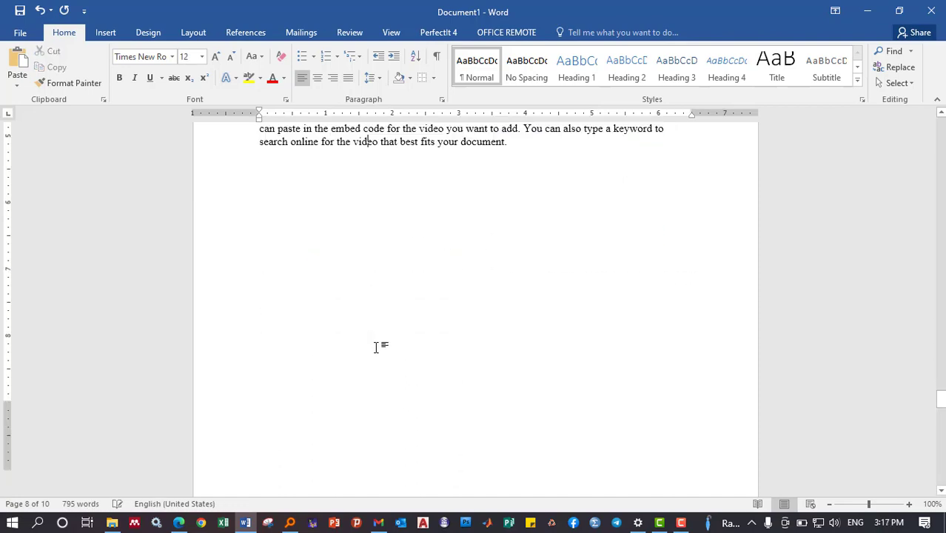
{"action": "scroll", "coordinate": [376, 344], "scroll_direction": "down", "scroll_amount": 4}
{"action": "scroll", "coordinate": [335, 350], "scroll_direction": "down", "scroll_amount": 2}
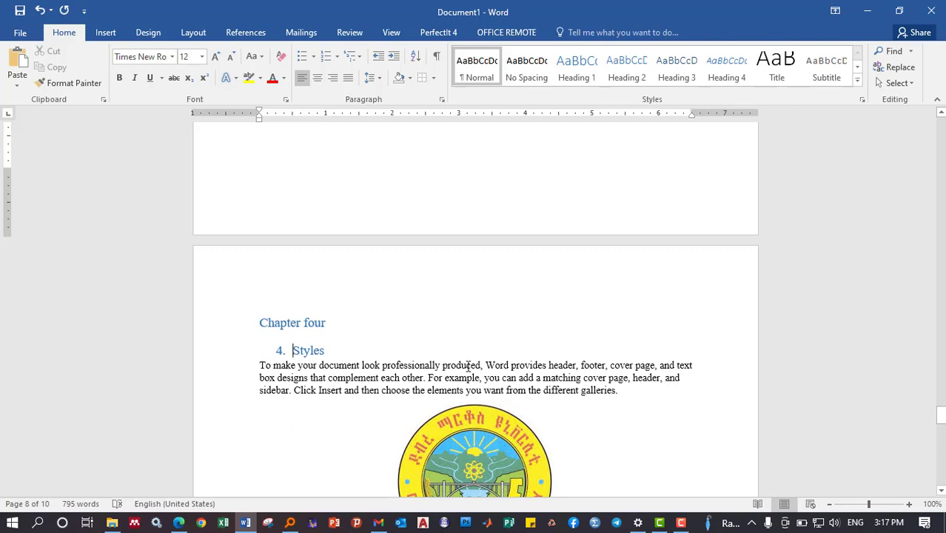
{"action": "left_click_drag", "start_coordinate": [468, 365], "coordinate": [617, 390]}
{"action": "left_click", "coordinate": [614, 389]}
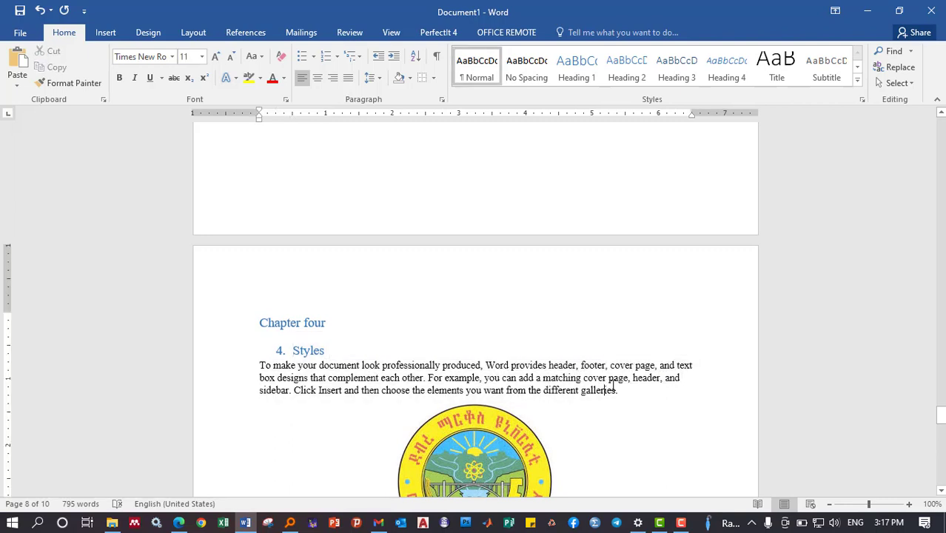
{"action": "triple_click", "coordinate": [426, 372]}
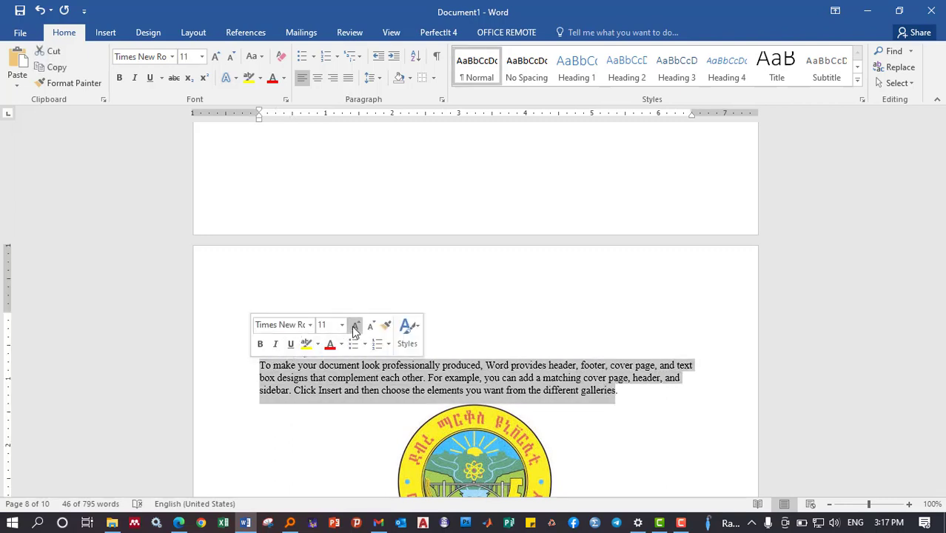
{"action": "left_click", "coordinate": [356, 326]}
{"action": "left_click", "coordinate": [315, 391]}
Enlarge the two paragraphs under 4.1 Save and the paragraph under 4.1.1 Reading
{"action": "scroll", "coordinate": [316, 398], "scroll_direction": "down", "scroll_amount": 4}
{"action": "scroll", "coordinate": [316, 398], "scroll_direction": "down", "scroll_amount": 2}
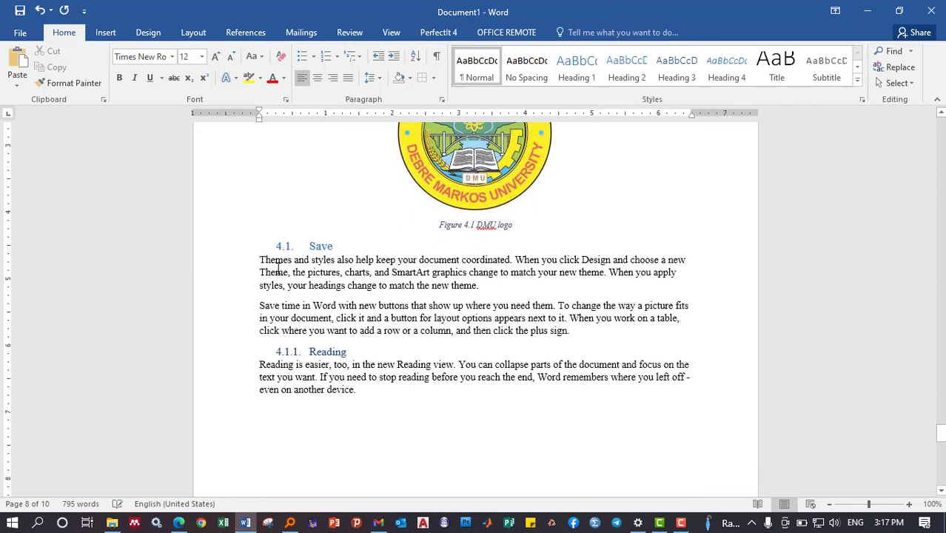
{"action": "left_click_drag", "start_coordinate": [260, 260], "coordinate": [586, 333]}
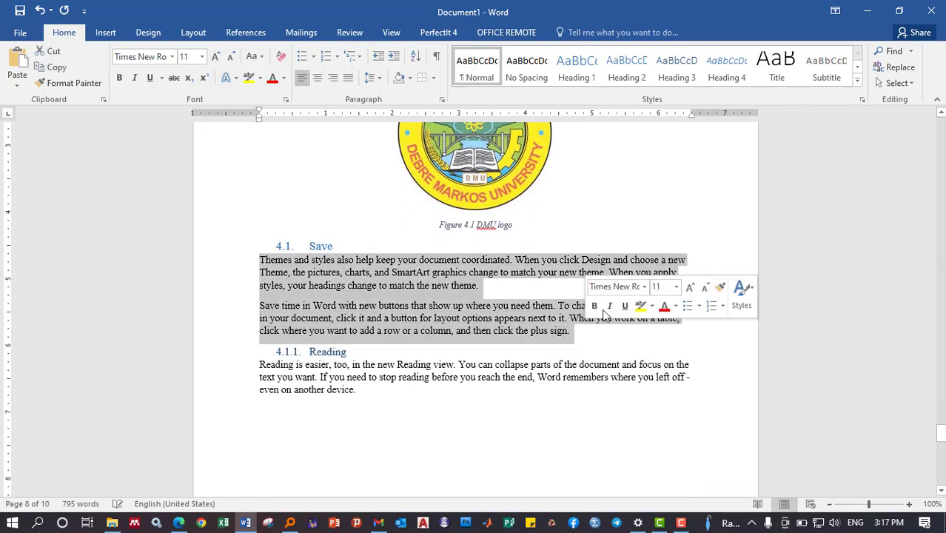
{"action": "left_click", "coordinate": [689, 287]}
{"action": "left_click", "coordinate": [416, 384]}
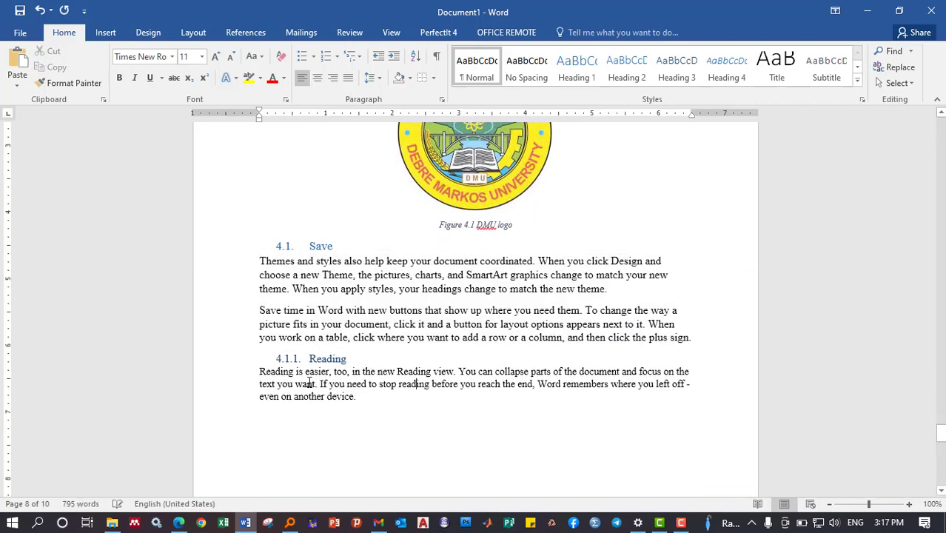
{"action": "triple_click", "coordinate": [303, 386]}
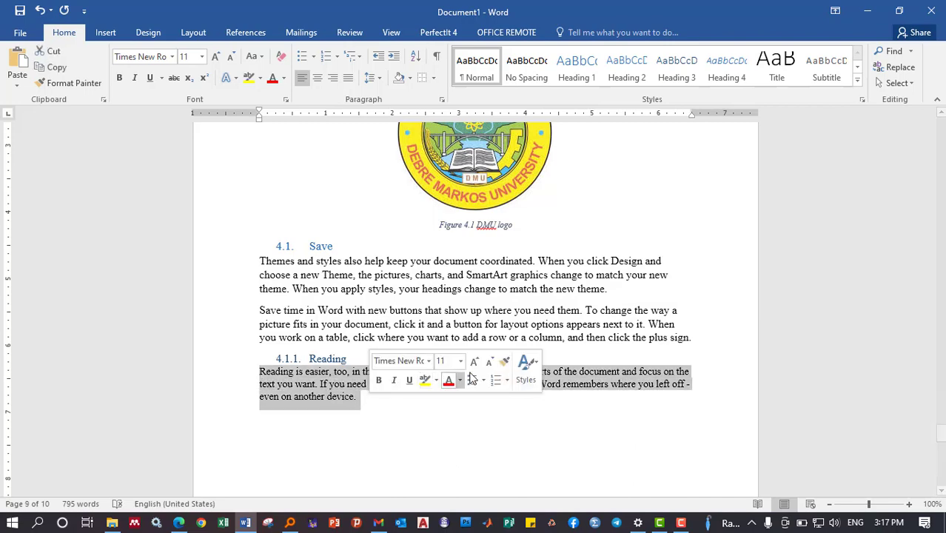
{"action": "left_click", "coordinate": [474, 367]}
{"action": "left_click", "coordinate": [379, 418]}
Start saving the document and browse for a save location
{"action": "scroll", "coordinate": [380, 419], "scroll_direction": "down", "scroll_amount": 10}
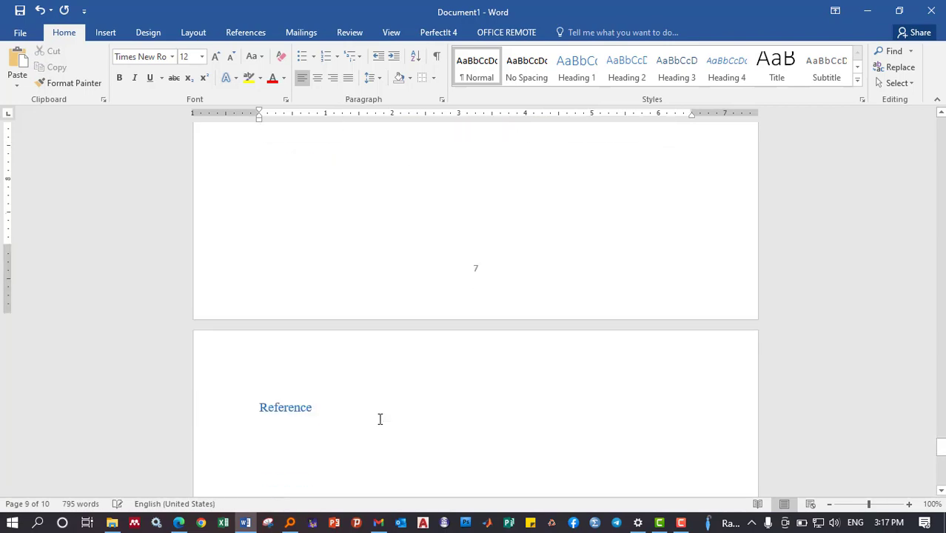
{"action": "scroll", "coordinate": [318, 362], "scroll_direction": "down", "scroll_amount": 2}
{"action": "left_click", "coordinate": [322, 290]}
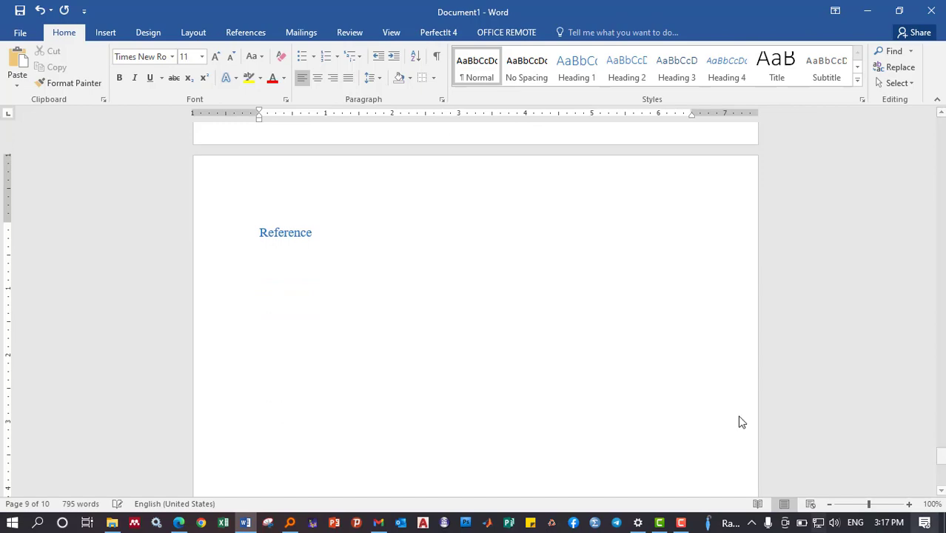
{"action": "left_click", "coordinate": [22, 9]}
{"action": "left_click", "coordinate": [190, 254]}
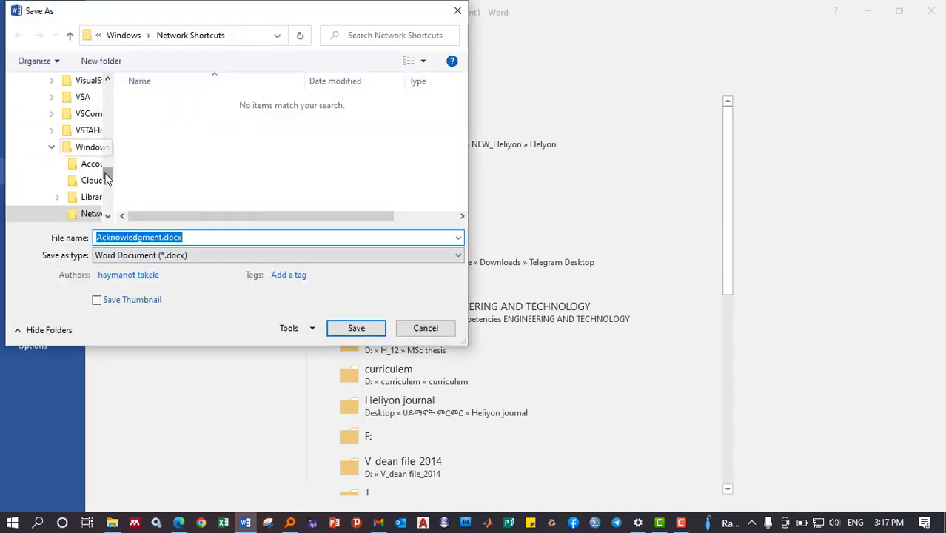
Save the document to the Desktop as Acknowledgment.docx
{"action": "scroll", "coordinate": [109, 145], "scroll_direction": "up", "scroll_amount": 1}
{"action": "scroll", "coordinate": [111, 144], "scroll_direction": "up", "scroll_amount": 10}
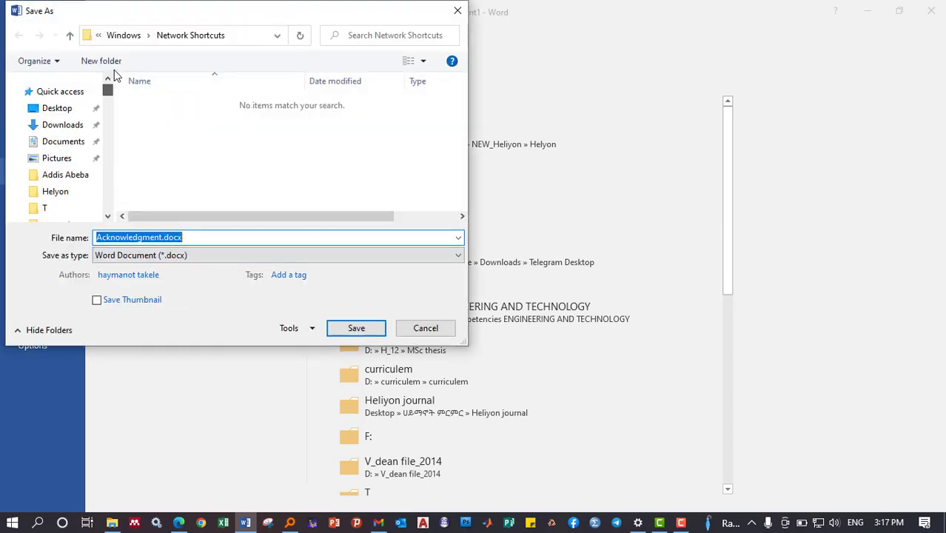
{"action": "left_click", "coordinate": [53, 109]}
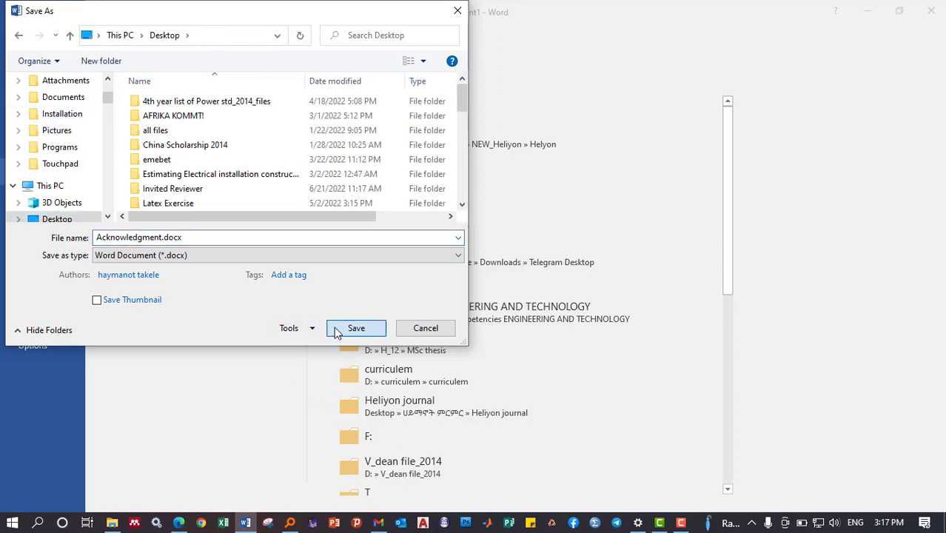
{"action": "left_click", "coordinate": [335, 330]}
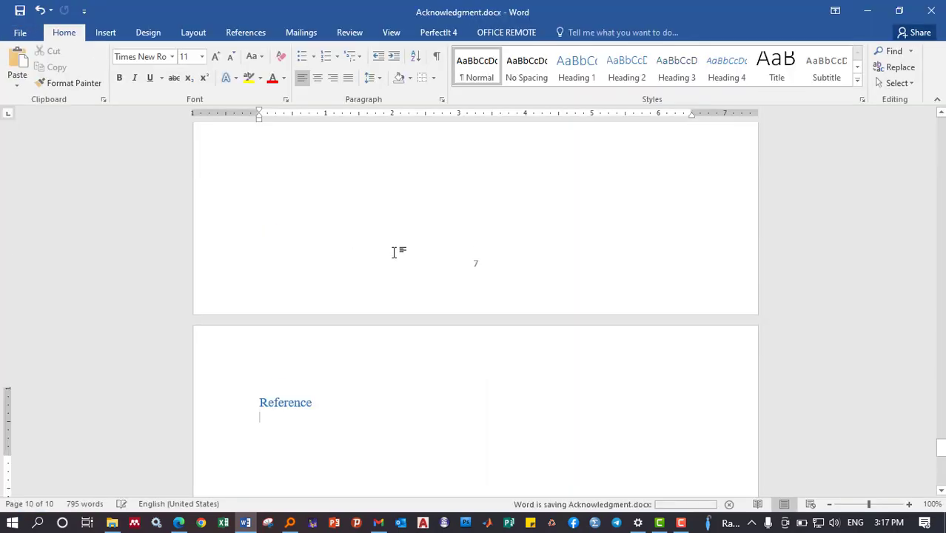
Place the insertion point at the end of the Acknowledgment paragraph
{"action": "scroll", "coordinate": [394, 252], "scroll_direction": "up", "scroll_amount": 12}
{"action": "scroll", "coordinate": [395, 252], "scroll_direction": "up", "scroll_amount": 6}
{"action": "scroll", "coordinate": [414, 333], "scroll_direction": "up", "scroll_amount": 3}
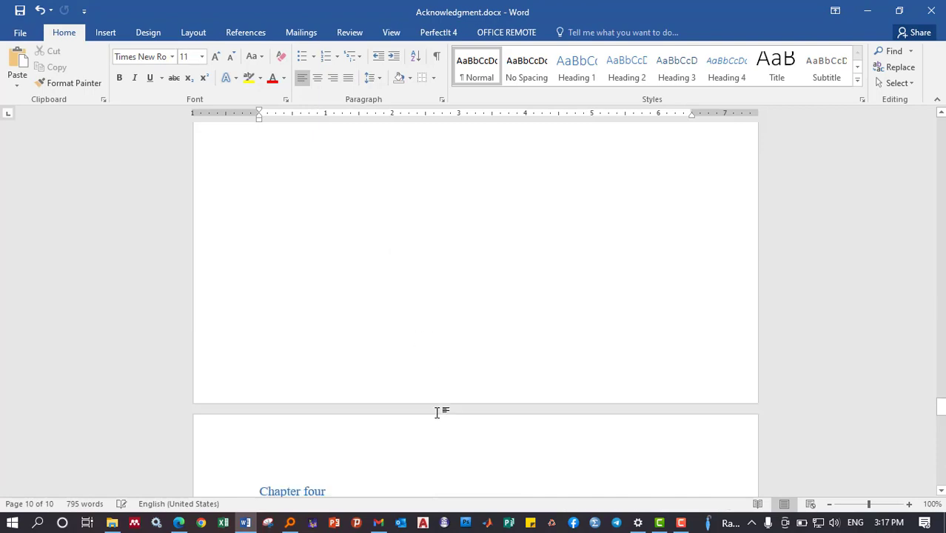
{"action": "scroll", "coordinate": [429, 399], "scroll_direction": "up", "scroll_amount": 3}
{"action": "scroll", "coordinate": [425, 388], "scroll_direction": "up", "scroll_amount": 9}
{"action": "scroll", "coordinate": [433, 381], "scroll_direction": "down", "scroll_amount": 2}
{"action": "scroll", "coordinate": [435, 379], "scroll_direction": "down", "scroll_amount": 1}
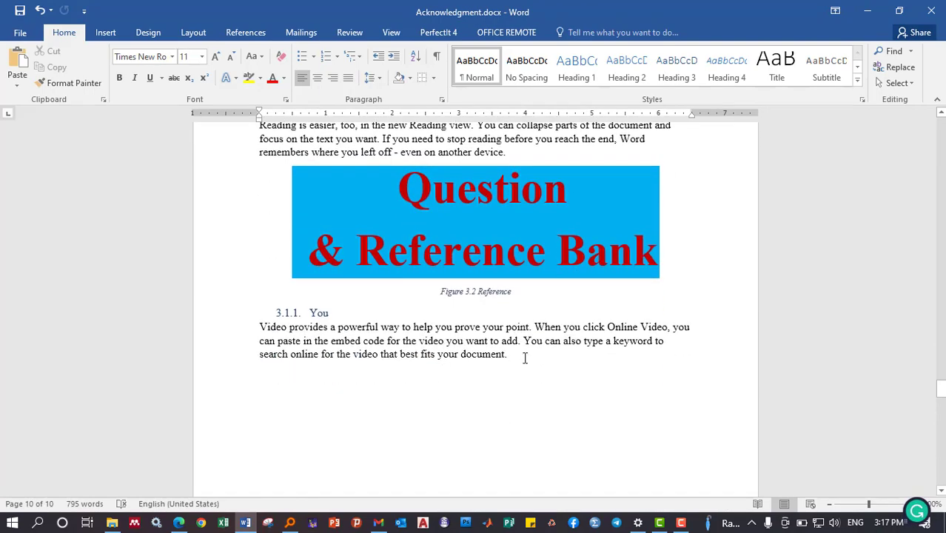
{"action": "left_click", "coordinate": [517, 353]}
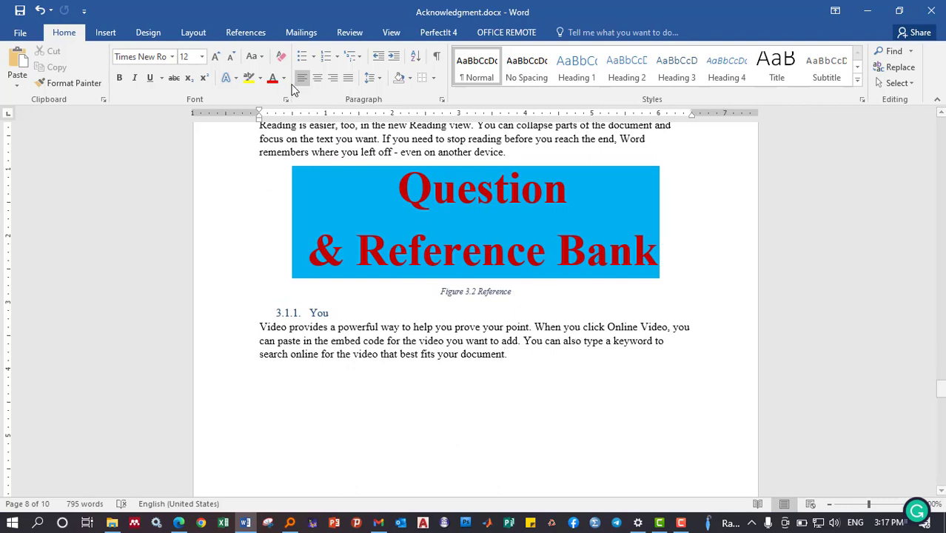
{"action": "left_click", "coordinate": [237, 33]}
{"action": "left_click", "coordinate": [249, 53]}
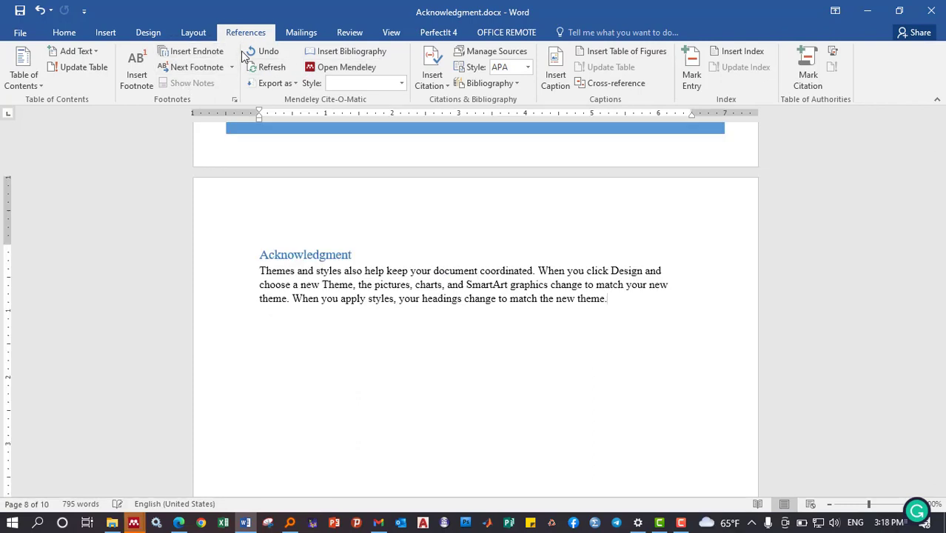
Insert a Next Page break after the Acknowledgment
{"action": "left_click", "coordinate": [187, 32]}
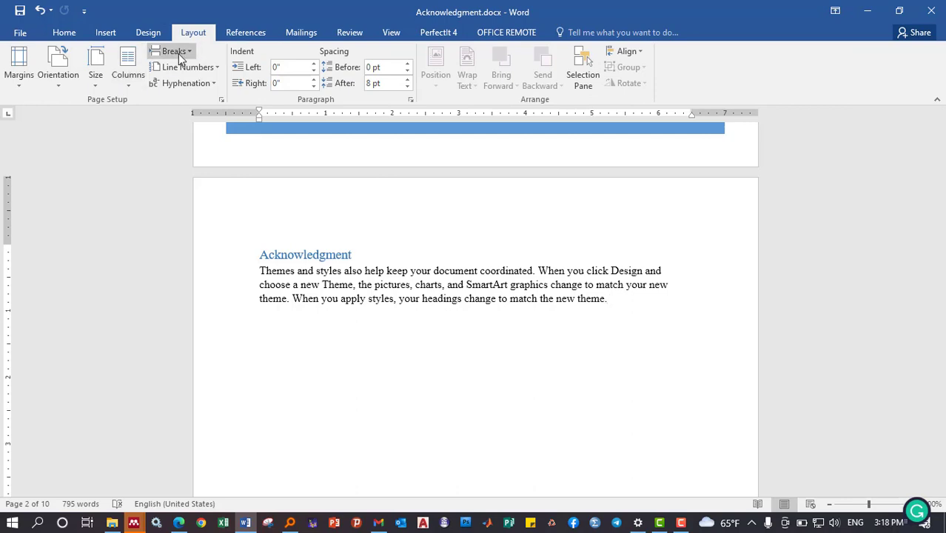
{"action": "left_click", "coordinate": [180, 57]}
{"action": "left_click", "coordinate": [247, 228]}
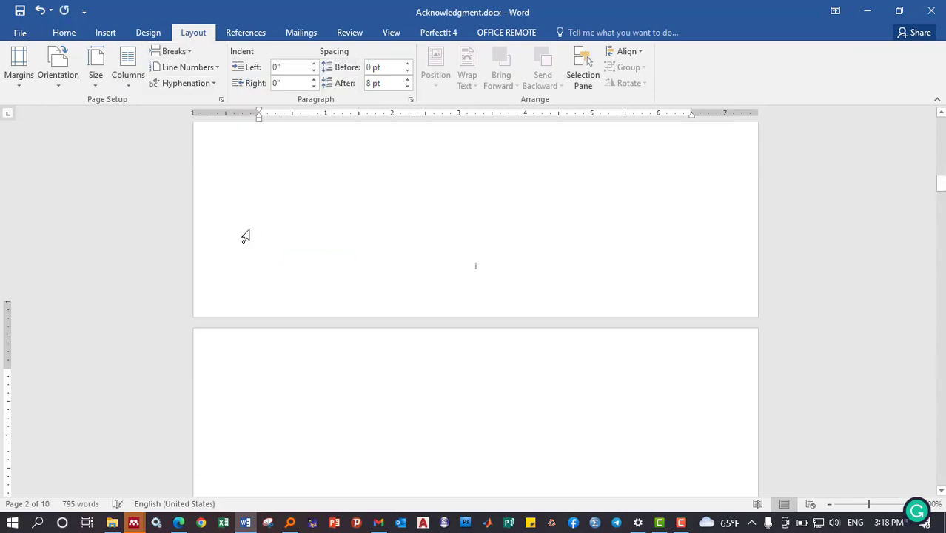
{"action": "scroll", "coordinate": [390, 359], "scroll_direction": "down", "scroll_amount": 1}
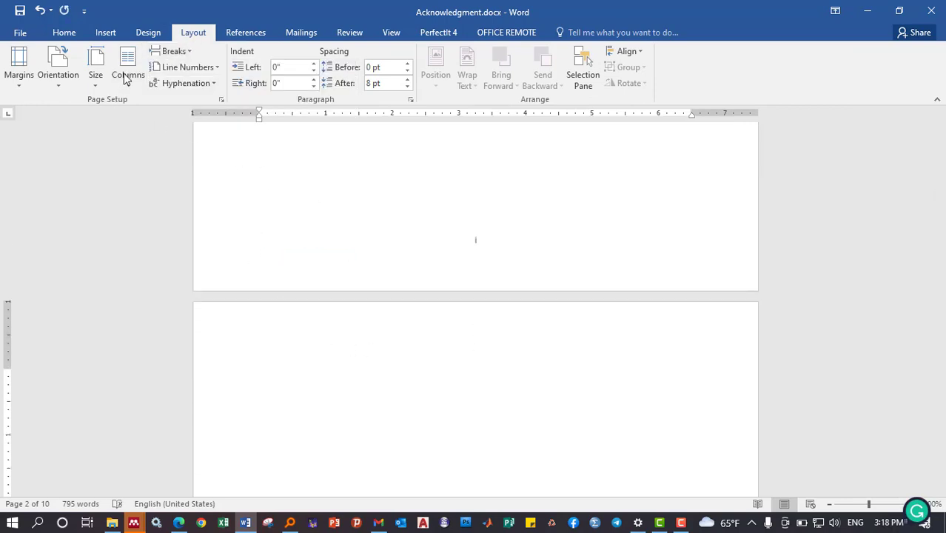
Insert an Automatic Table 1 table of contents on the new page
{"action": "left_click", "coordinate": [118, 35]}
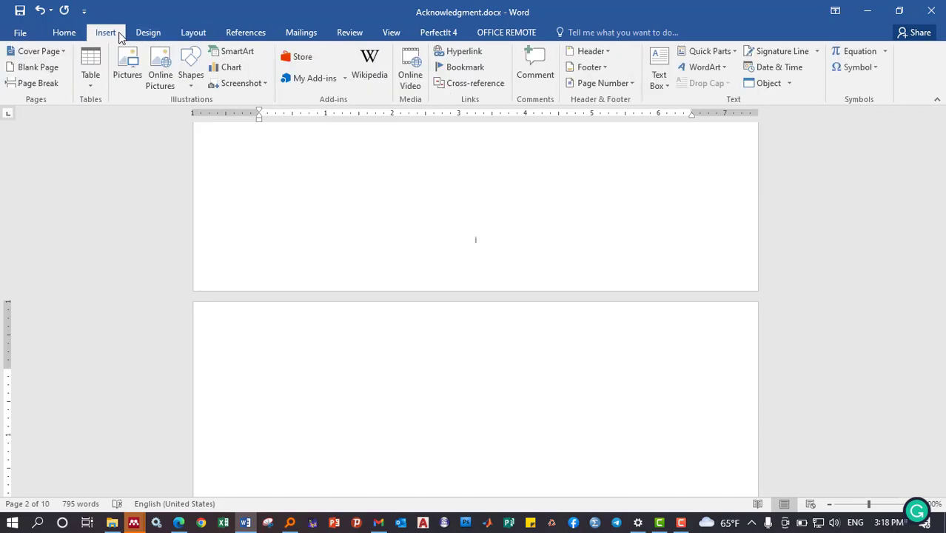
{"action": "left_click", "coordinate": [240, 41]}
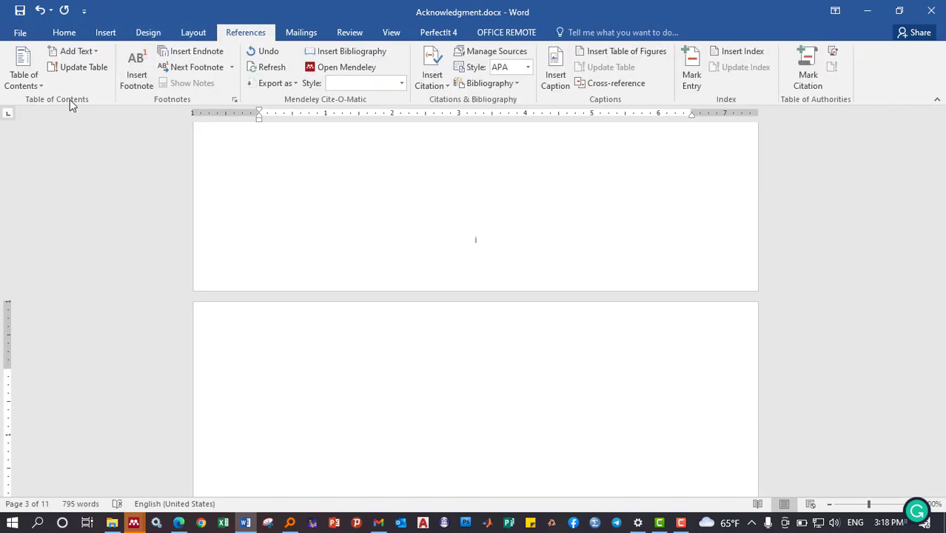
{"action": "left_click", "coordinate": [31, 82]}
{"action": "left_click", "coordinate": [83, 166]}
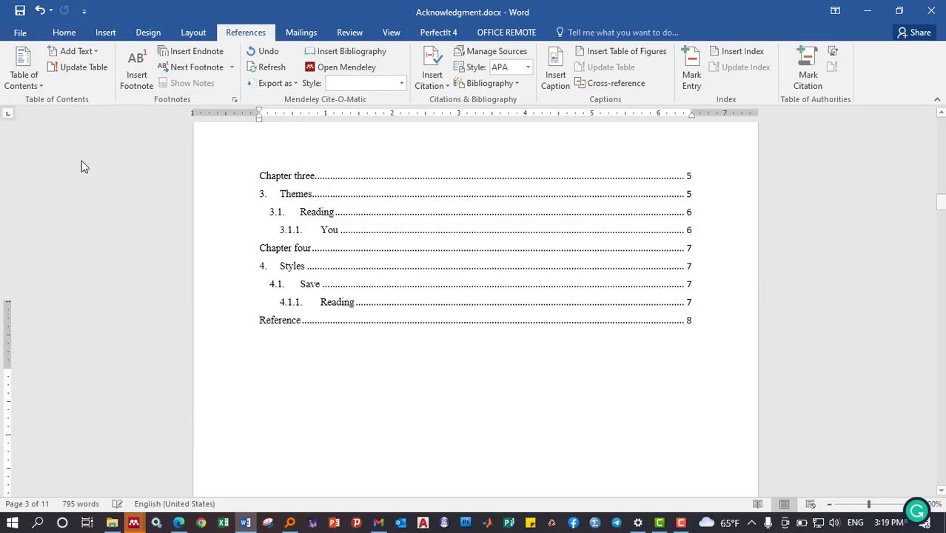
{"action": "scroll", "coordinate": [194, 196], "scroll_direction": "down", "scroll_amount": 4}
{"action": "scroll", "coordinate": [359, 211], "scroll_direction": "up", "scroll_amount": 2}
{"action": "scroll", "coordinate": [416, 216], "scroll_direction": "up", "scroll_amount": 4}
{"action": "scroll", "coordinate": [421, 218], "scroll_direction": "up", "scroll_amount": 3}
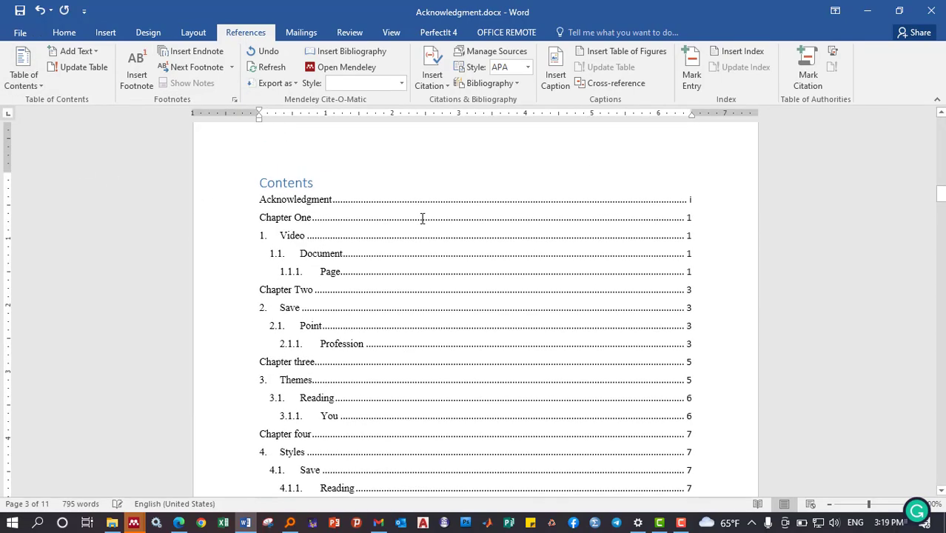
{"action": "scroll", "coordinate": [422, 220], "scroll_direction": "up", "scroll_amount": 3}
{"action": "scroll", "coordinate": [433, 224], "scroll_direction": "down", "scroll_amount": 7}
{"action": "scroll", "coordinate": [442, 229], "scroll_direction": "down", "scroll_amount": 1}
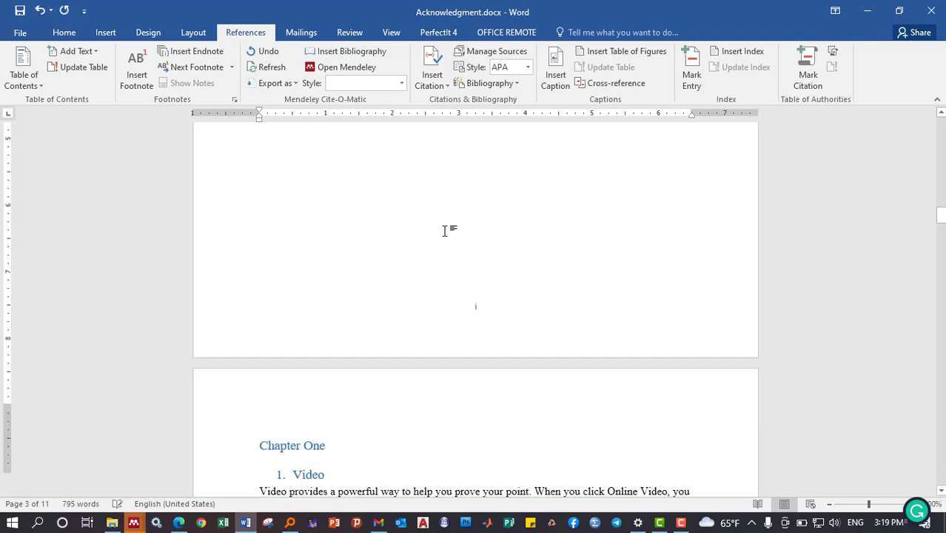
{"action": "scroll", "coordinate": [444, 231], "scroll_direction": "up", "scroll_amount": 5}
{"action": "scroll", "coordinate": [446, 233], "scroll_direction": "down", "scroll_amount": 3}
{"action": "scroll", "coordinate": [446, 235], "scroll_direction": "down", "scroll_amount": 3}
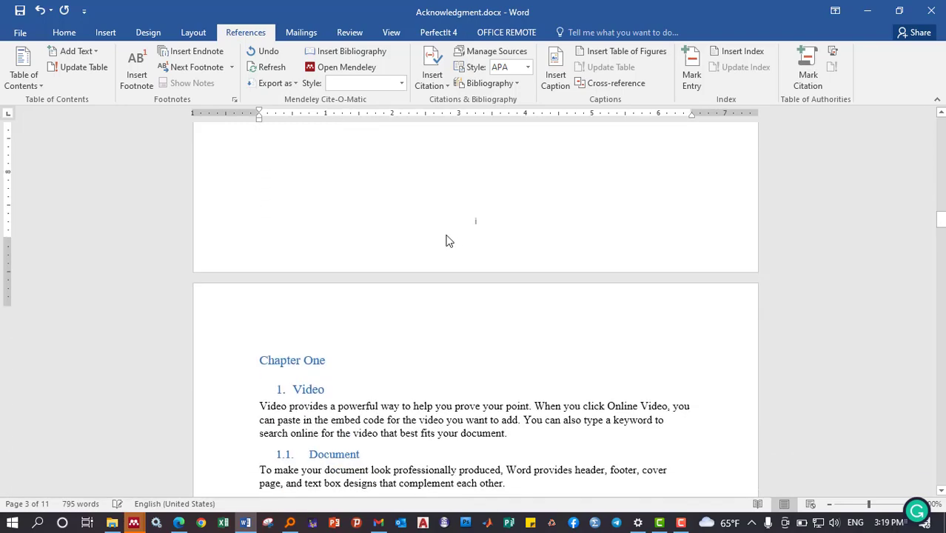
{"action": "scroll", "coordinate": [447, 234], "scroll_direction": "up", "scroll_amount": 5}
{"action": "scroll", "coordinate": [459, 310], "scroll_direction": "up", "scroll_amount": 3}
Insert a page-numbered table of figures below the contents, then undo it
{"action": "left_click", "coordinate": [265, 292]}
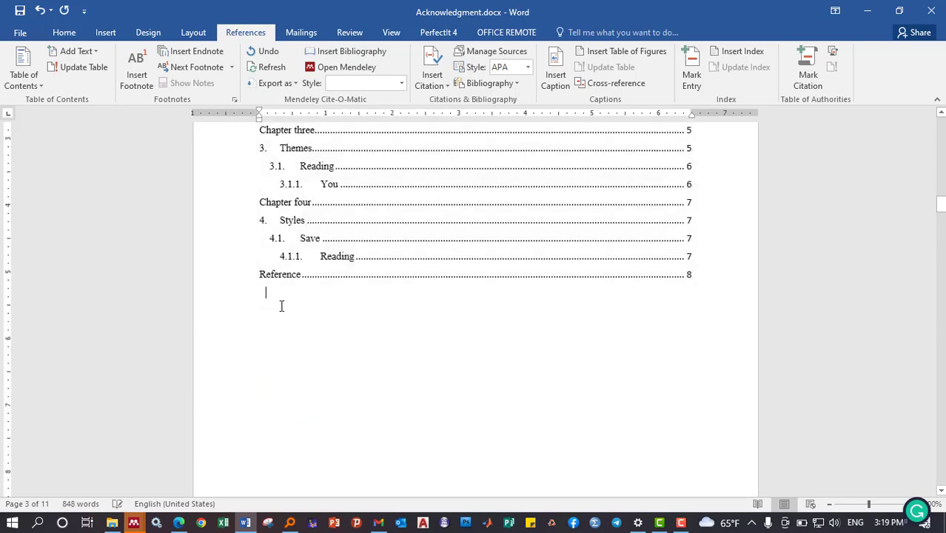
{"action": "left_click", "coordinate": [619, 52]}
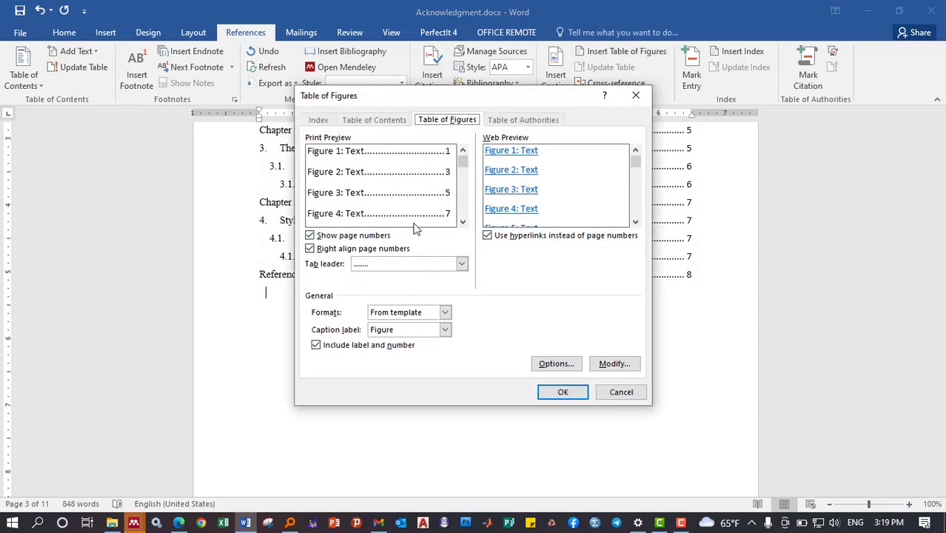
{"action": "left_click", "coordinate": [488, 236]}
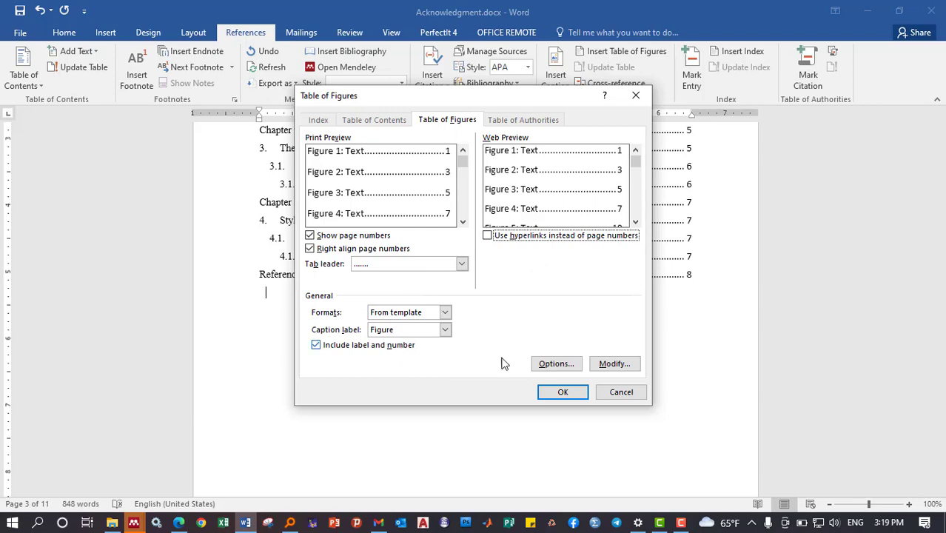
{"action": "left_click", "coordinate": [553, 391]}
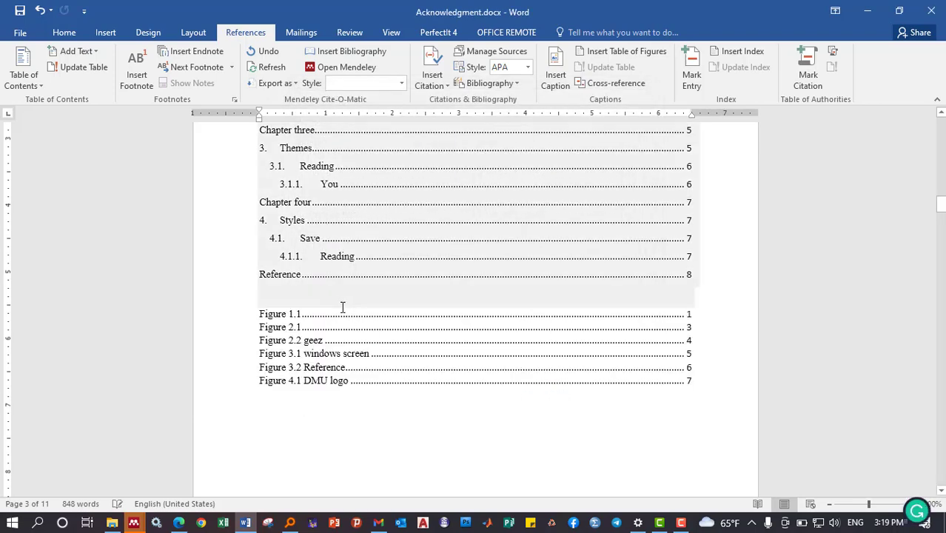
{"action": "key", "text": "ctrl+z"}
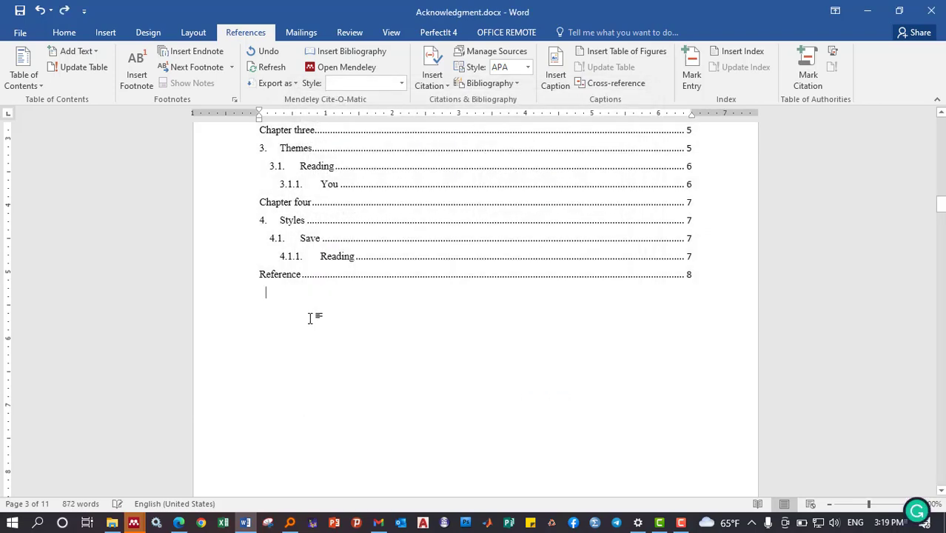
Add a 'Tables of Figures' heading with a page-numbered figure list, then type 'List of Tables'
{"action": "key", "text": "Return"}
{"action": "type", "text": "Ta"}
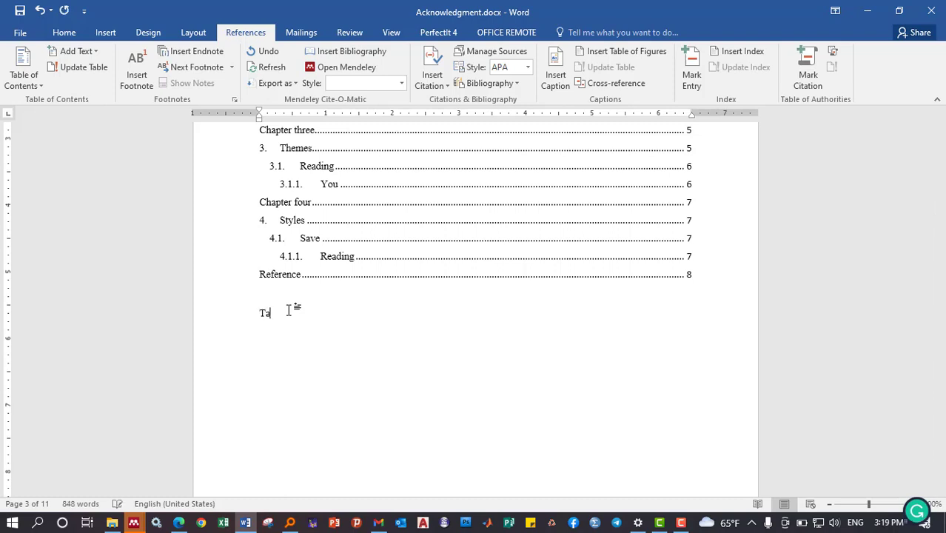
{"action": "type", "text": "bles"}
{"action": "type", "text": " of Figures"}
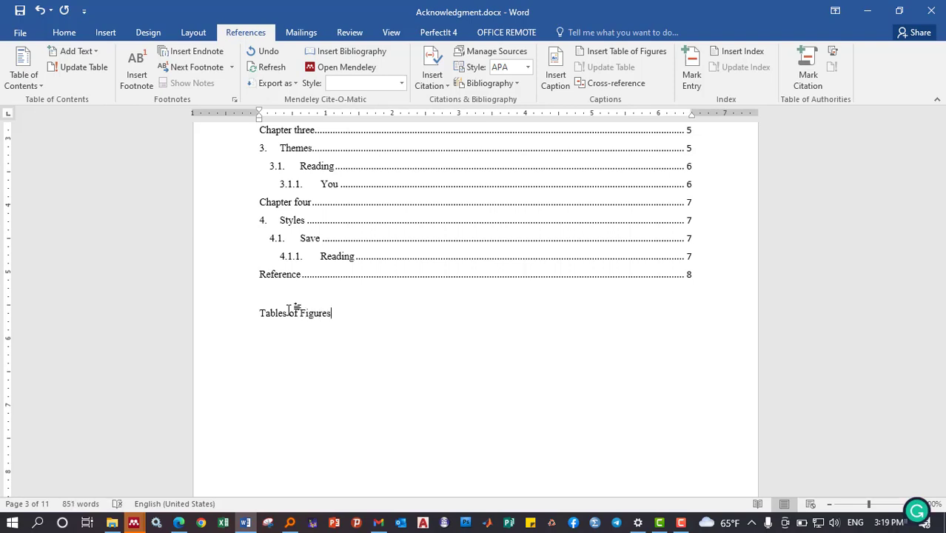
{"action": "left_click", "coordinate": [626, 53]}
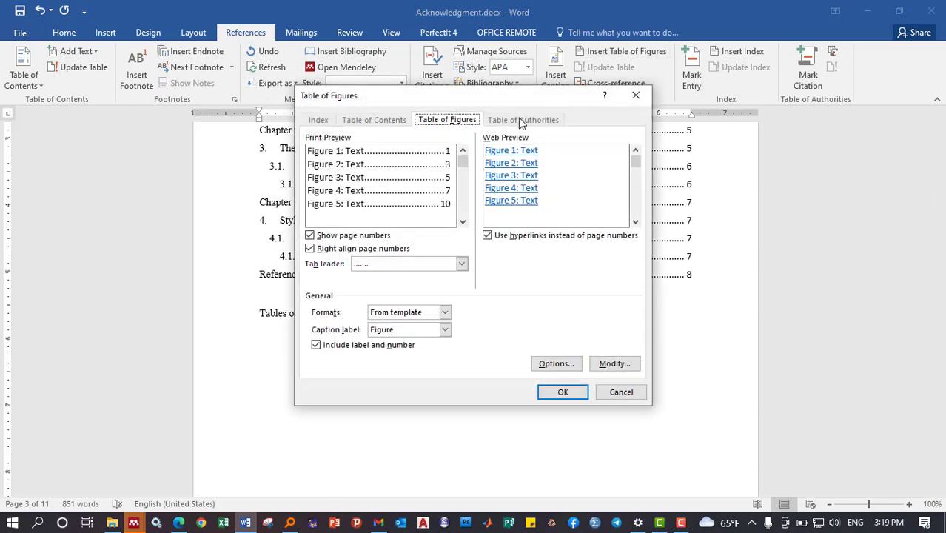
{"action": "left_click", "coordinate": [487, 235]}
{"action": "left_click", "coordinate": [561, 391]}
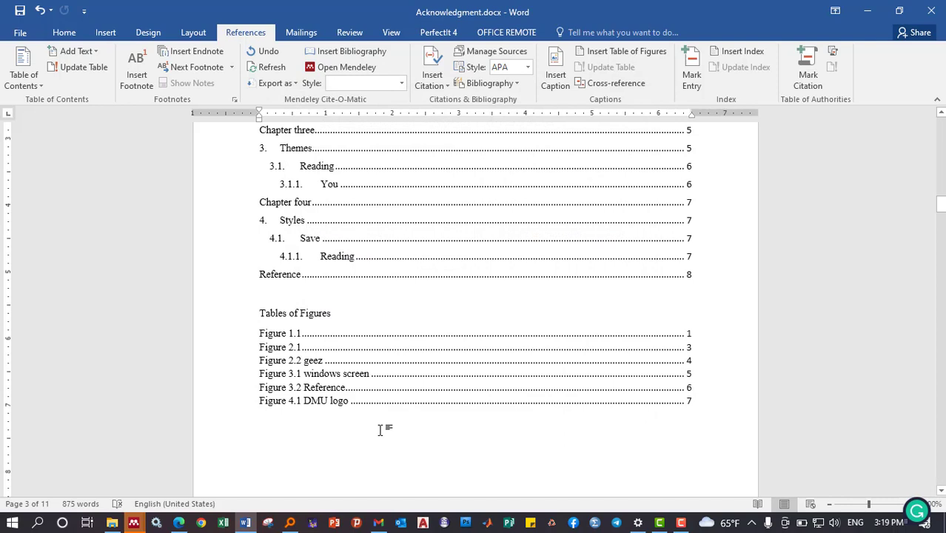
{"action": "type", "text": "Li"}
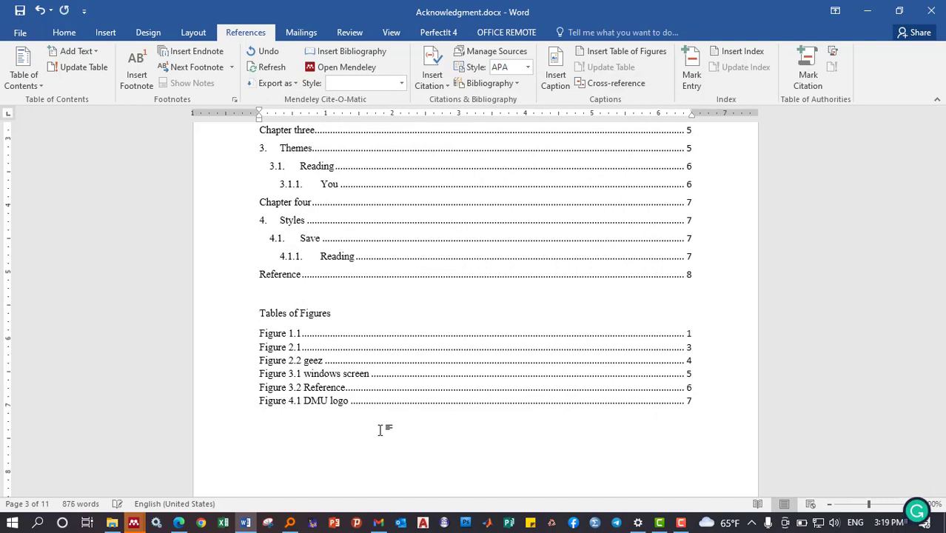
{"action": "type", "text": "st of "}
{"action": "type", "text": "Tables"}
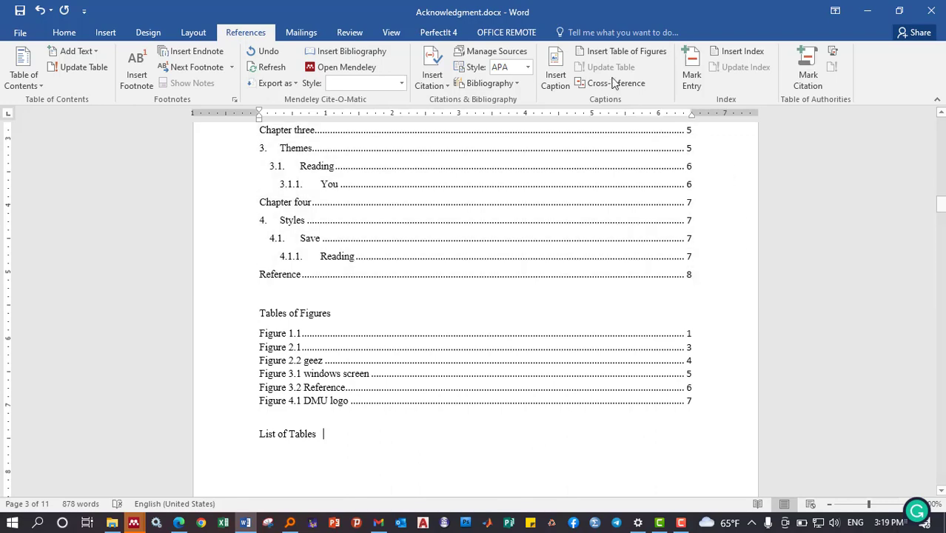
Insert a list of tables using the Table caption label, with page numbers instead of hyperlinks
{"action": "left_click", "coordinate": [616, 52]}
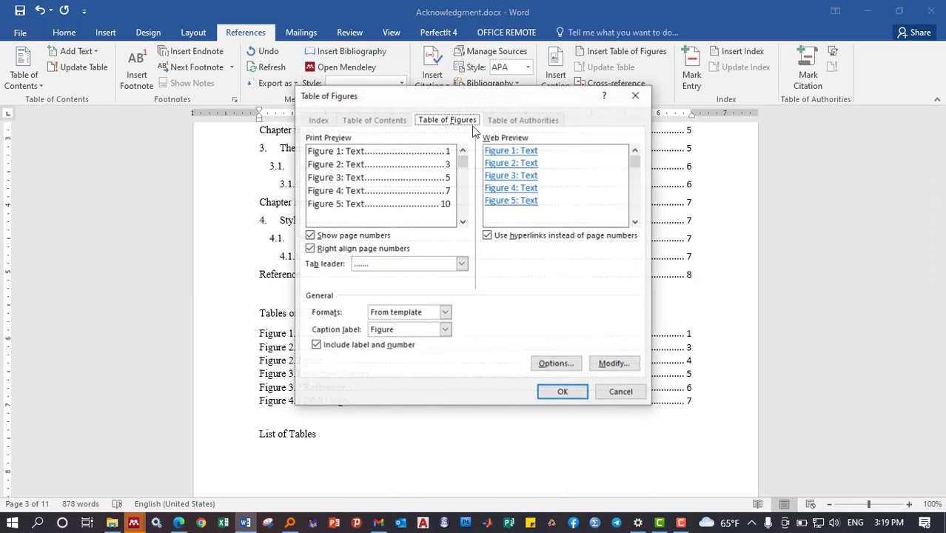
{"action": "left_click", "coordinate": [410, 331]}
{"action": "left_click", "coordinate": [403, 370]}
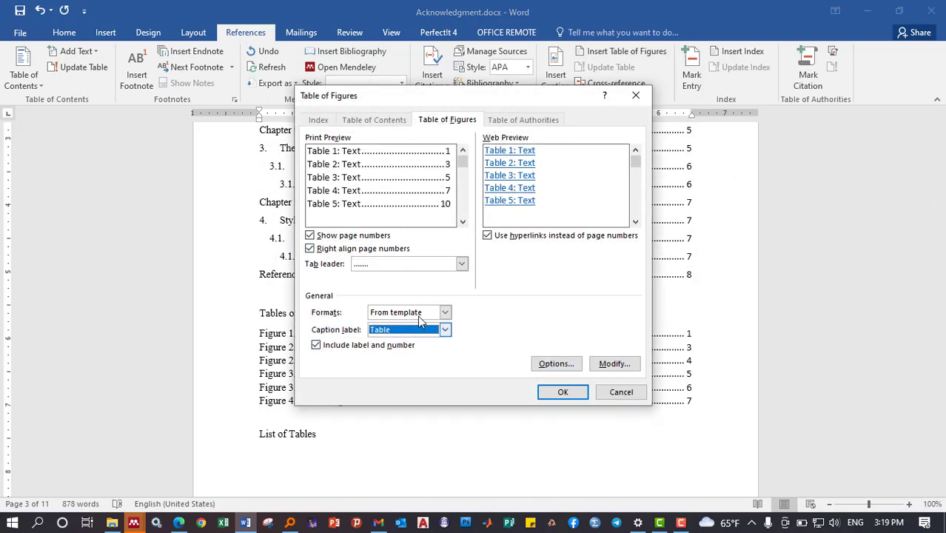
{"action": "left_click", "coordinate": [487, 235]}
{"action": "left_click", "coordinate": [562, 392]}
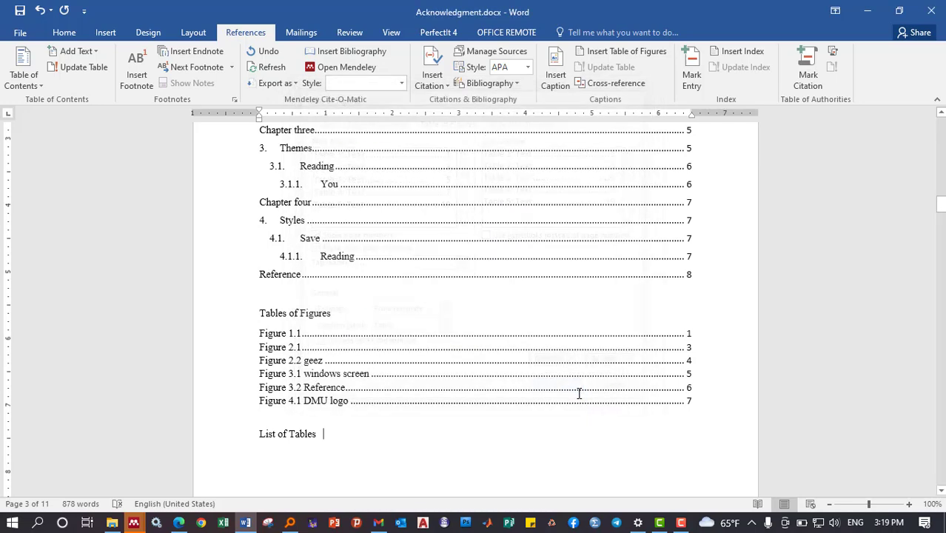
Insert a Next Page section break before the Tables of Figures heading
{"action": "scroll", "coordinate": [465, 367], "scroll_direction": "up", "scroll_amount": 4}
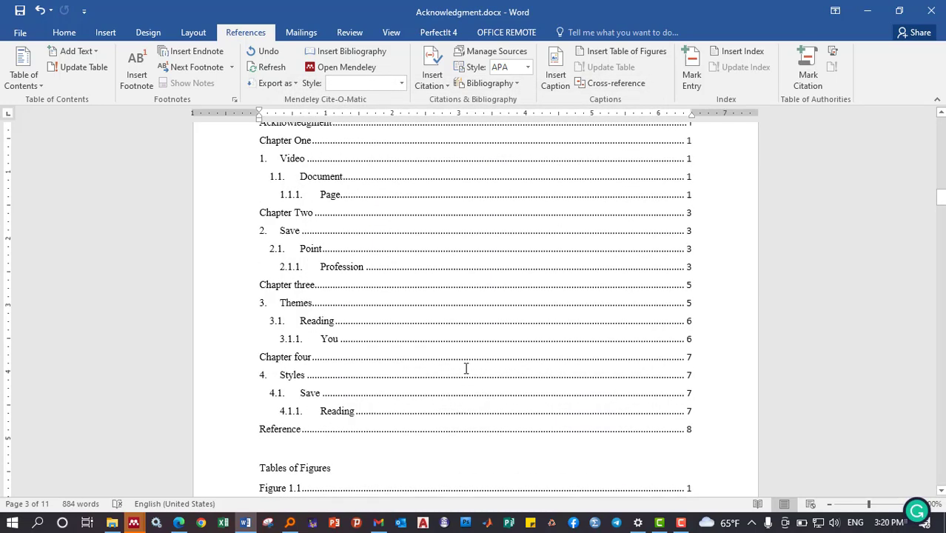
{"action": "left_click", "coordinate": [456, 347]}
{"action": "scroll", "coordinate": [293, 390], "scroll_direction": "down", "scroll_amount": 2}
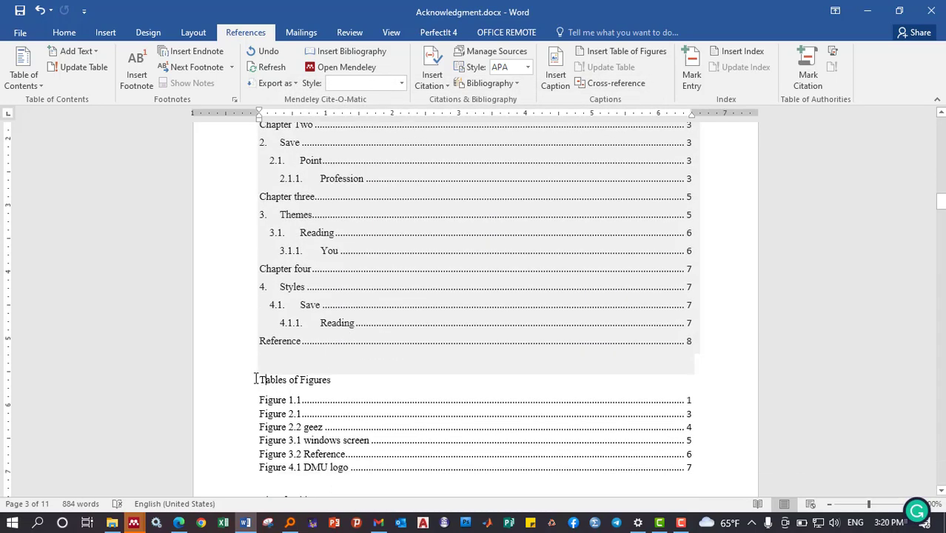
{"action": "left_click", "coordinate": [260, 380]}
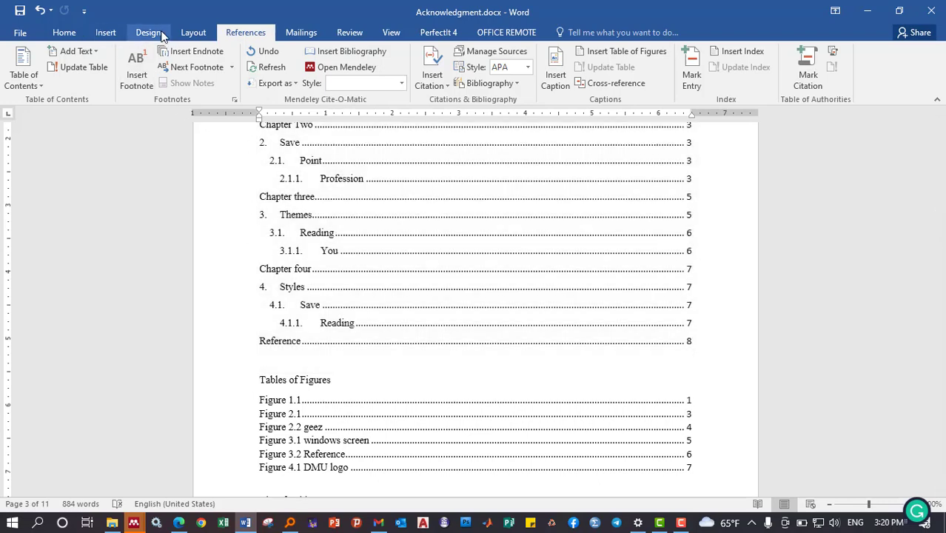
{"action": "left_click", "coordinate": [187, 33]}
{"action": "left_click", "coordinate": [173, 51]}
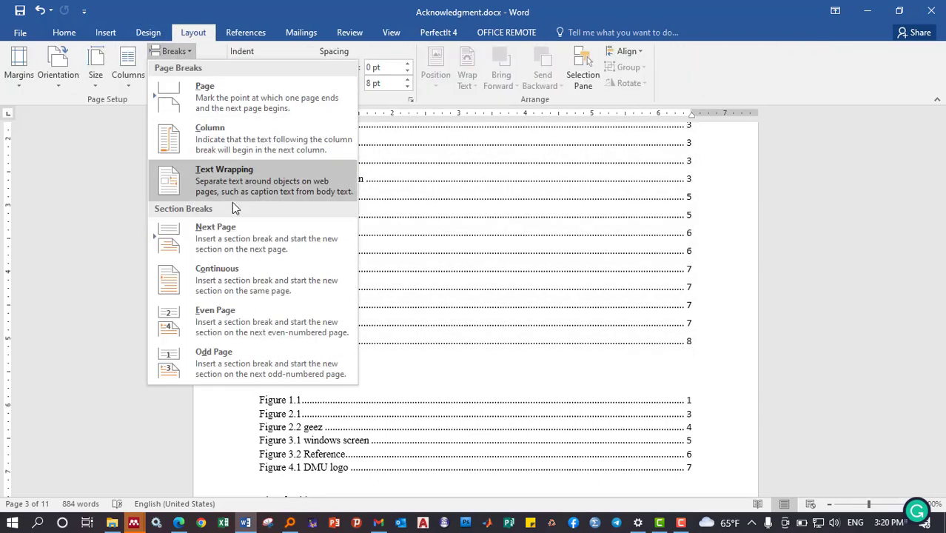
{"action": "left_click", "coordinate": [240, 235]}
With the cursor in the List of Tables, bring up the Page Number options
{"action": "scroll", "coordinate": [444, 343], "scroll_direction": "down", "scroll_amount": 5}
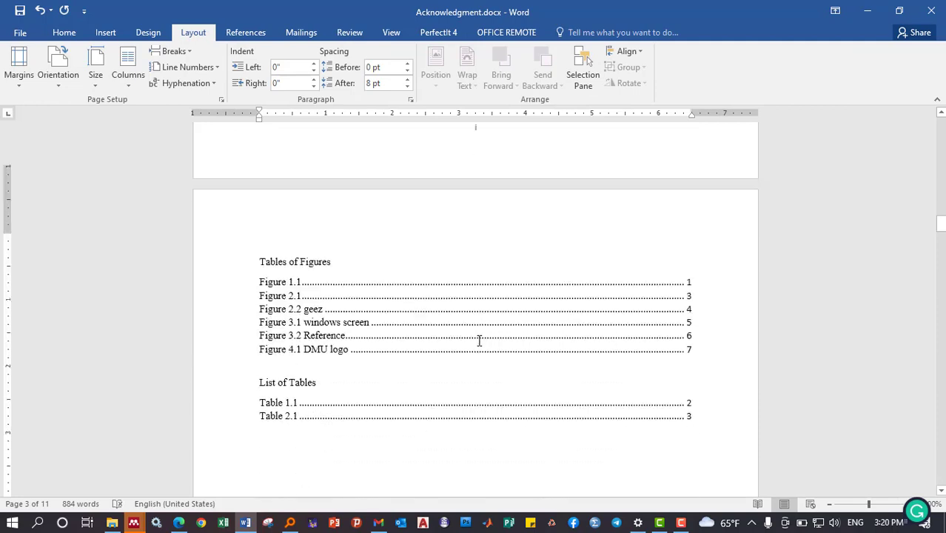
{"action": "scroll", "coordinate": [478, 339], "scroll_direction": "down", "scroll_amount": 5}
{"action": "scroll", "coordinate": [478, 339], "scroll_direction": "down", "scroll_amount": 5}
{"action": "scroll", "coordinate": [444, 281], "scroll_direction": "up", "scroll_amount": 5}
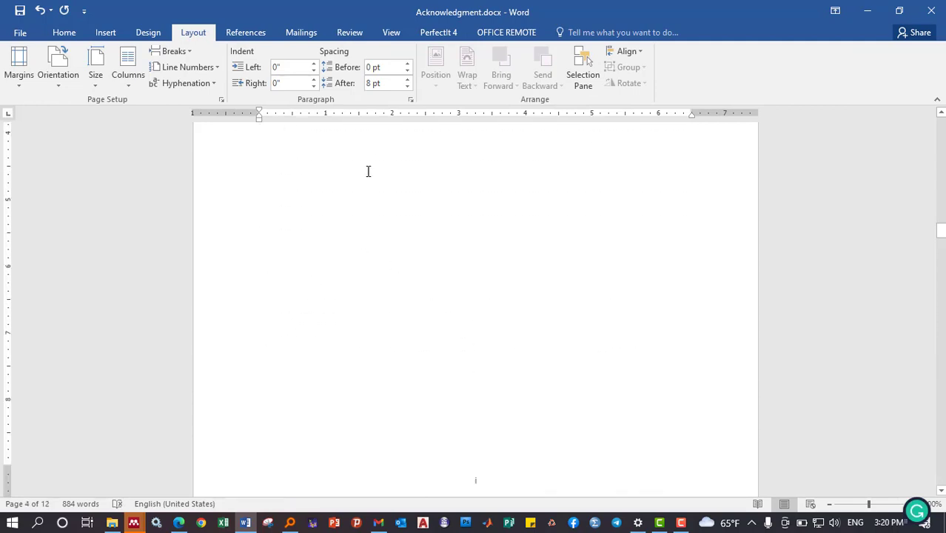
{"action": "left_click", "coordinate": [360, 162]}
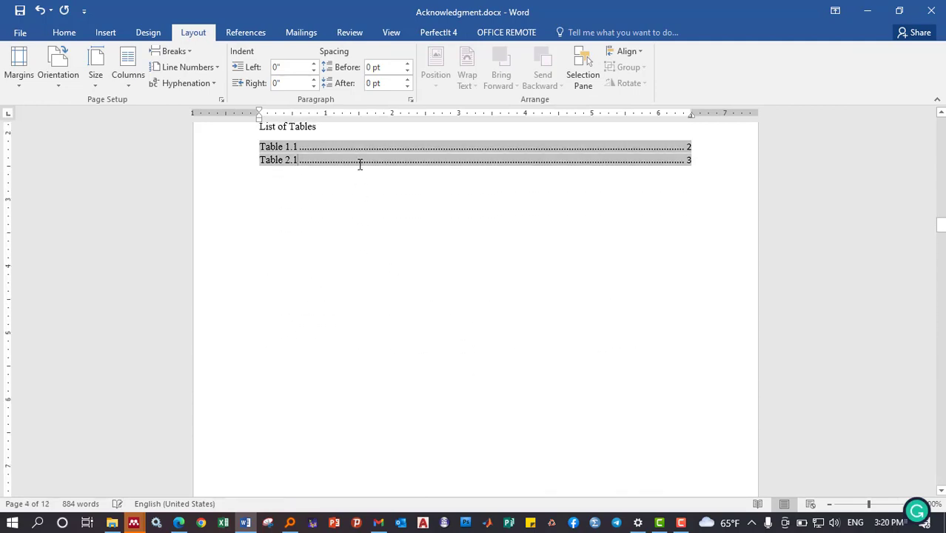
{"action": "left_click", "coordinate": [65, 32]}
{"action": "left_click", "coordinate": [105, 33]}
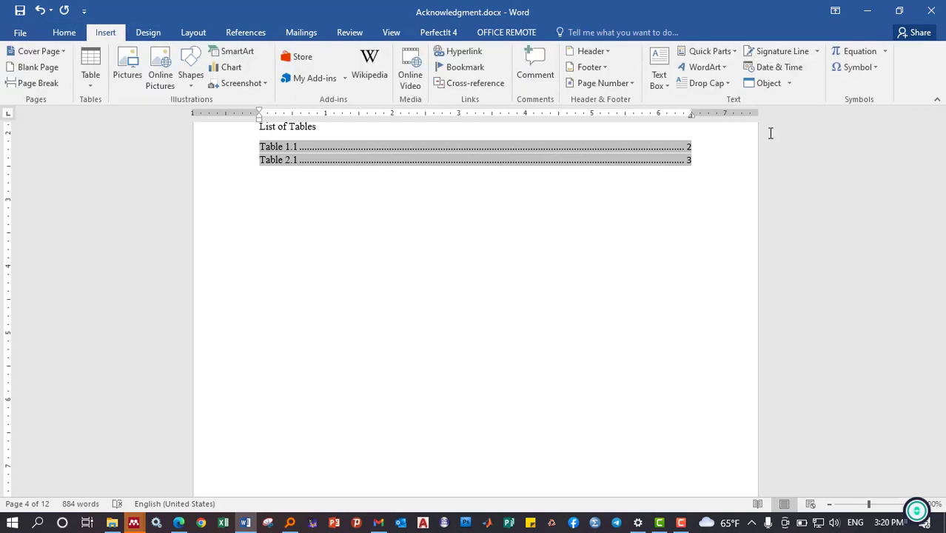
{"action": "left_click", "coordinate": [629, 83]}
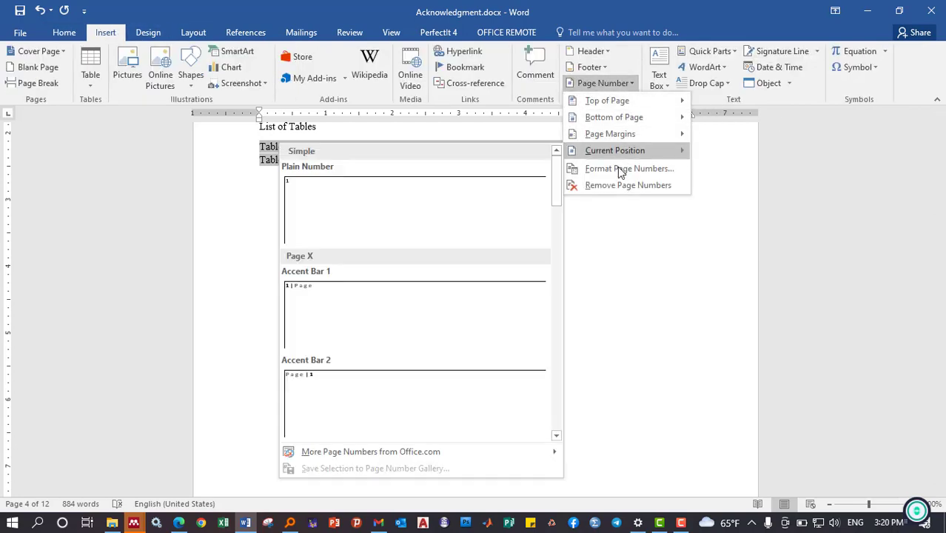
Format page numbers to continue from the previous section
{"action": "left_click", "coordinate": [620, 169]}
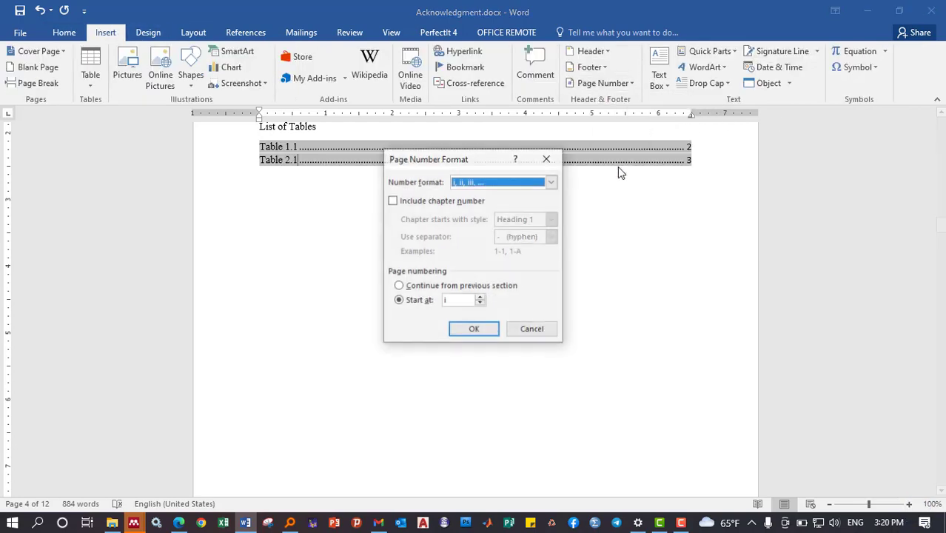
{"action": "left_click", "coordinate": [418, 287]}
{"action": "left_click", "coordinate": [469, 330]}
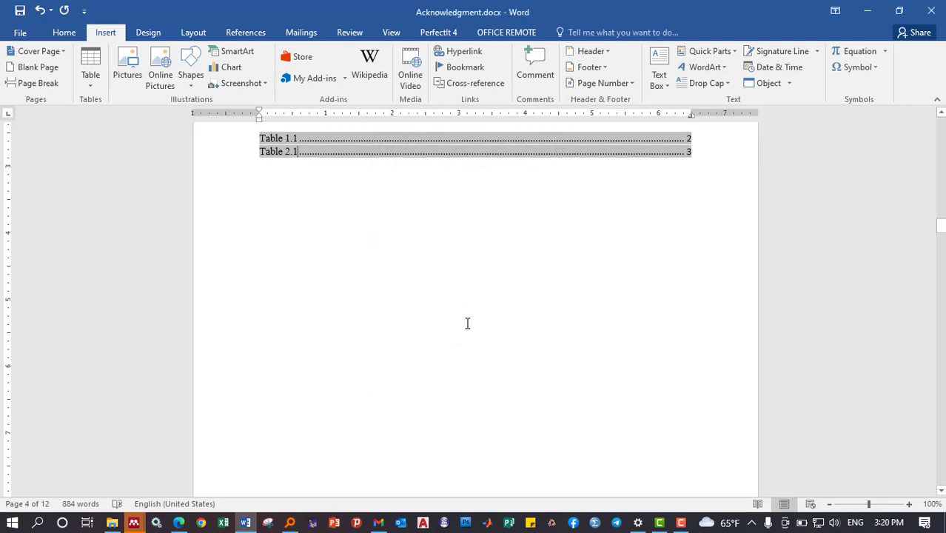
{"action": "scroll", "coordinate": [467, 322], "scroll_direction": "down", "scroll_amount": 5}
{"action": "scroll", "coordinate": [474, 259], "scroll_direction": "down", "scroll_amount": 3}
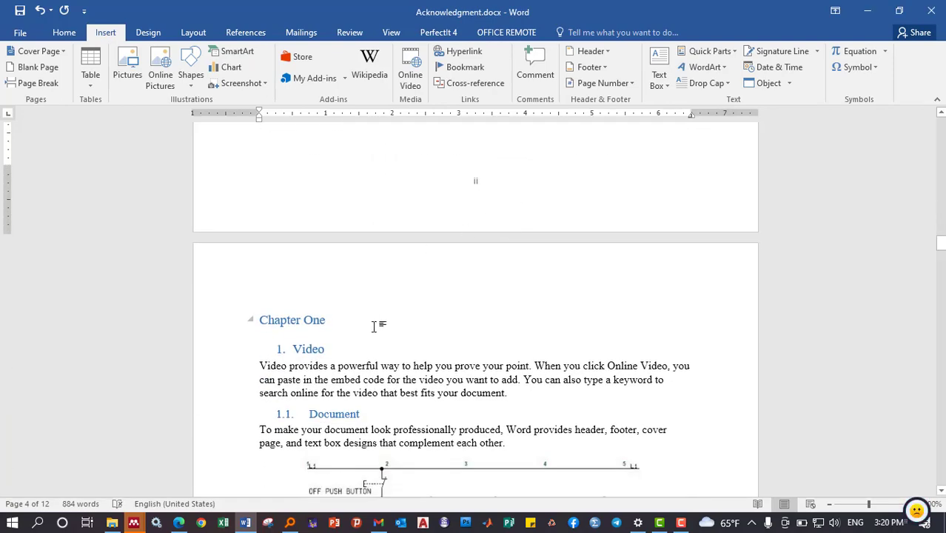
{"action": "scroll", "coordinate": [399, 329], "scroll_direction": "down", "scroll_amount": 5}
{"action": "scroll", "coordinate": [420, 333], "scroll_direction": "down", "scroll_amount": 6}
{"action": "scroll", "coordinate": [420, 311], "scroll_direction": "down", "scroll_amount": 5}
{"action": "scroll", "coordinate": [427, 294], "scroll_direction": "up", "scroll_amount": 7}
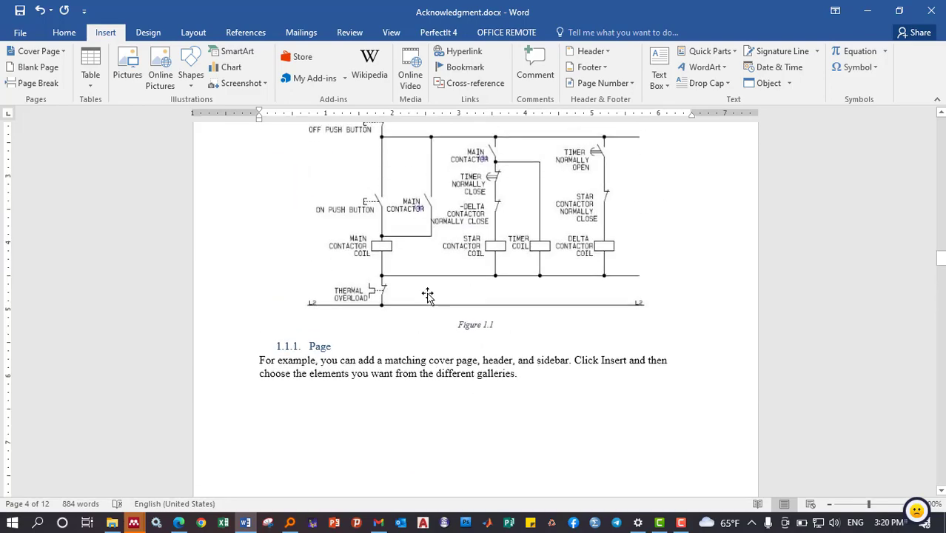
{"action": "scroll", "coordinate": [428, 294], "scroll_direction": "up", "scroll_amount": 5}
{"action": "scroll", "coordinate": [429, 298], "scroll_direction": "up", "scroll_amount": 5}
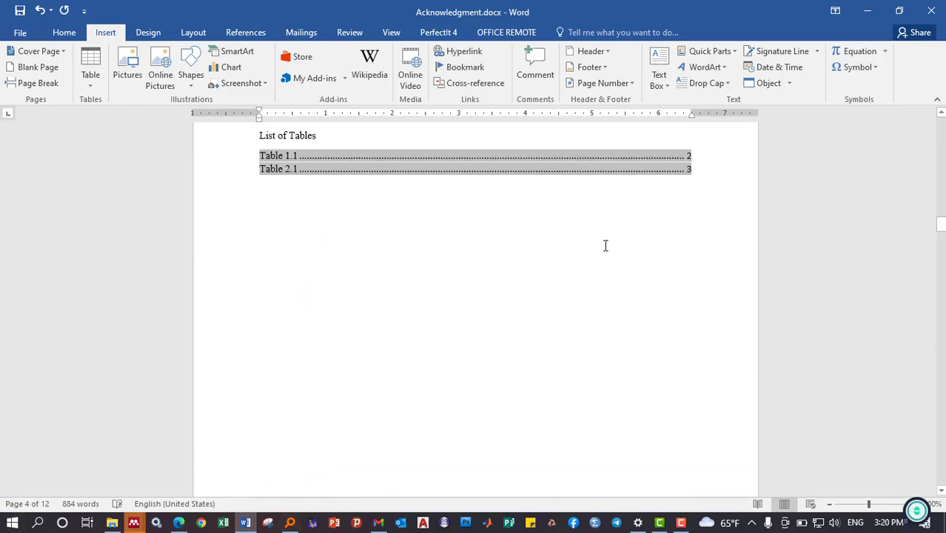
{"action": "scroll", "coordinate": [604, 245], "scroll_direction": "up", "scroll_amount": 5}
Check the table of contents and save Acknowledgment.docx
{"action": "left_click", "coordinate": [338, 316]}
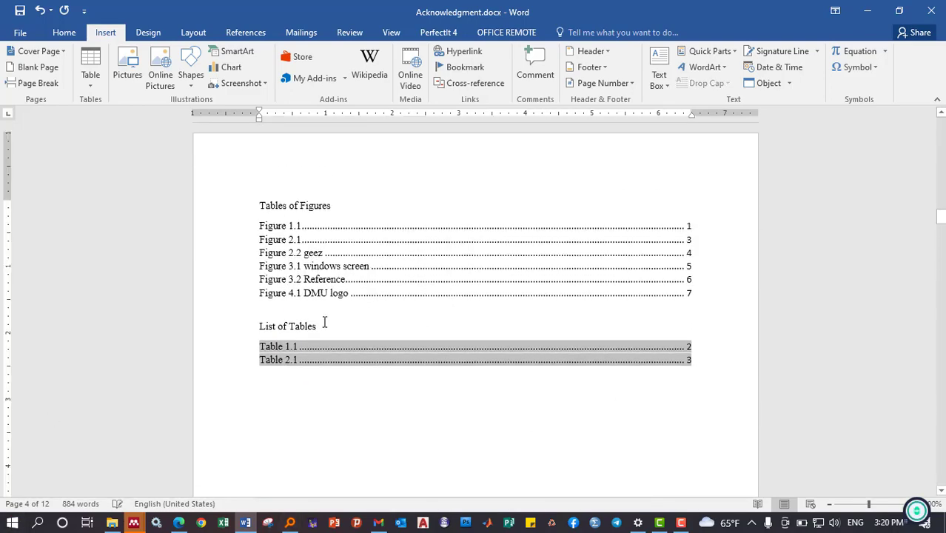
{"action": "scroll", "coordinate": [401, 245], "scroll_direction": "up", "scroll_amount": 3}
{"action": "scroll", "coordinate": [448, 236], "scroll_direction": "up", "scroll_amount": 5}
{"action": "scroll", "coordinate": [448, 236], "scroll_direction": "up", "scroll_amount": 5}
{"action": "scroll", "coordinate": [392, 286], "scroll_direction": "up", "scroll_amount": 3}
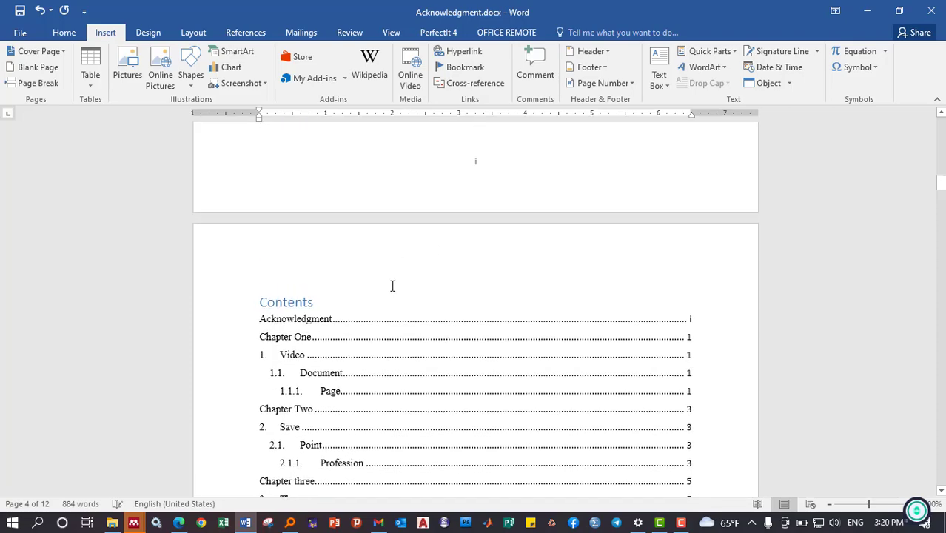
{"action": "left_click", "coordinate": [386, 294]}
{"action": "left_click", "coordinate": [21, 10]}
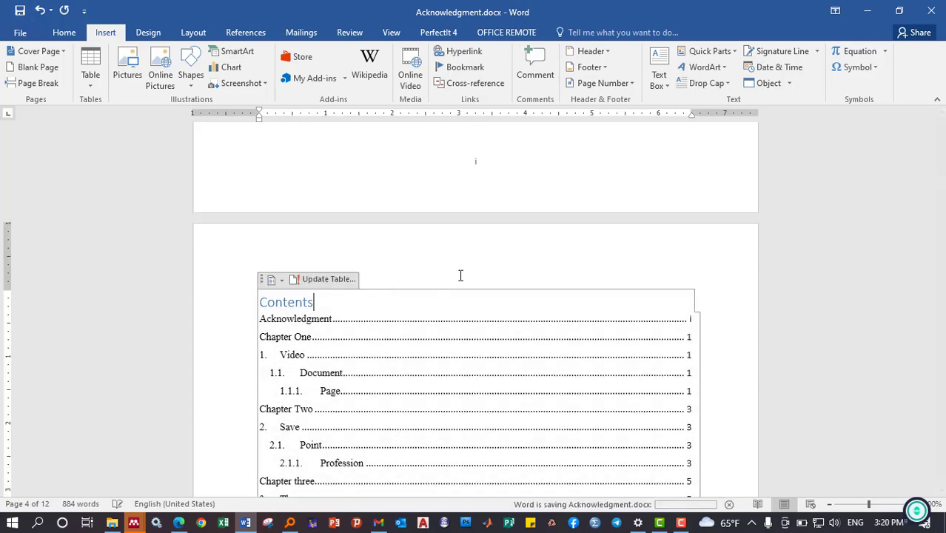
{"action": "scroll", "coordinate": [460, 274], "scroll_direction": "down", "scroll_amount": 1}
{"action": "left_click", "coordinate": [244, 33]}
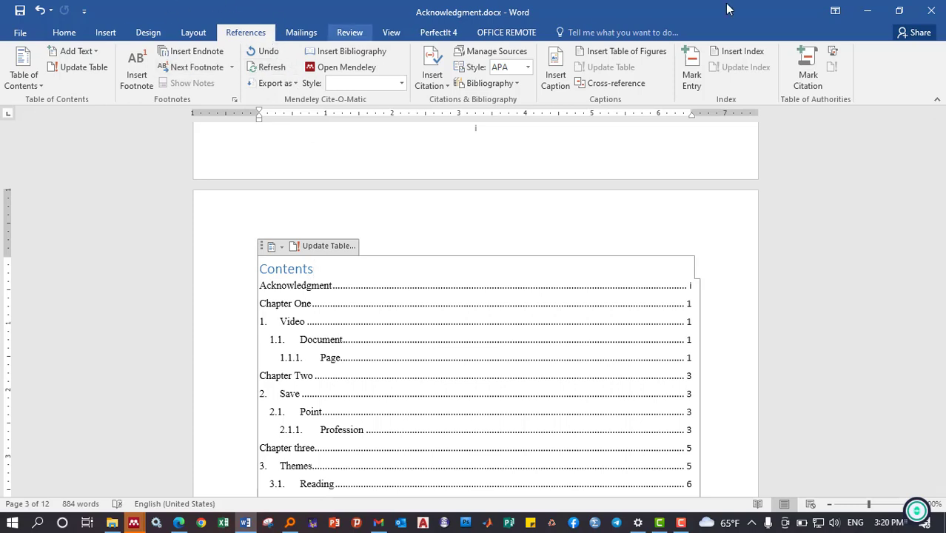
Save the report and attempt to close it, cancelling the Building Blocks prompt
{"action": "left_click", "coordinate": [14, 7]}
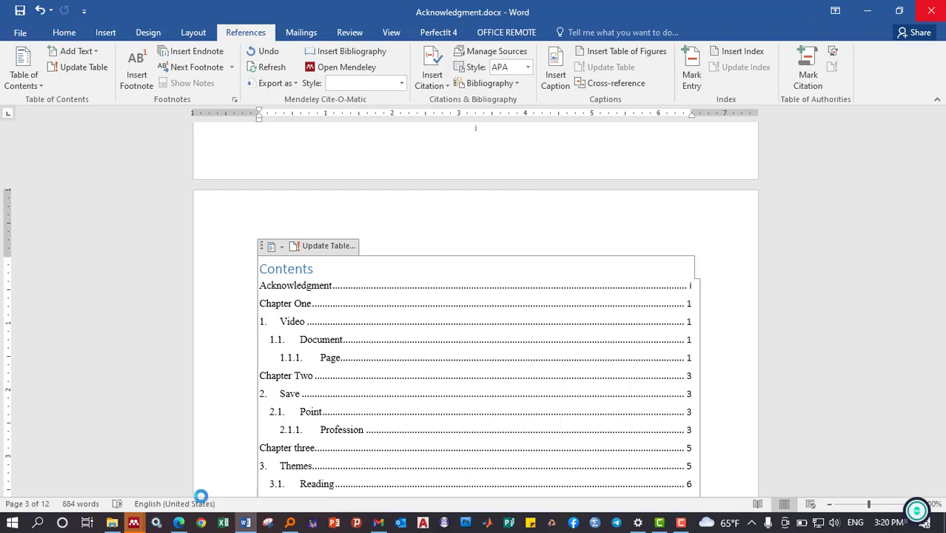
{"action": "key", "text": "alt+F4"}
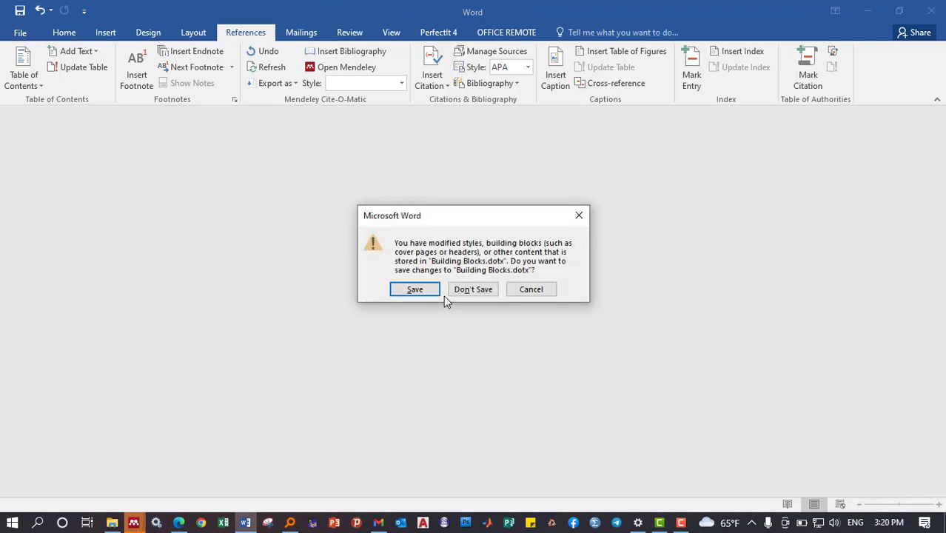
{"action": "left_click", "coordinate": [519, 293]}
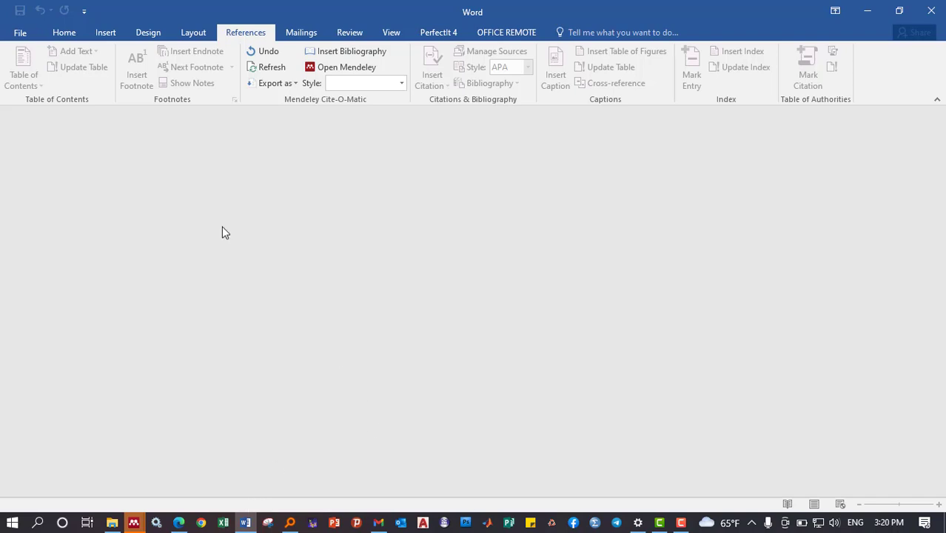
Check the Mendeley-1.19.8.dotm add-in in Word Options > Add-ins
{"action": "left_click", "coordinate": [18, 32]}
{"action": "left_click", "coordinate": [32, 346]}
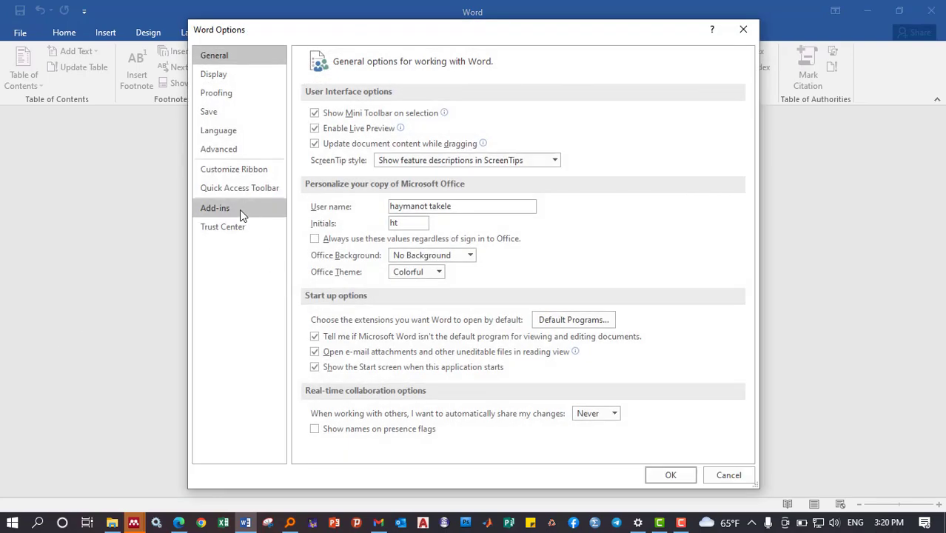
{"action": "left_click", "coordinate": [239, 213]}
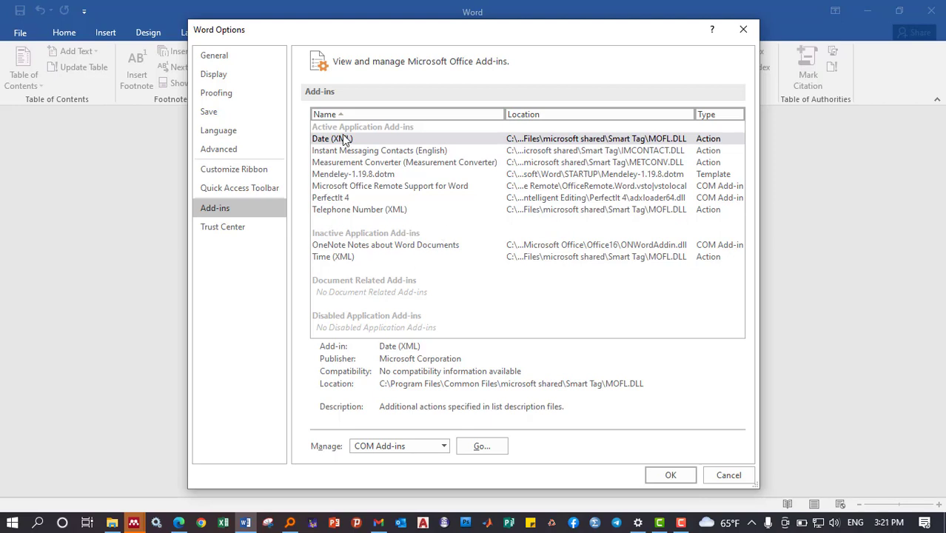
{"action": "left_click", "coordinate": [355, 175]}
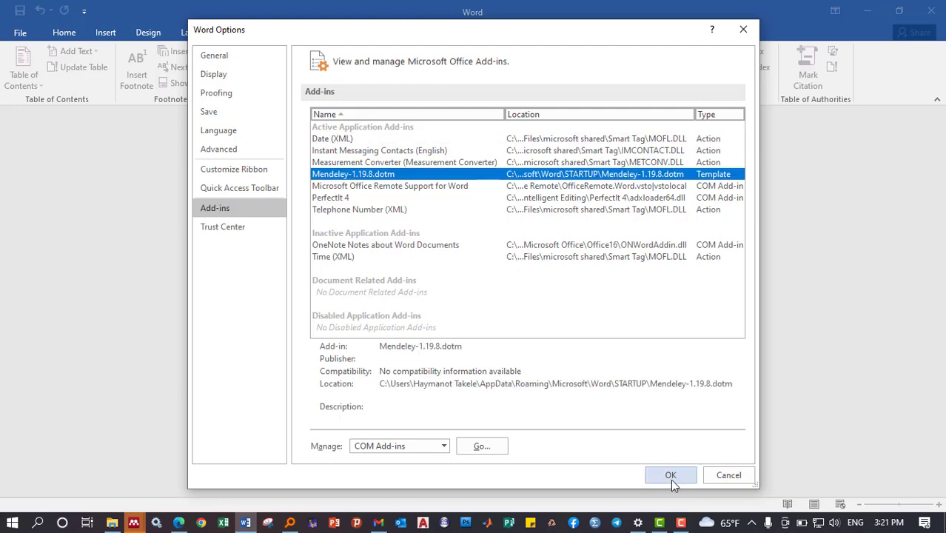
{"action": "left_click", "coordinate": [717, 478]}
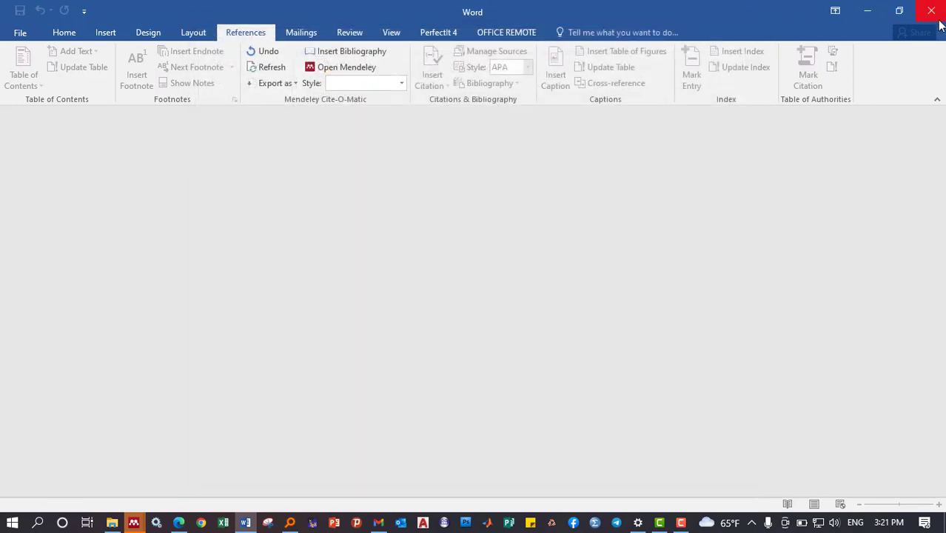
Close Word saving Building Blocks changes, then minimise Word to reveal Mendeley Desktop
{"action": "left_click", "coordinate": [931, 11]}
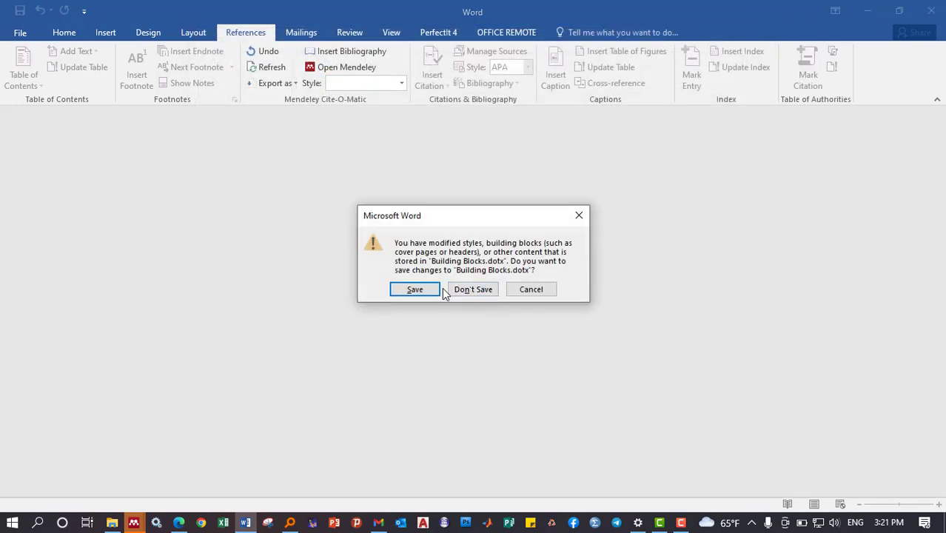
{"action": "left_click", "coordinate": [416, 290]}
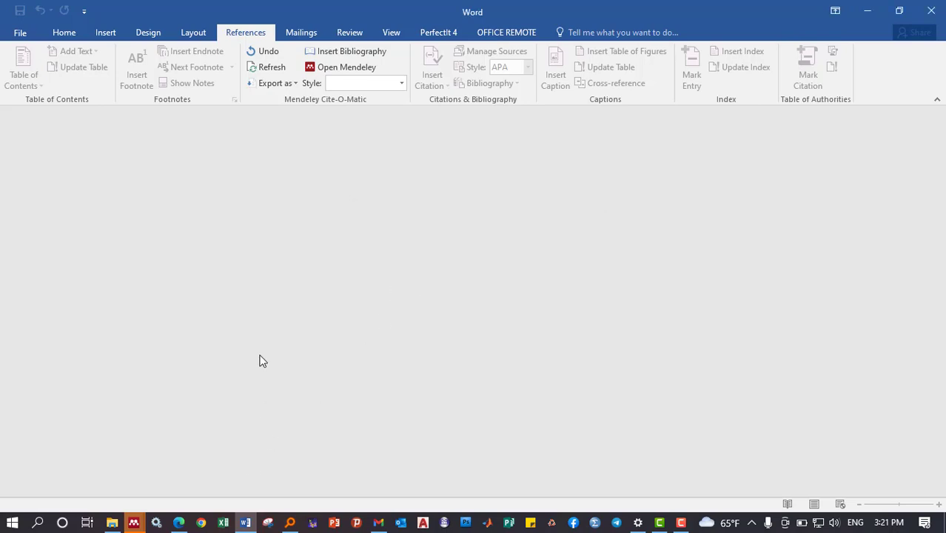
{"action": "left_click", "coordinate": [869, 9]}
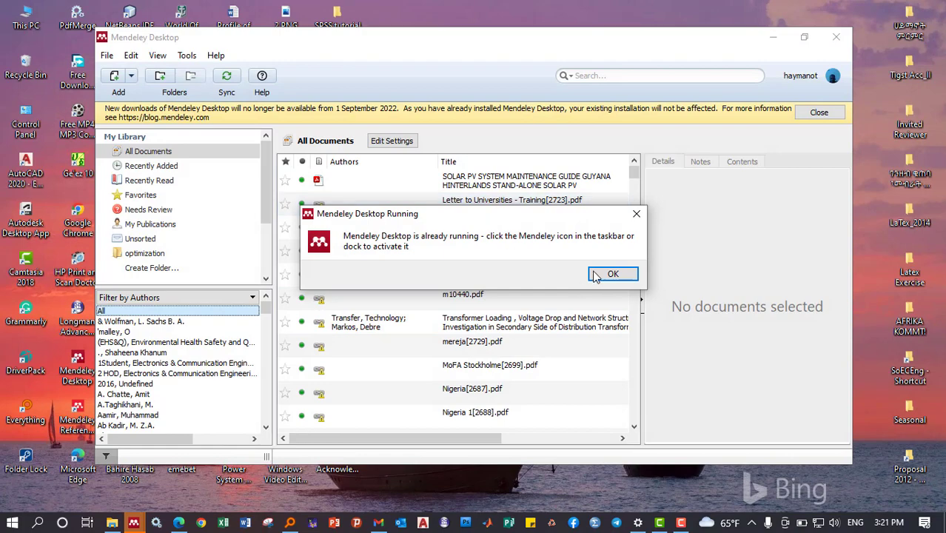
Dismiss Mendeley's already-running notice, close Mendeley Desktop, and reopen Acknowledgment.docx in Word
{"action": "left_click", "coordinate": [595, 275]}
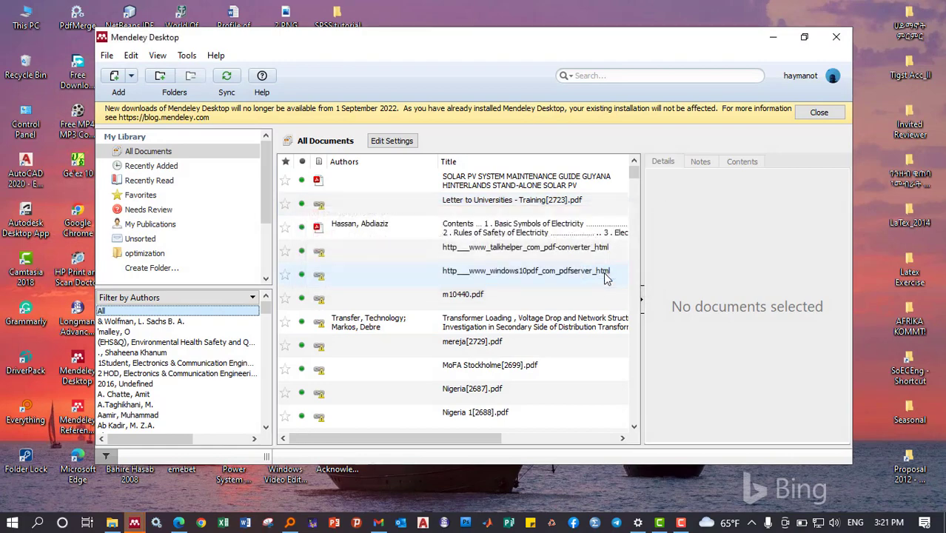
{"action": "left_click", "coordinate": [836, 36]}
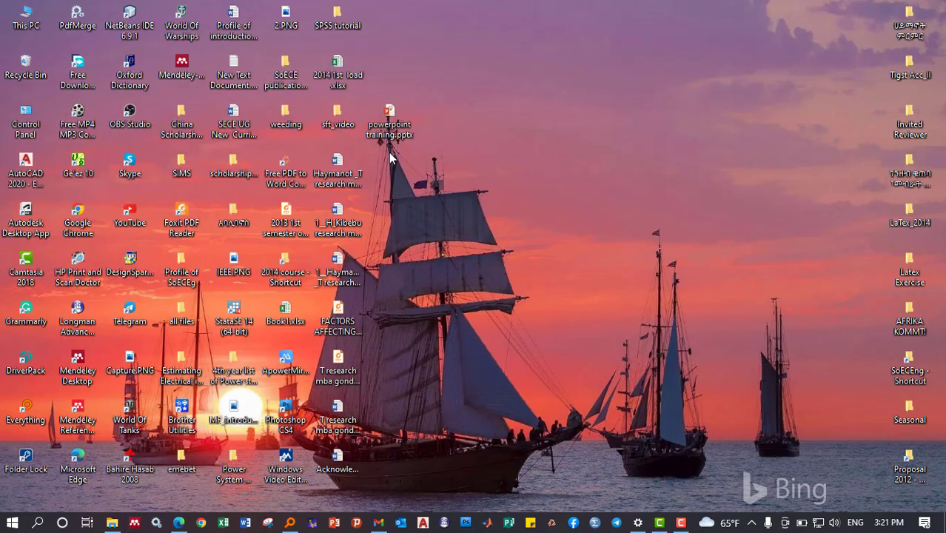
{"action": "double_click", "coordinate": [337, 459]}
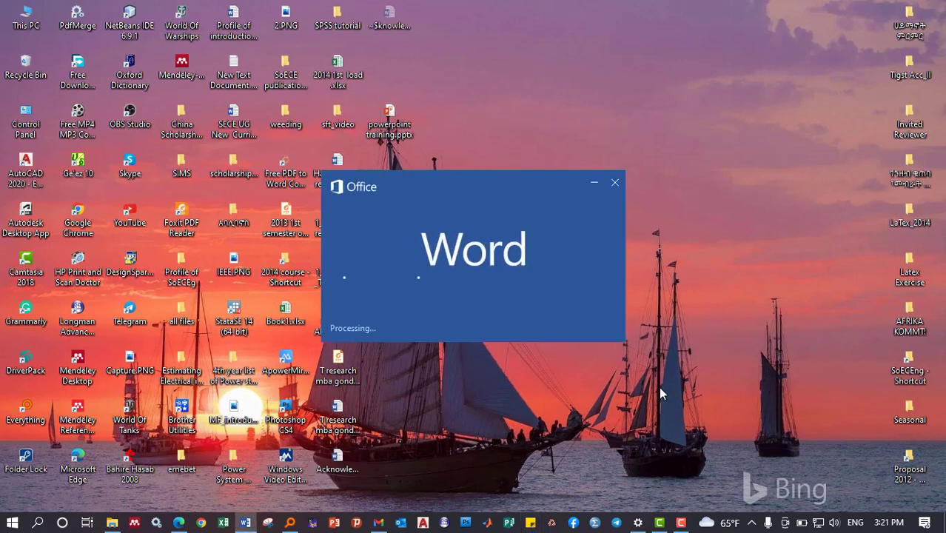
Place the cursor after 'document.' in Chapter One's Video paragraph and show the References citation tools
{"action": "scroll", "coordinate": [707, 256], "scroll_direction": "down", "scroll_amount": 4}
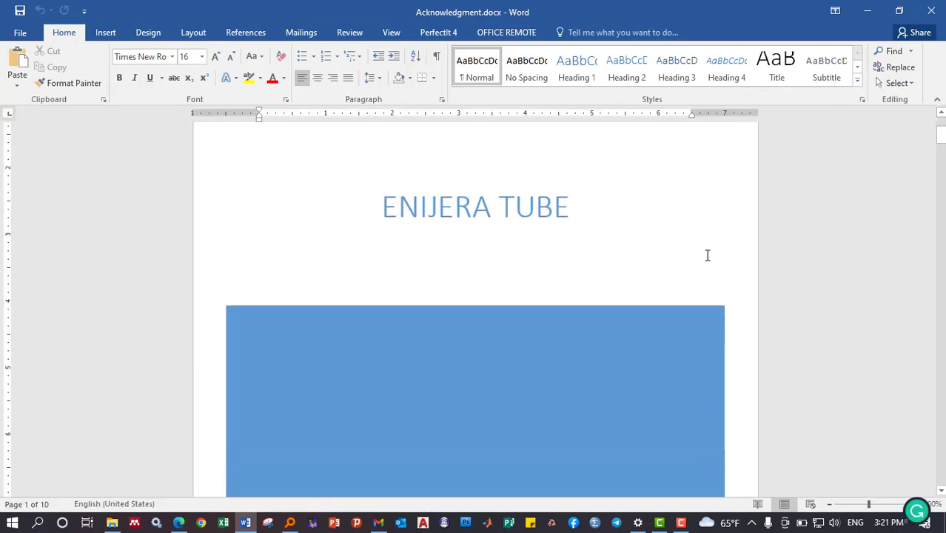
{"action": "scroll", "coordinate": [658, 260], "scroll_direction": "down", "scroll_amount": 5}
{"action": "scroll", "coordinate": [492, 239], "scroll_direction": "down", "scroll_amount": 5}
{"action": "scroll", "coordinate": [422, 245], "scroll_direction": "down", "scroll_amount": 5}
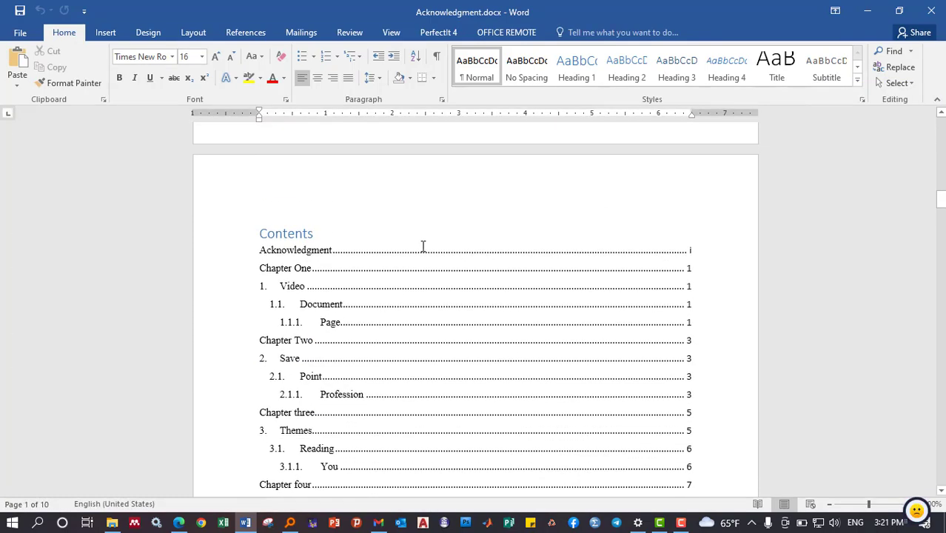
{"action": "scroll", "coordinate": [369, 260], "scroll_direction": "down", "scroll_amount": 5}
{"action": "scroll", "coordinate": [371, 260], "scroll_direction": "down", "scroll_amount": 5}
{"action": "scroll", "coordinate": [359, 267], "scroll_direction": "down", "scroll_amount": 1}
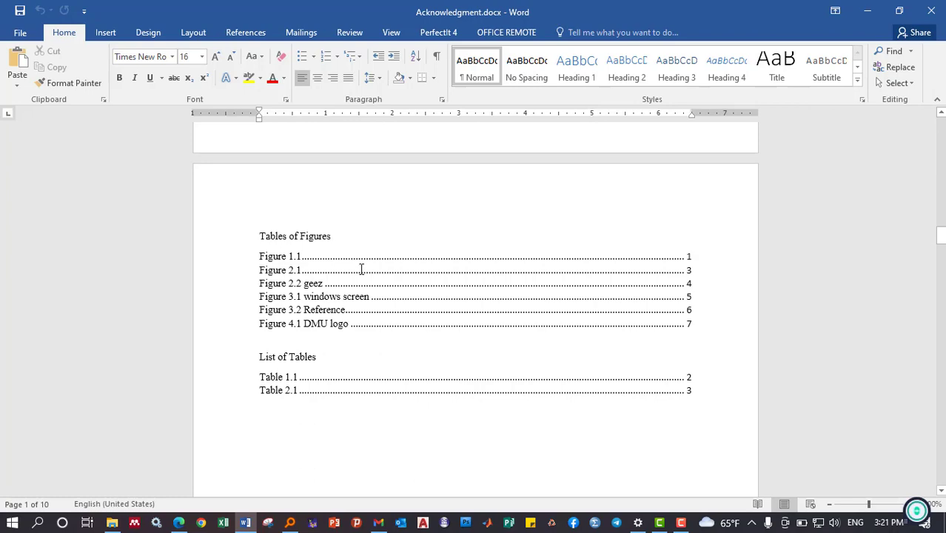
{"action": "scroll", "coordinate": [361, 268], "scroll_direction": "down", "scroll_amount": 5}
{"action": "scroll", "coordinate": [420, 382], "scroll_direction": "down", "scroll_amount": 5}
{"action": "scroll", "coordinate": [379, 244], "scroll_direction": "down", "scroll_amount": 3}
{"action": "scroll", "coordinate": [379, 244], "scroll_direction": "up", "scroll_amount": 1}
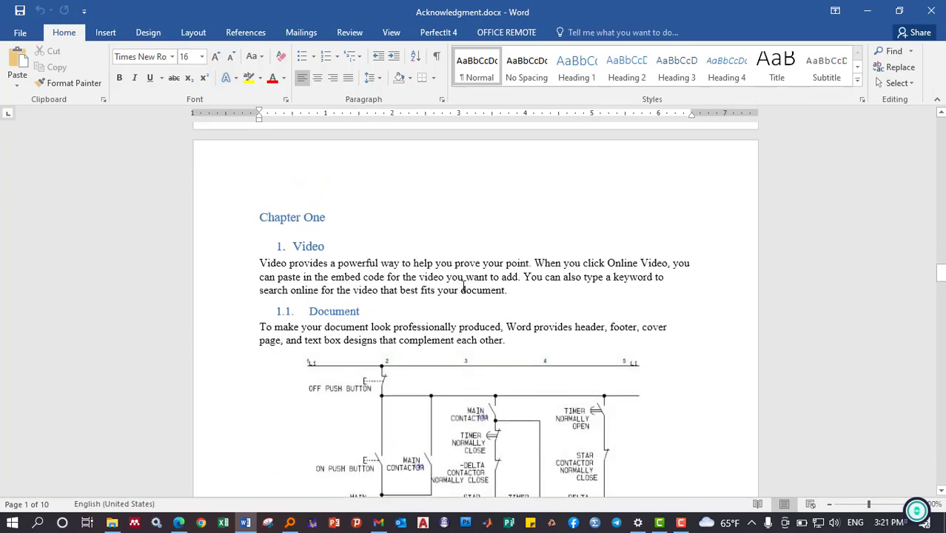
{"action": "left_click", "coordinate": [504, 284]}
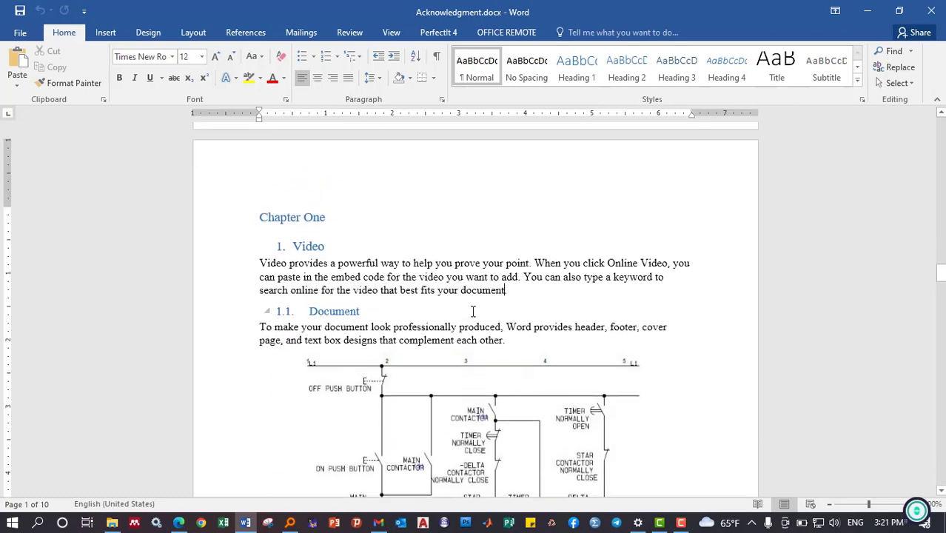
{"action": "left_click", "coordinate": [249, 33]}
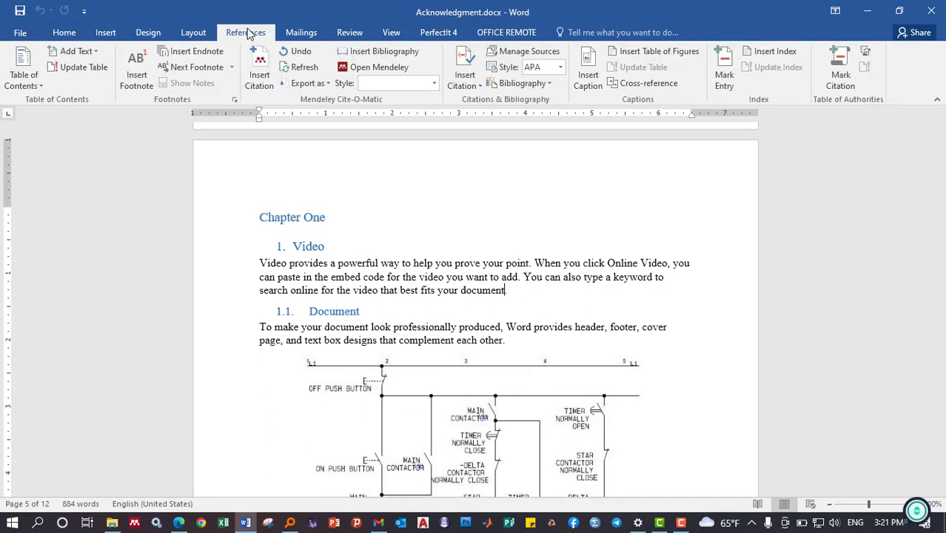
{"action": "left_click", "coordinate": [264, 65]}
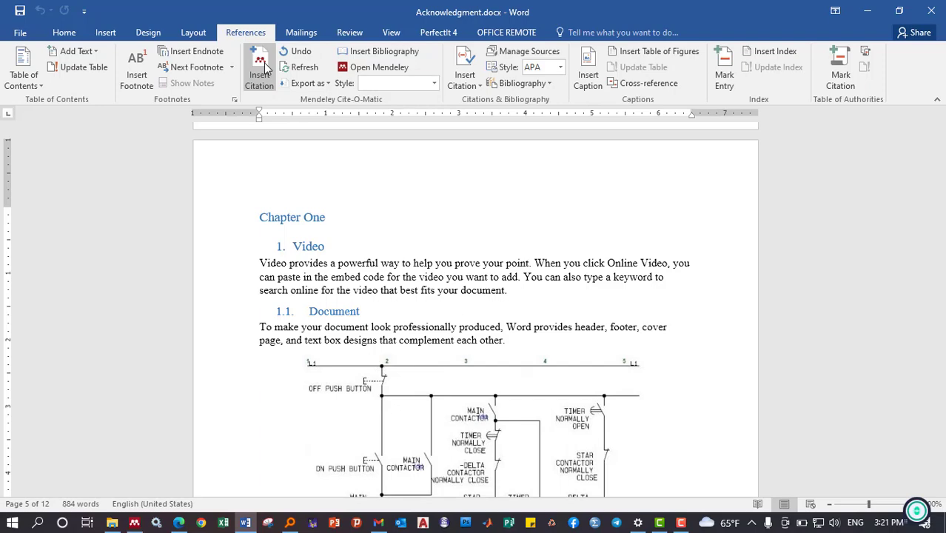
Cite the solar PV maintenance guide from Mendeley as [1] at the end of the Video paragraph
{"action": "left_click", "coordinate": [265, 67]}
{"action": "key", "text": "Escape"}
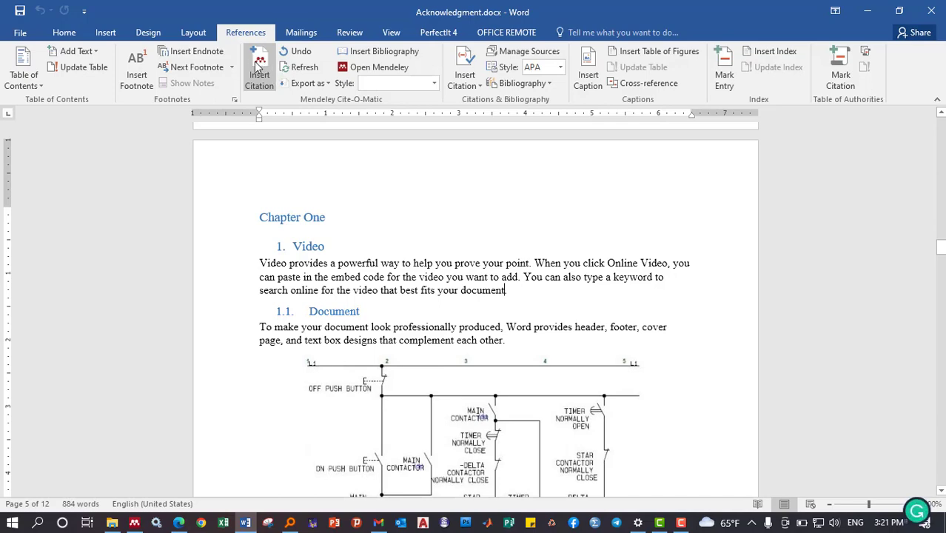
{"action": "left_click", "coordinate": [263, 64]}
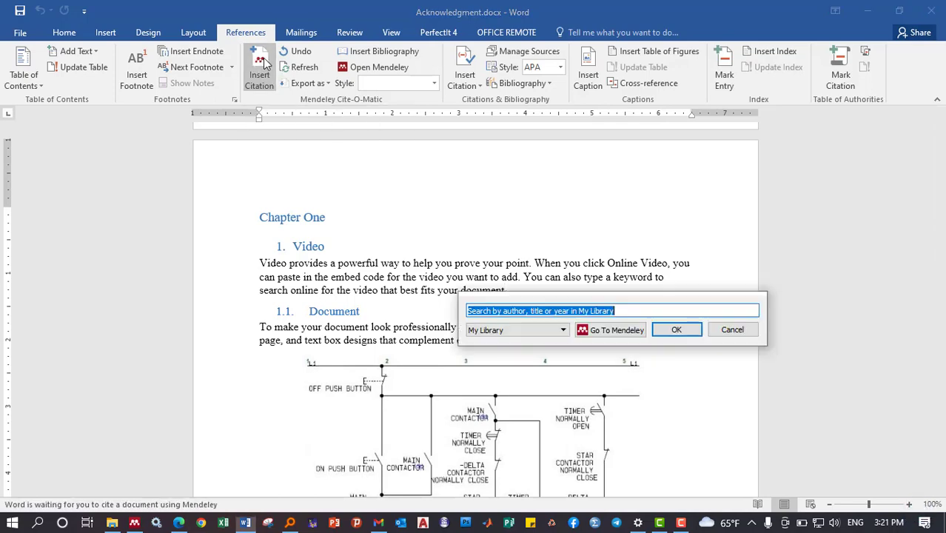
{"action": "left_click", "coordinate": [623, 337]}
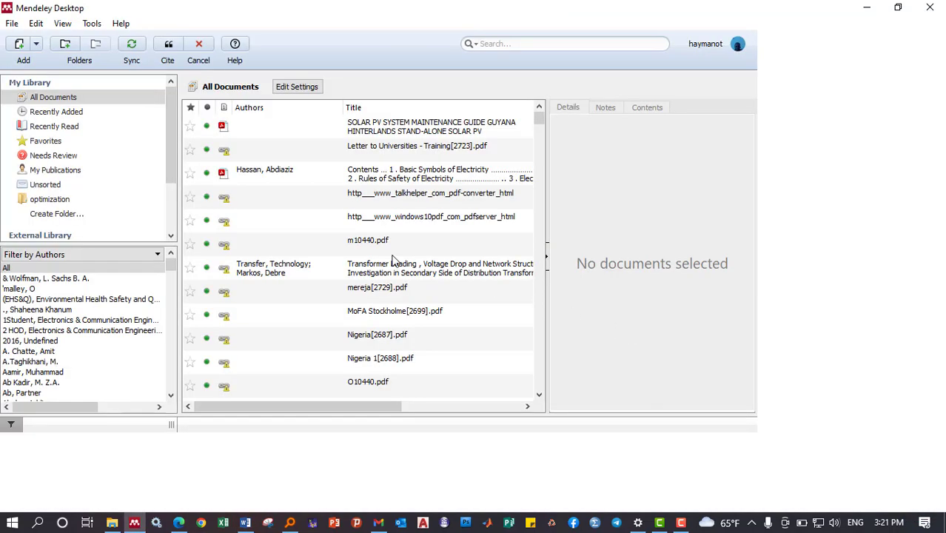
{"action": "left_click", "coordinate": [362, 135]}
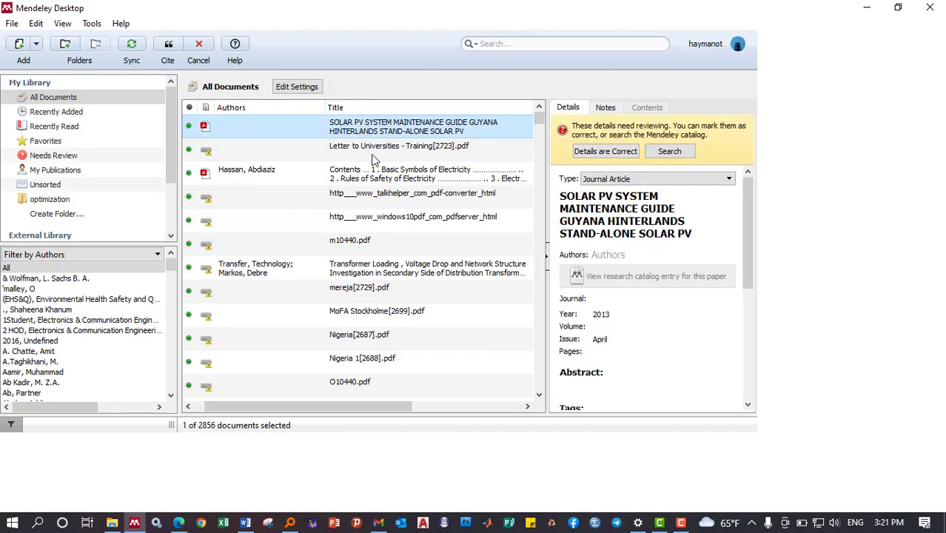
{"action": "left_click", "coordinate": [168, 46]}
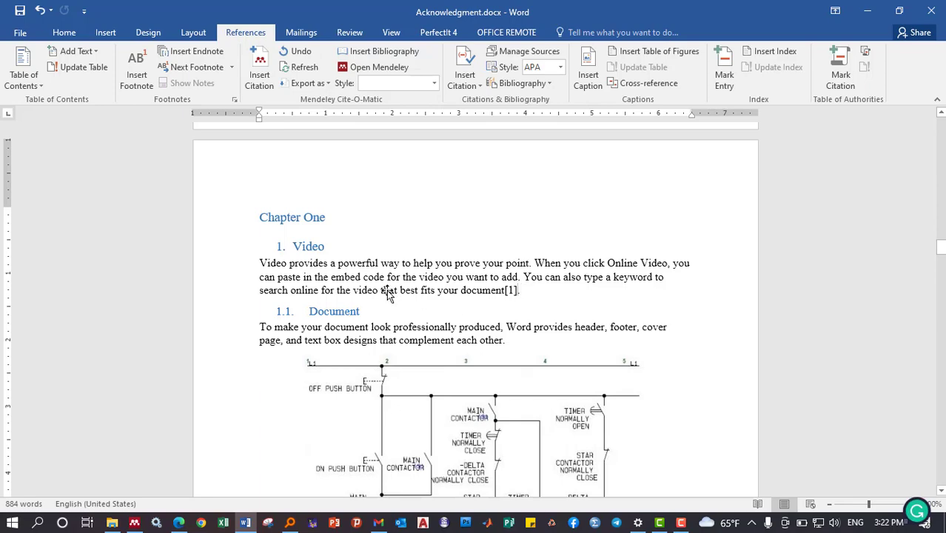
Cite the Power System Protective Relays paper as [2] after the Document paragraph
{"action": "scroll", "coordinate": [468, 220], "scroll_direction": "down", "scroll_amount": 3}
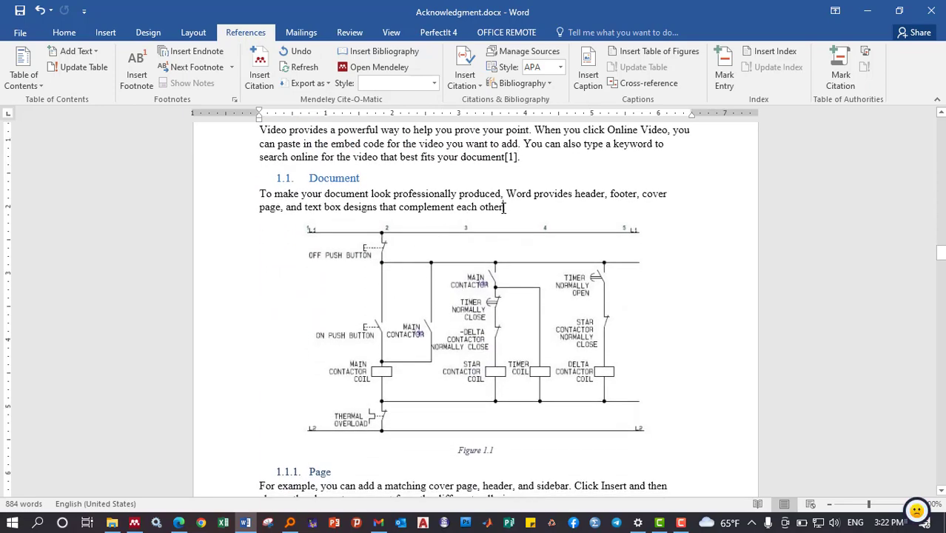
{"action": "left_click", "coordinate": [260, 78]}
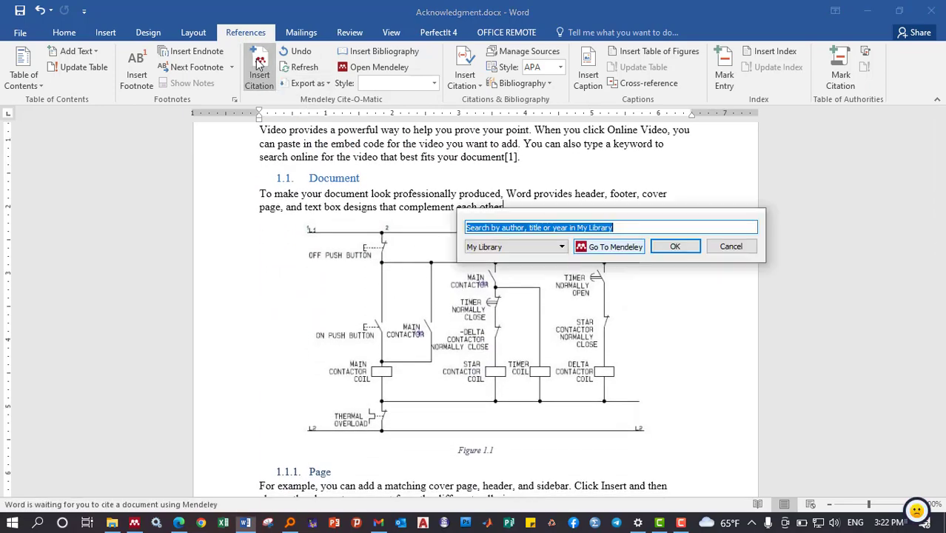
{"action": "left_click", "coordinate": [612, 248]}
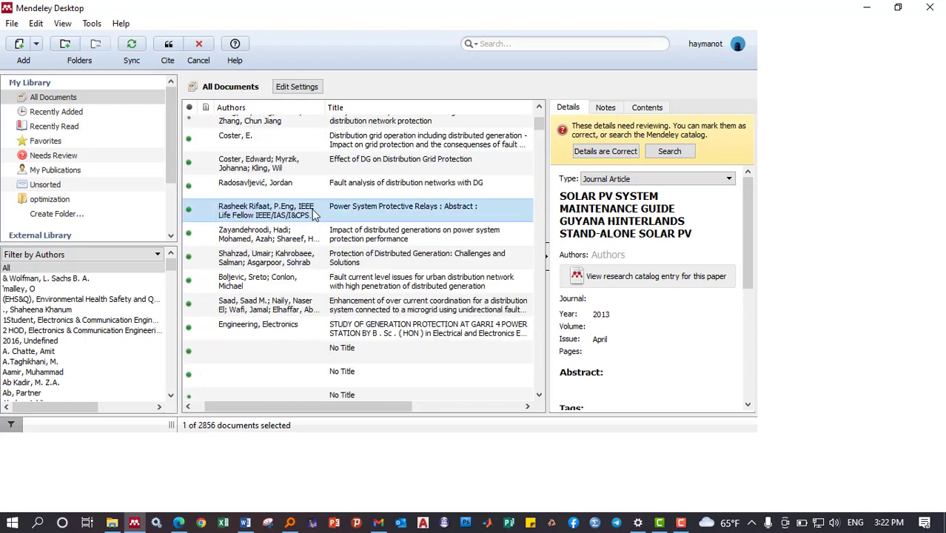
{"action": "left_click", "coordinate": [312, 213]}
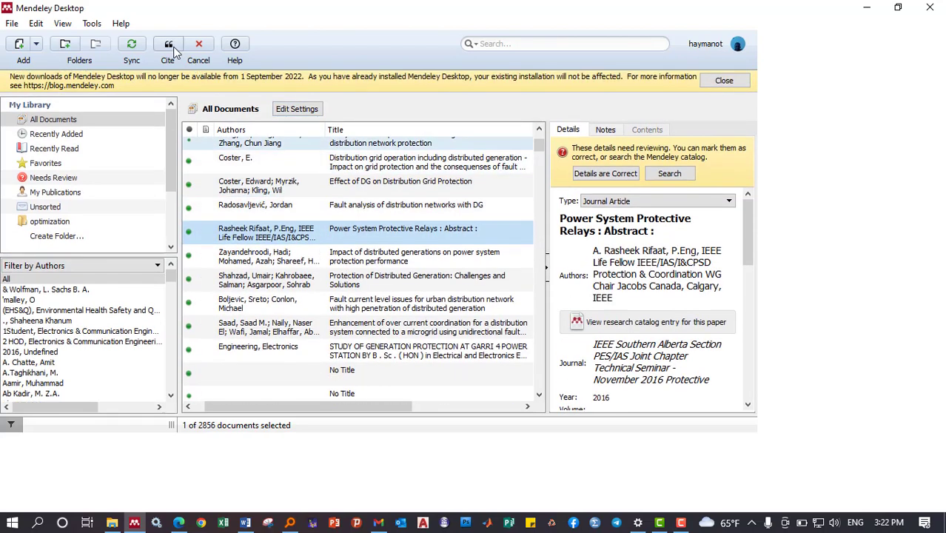
{"action": "left_click", "coordinate": [166, 46]}
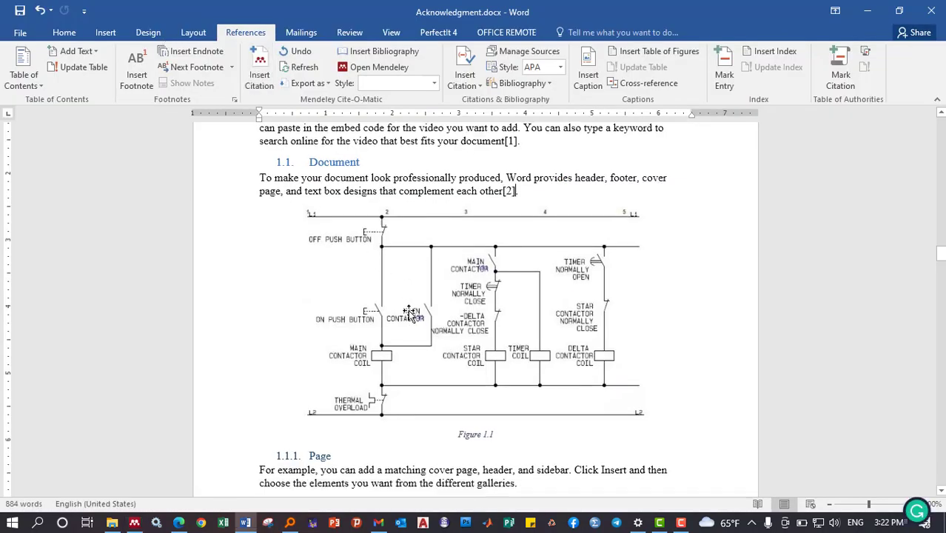
Cite the circuit breakers selection paper from Mendeley after the Page paragraph
{"action": "scroll", "coordinate": [393, 213], "scroll_direction": "down", "scroll_amount": 8}
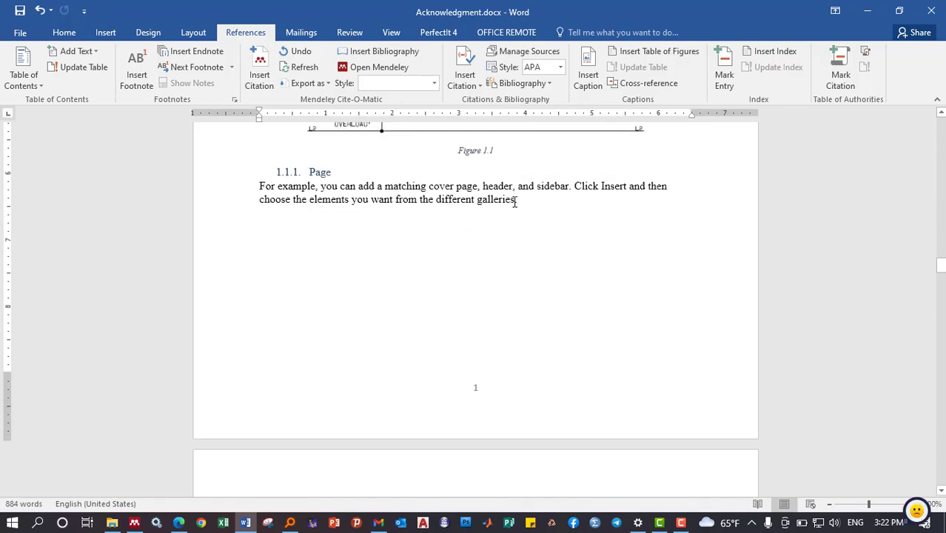
{"action": "left_click", "coordinate": [259, 68]}
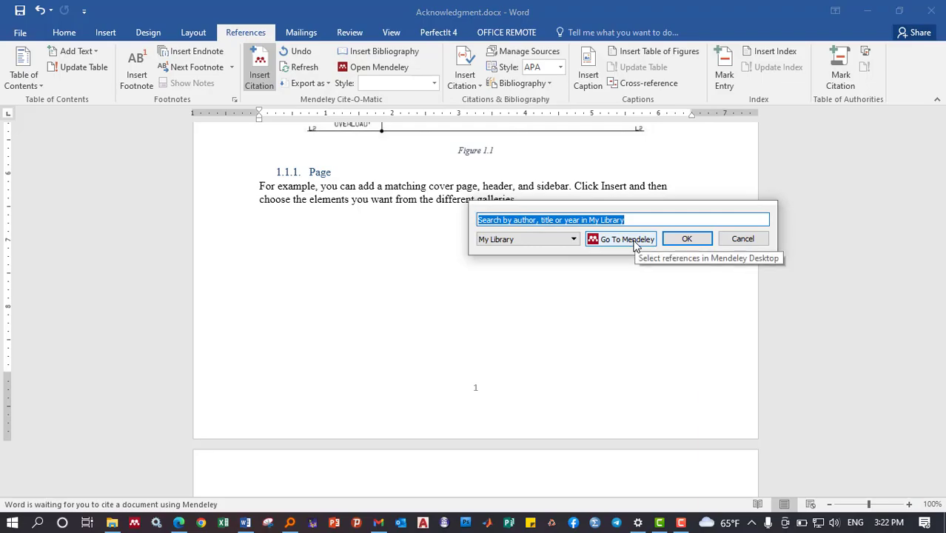
{"action": "left_click", "coordinate": [627, 239]}
{"action": "scroll", "coordinate": [382, 237], "scroll_direction": "down", "scroll_amount": 5}
{"action": "scroll", "coordinate": [363, 291], "scroll_direction": "down", "scroll_amount": 3}
{"action": "scroll", "coordinate": [363, 281], "scroll_direction": "down", "scroll_amount": 3}
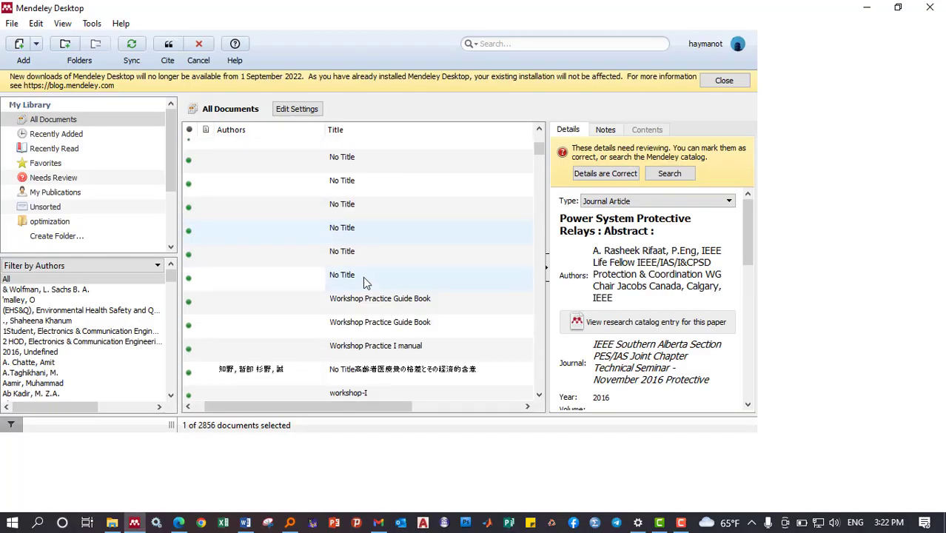
{"action": "scroll", "coordinate": [355, 277], "scroll_direction": "down", "scroll_amount": 5}
{"action": "scroll", "coordinate": [359, 274], "scroll_direction": "down", "scroll_amount": 5}
{"action": "scroll", "coordinate": [359, 275], "scroll_direction": "down", "scroll_amount": 5}
{"action": "scroll", "coordinate": [364, 271], "scroll_direction": "down", "scroll_amount": 5}
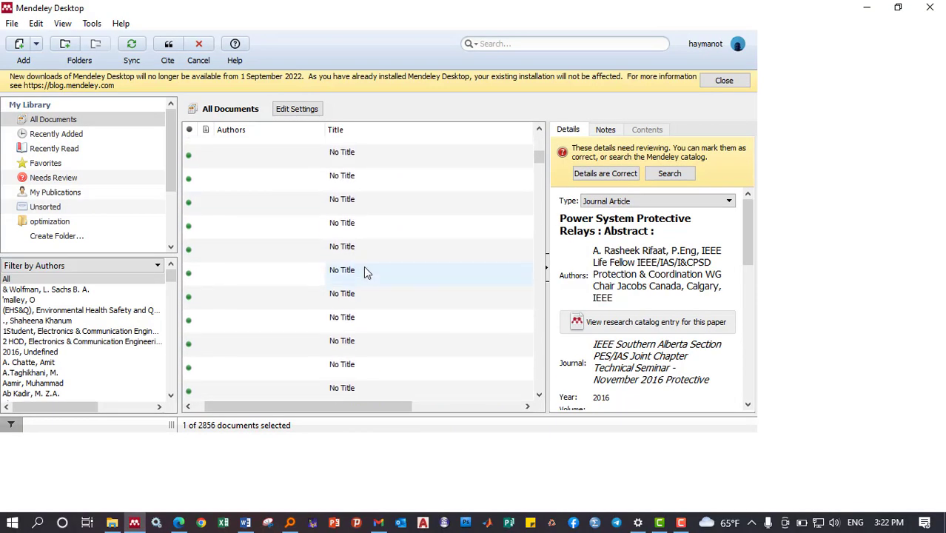
{"action": "left_click_drag", "start_coordinate": [538, 158], "coordinate": [539, 338]}
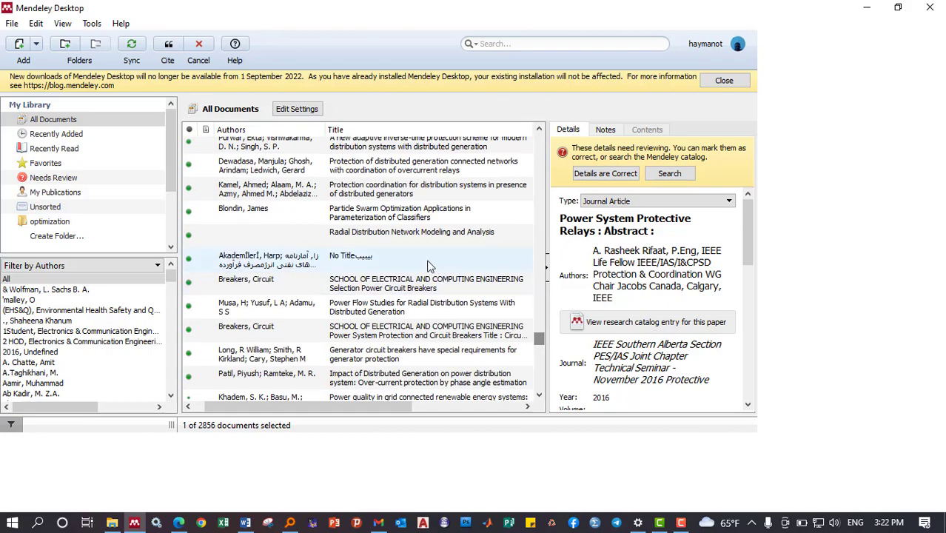
{"action": "left_click", "coordinate": [404, 286]}
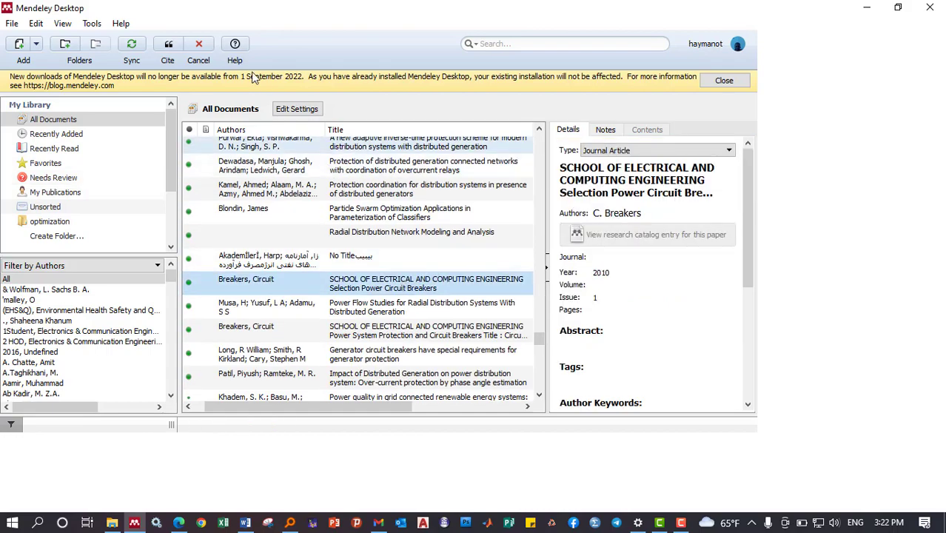
{"action": "left_click", "coordinate": [168, 45]}
Cite the grid integrated distributed generators planning paper as [4] after the Table 1.1 caption
{"action": "scroll", "coordinate": [432, 287], "scroll_direction": "down", "scroll_amount": 5}
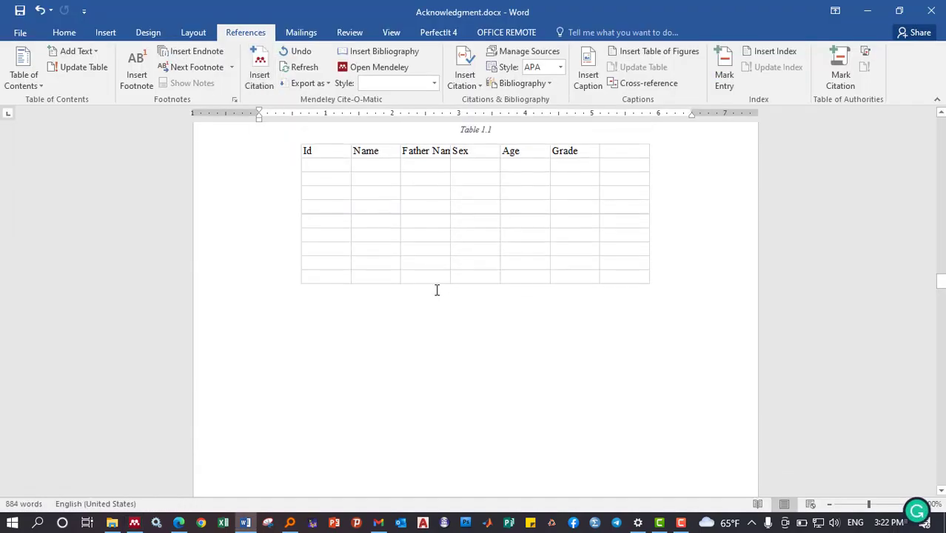
{"action": "scroll", "coordinate": [432, 287], "scroll_direction": "down", "scroll_amount": 5}
{"action": "scroll", "coordinate": [433, 287], "scroll_direction": "down", "scroll_amount": 2}
{"action": "scroll", "coordinate": [451, 263], "scroll_direction": "up", "scroll_amount": 3}
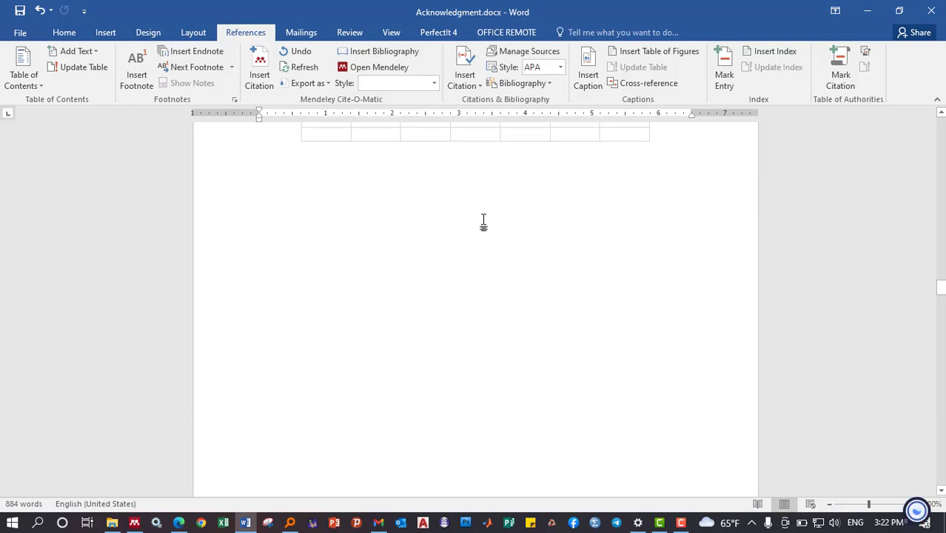
{"action": "scroll", "coordinate": [483, 222], "scroll_direction": "up", "scroll_amount": 3}
{"action": "scroll", "coordinate": [608, 256], "scroll_direction": "up", "scroll_amount": 2}
{"action": "left_click", "coordinate": [510, 221]}
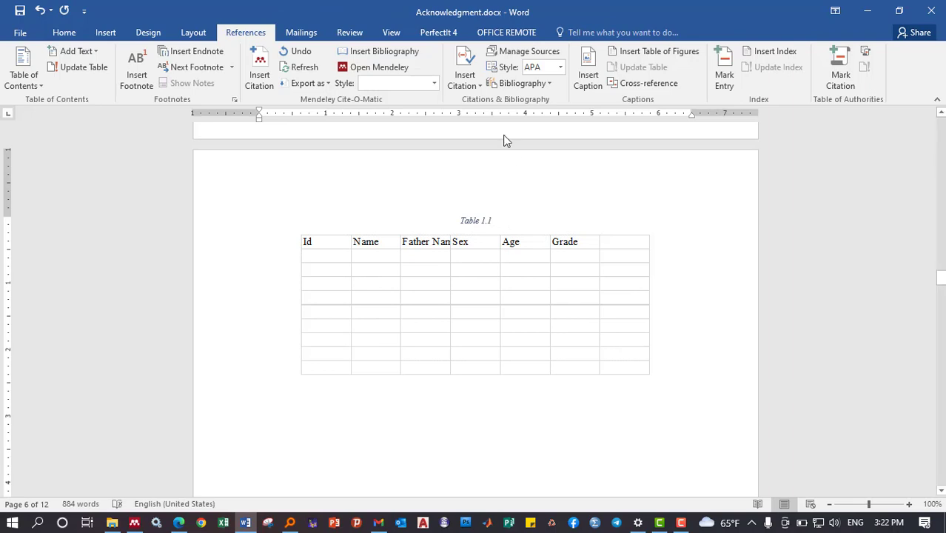
{"action": "left_click", "coordinate": [267, 61]}
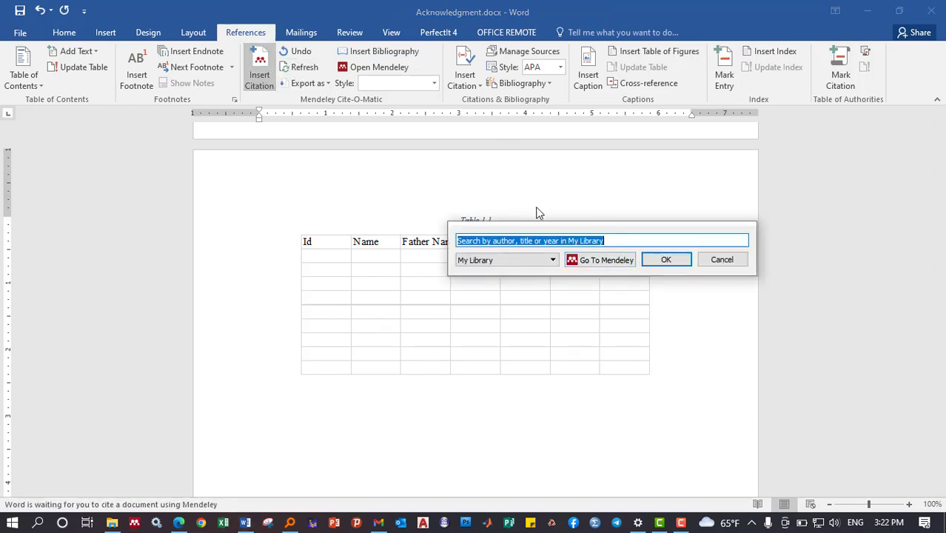
{"action": "left_click", "coordinate": [617, 257]}
{"action": "scroll", "coordinate": [324, 183], "scroll_direction": "down", "scroll_amount": 5}
{"action": "scroll", "coordinate": [330, 185], "scroll_direction": "down", "scroll_amount": 5}
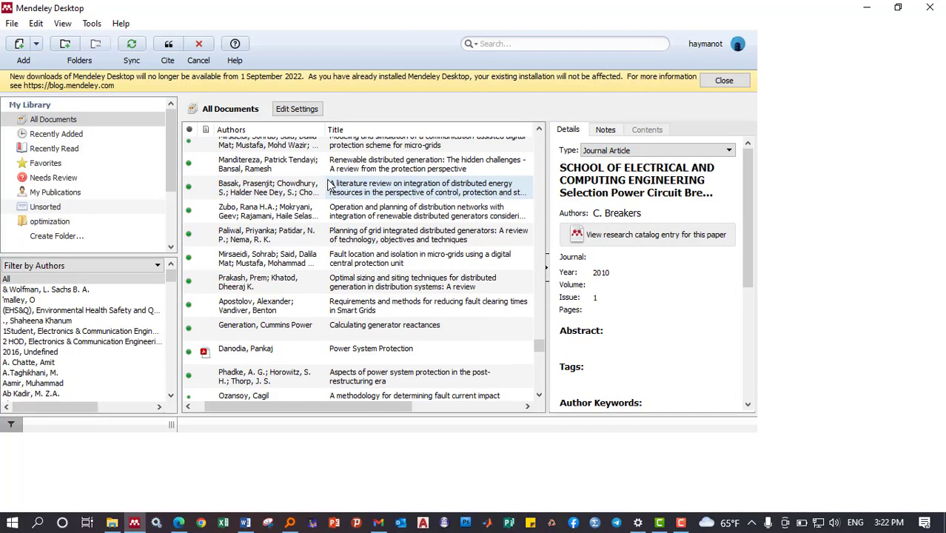
{"action": "left_click", "coordinate": [264, 235]}
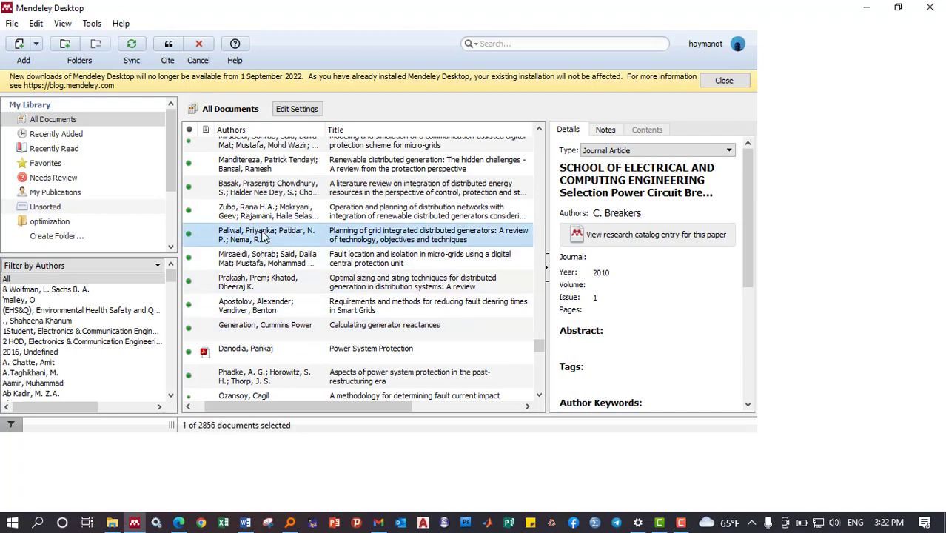
{"action": "left_click", "coordinate": [168, 47]}
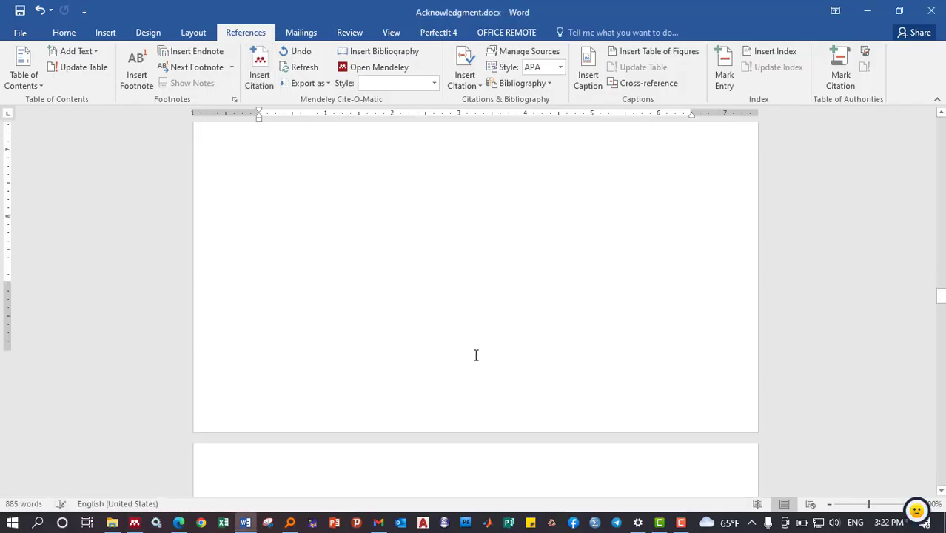
Cite the particle swarm optimization paper after 'device.' in the Chapter Two Reading paragraph
{"action": "left_click", "coordinate": [509, 362]}
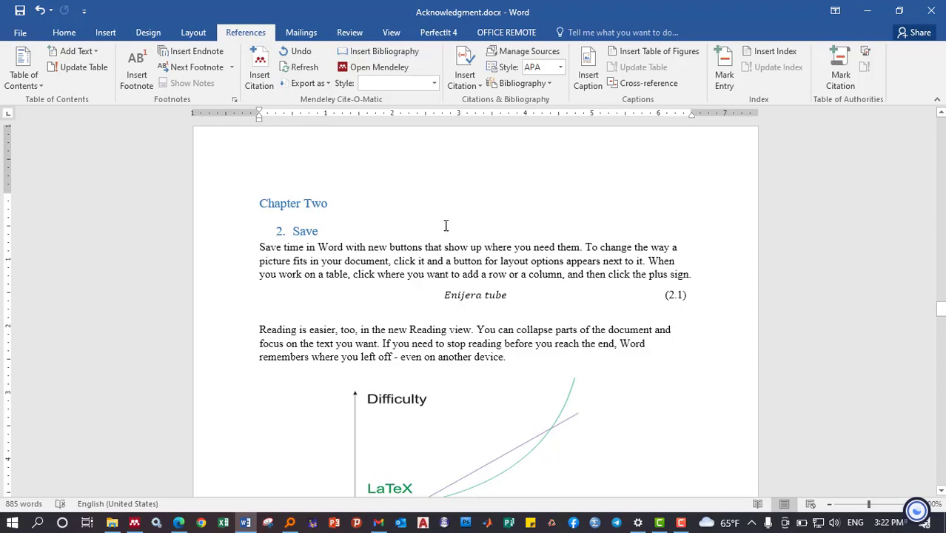
{"action": "left_click", "coordinate": [259, 71]}
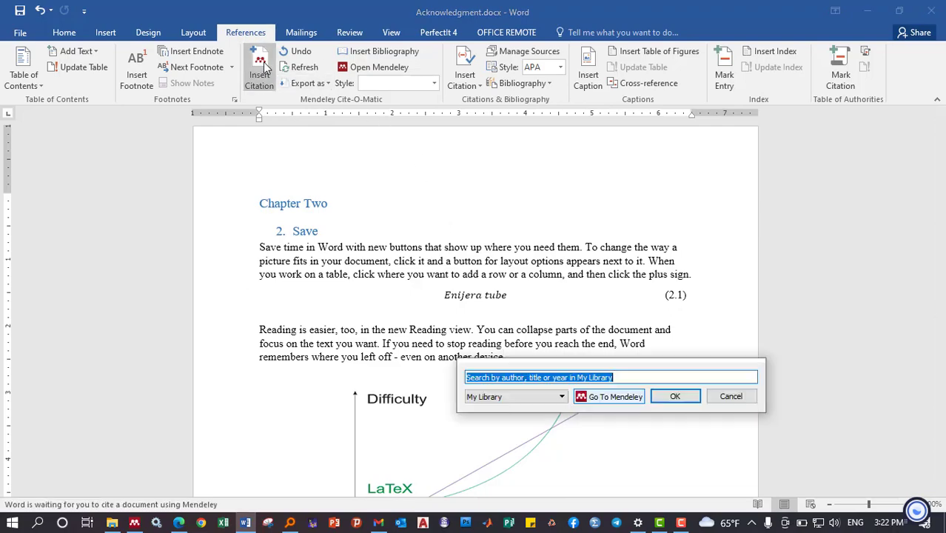
{"action": "left_click", "coordinate": [615, 397]}
{"action": "scroll", "coordinate": [318, 307], "scroll_direction": "down", "scroll_amount": 10}
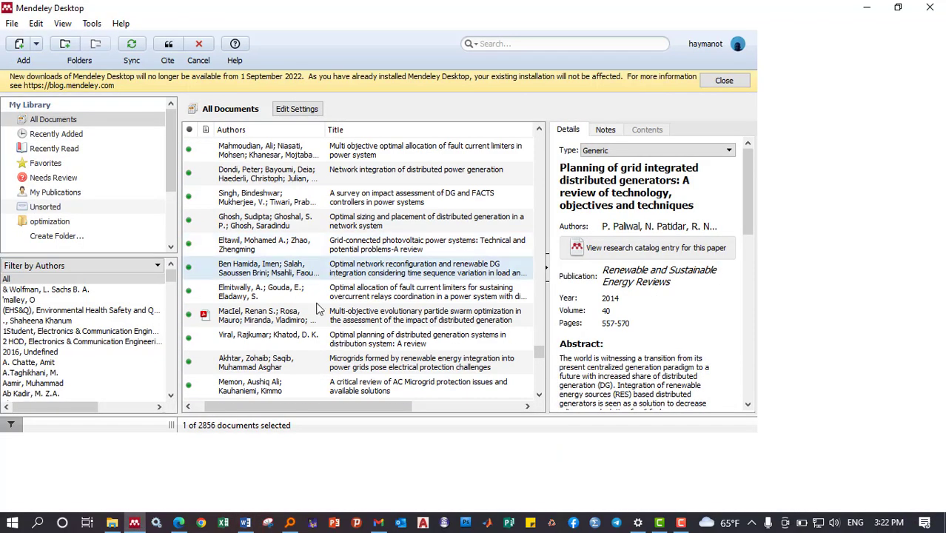
{"action": "left_click", "coordinate": [318, 311]}
{"action": "left_click", "coordinate": [164, 46]}
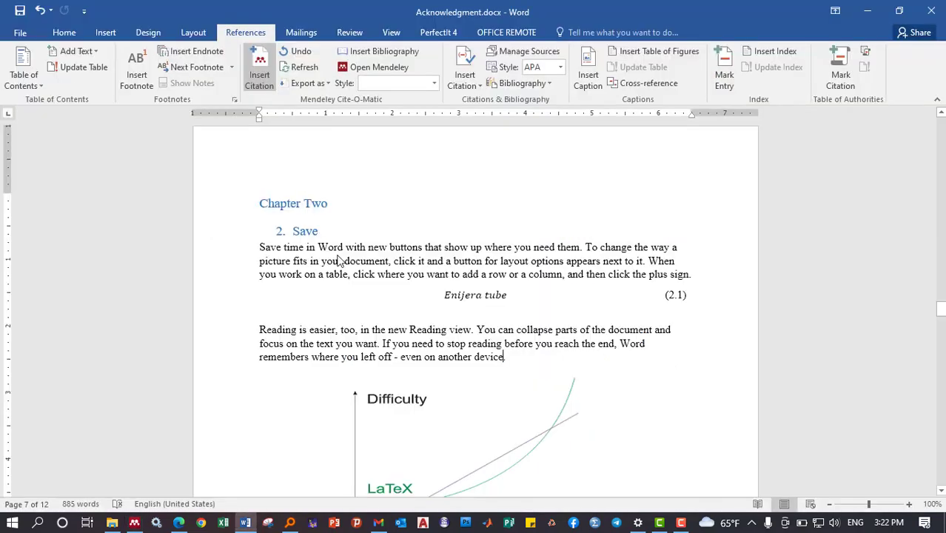
Cite a 2013 journal article from Mendeley after 'theme' in the Chapter three Themes paragraph
{"action": "scroll", "coordinate": [466, 368], "scroll_direction": "down", "scroll_amount": 6}
{"action": "scroll", "coordinate": [466, 369], "scroll_direction": "down", "scroll_amount": 8}
{"action": "scroll", "coordinate": [466, 369], "scroll_direction": "down", "scroll_amount": 5}
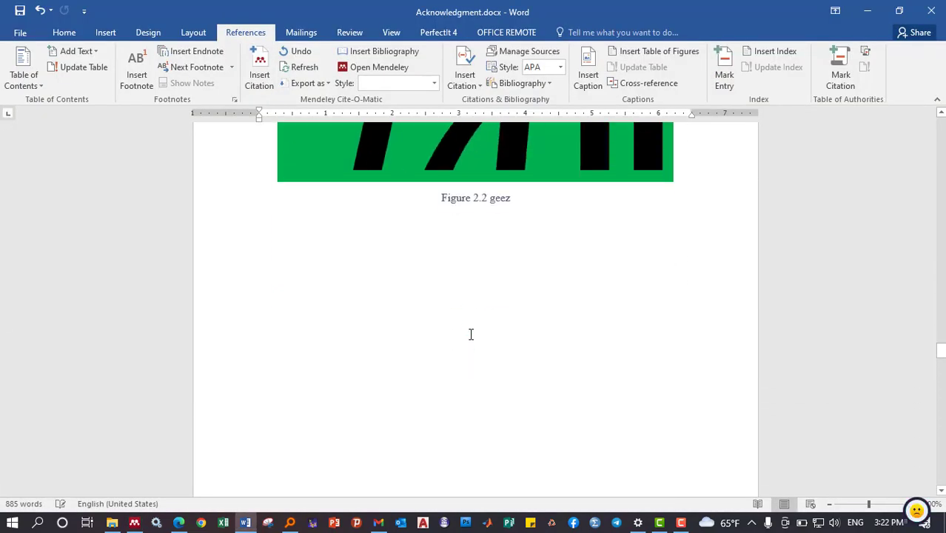
{"action": "scroll", "coordinate": [470, 331], "scroll_direction": "down", "scroll_amount": 4}
{"action": "scroll", "coordinate": [471, 334], "scroll_direction": "down", "scroll_amount": 2}
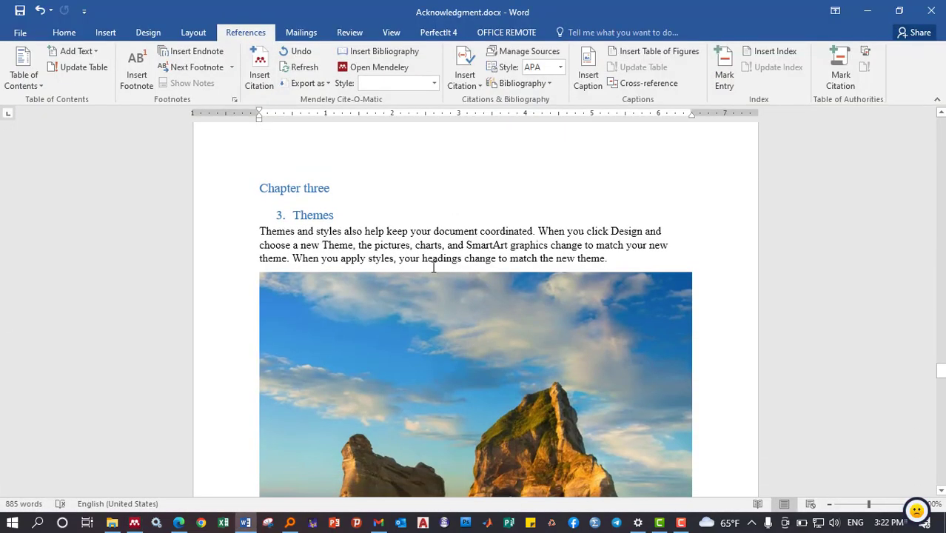
{"action": "left_click", "coordinate": [604, 258]}
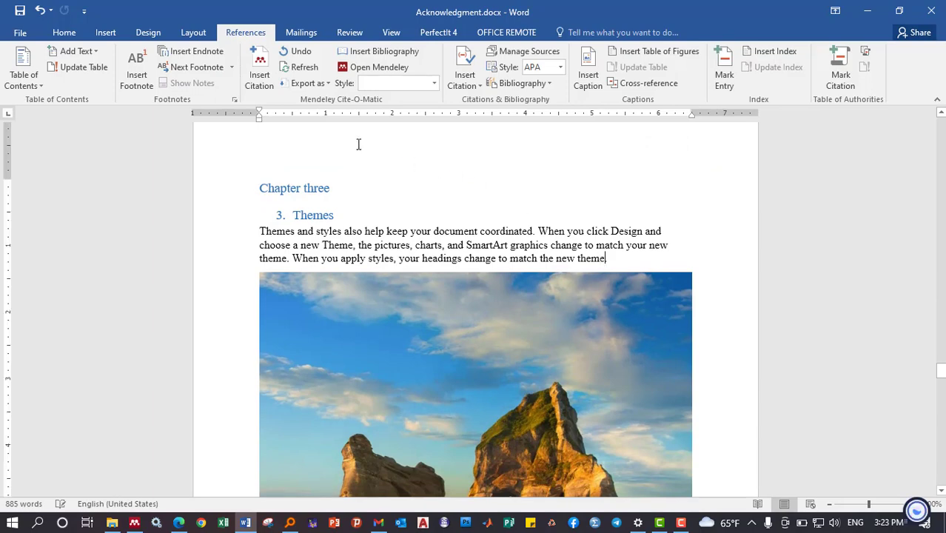
{"action": "left_click", "coordinate": [259, 68]}
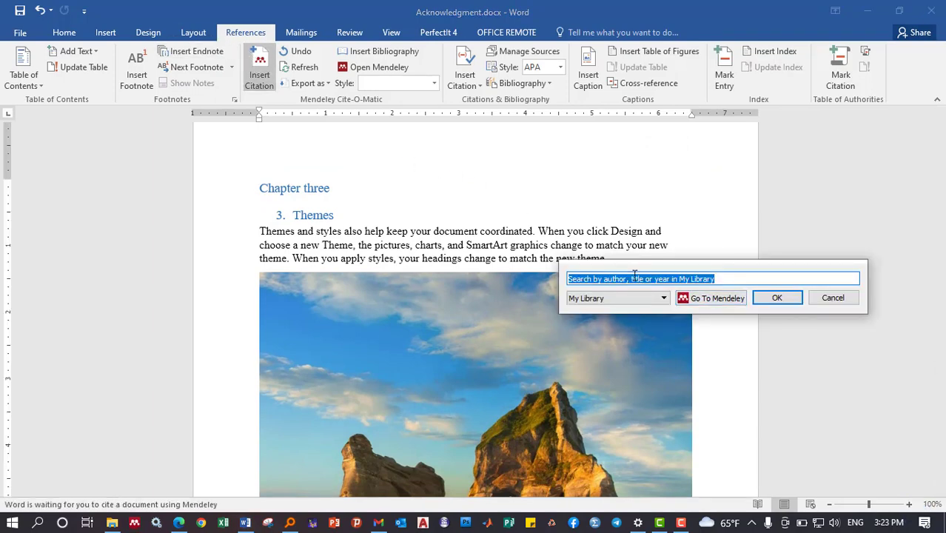
{"action": "left_click", "coordinate": [709, 300]}
{"action": "scroll", "coordinate": [302, 256], "scroll_direction": "down", "scroll_amount": 3}
{"action": "scroll", "coordinate": [302, 255], "scroll_direction": "down", "scroll_amount": 3}
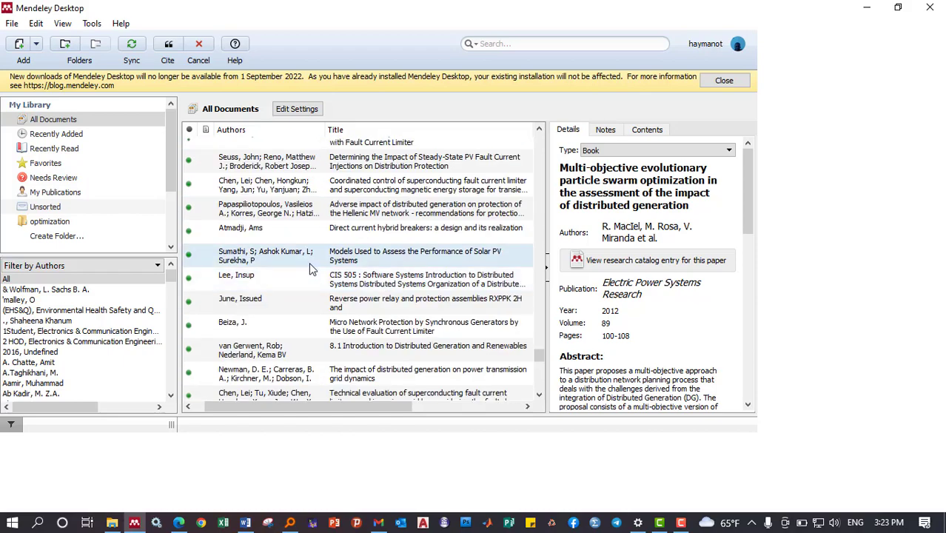
{"action": "scroll", "coordinate": [302, 256], "scroll_direction": "down", "scroll_amount": 3}
{"action": "left_click", "coordinate": [250, 296]}
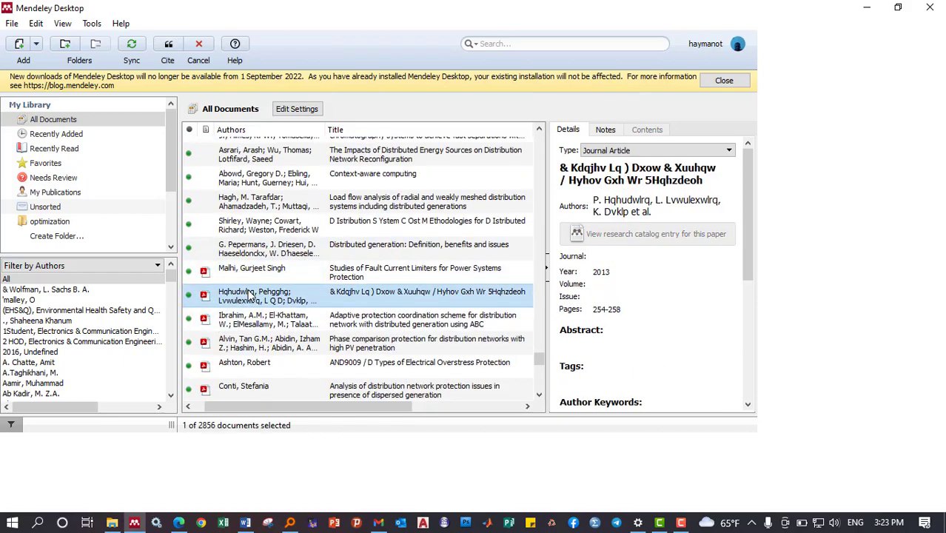
{"action": "left_click", "coordinate": [167, 44]}
Insert a Mendeley bibliography of six numbered sources, [1] to [6], under the Reference heading and select it
{"action": "scroll", "coordinate": [507, 325], "scroll_direction": "down", "scroll_amount": 8}
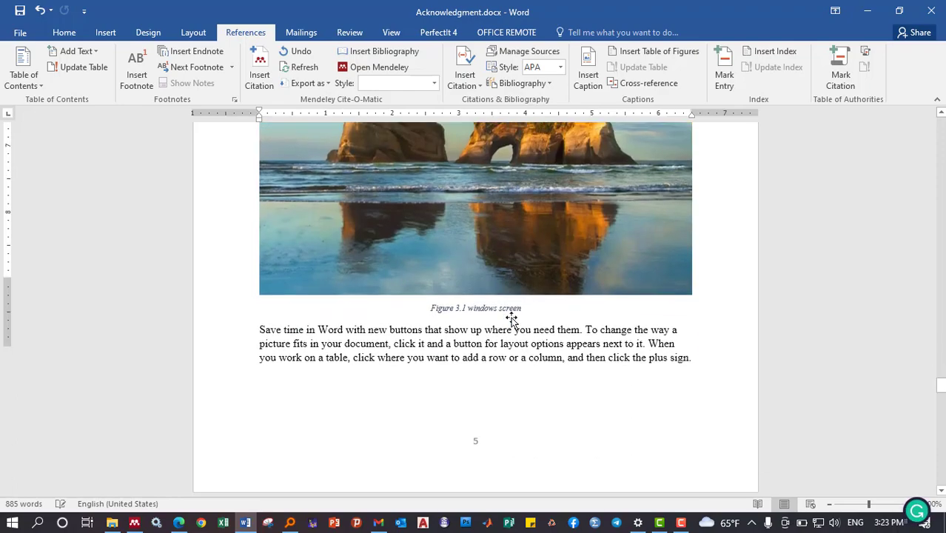
{"action": "scroll", "coordinate": [481, 317], "scroll_direction": "down", "scroll_amount": 8}
{"action": "scroll", "coordinate": [513, 312], "scroll_direction": "down", "scroll_amount": 8}
{"action": "scroll", "coordinate": [517, 313], "scroll_direction": "down", "scroll_amount": 5}
{"action": "scroll", "coordinate": [425, 329], "scroll_direction": "down", "scroll_amount": 5}
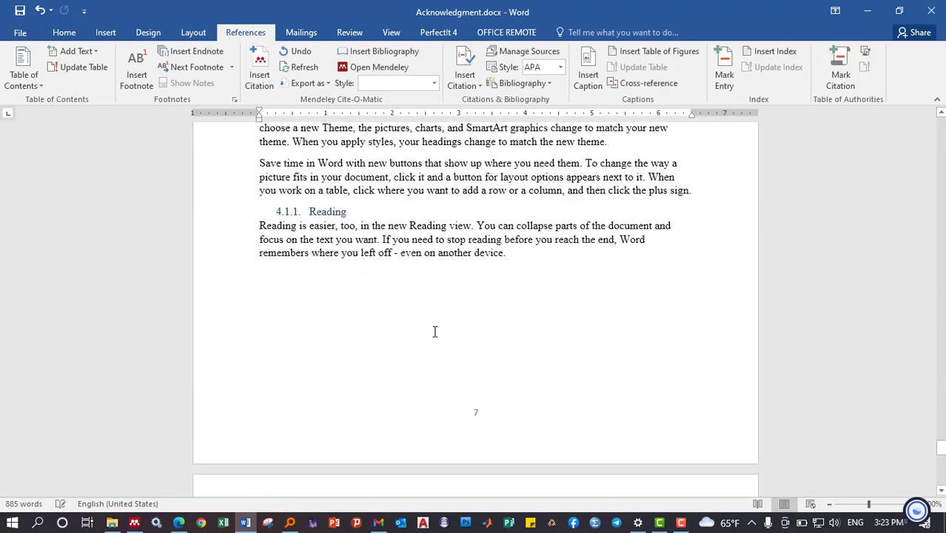
{"action": "scroll", "coordinate": [434, 328], "scroll_direction": "down", "scroll_amount": 5}
{"action": "left_click", "coordinate": [321, 205]}
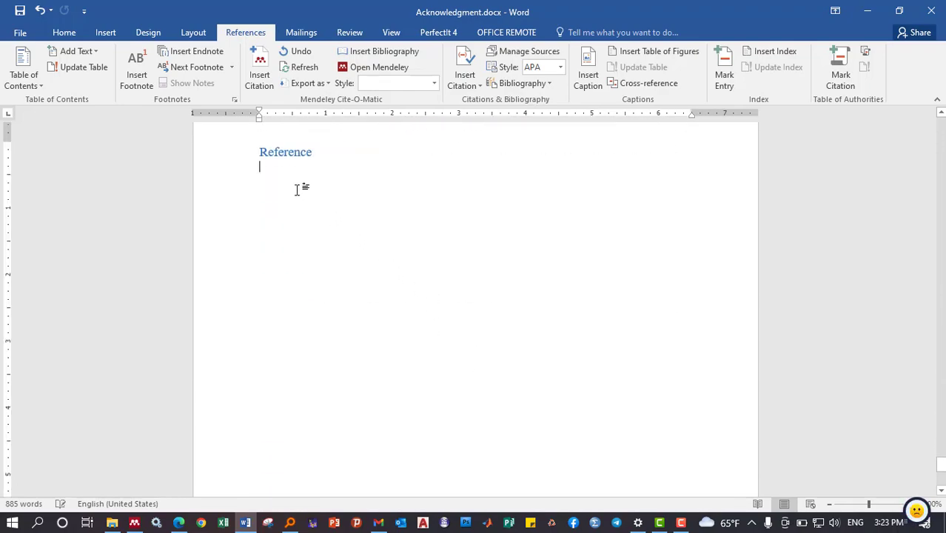
{"action": "left_click", "coordinate": [383, 51]}
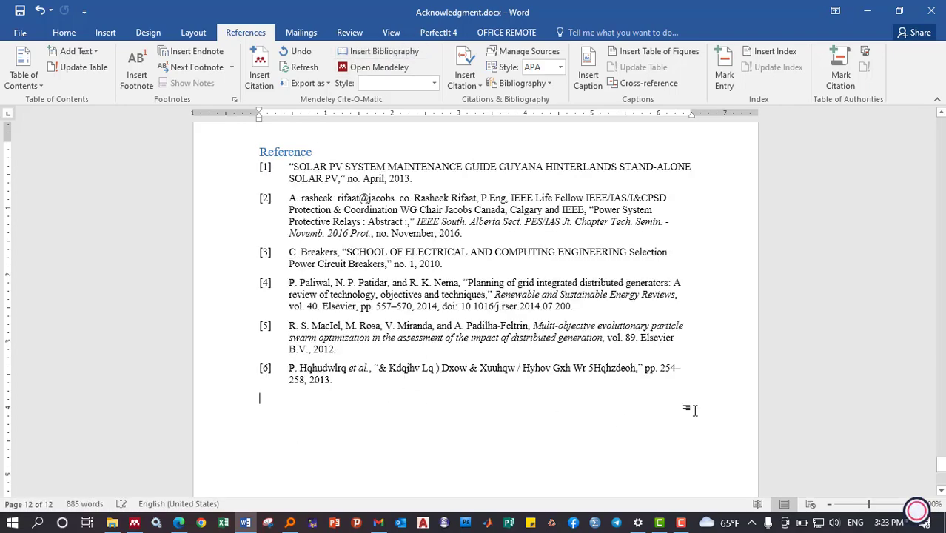
{"action": "left_click", "coordinate": [718, 377]}
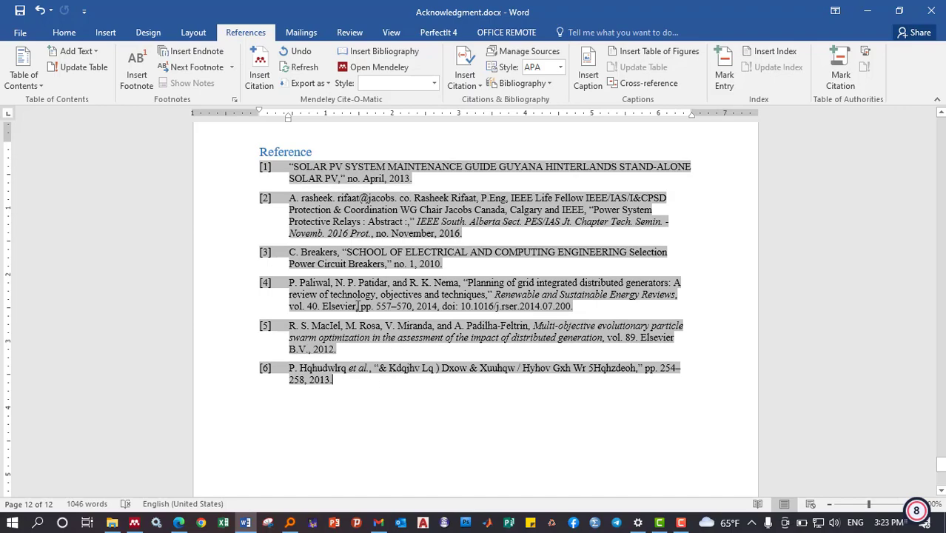
{"action": "mouse_move", "coordinate": [358, 306]}
{"action": "left_mouse_down"}
{"action": "mouse_move", "coordinate": [309, 162]}
{"action": "mouse_move", "coordinate": [267, 164]}
{"action": "left_mouse_up"}
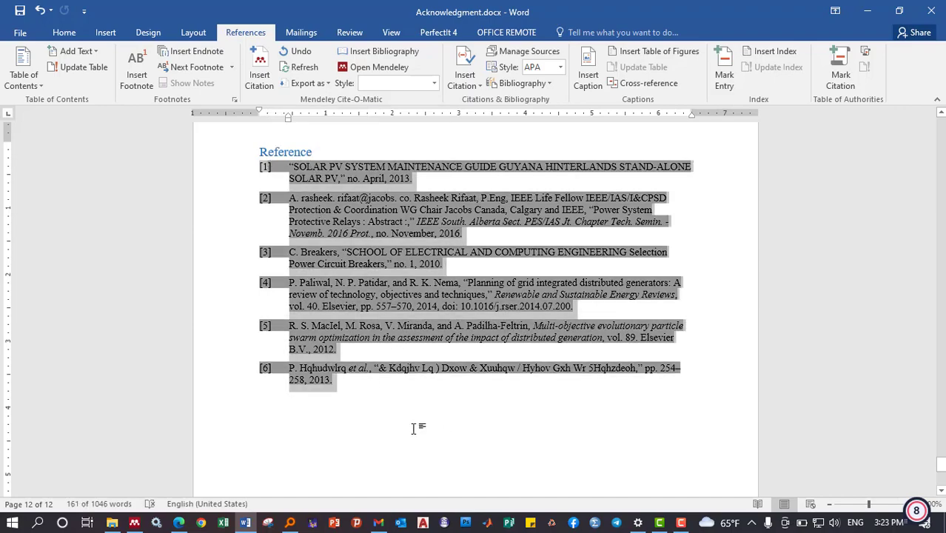
{"action": "scroll", "coordinate": [414, 403], "scroll_direction": "up", "scroll_amount": 4}
{"action": "scroll", "coordinate": [456, 414], "scroll_direction": "up", "scroll_amount": 15}
{"action": "scroll", "coordinate": [456, 415], "scroll_direction": "up", "scroll_amount": 10}
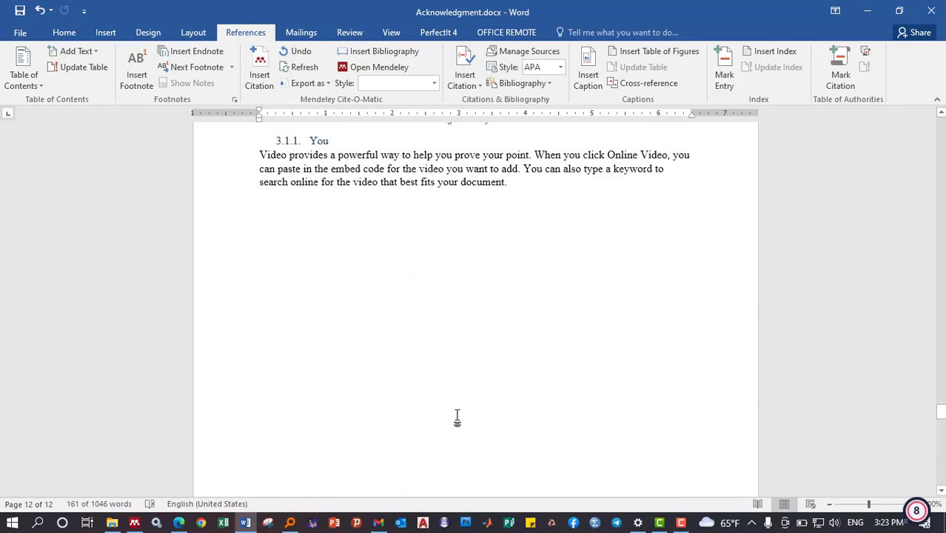
{"action": "scroll", "coordinate": [458, 416], "scroll_direction": "up", "scroll_amount": 10}
{"action": "scroll", "coordinate": [466, 400], "scroll_direction": "up", "scroll_amount": 10}
{"action": "scroll", "coordinate": [488, 370], "scroll_direction": "up", "scroll_amount": 10}
{"action": "scroll", "coordinate": [511, 333], "scroll_direction": "up", "scroll_amount": 10}
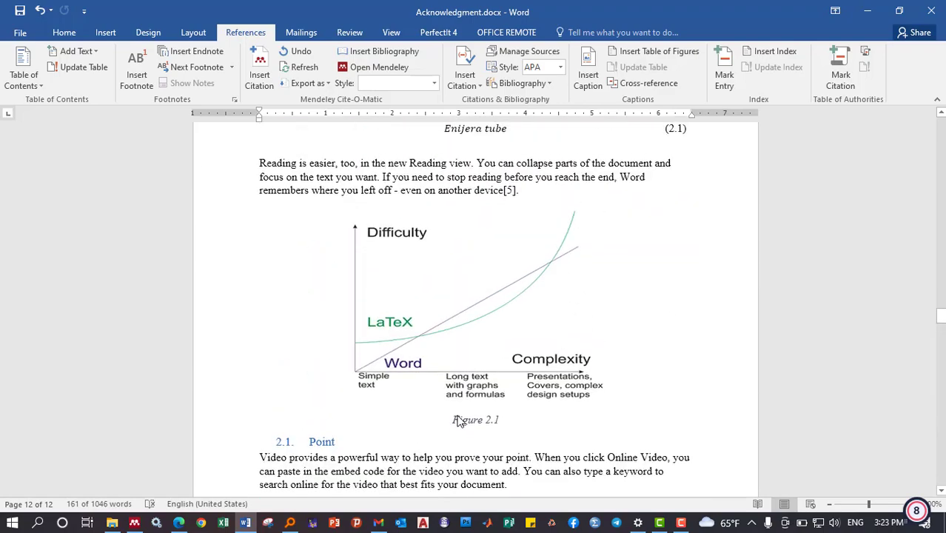
{"action": "scroll", "coordinate": [530, 298], "scroll_direction": "up", "scroll_amount": 5}
{"action": "scroll", "coordinate": [530, 298], "scroll_direction": "up", "scroll_amount": 10}
{"action": "scroll", "coordinate": [530, 295], "scroll_direction": "up", "scroll_amount": 10}
{"action": "scroll", "coordinate": [530, 294], "scroll_direction": "up", "scroll_amount": 10}
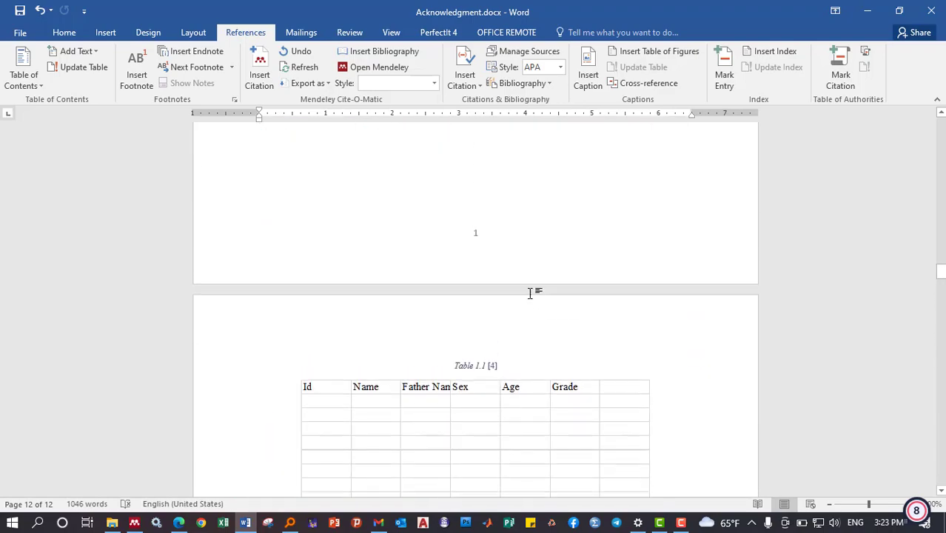
{"action": "scroll", "coordinate": [529, 294], "scroll_direction": "up", "scroll_amount": 5}
{"action": "scroll", "coordinate": [591, 262], "scroll_direction": "up", "scroll_amount": 5}
{"action": "scroll", "coordinate": [556, 276], "scroll_direction": "up", "scroll_amount": 3}
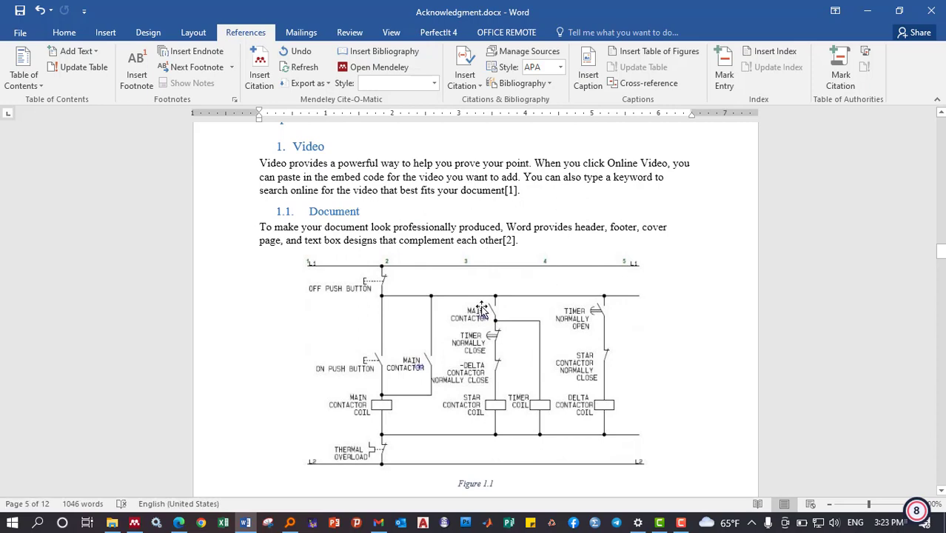
{"action": "left_click", "coordinate": [545, 244]}
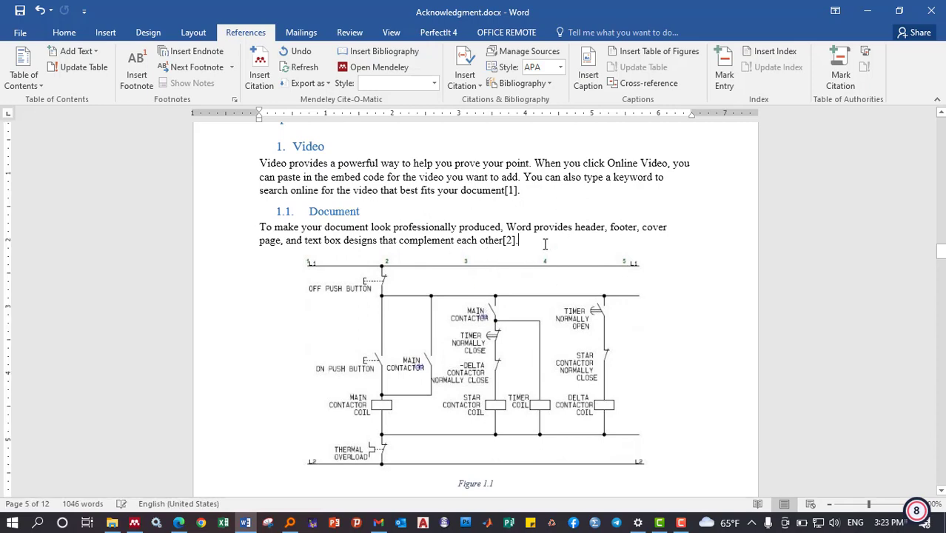
{"action": "scroll", "coordinate": [544, 241], "scroll_direction": "up", "scroll_amount": 3}
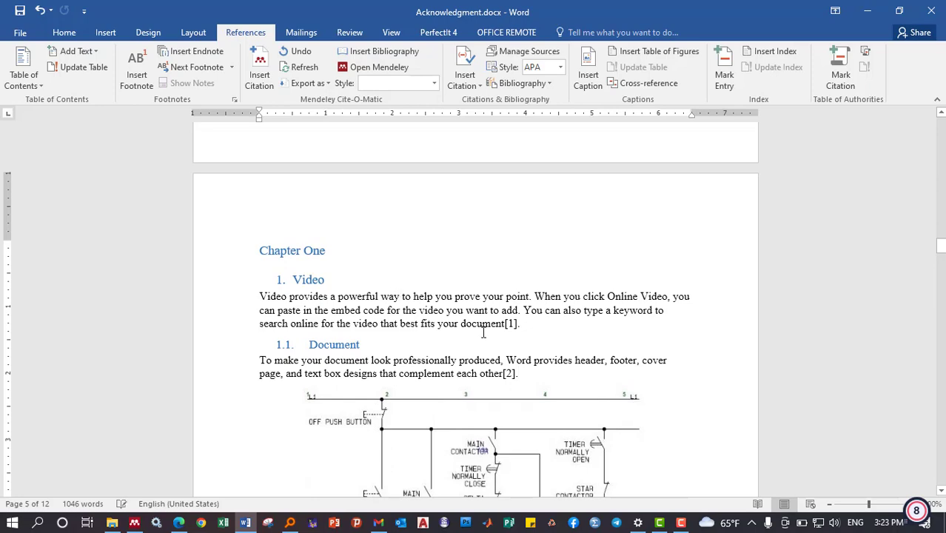
{"action": "scroll", "coordinate": [507, 284], "scroll_direction": "up", "scroll_amount": 5}
{"action": "scroll", "coordinate": [507, 284], "scroll_direction": "up", "scroll_amount": 5}
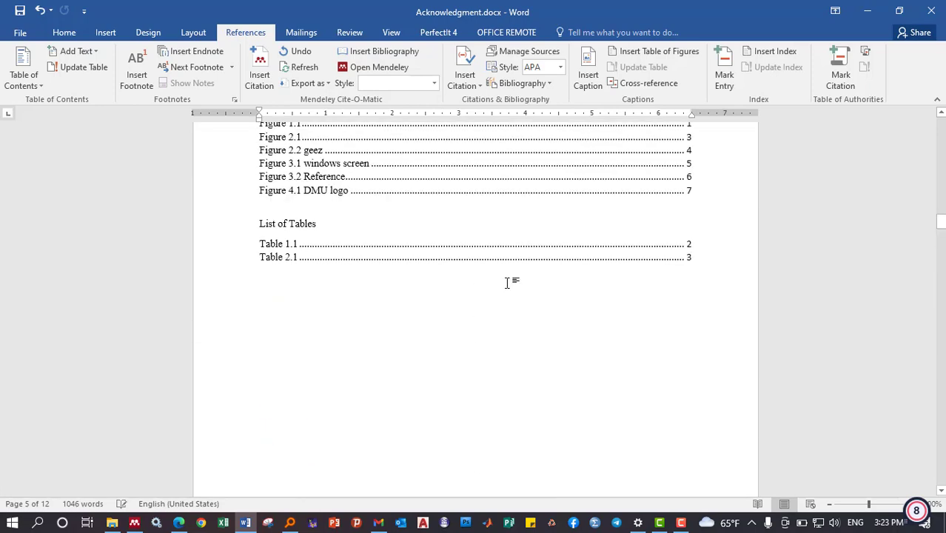
{"action": "scroll", "coordinate": [507, 283], "scroll_direction": "up", "scroll_amount": 5}
{"action": "scroll", "coordinate": [482, 267], "scroll_direction": "up", "scroll_amount": 5}
{"action": "scroll", "coordinate": [483, 266], "scroll_direction": "up", "scroll_amount": 5}
{"action": "scroll", "coordinate": [482, 266], "scroll_direction": "up", "scroll_amount": 5}
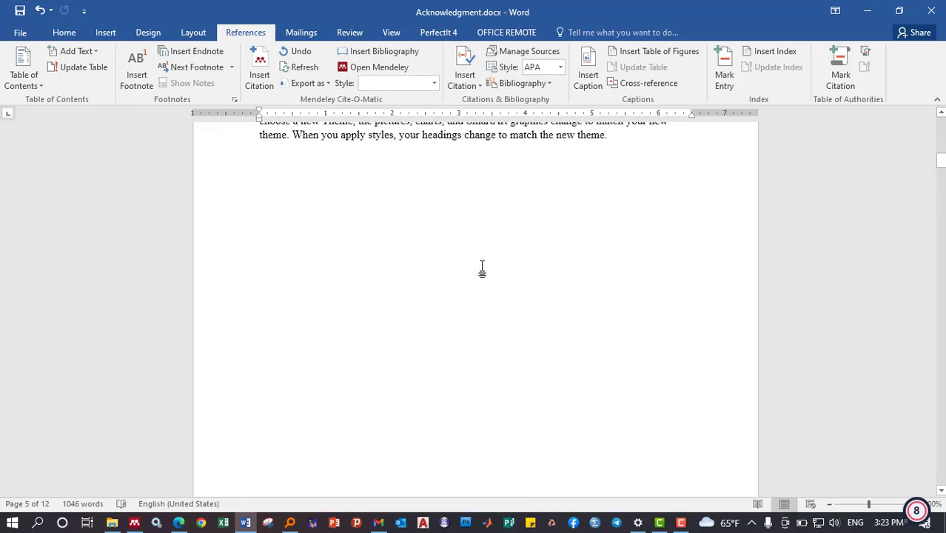
{"action": "scroll", "coordinate": [482, 266], "scroll_direction": "up", "scroll_amount": 5}
{"action": "scroll", "coordinate": [481, 268], "scroll_direction": "up", "scroll_amount": 5}
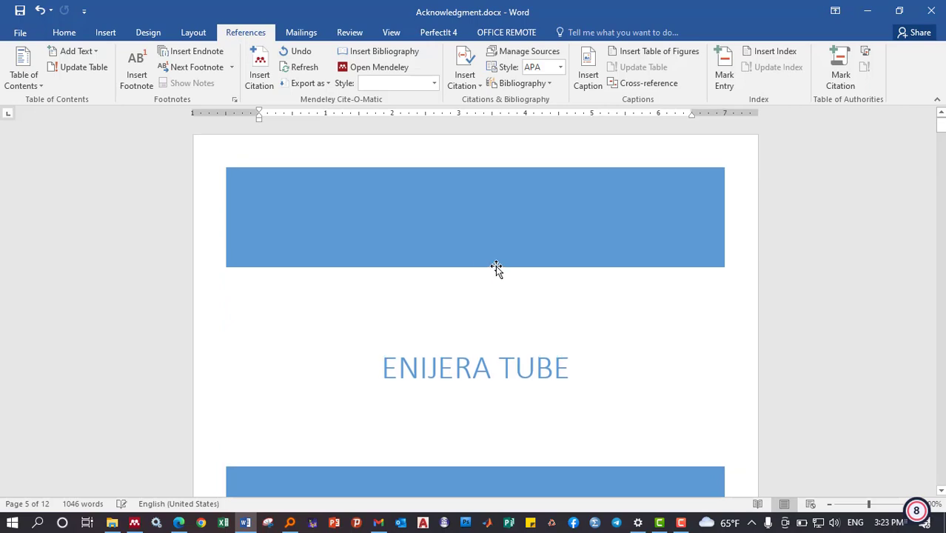